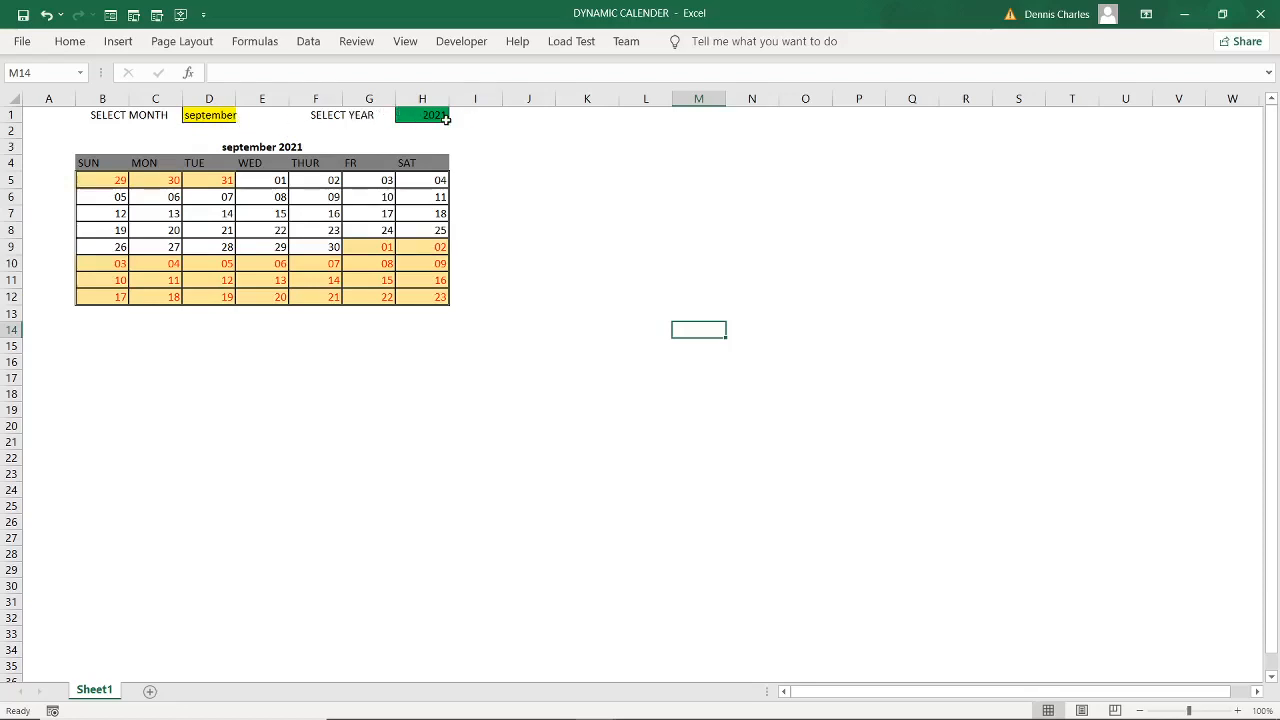
- Set the calendar's year in cell H1 to 2030
click(447, 118)
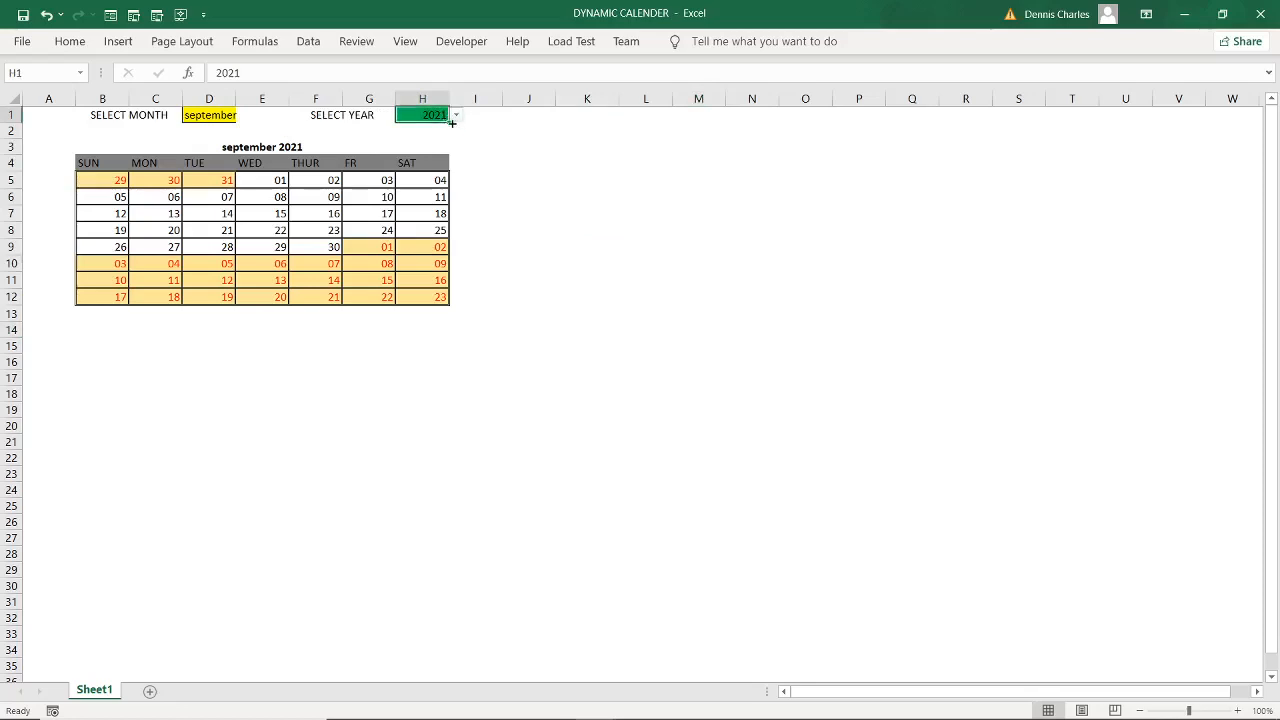
click(455, 117)
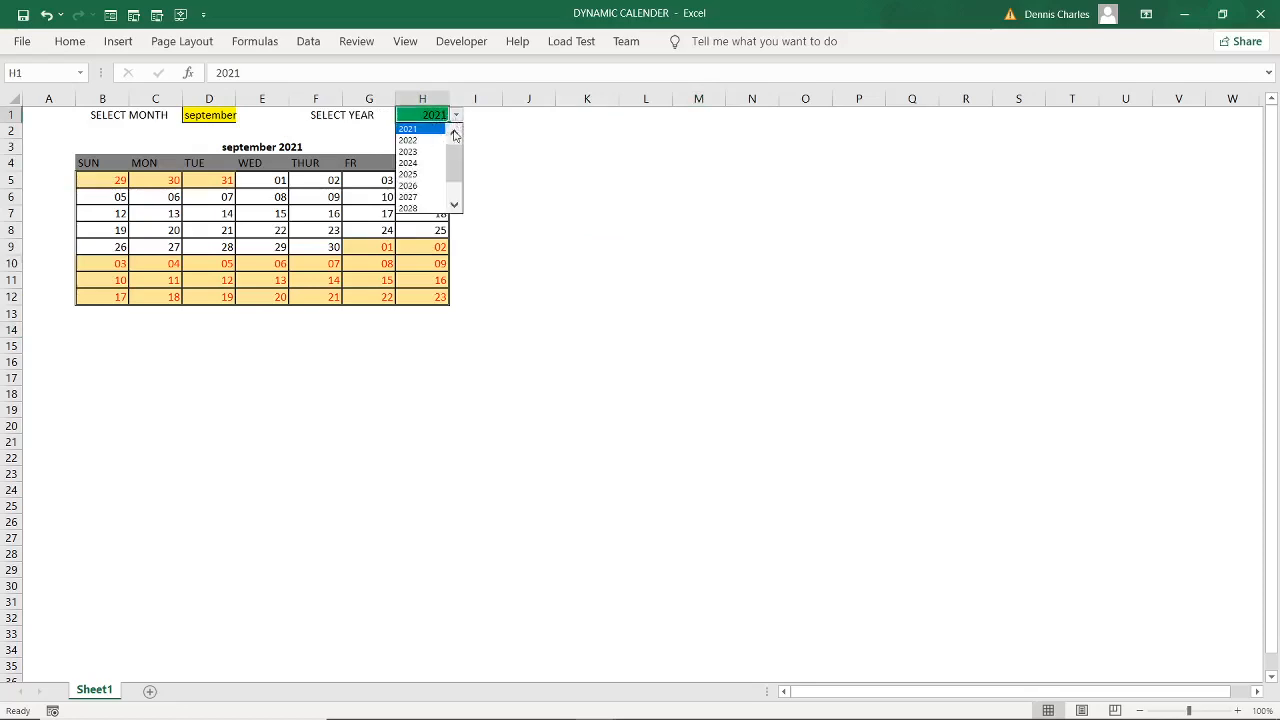
click(454, 133)
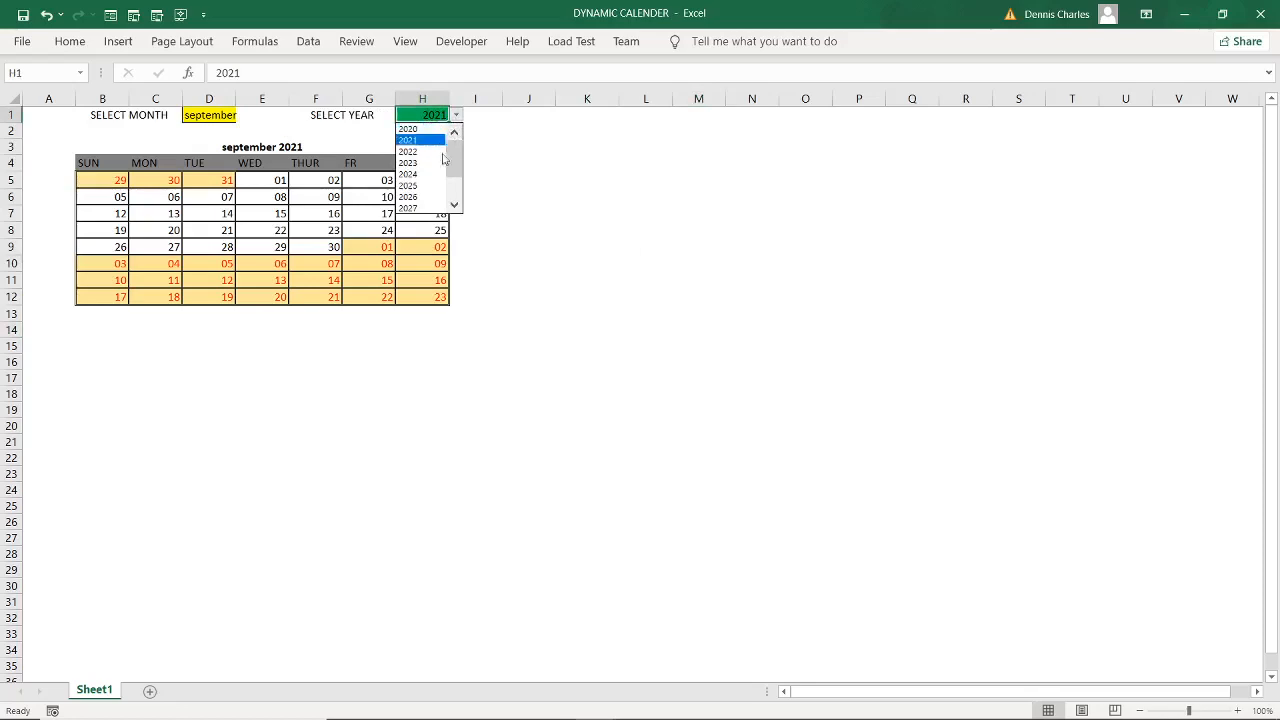
click(455, 206)
click(455, 206)
click(455, 206)
click(455, 206)
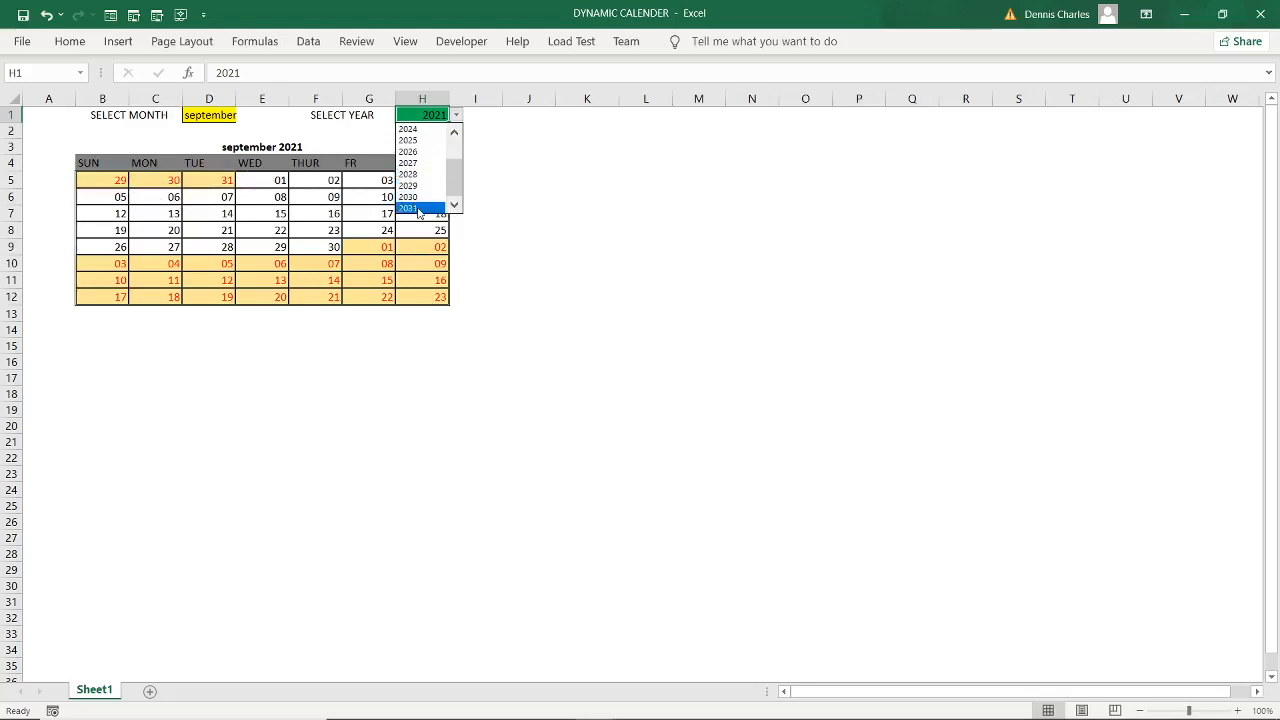
click(420, 197)
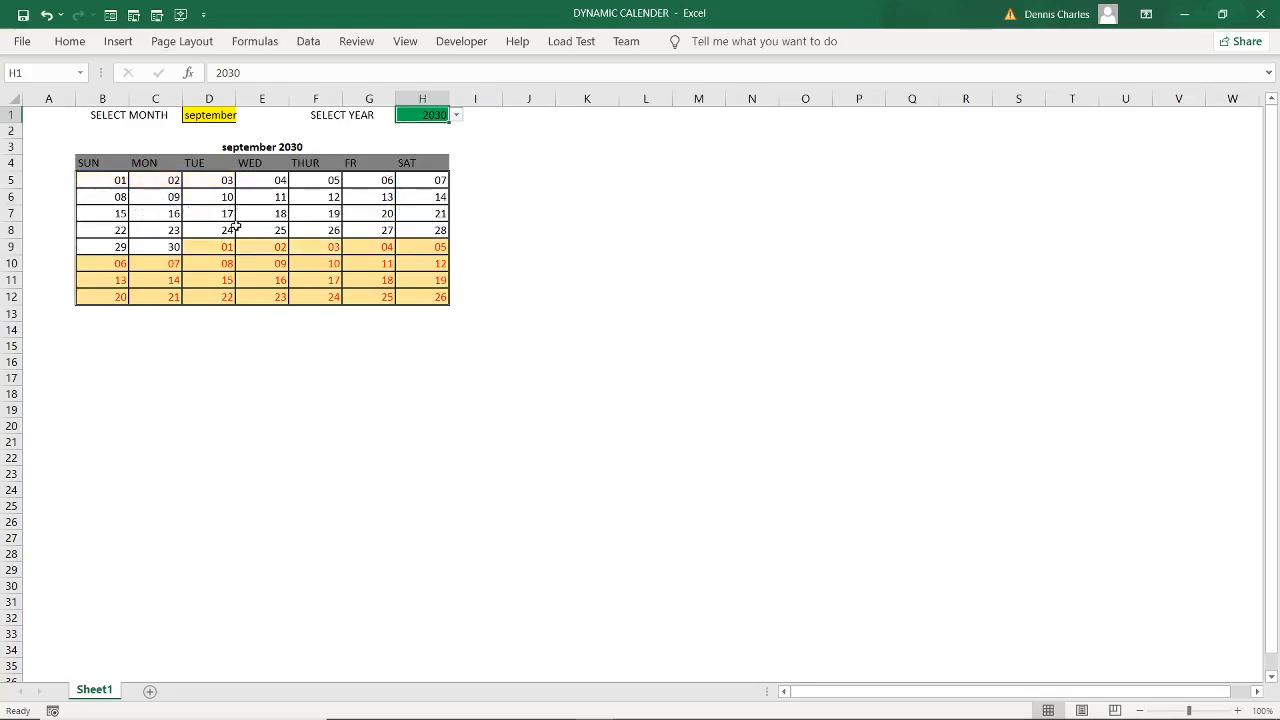
- Switch the calendar's month in cell D1 to july and subsequently to august
click(228, 116)
click(242, 115)
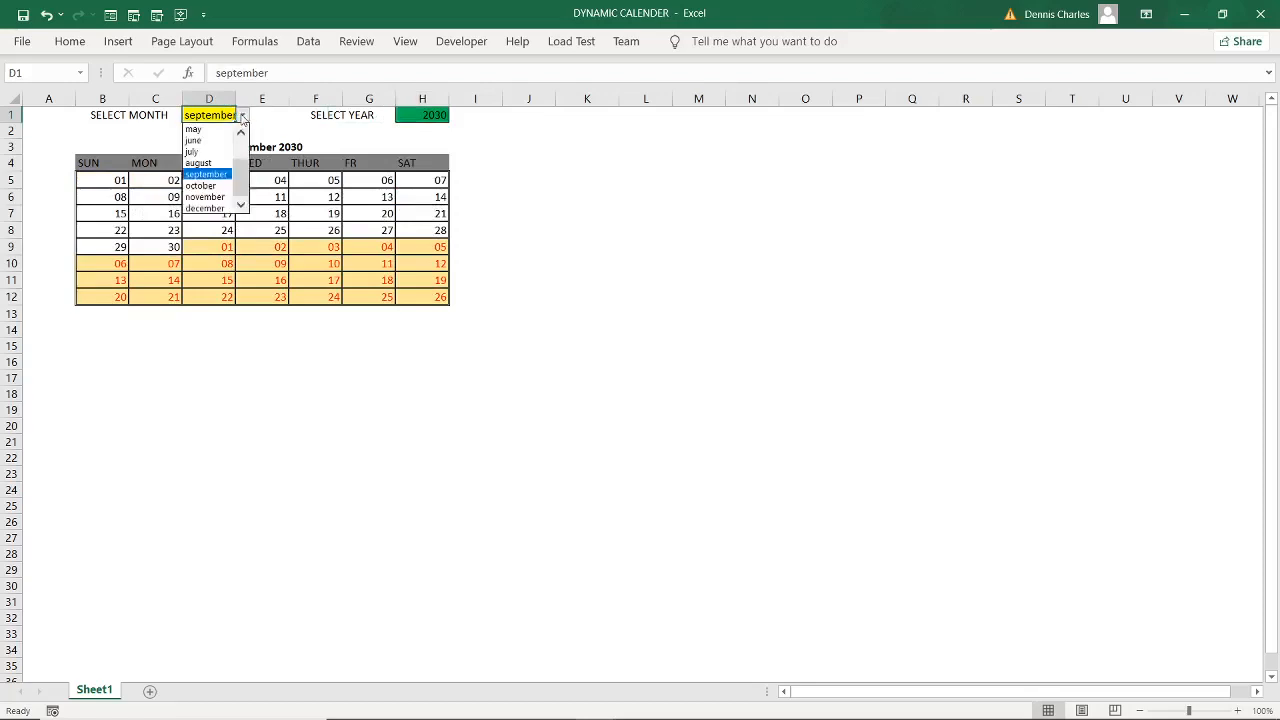
click(213, 152)
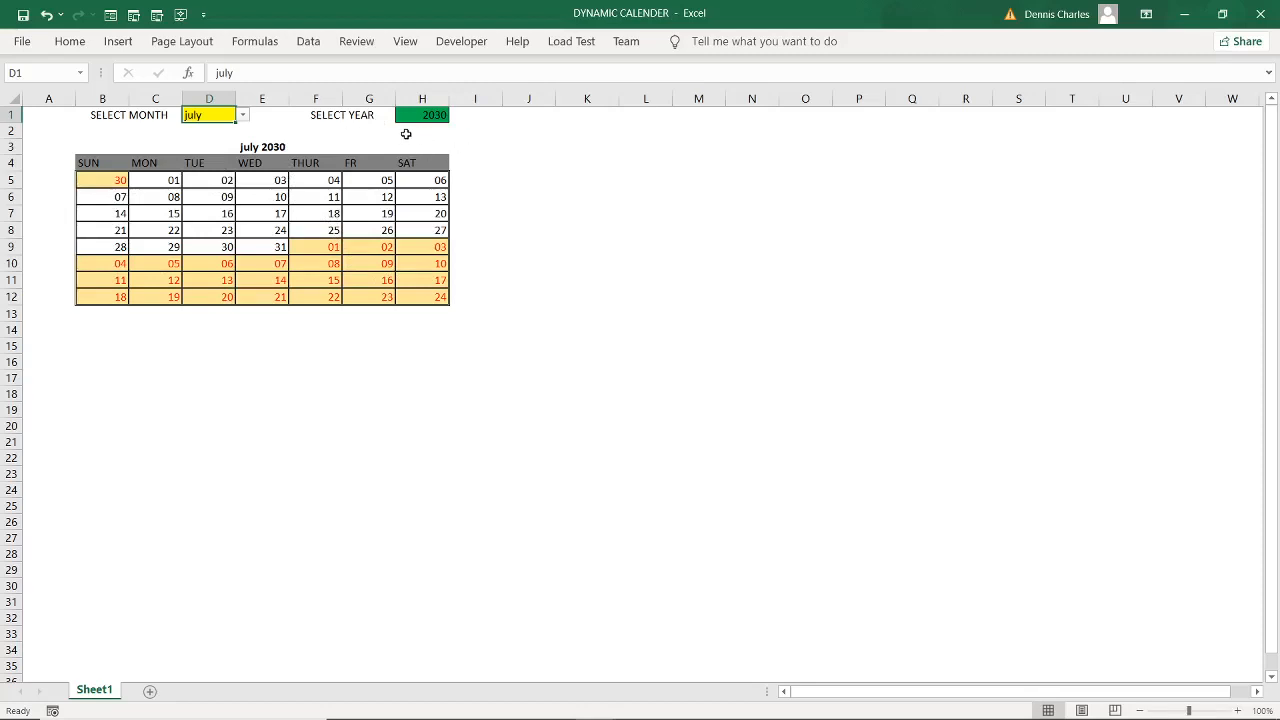
click(243, 117)
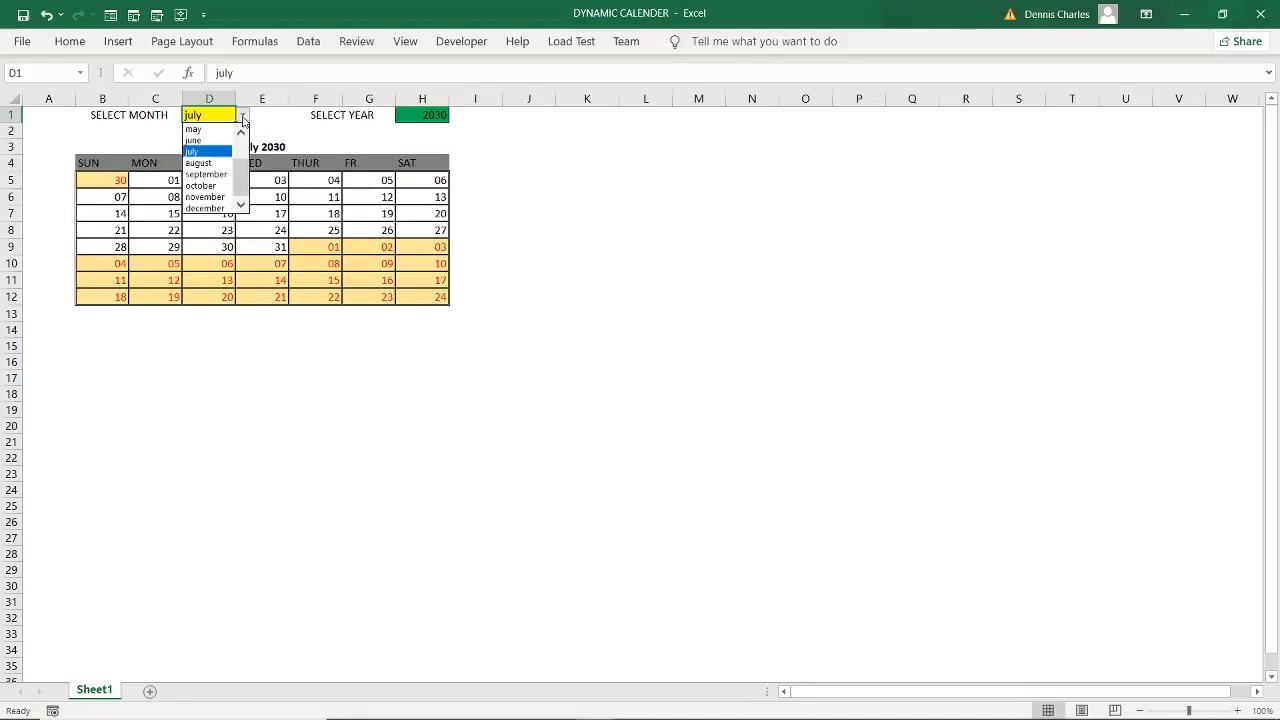
click(226, 166)
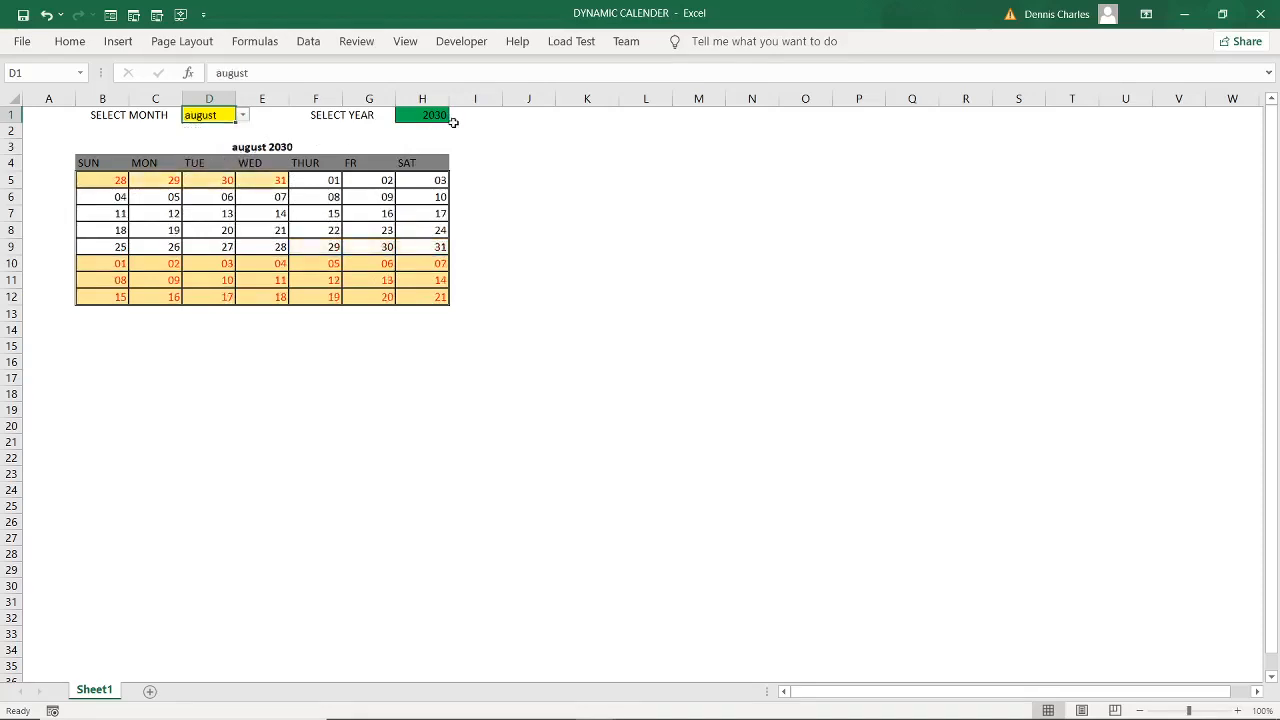
- Set the calendar's year in cell H1 to 2021
click(447, 118)
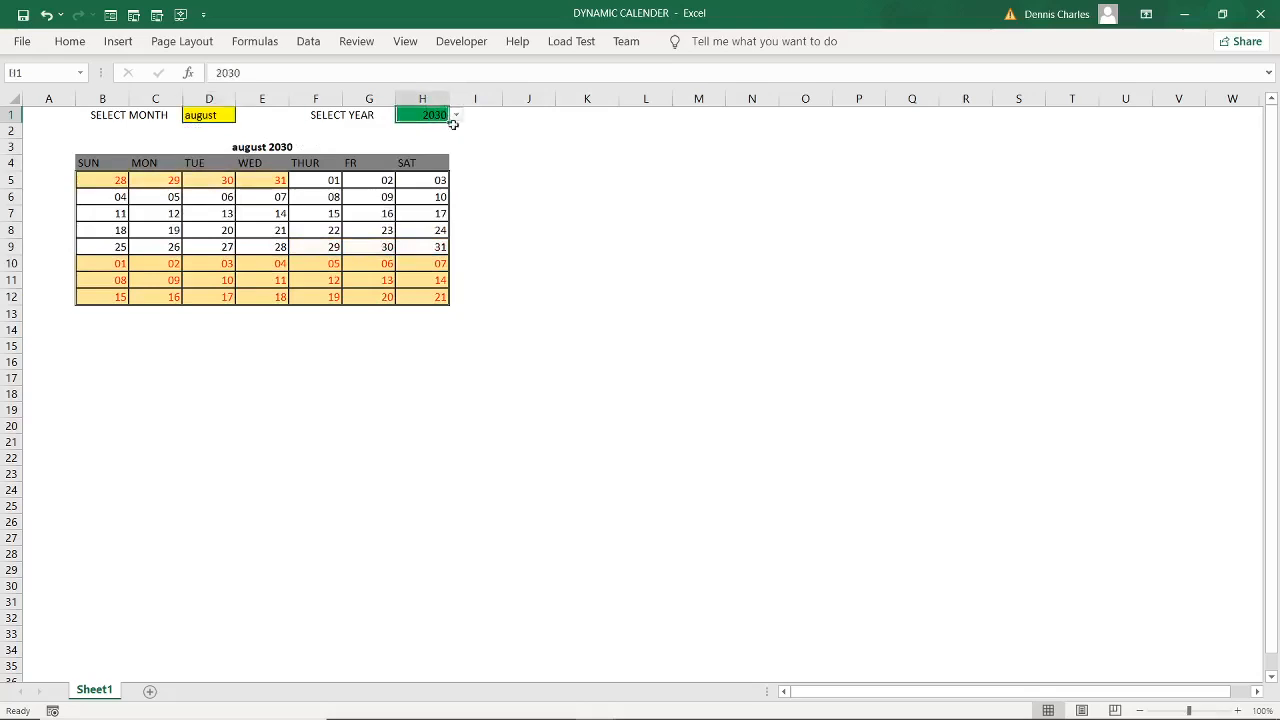
click(455, 116)
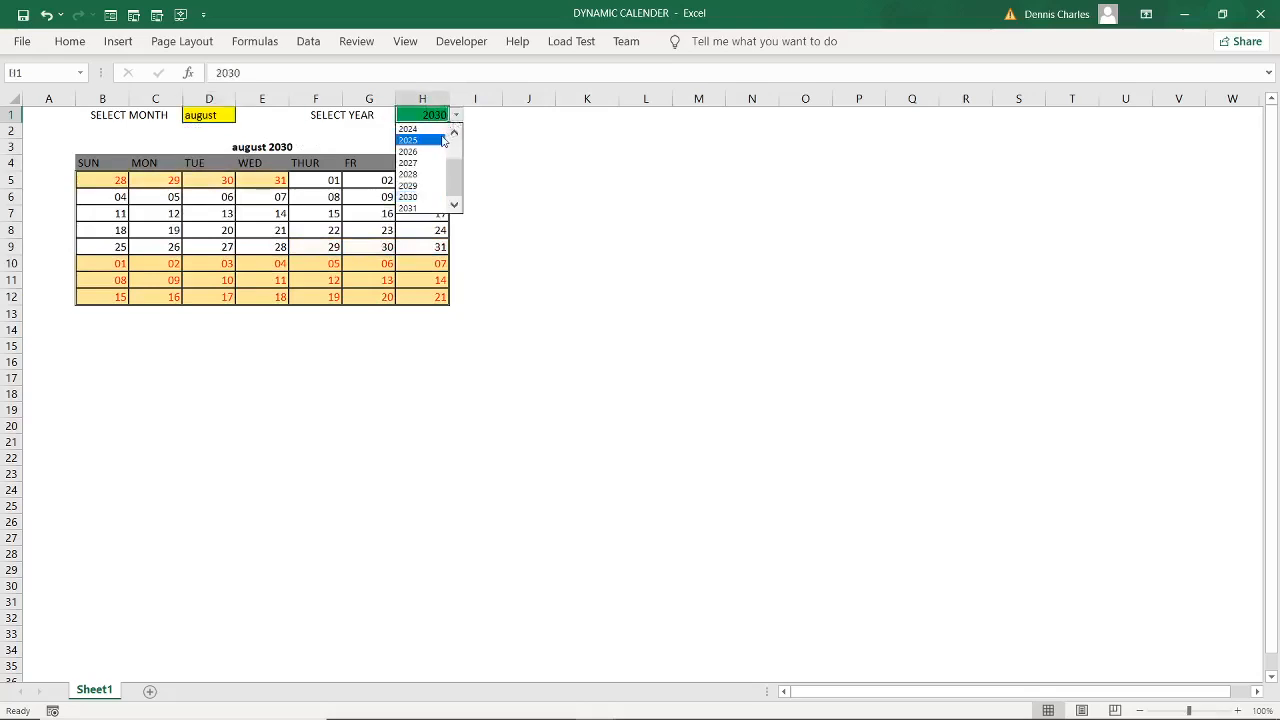
click(456, 134)
click(456, 134)
click(456, 134)
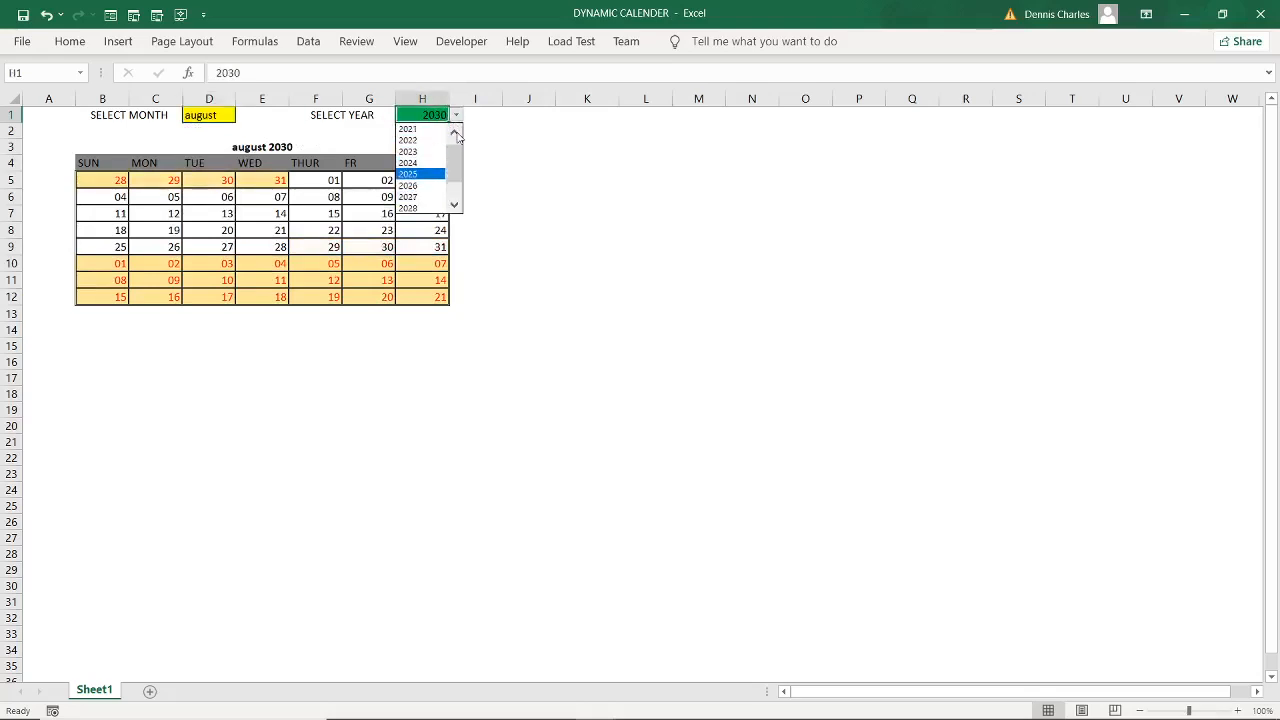
click(428, 130)
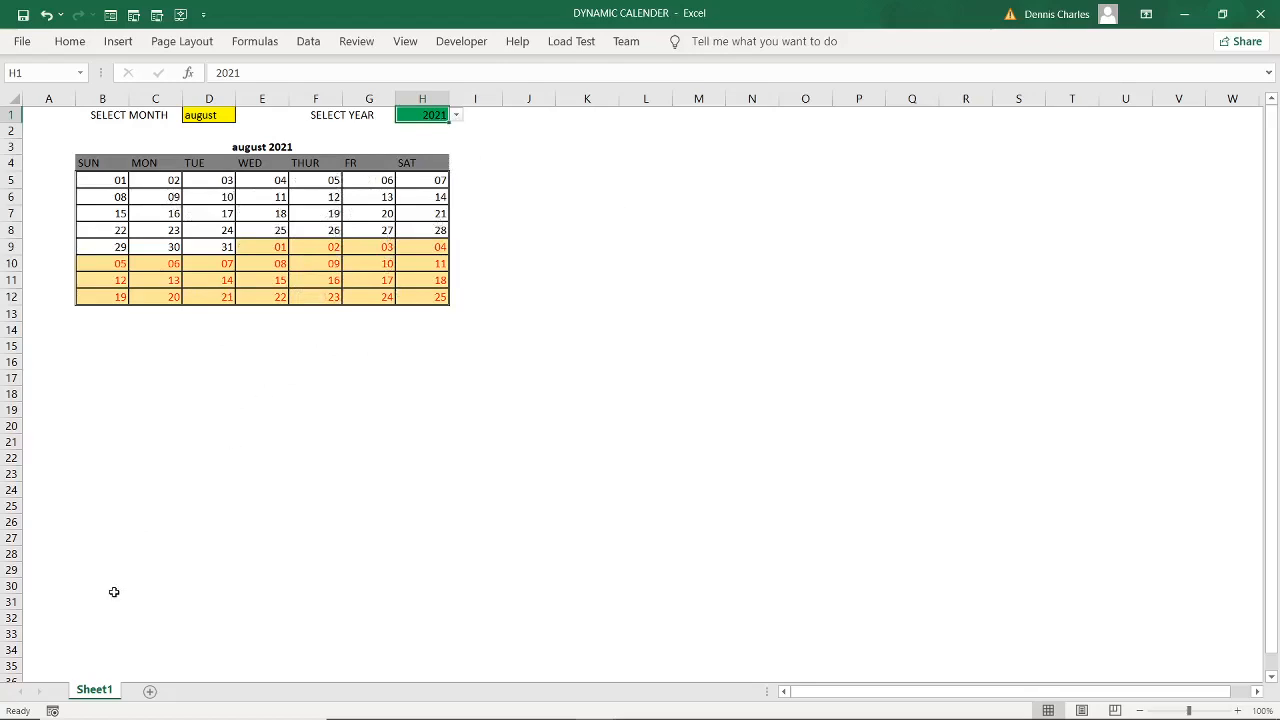
- Add a new worksheet and enter the label SELECT MONTH in cell B1
click(152, 694)
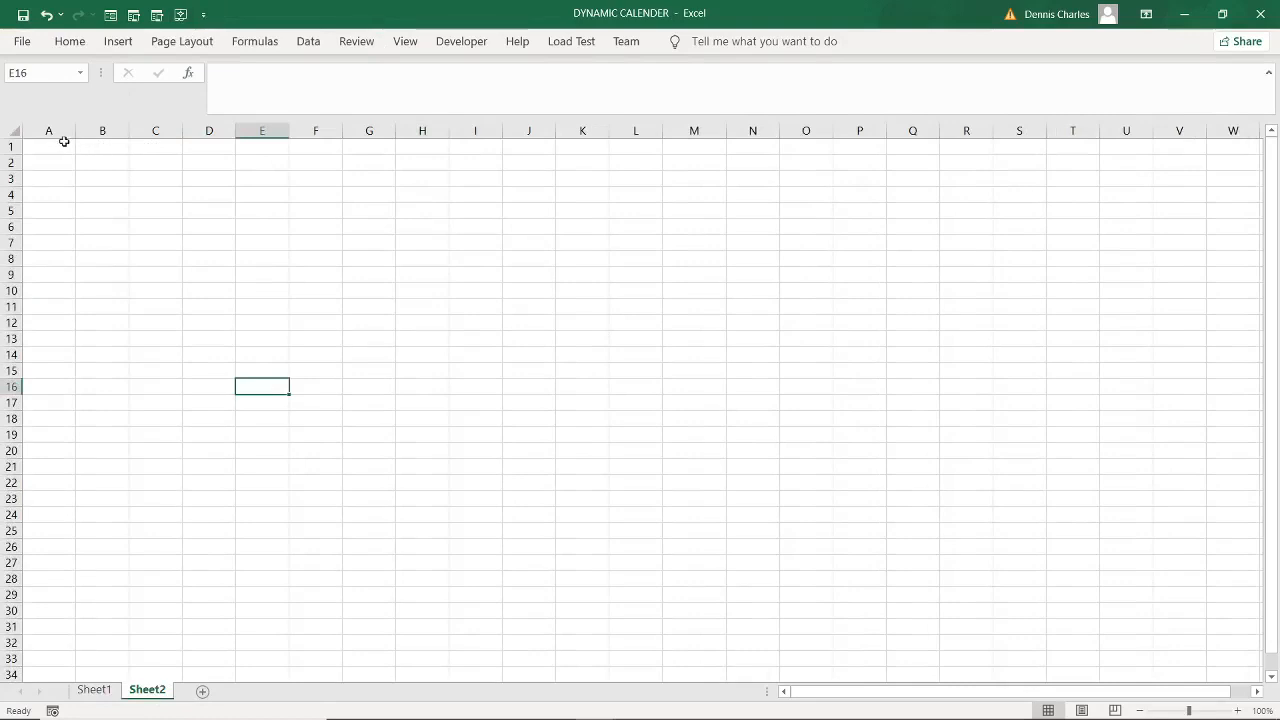
click(115, 148)
drag(117, 148, 136, 148)
text(SE)
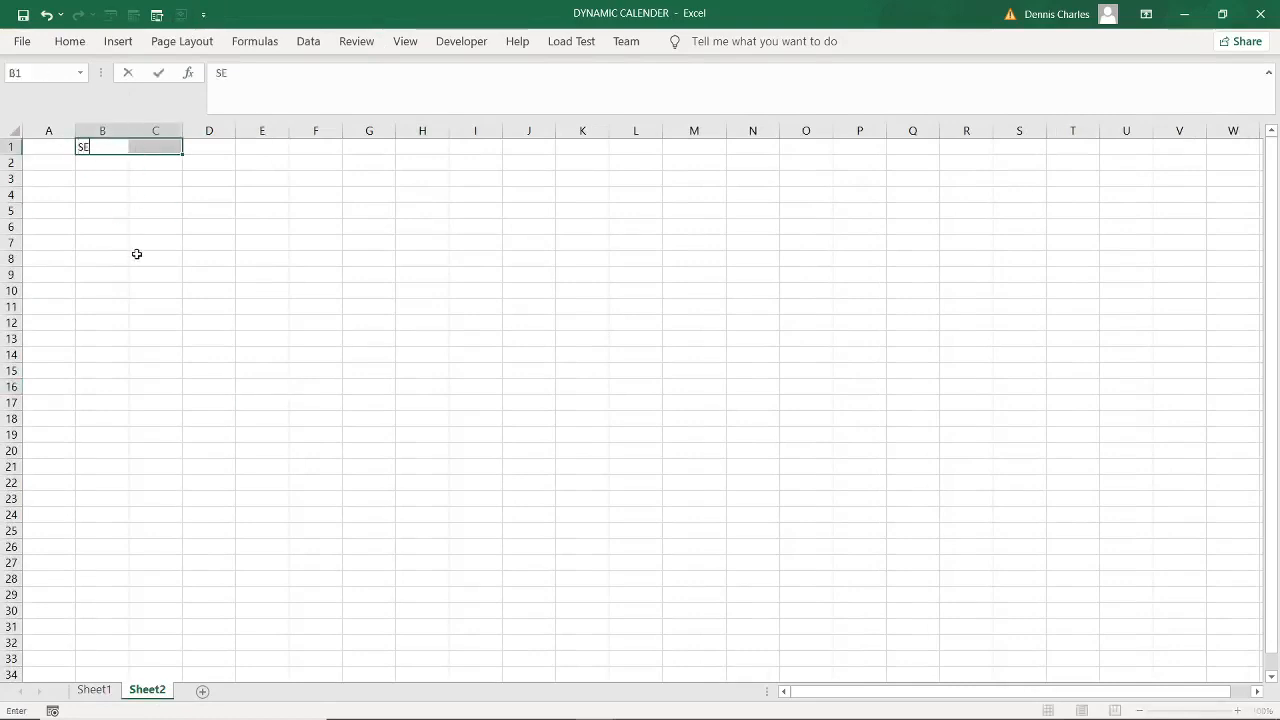
text(LECT)
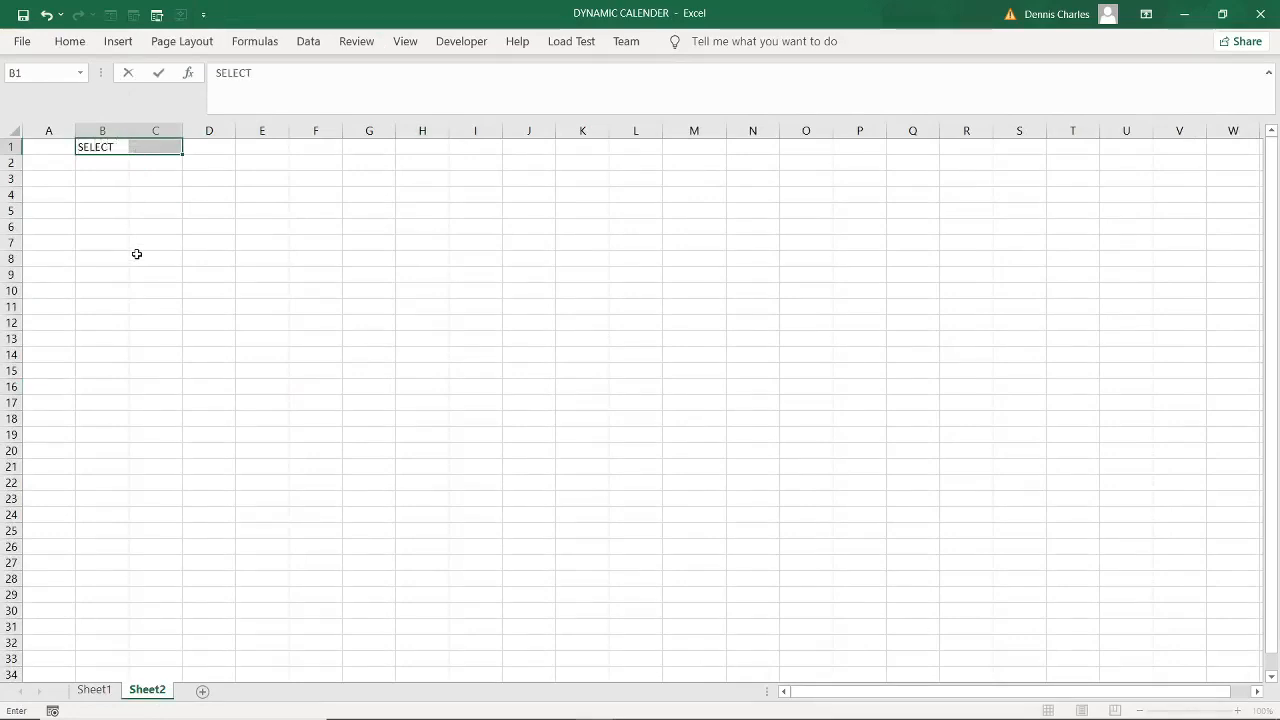
text( MONTH)
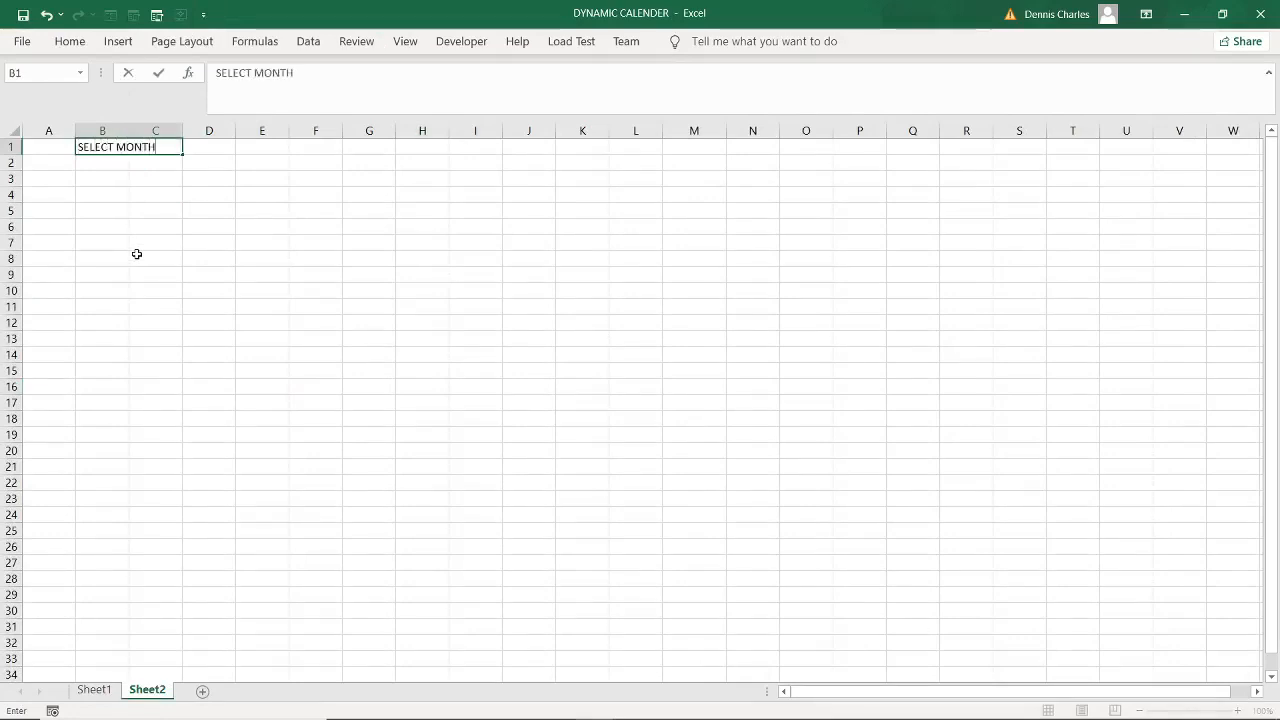
click(192, 147)
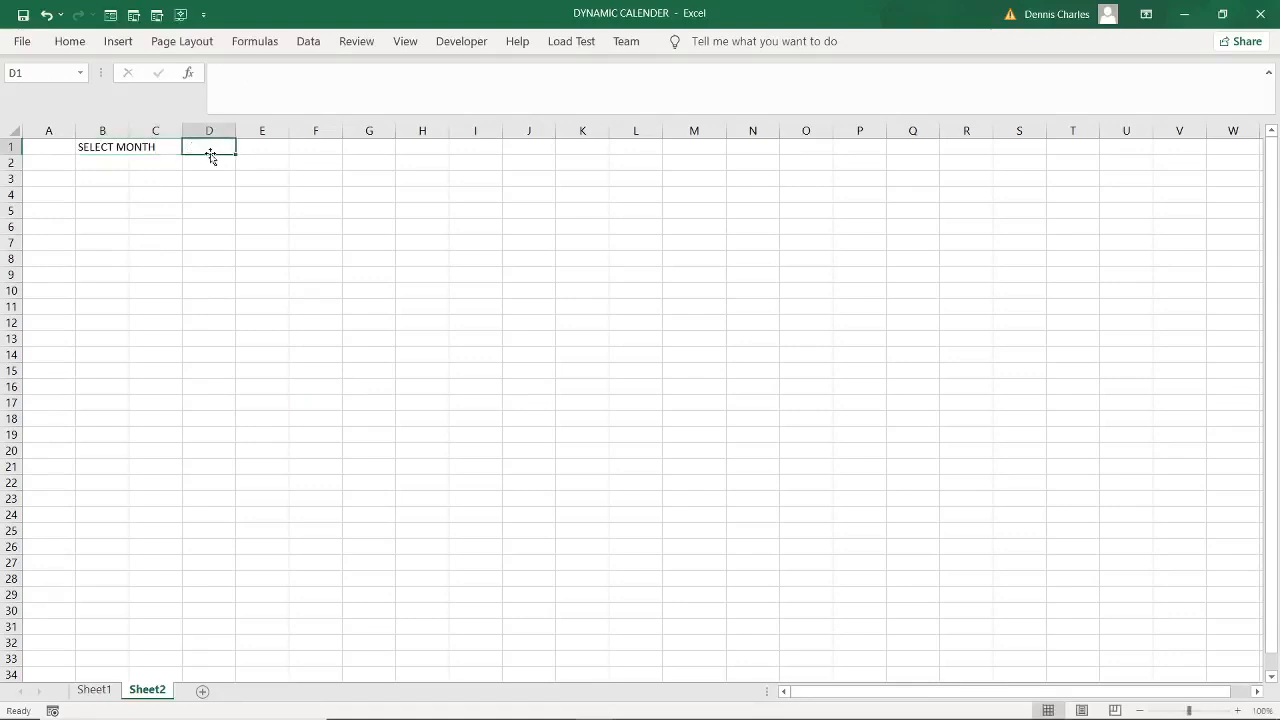
- Apply Center Across Selection horizontal alignment to the SELECT MONTH label over cells B1:C1
drag(79, 147, 150, 149)
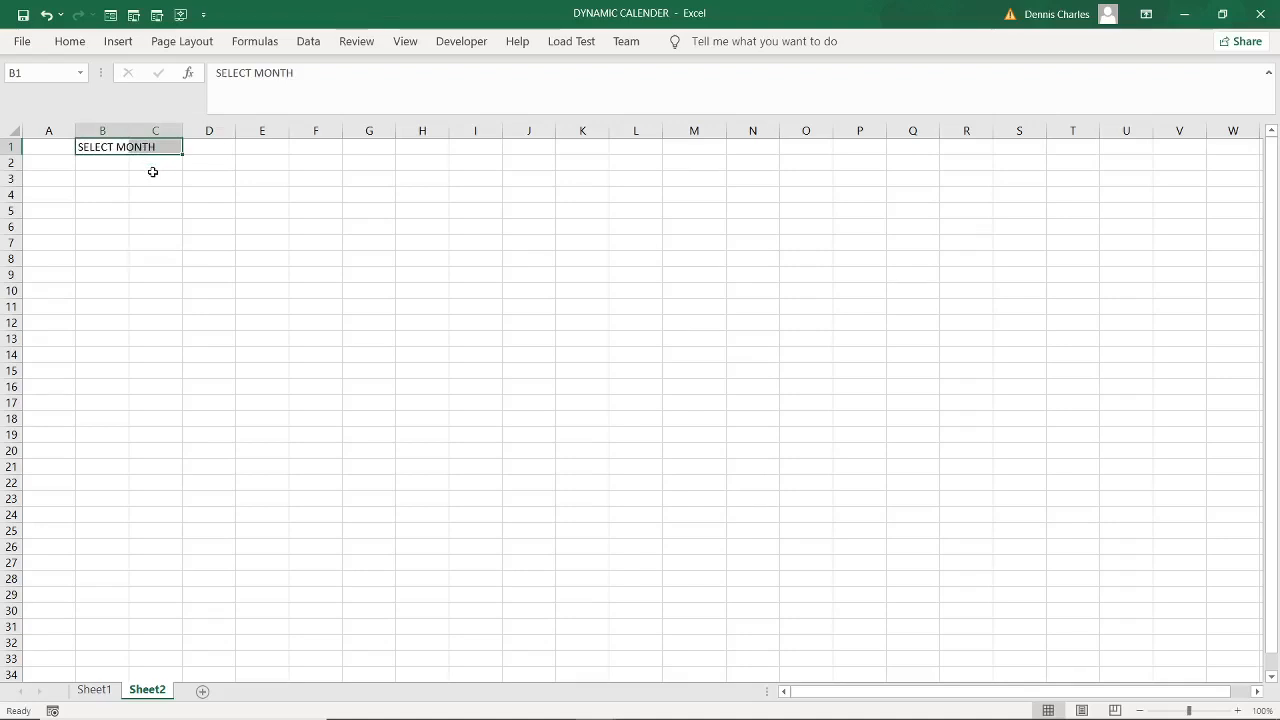
key(ctrl+1)
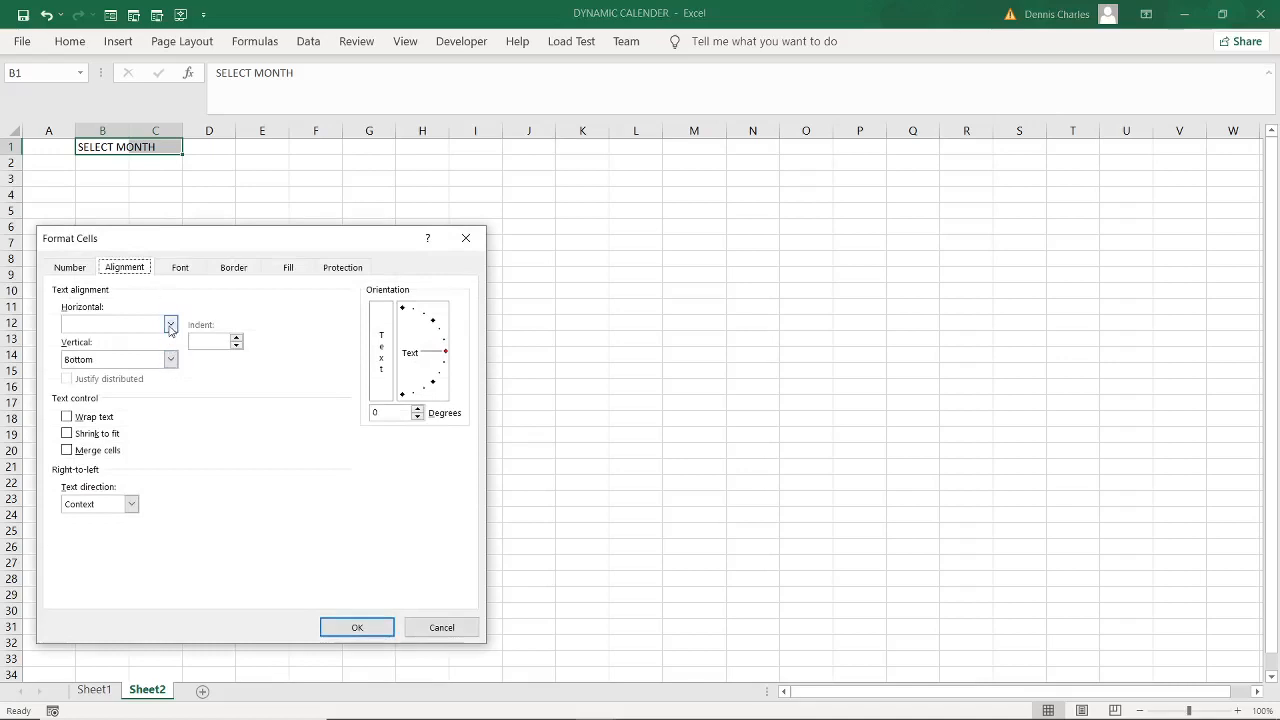
click(170, 326)
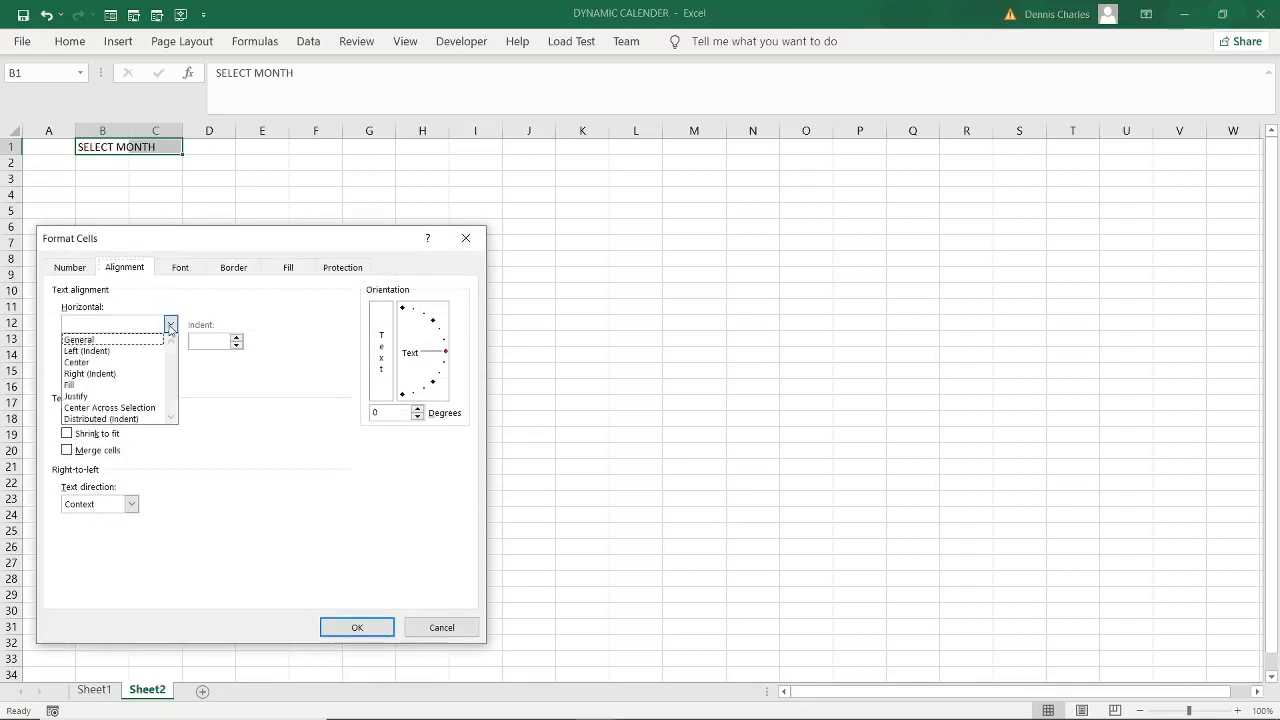
click(155, 408)
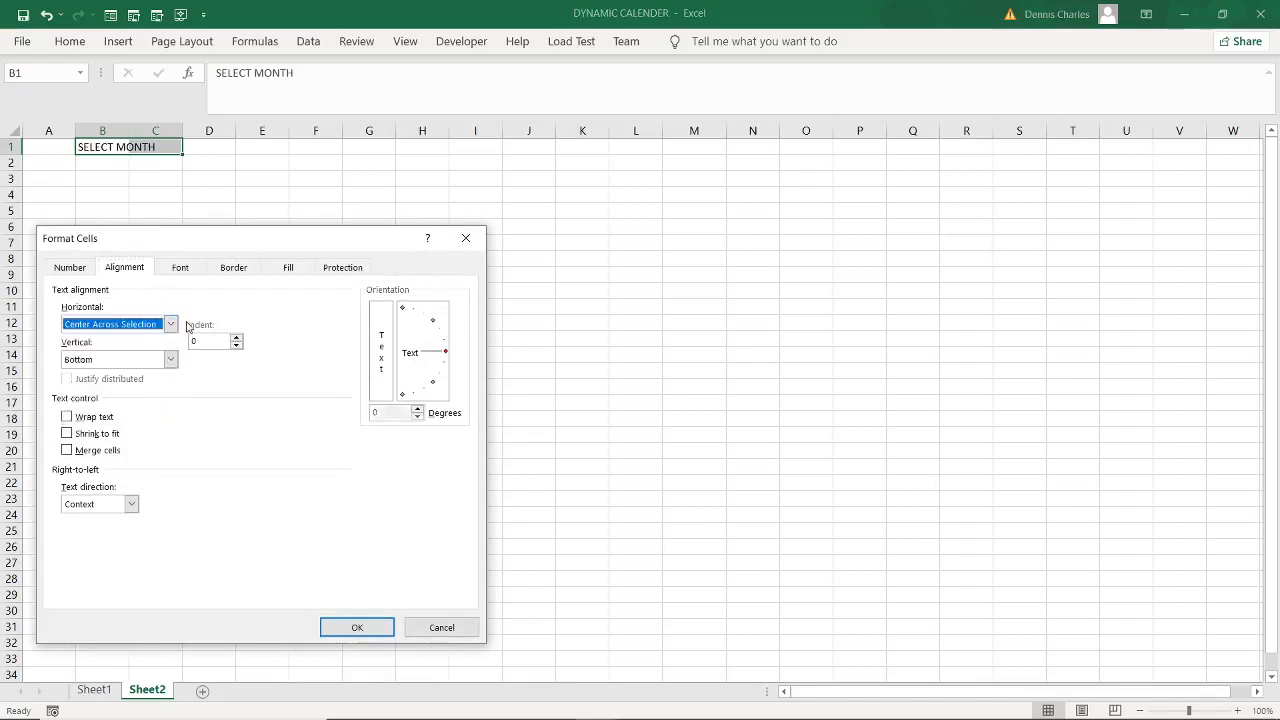
click(356, 628)
click(210, 152)
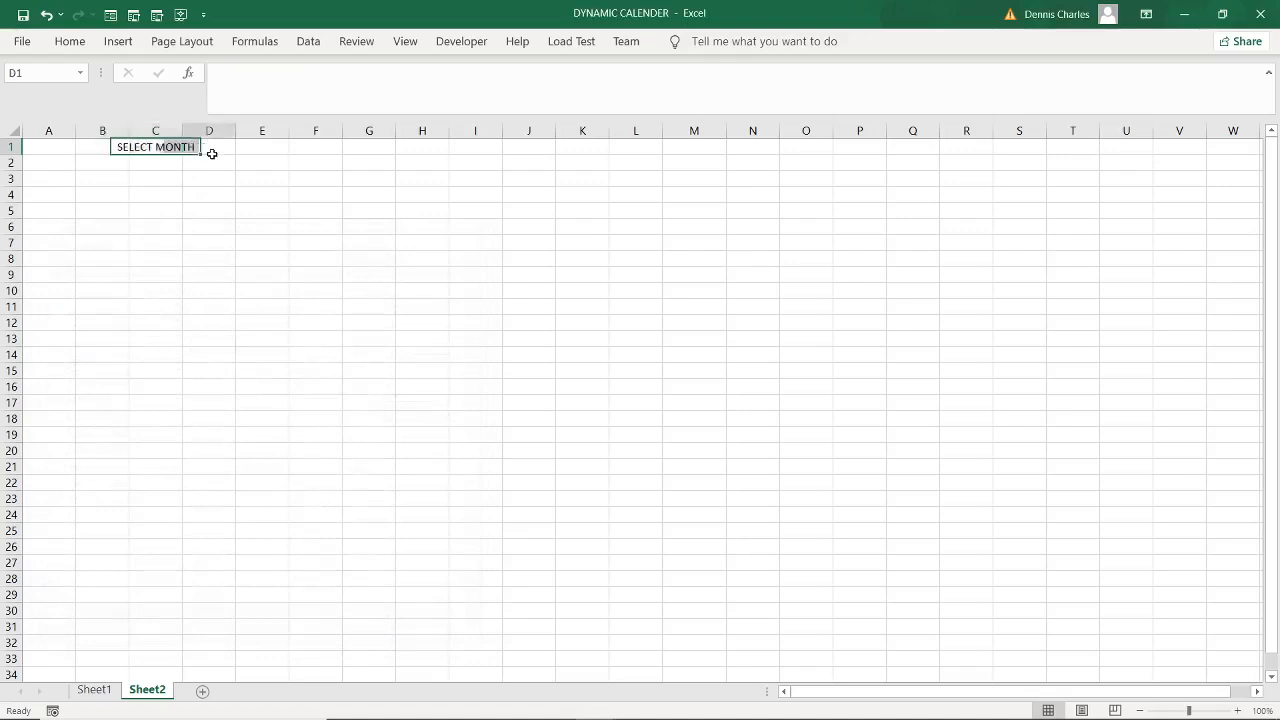
click(298, 226)
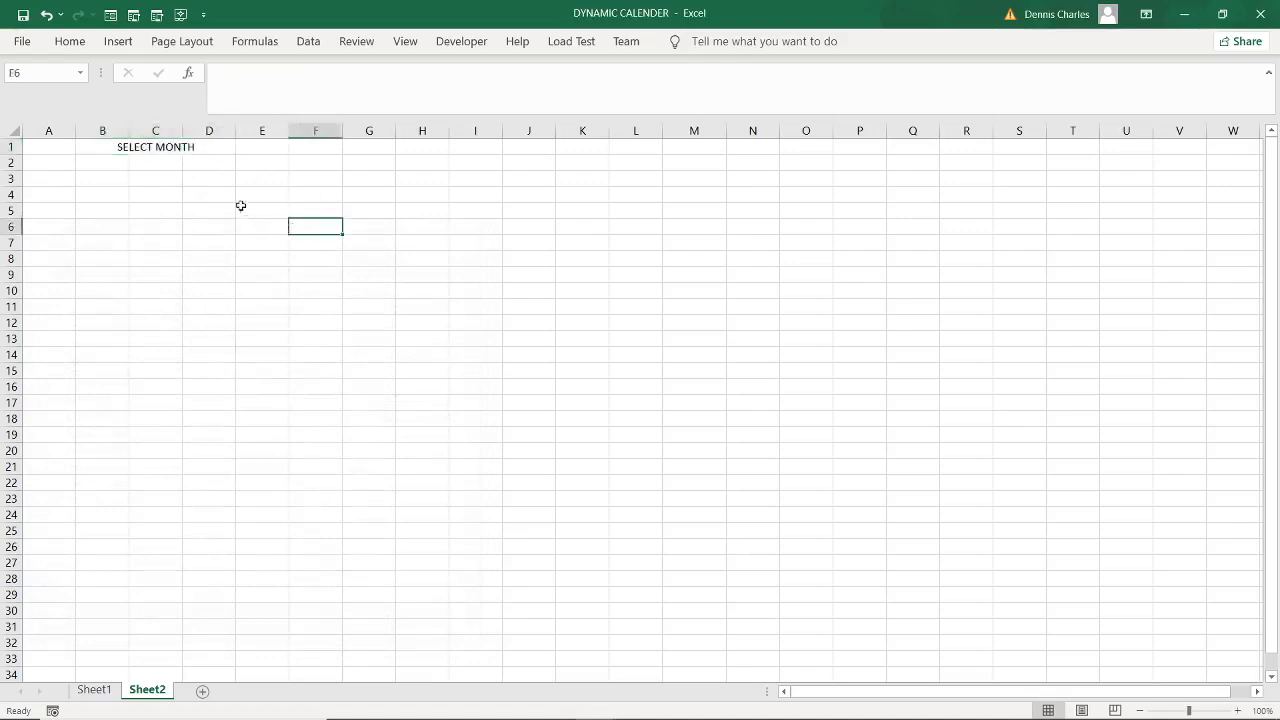
- Enter the label SELECT YEAR in cell F1 of the new sheet
click(250, 152)
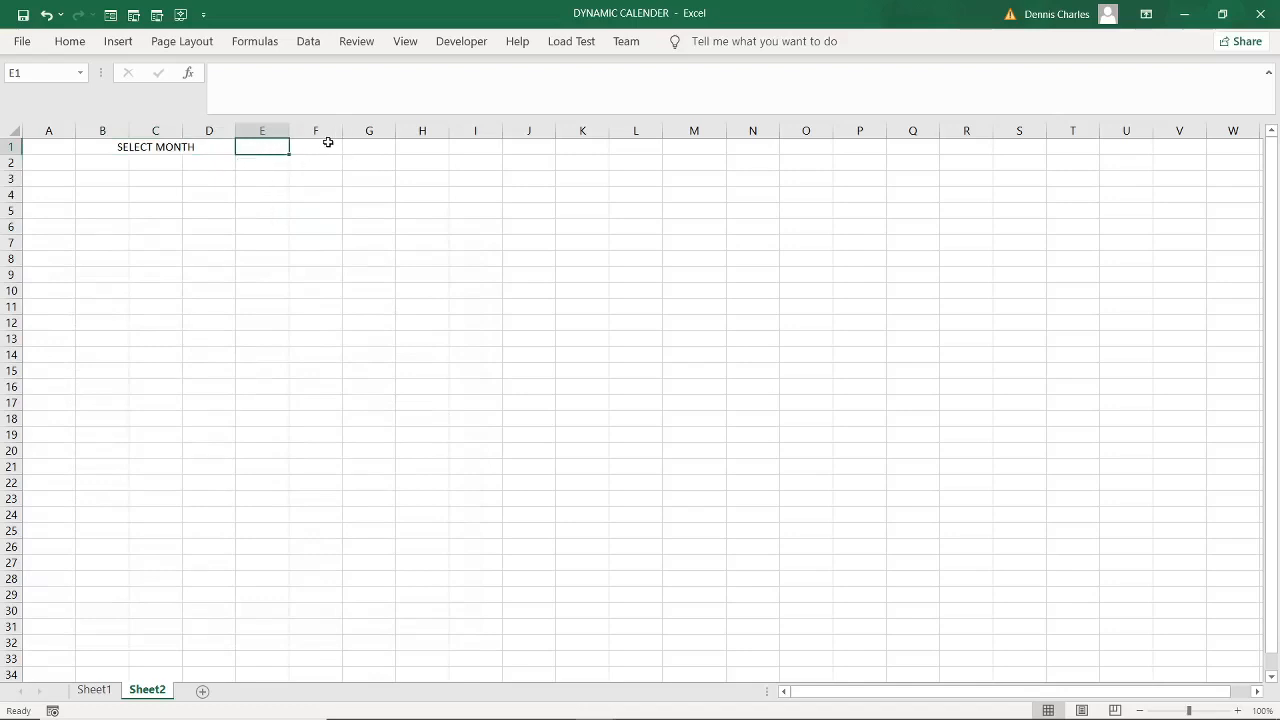
mouse_move(323, 145)
mouse_down()
mouse_move(360, 148)
mouse_move(336, 146)
mouse_up()
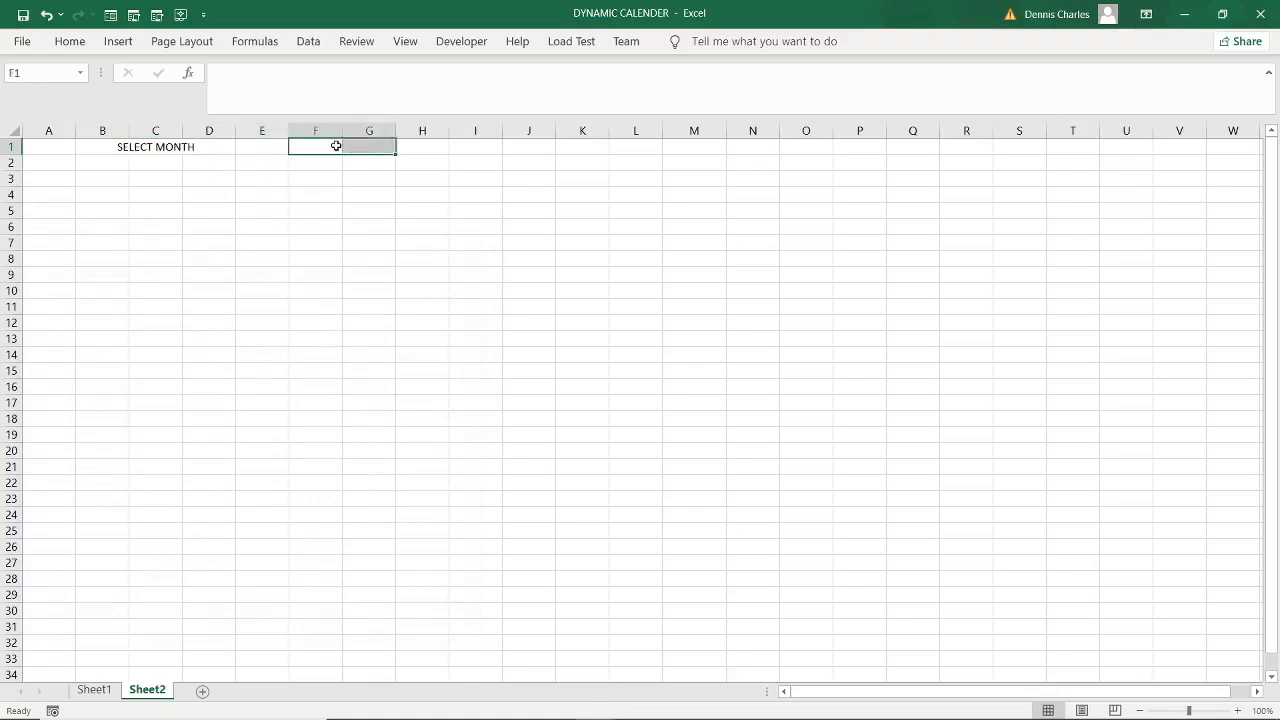
text(S)
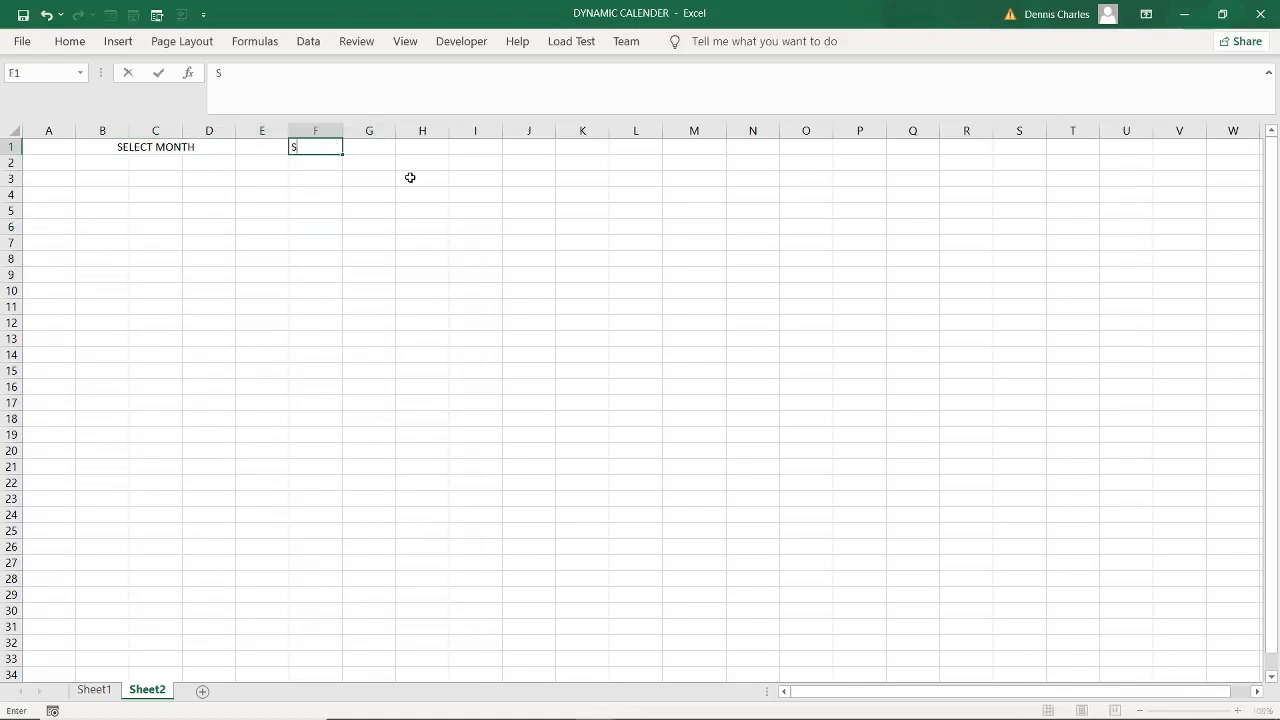
text(ELECT YEAR)
click(381, 182)
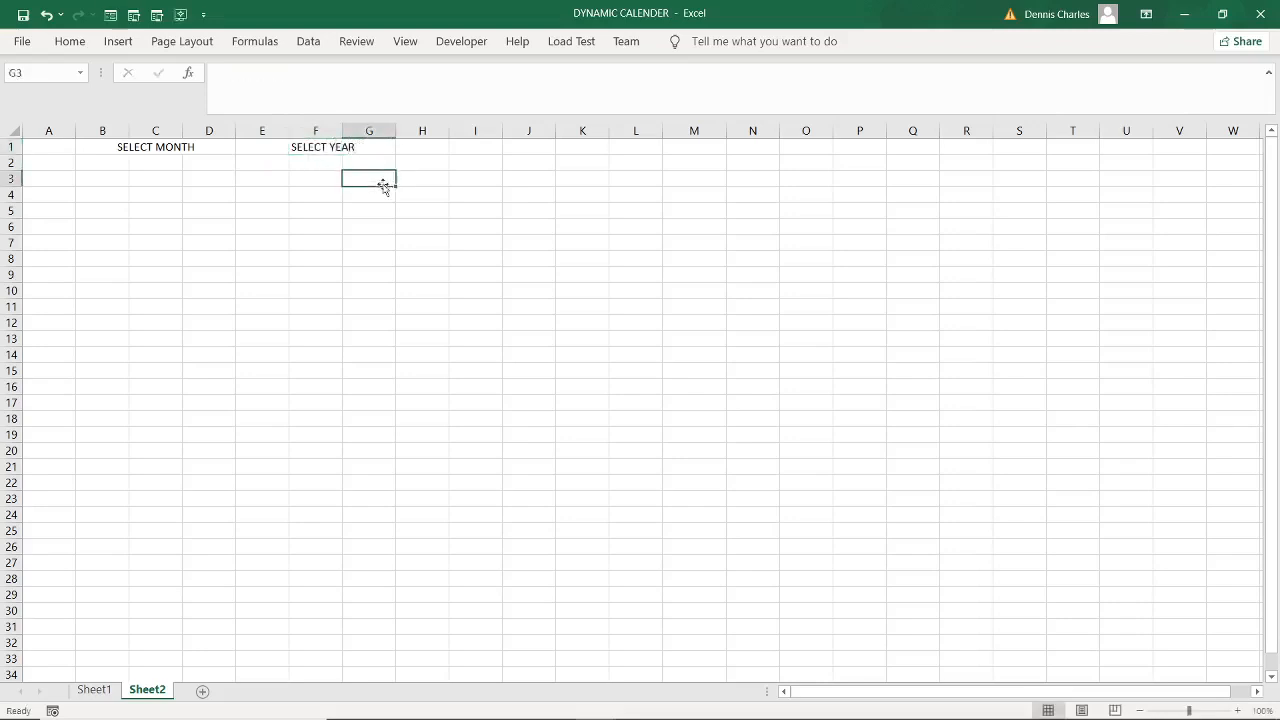
- Apply Center Across Selection horizontal alignment to the SELECT YEAR label over cells F1:G1
click(323, 146)
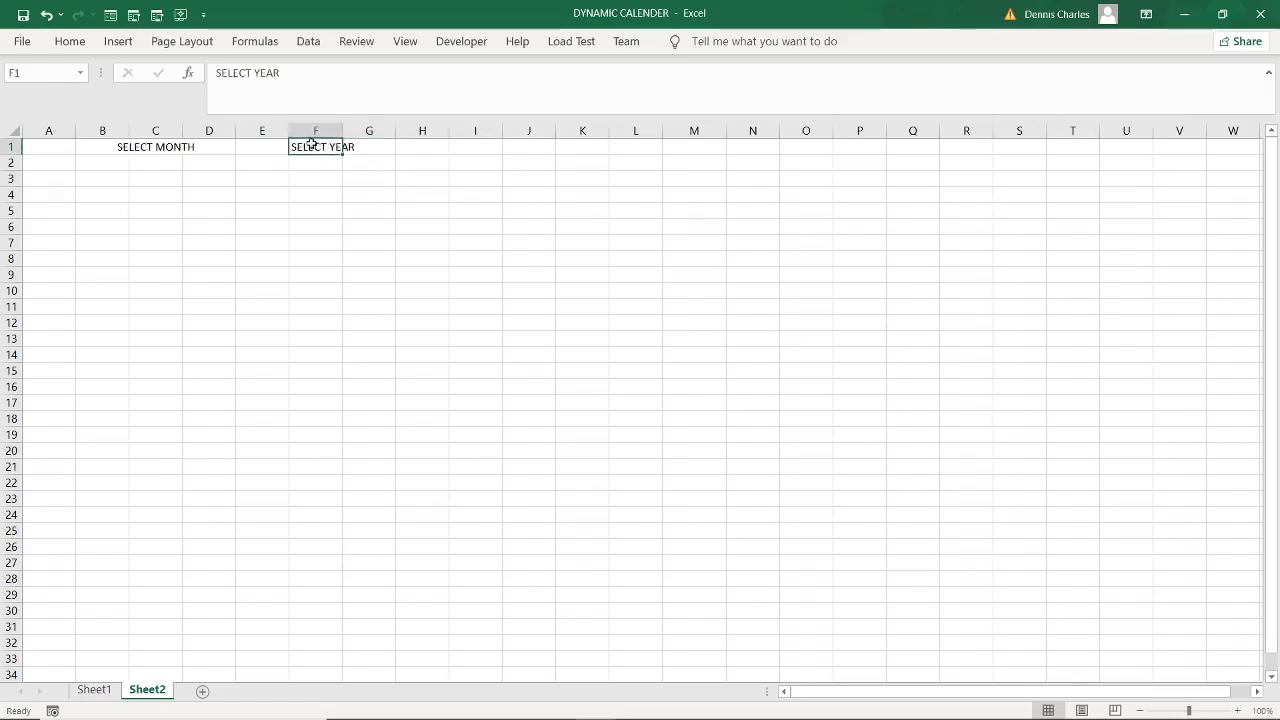
drag(305, 146, 344, 148)
drag(349, 148, 349, 148)
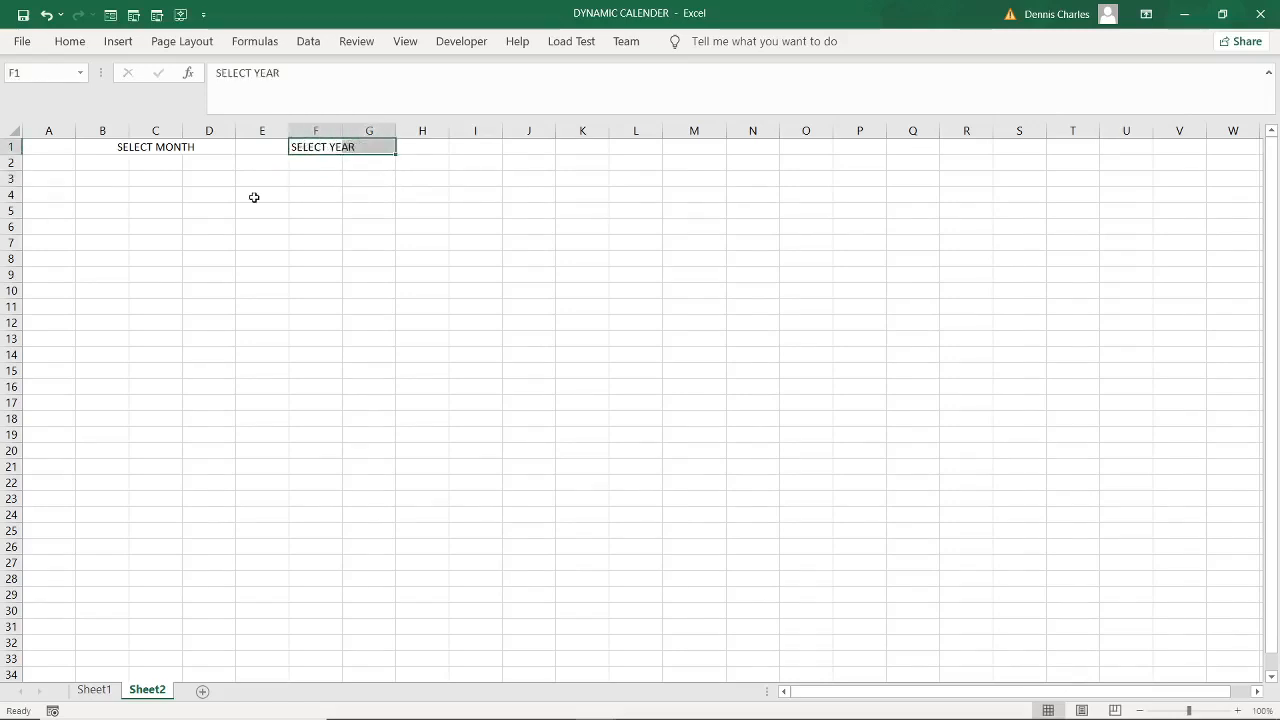
key(ctrl+1)
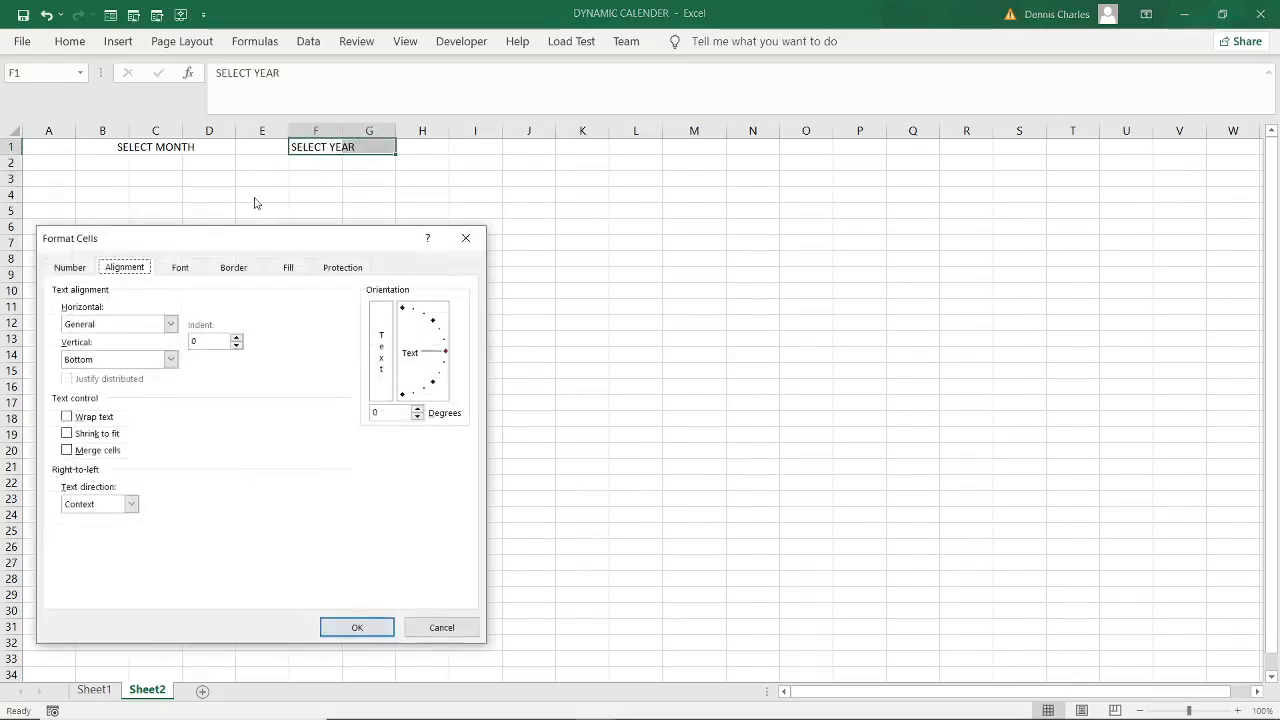
click(171, 326)
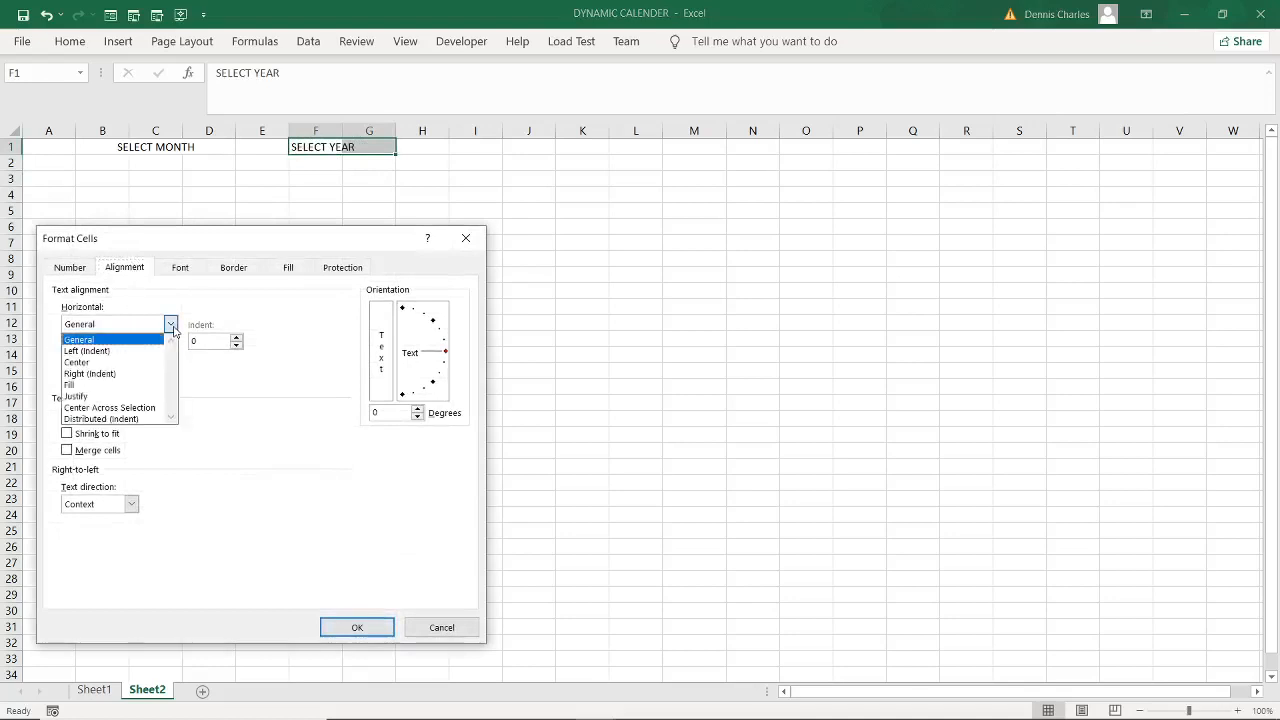
click(159, 408)
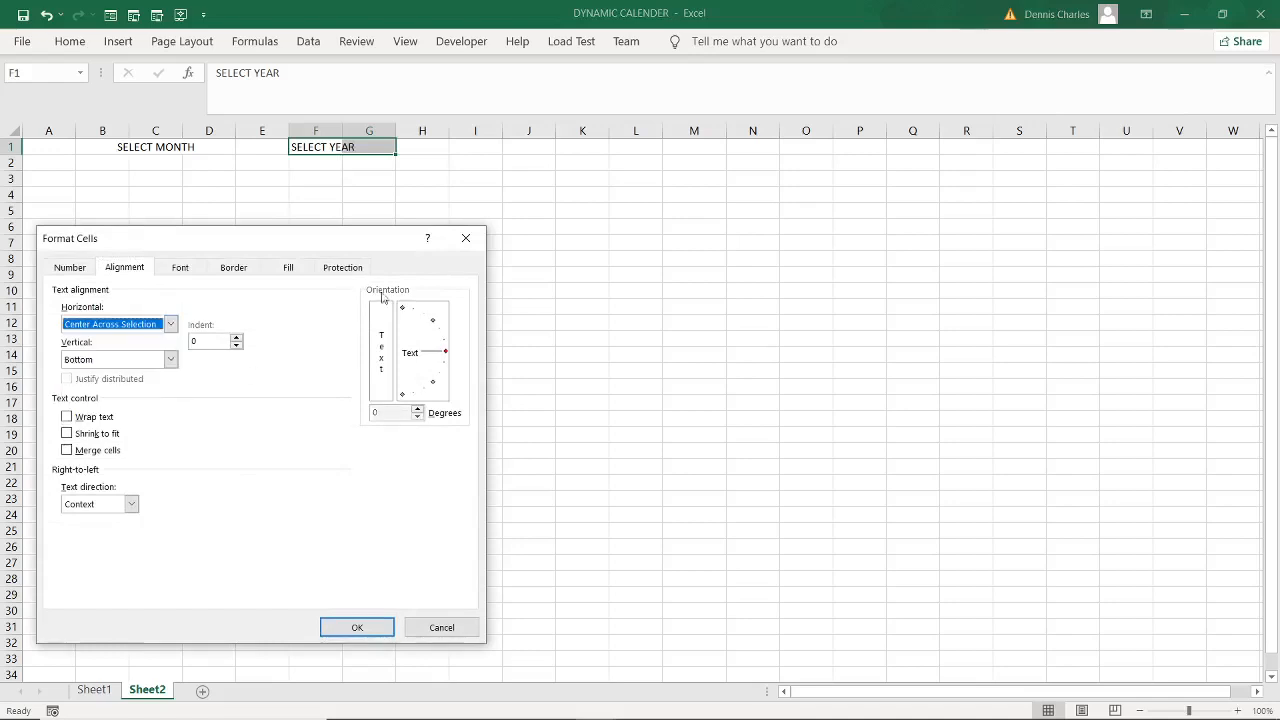
click(357, 626)
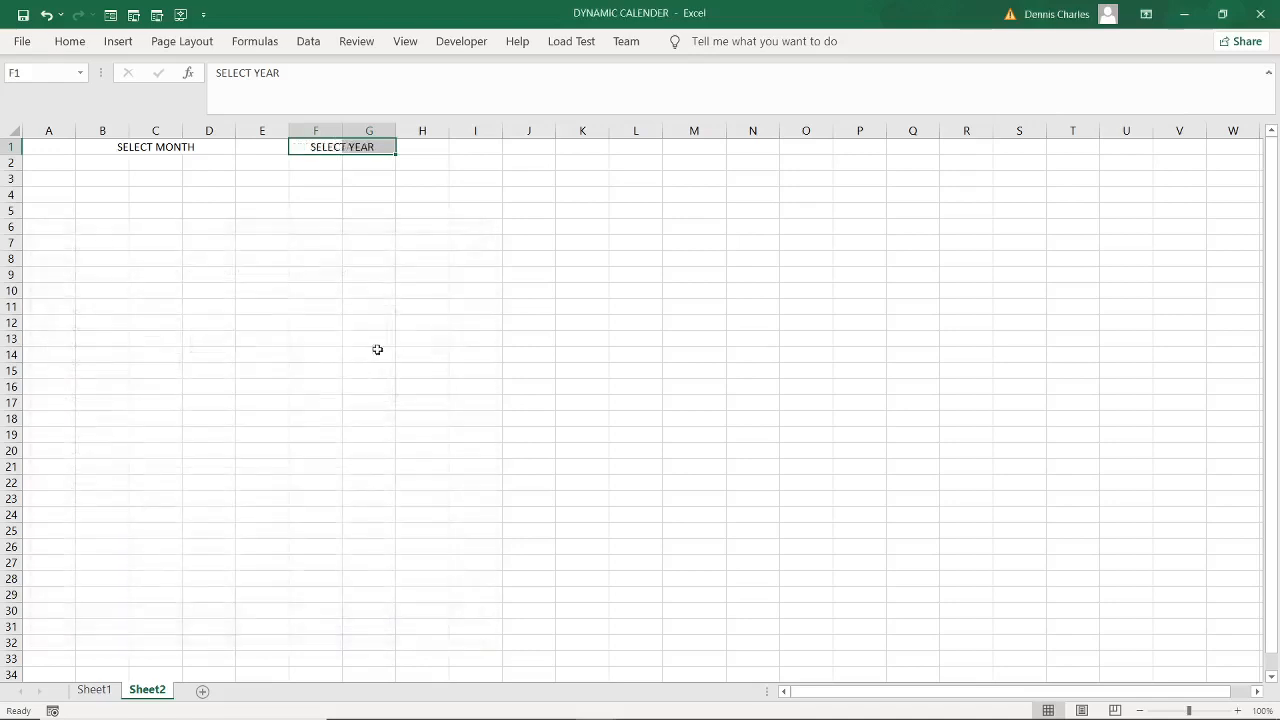
click(420, 240)
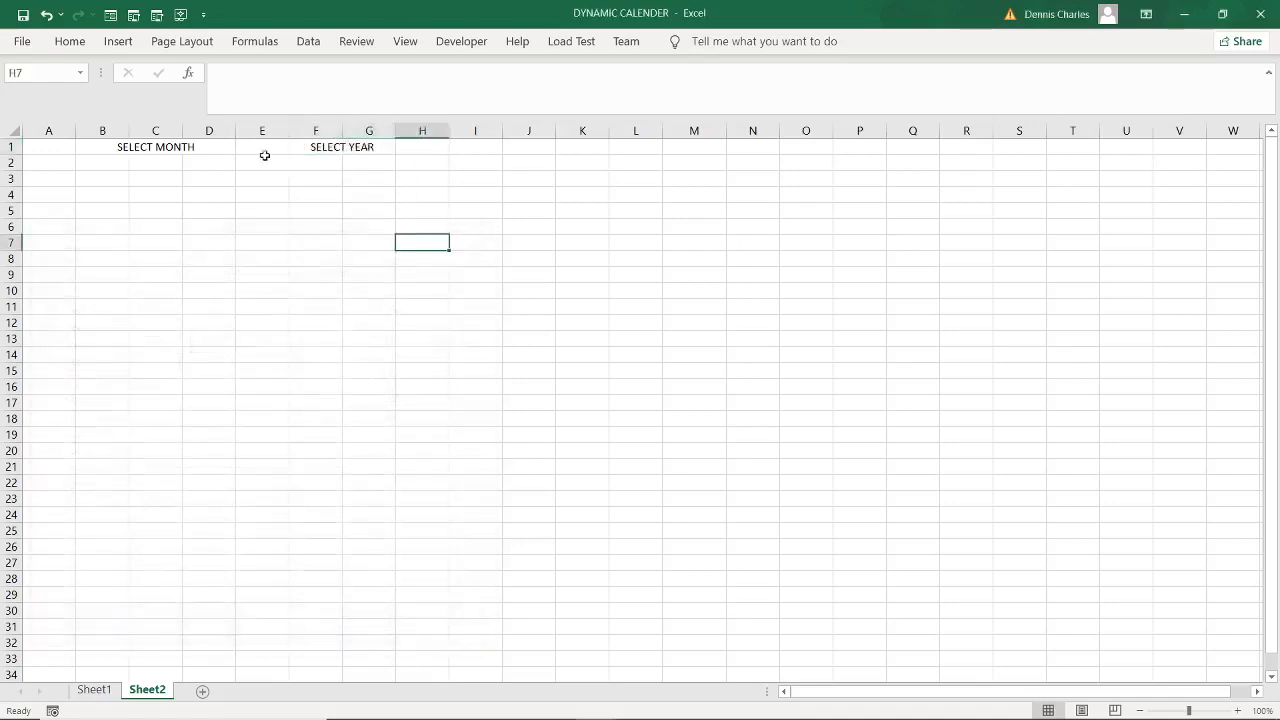
- Fill the SELECT MONTH label cells B1:D1 with the standard orange color
click(421, 149)
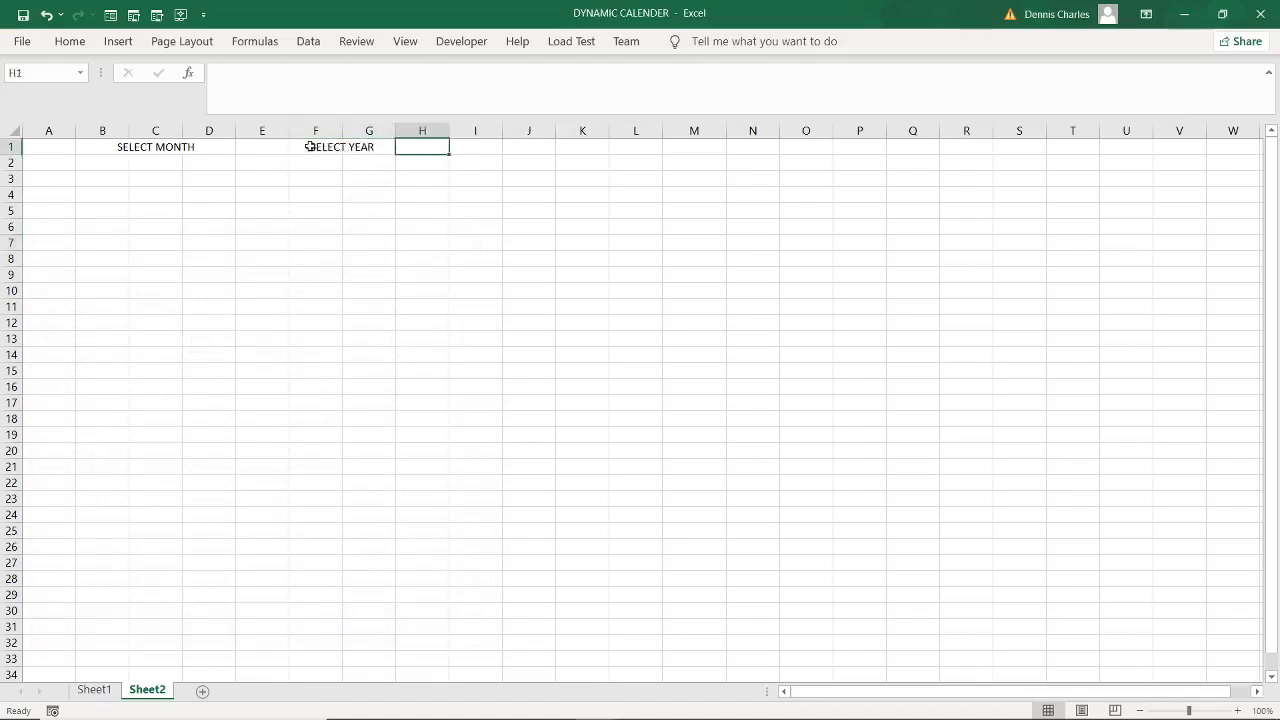
drag(117, 147, 190, 147)
click(116, 147)
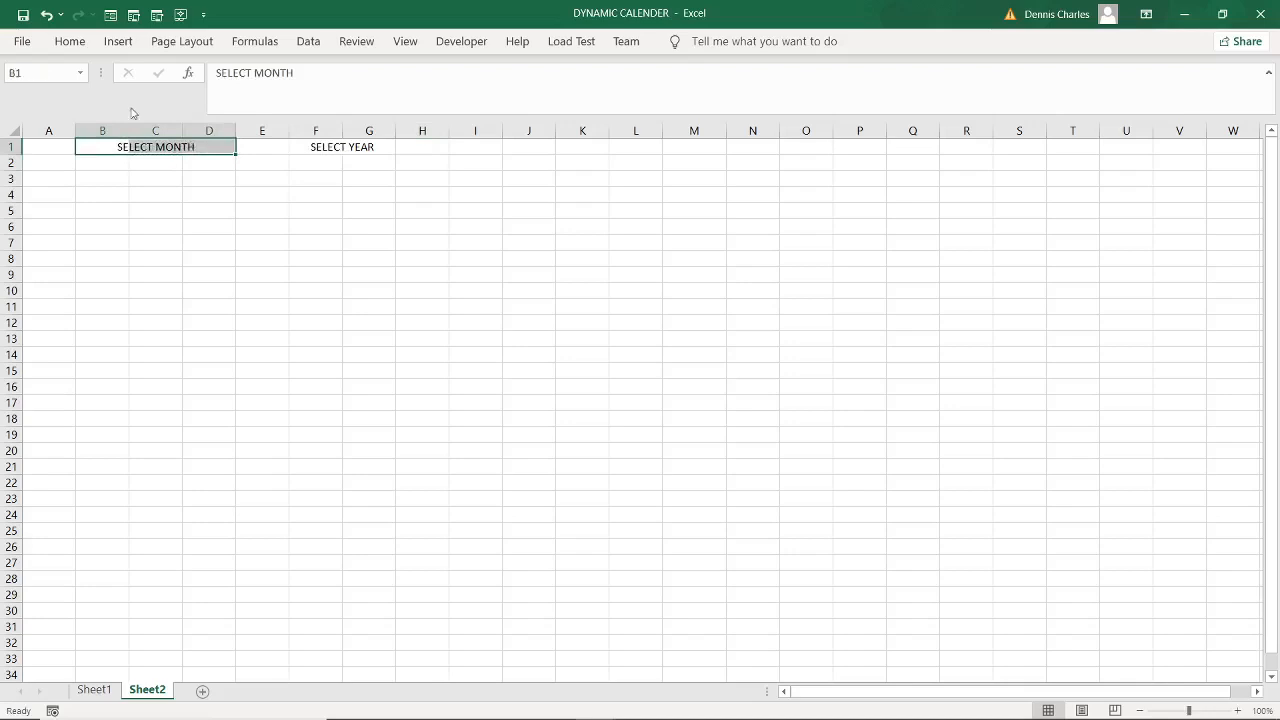
click(70, 43)
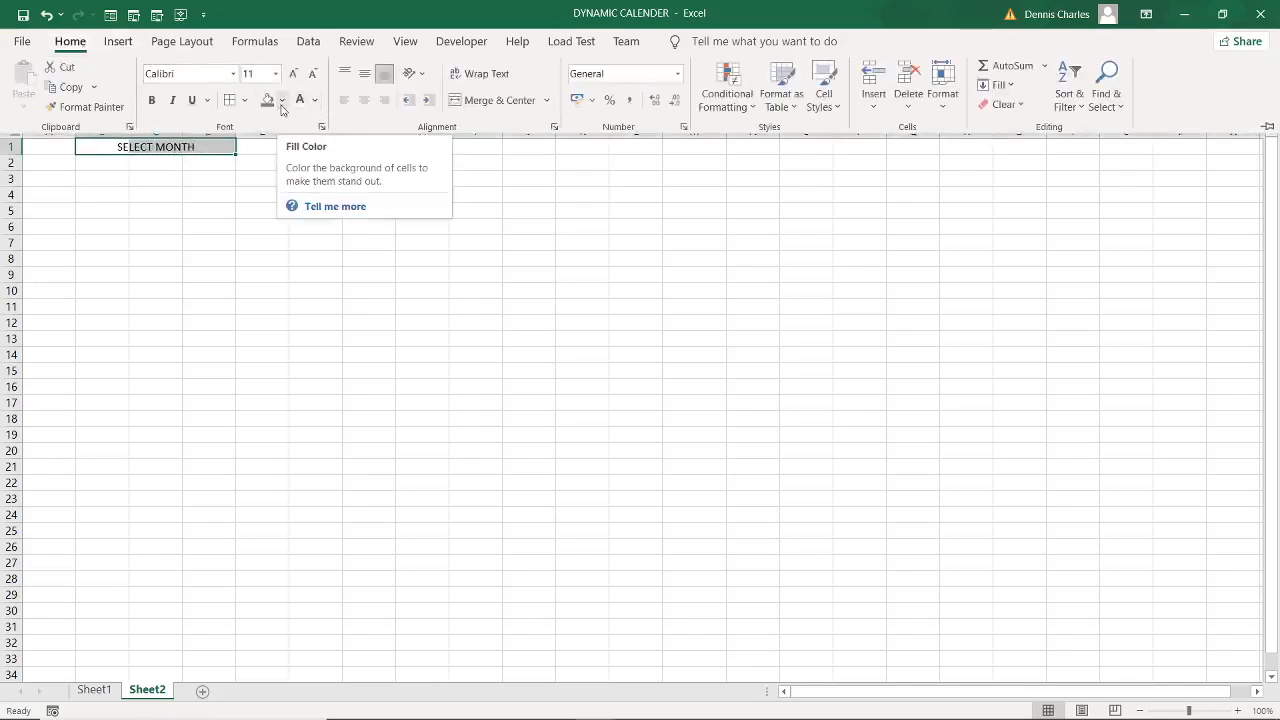
click(282, 104)
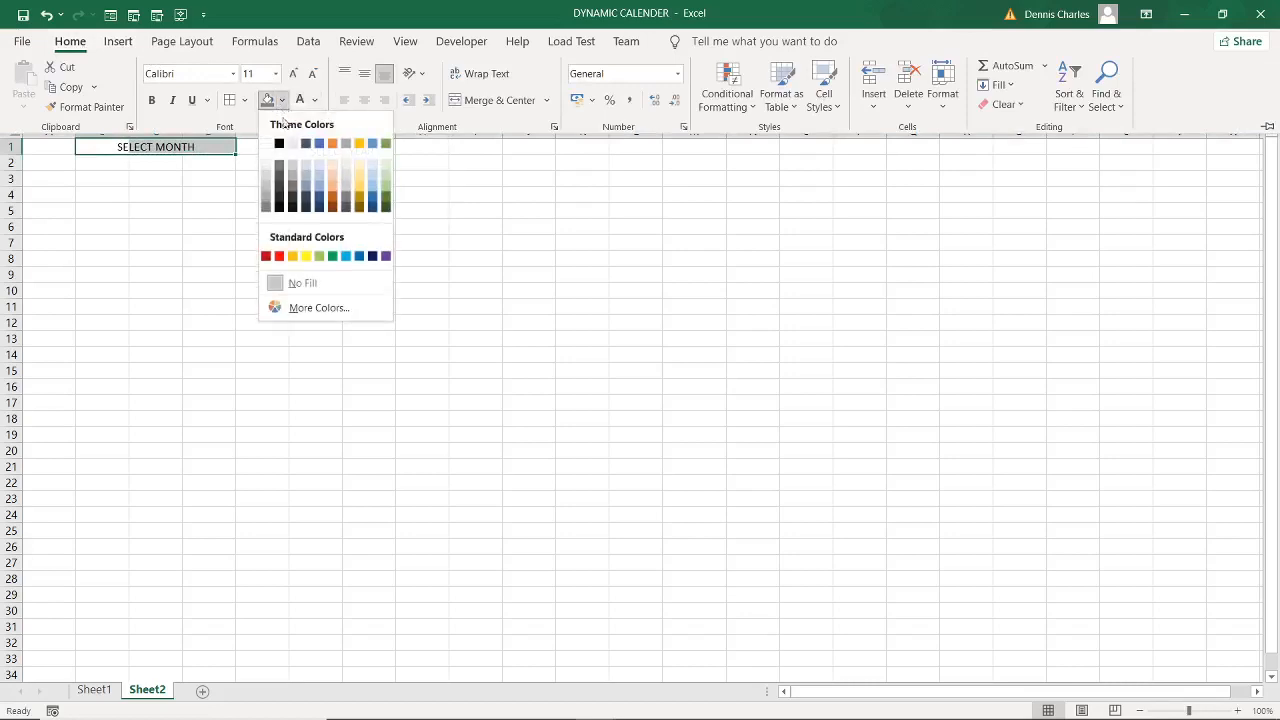
click(293, 257)
key(ctrl+F1)
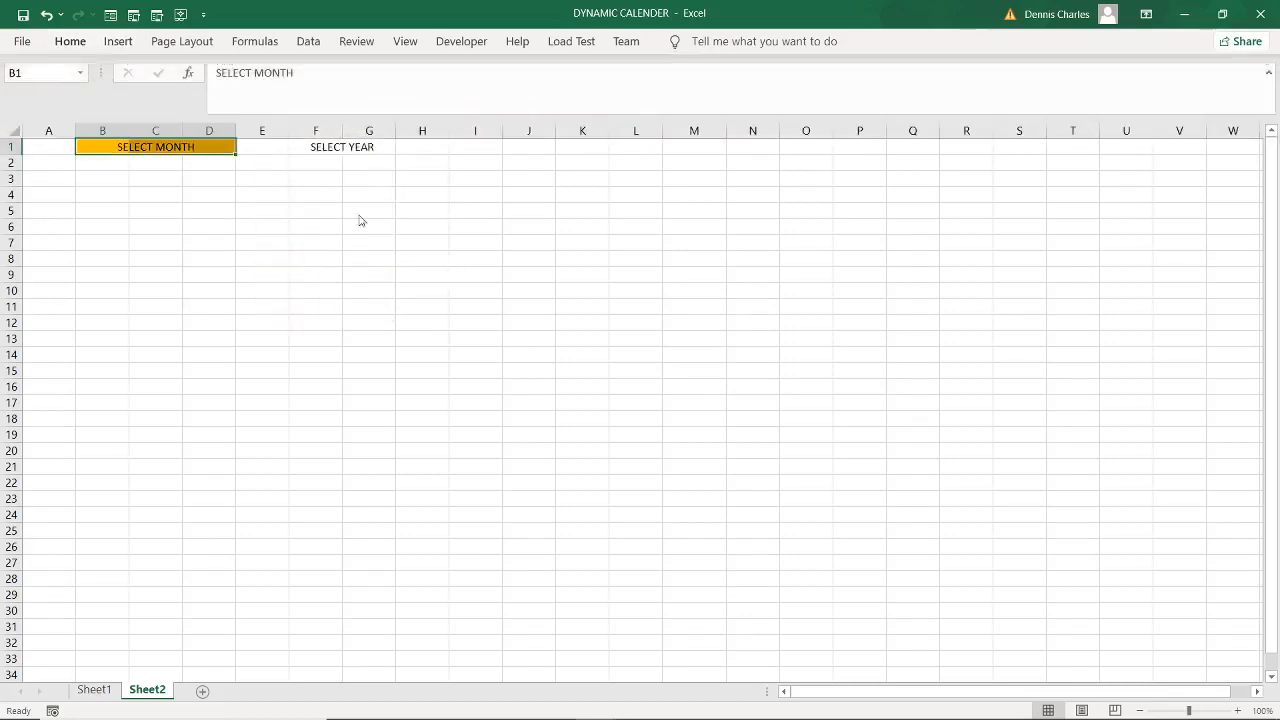
- Fill the SELECT YEAR label cells F1:G1 with the same orange color
drag(319, 147, 357, 149)
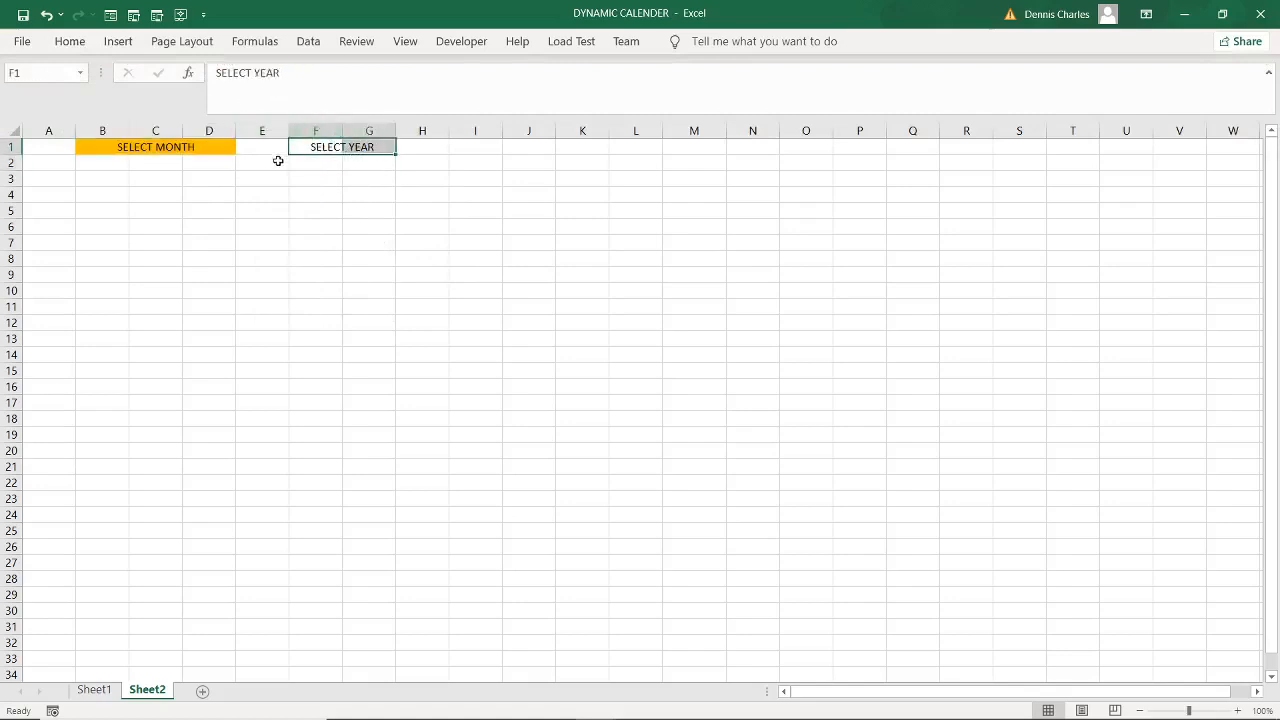
click(66, 44)
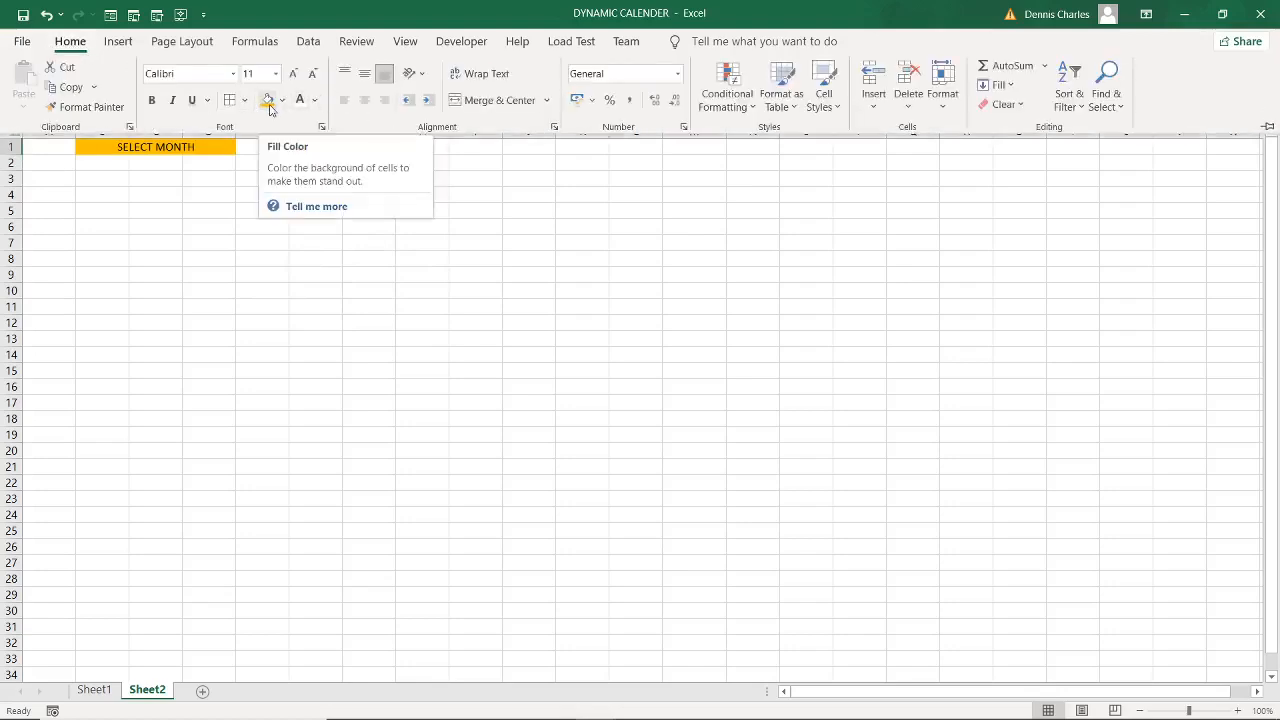
click(268, 102)
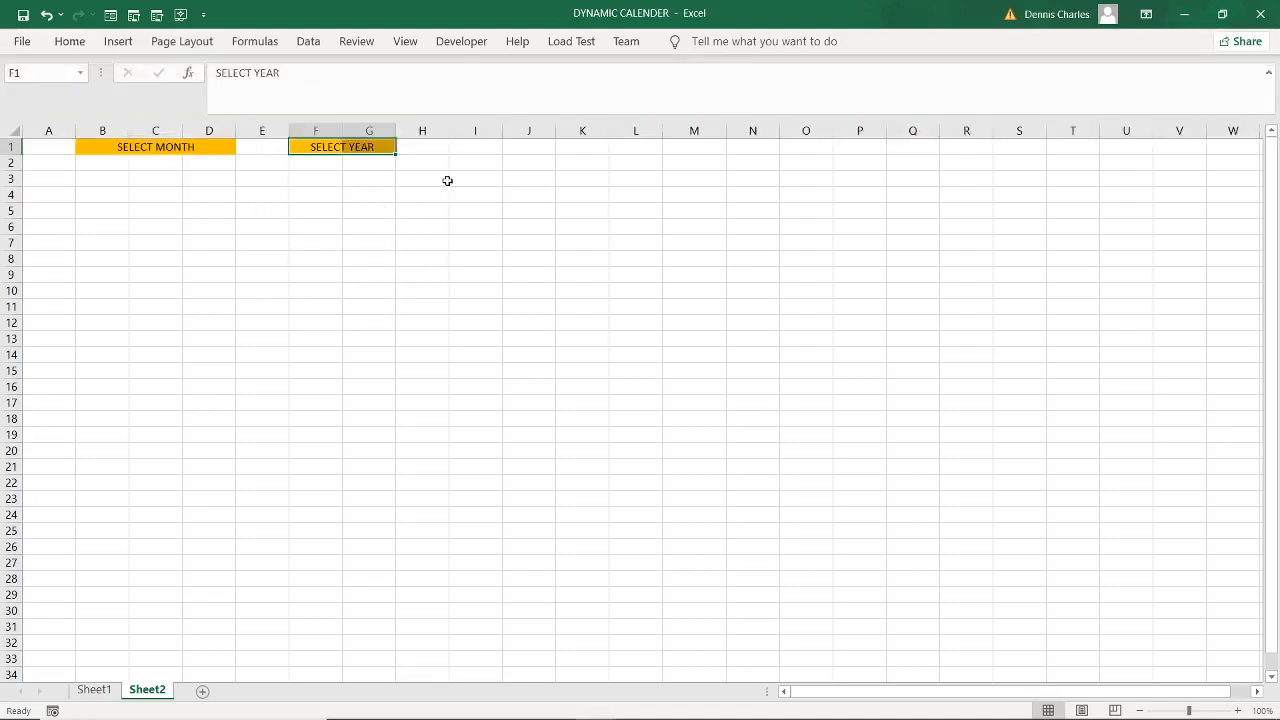
click(447, 183)
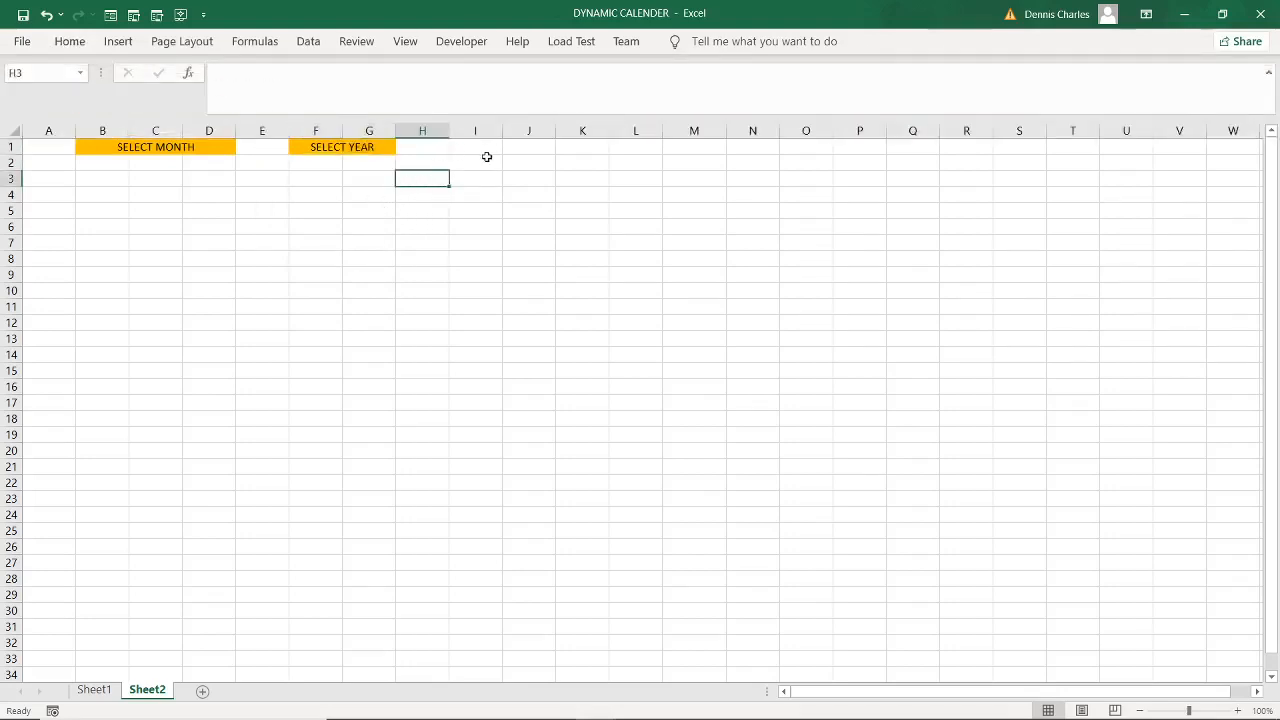
- Enter the helper list headings MONTH in cell M1 and YEAR in cell O1
click(690, 150)
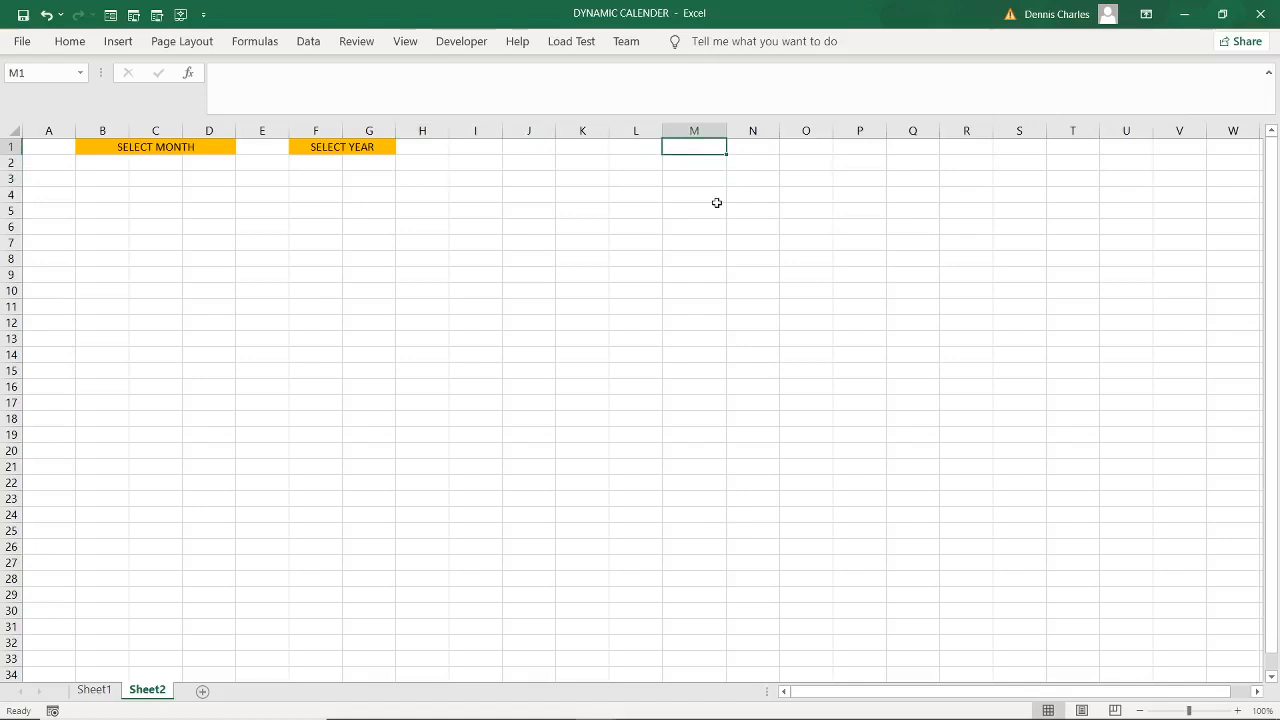
text(MONTH)
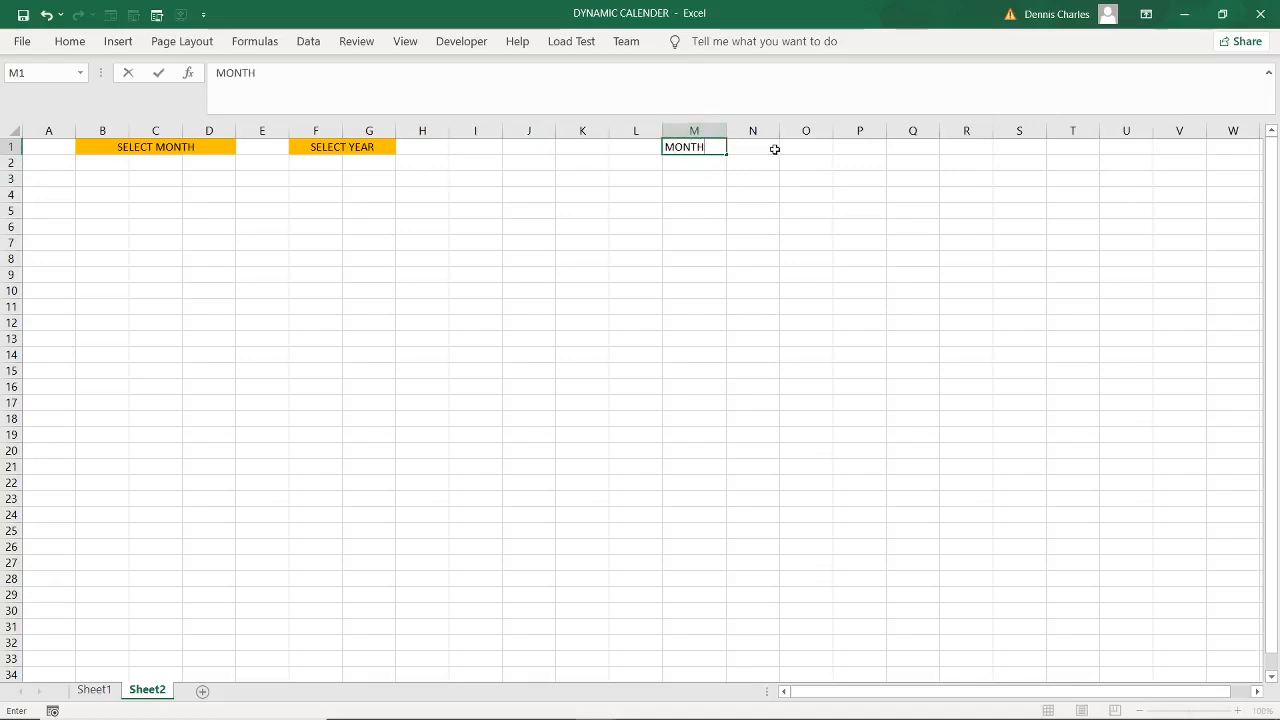
click(805, 147)
text(YEAR)
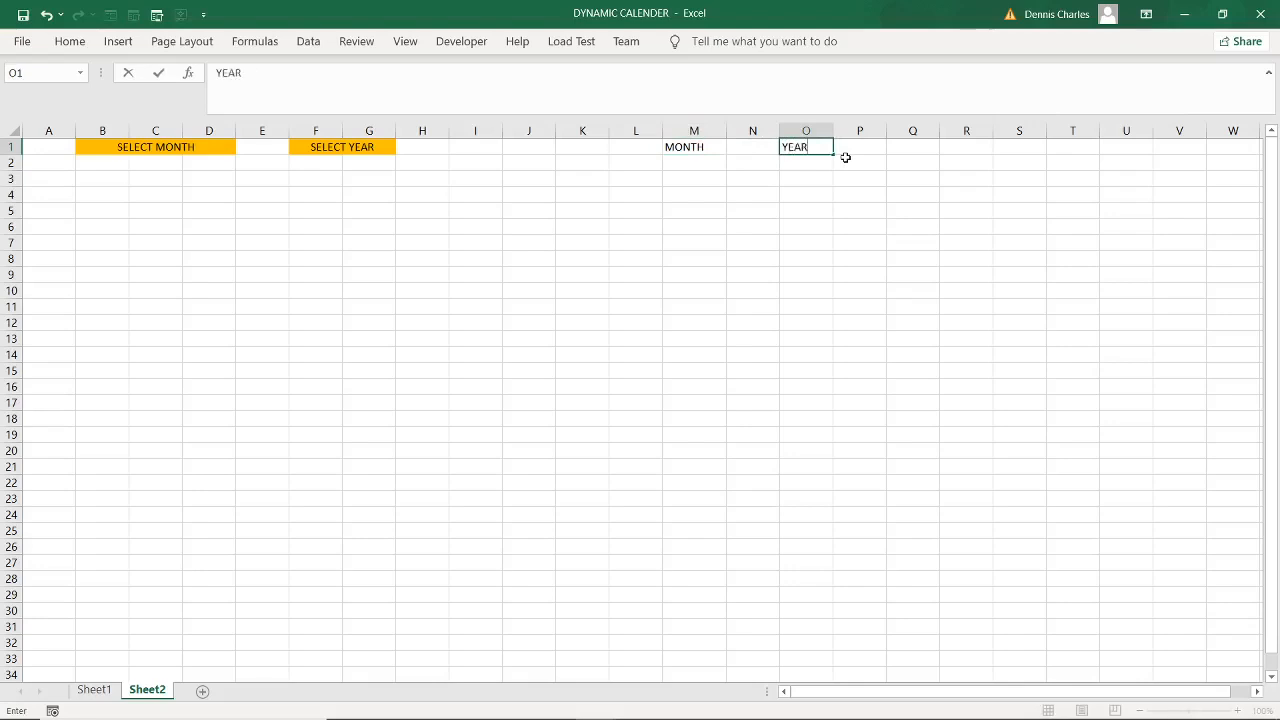
- Enter JANUARY in cell M2 and autofill the month names down to DECEMBER in M13
click(687, 165)
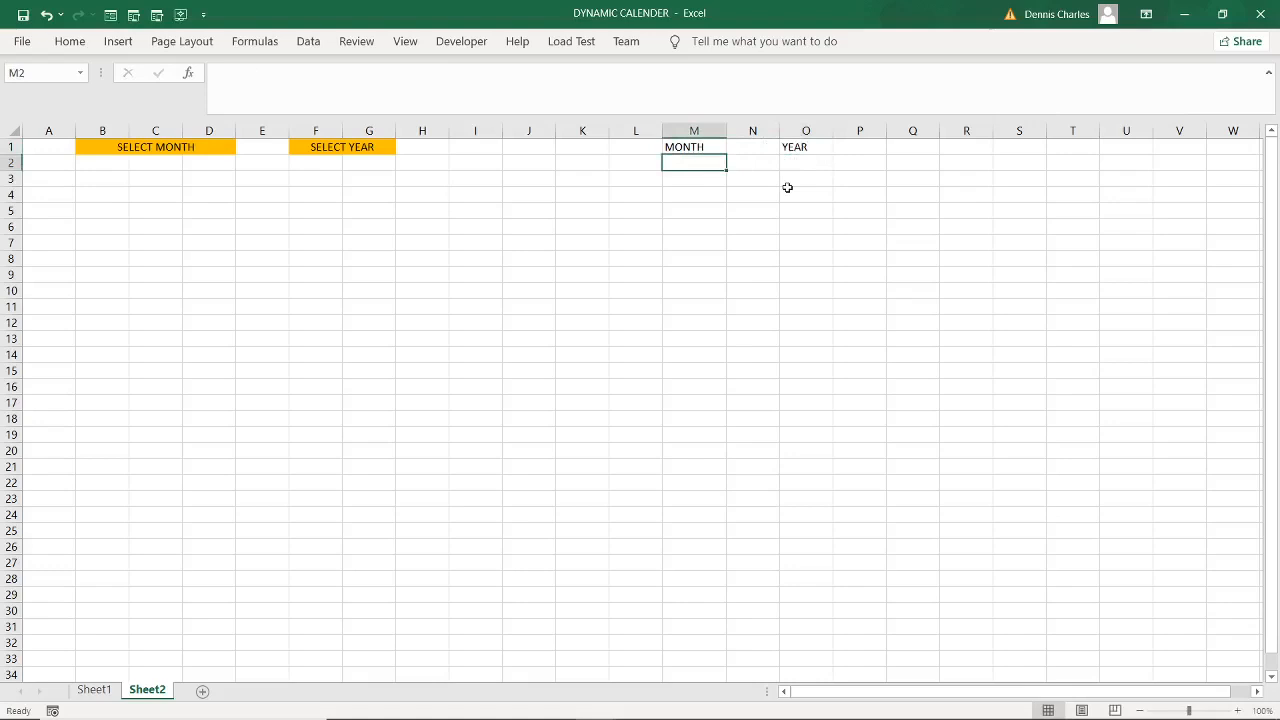
text(JANU)
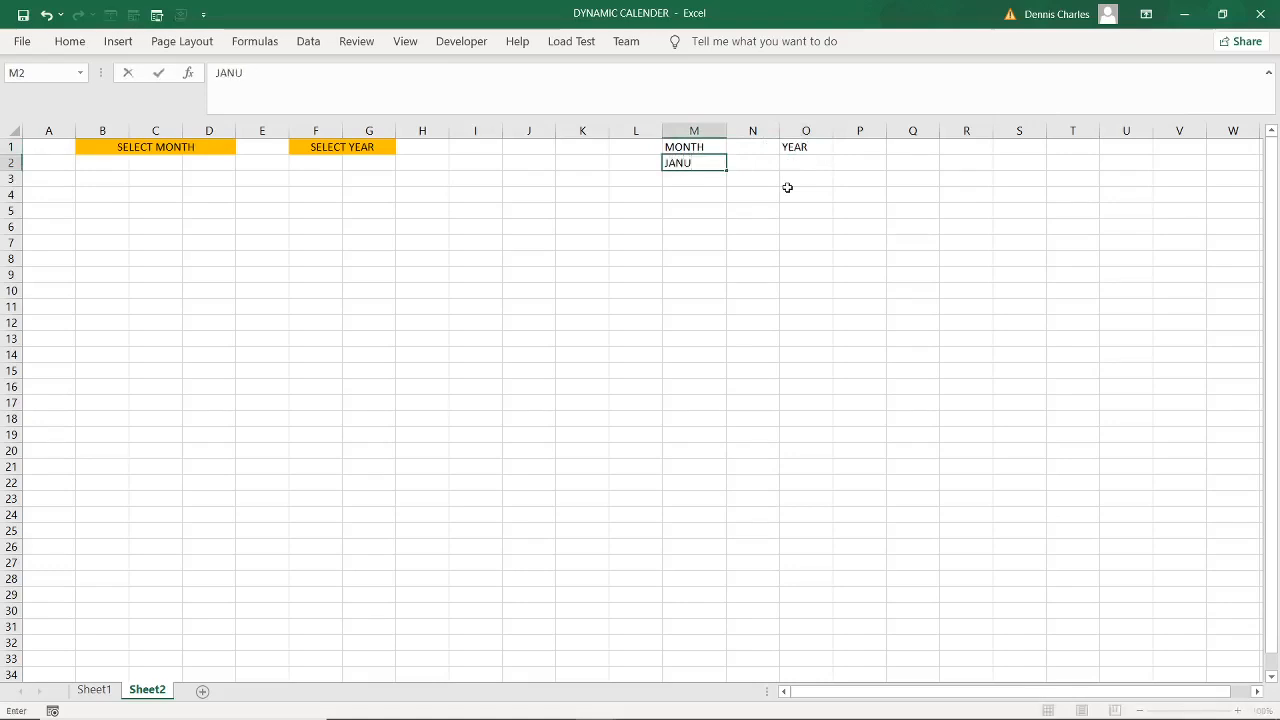
text(ARY)
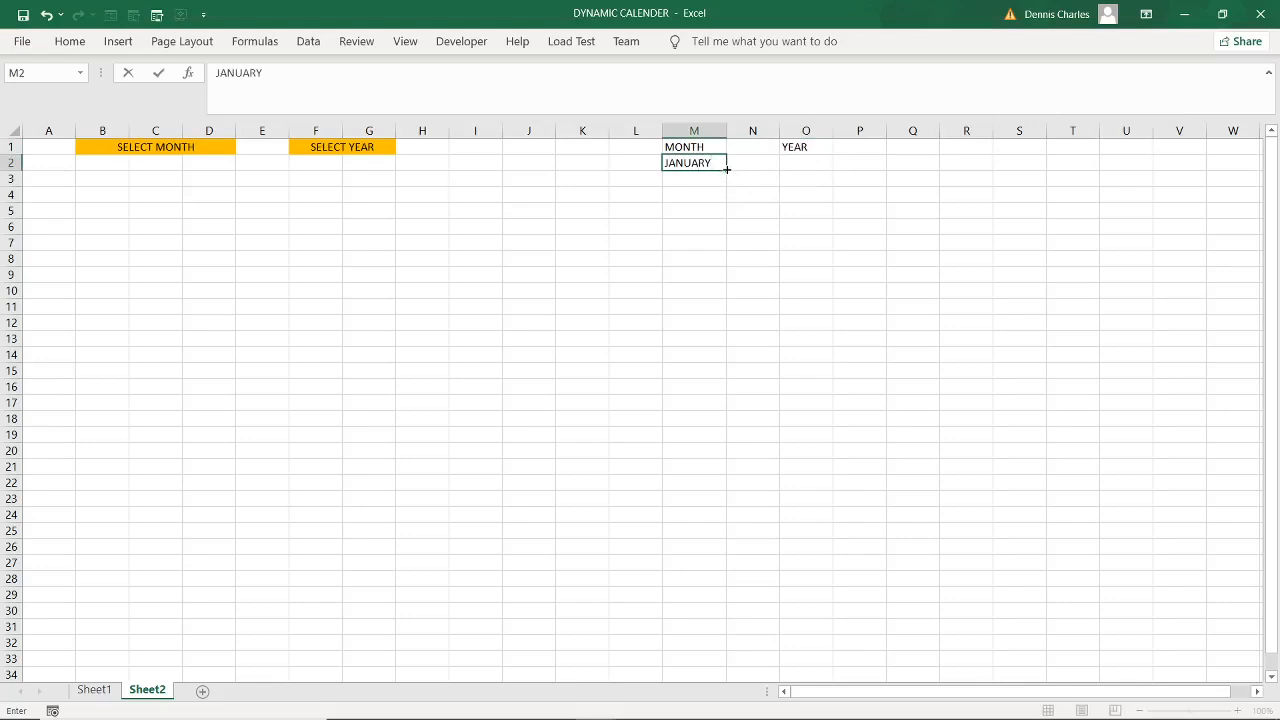
drag(727, 170, 729, 349)
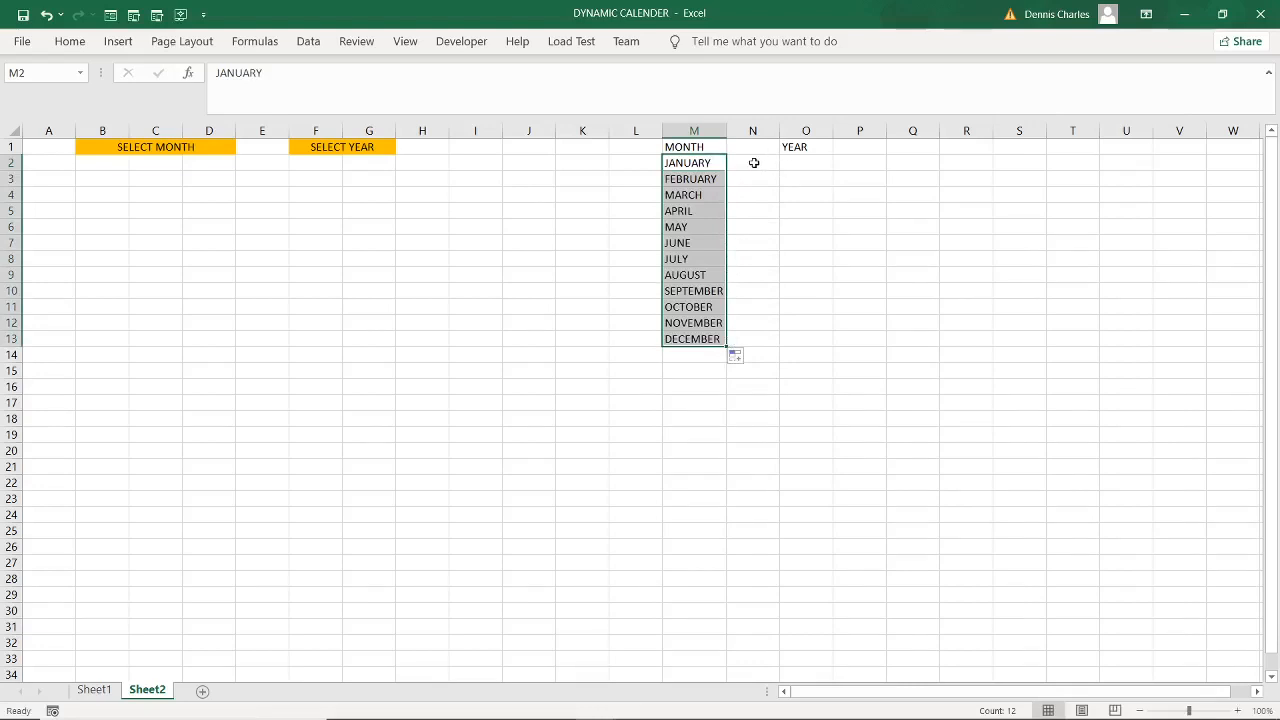
- Enter 2020 in cell O2 and fill the year series down to 2031 in O13
click(792, 165)
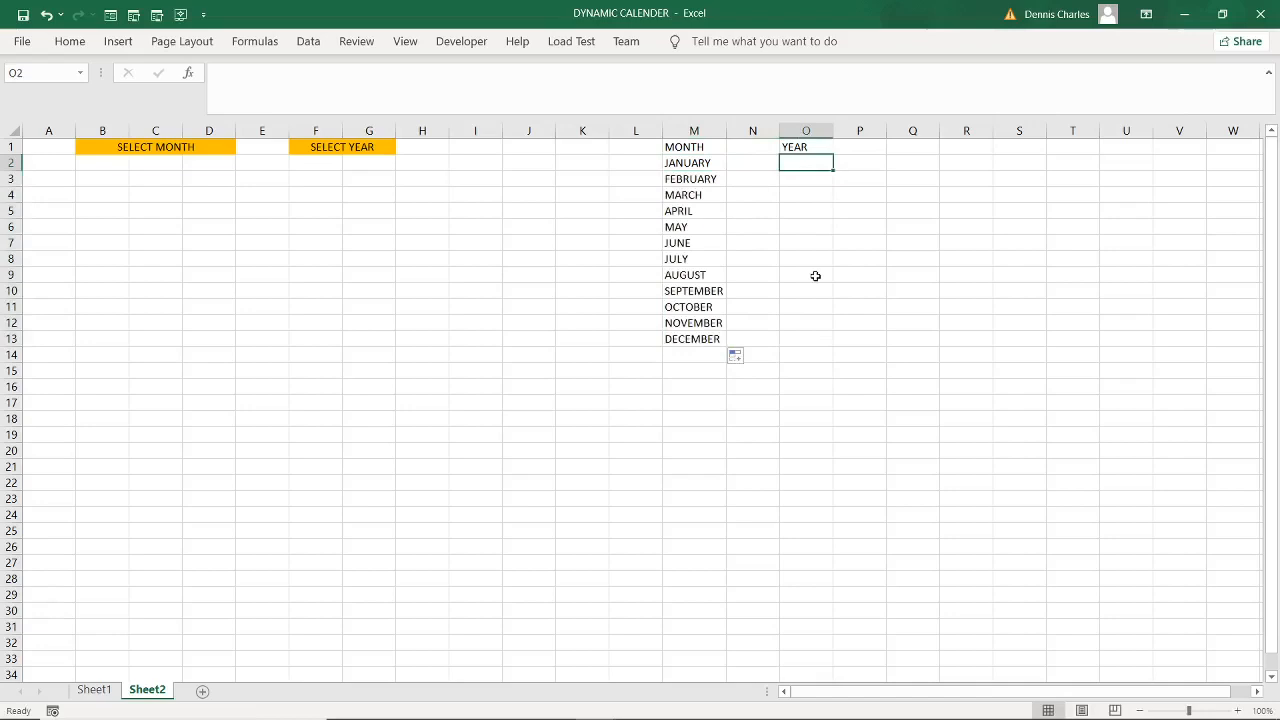
text(2020)
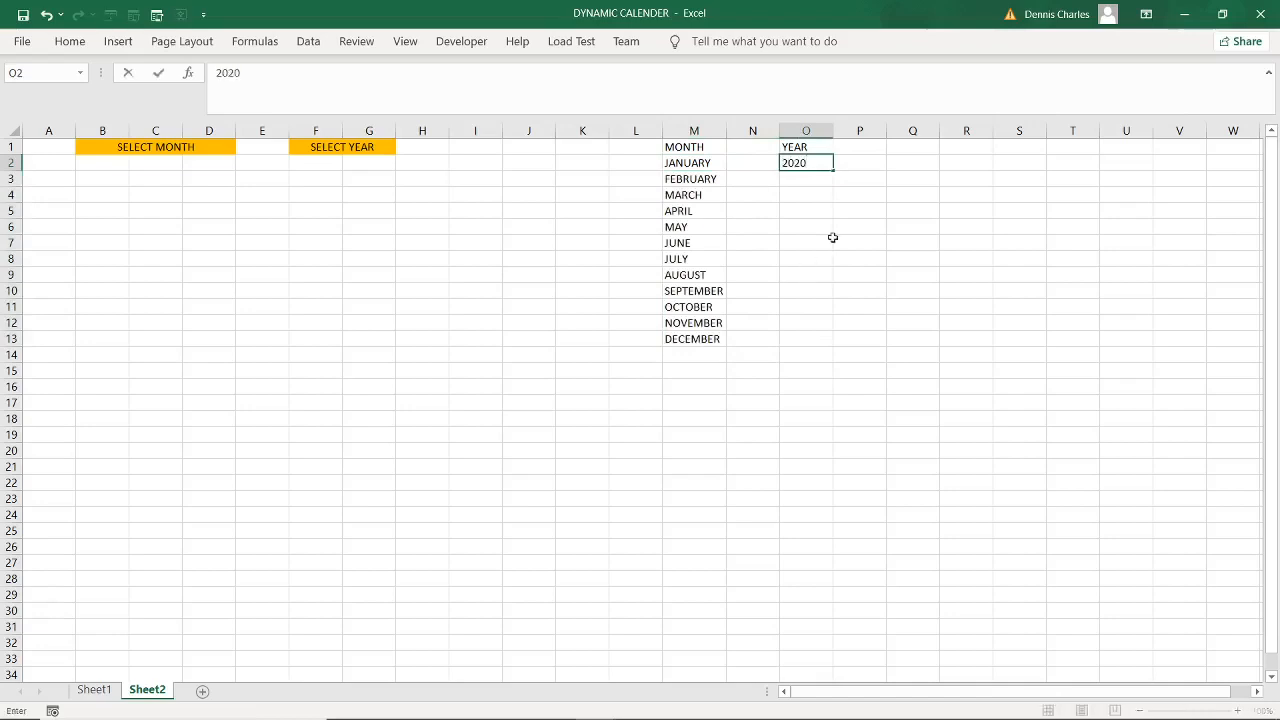
mouse_move(833, 171)
mouse_down()
mouse_move(830, 198)
mouse_move(833, 169)
mouse_up()
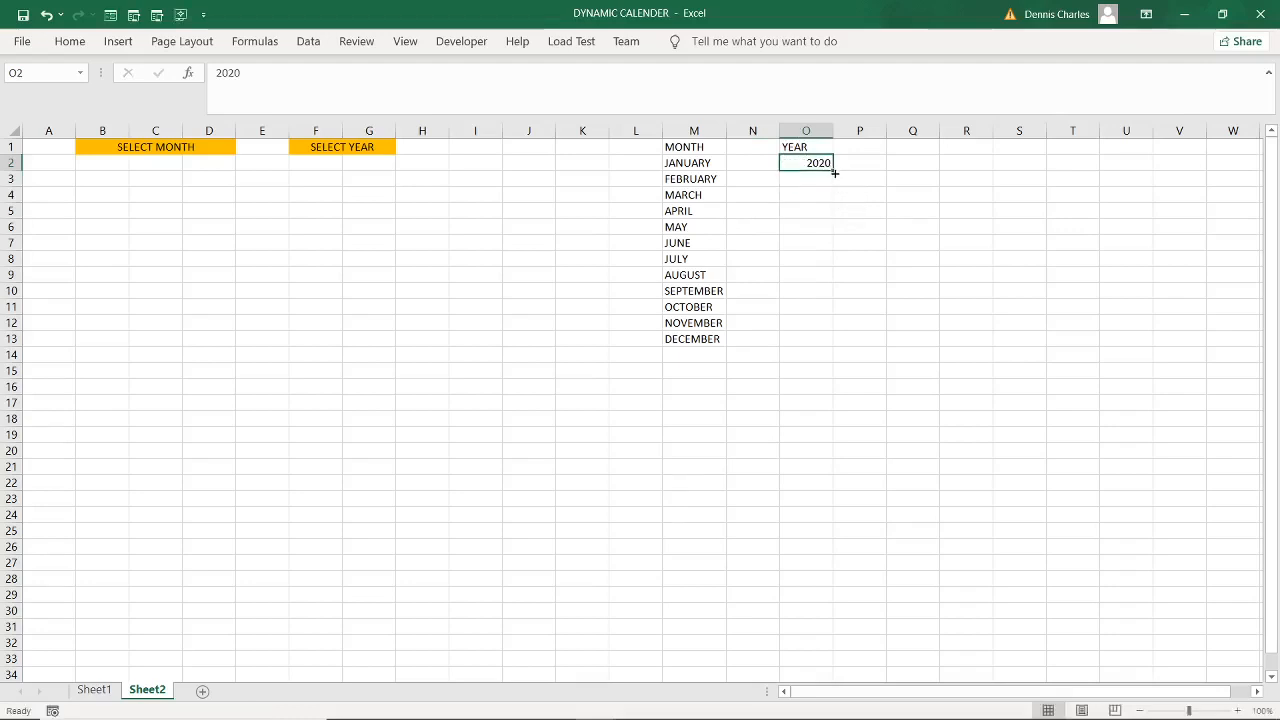
drag(834, 169, 829, 342)
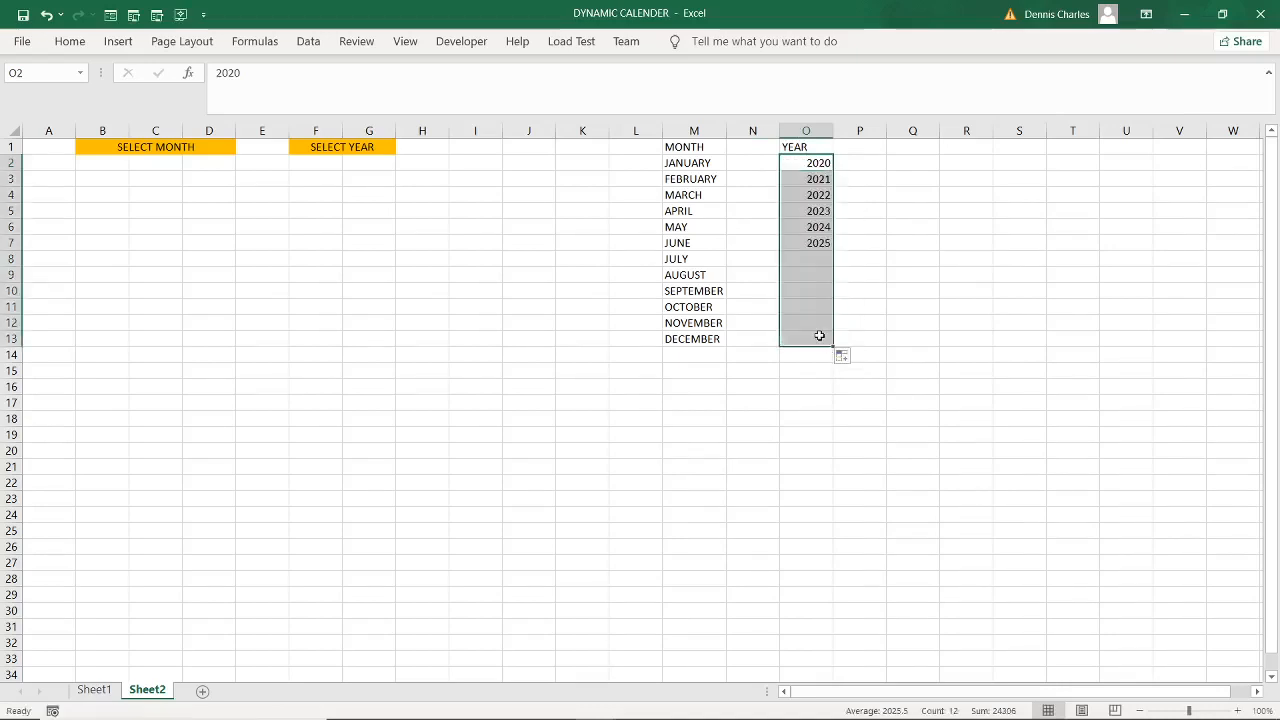
- Number the months 1 to 12 in N2:N13 by entering 1 and 2 and extending the series
click(750, 165)
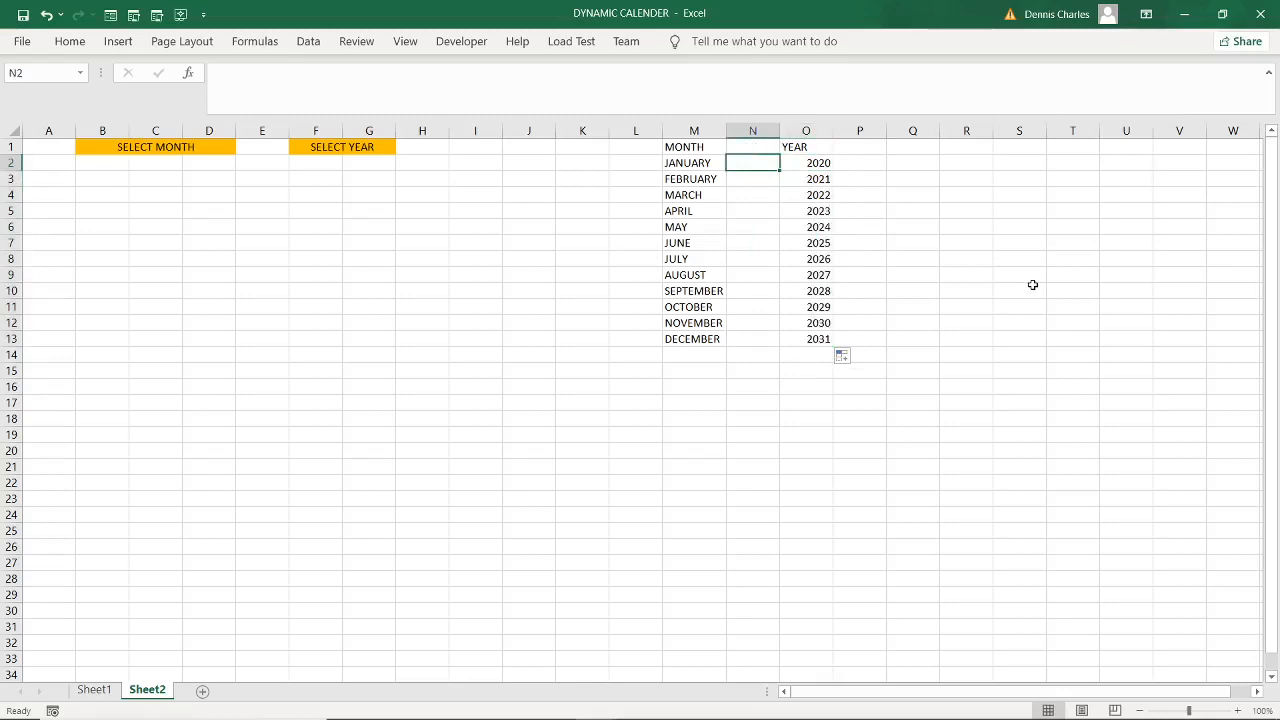
text(1)
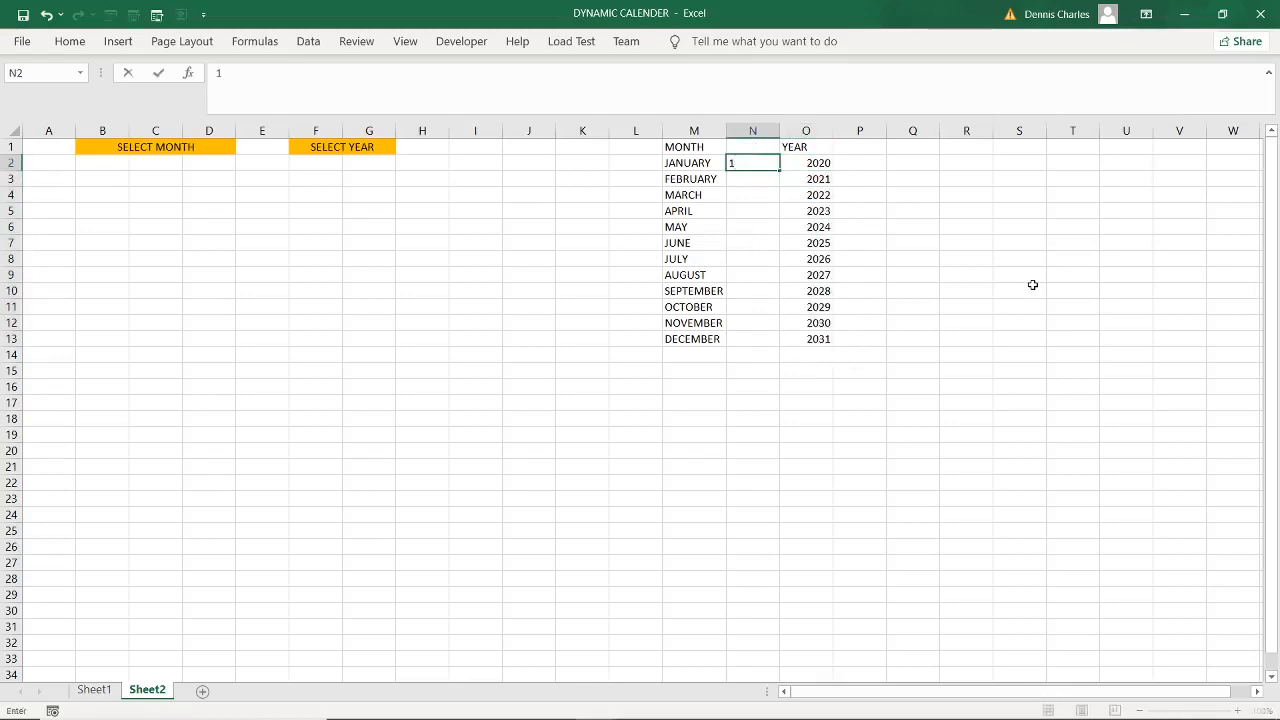
click(746, 184)
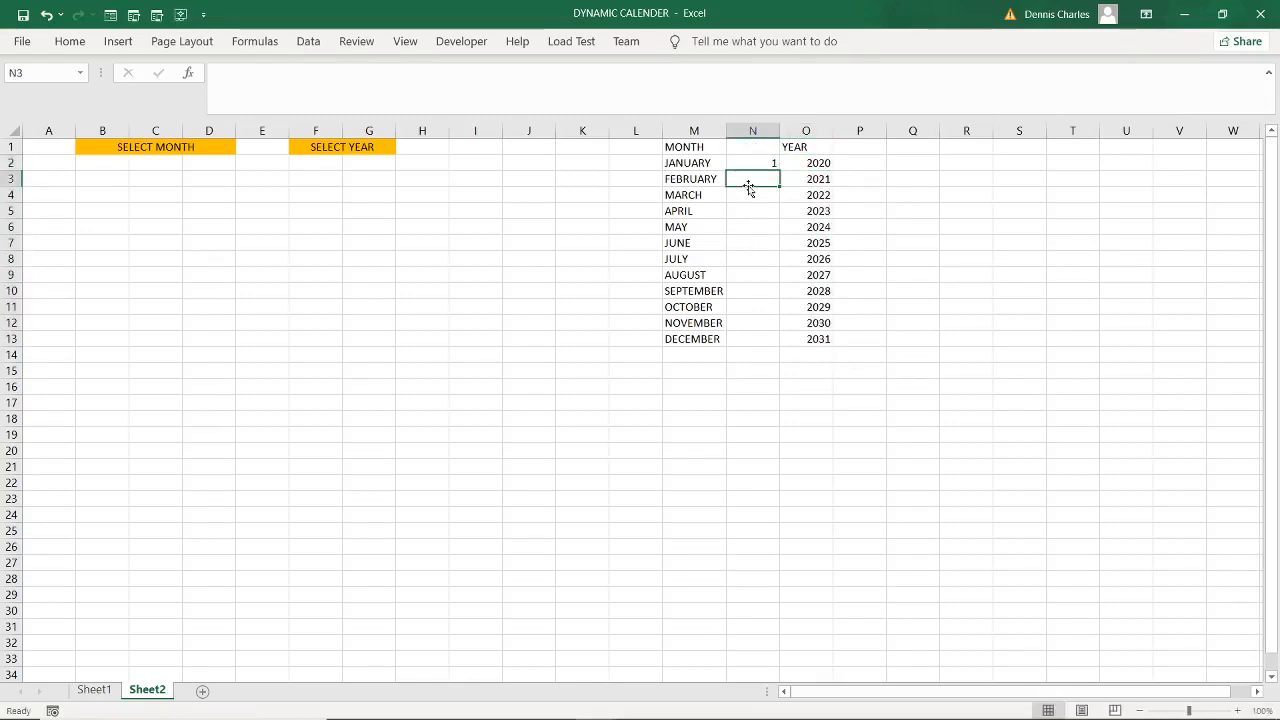
text(2)
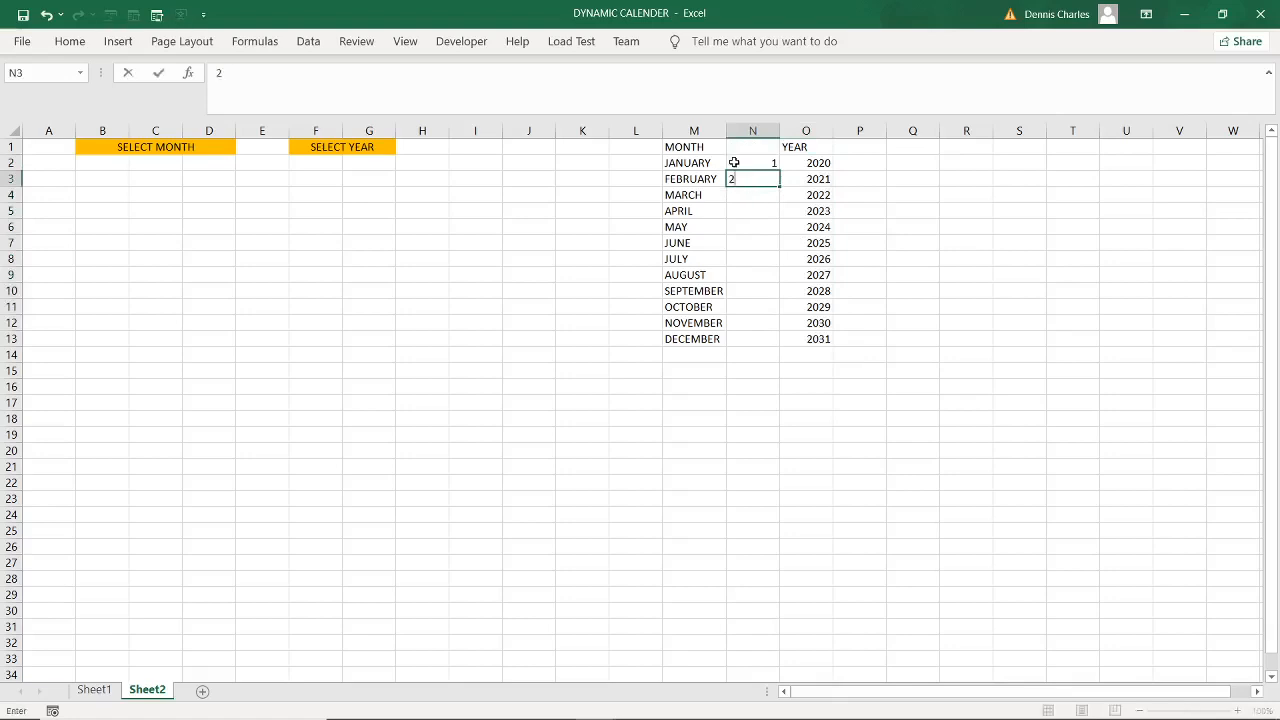
drag(736, 163, 783, 349)
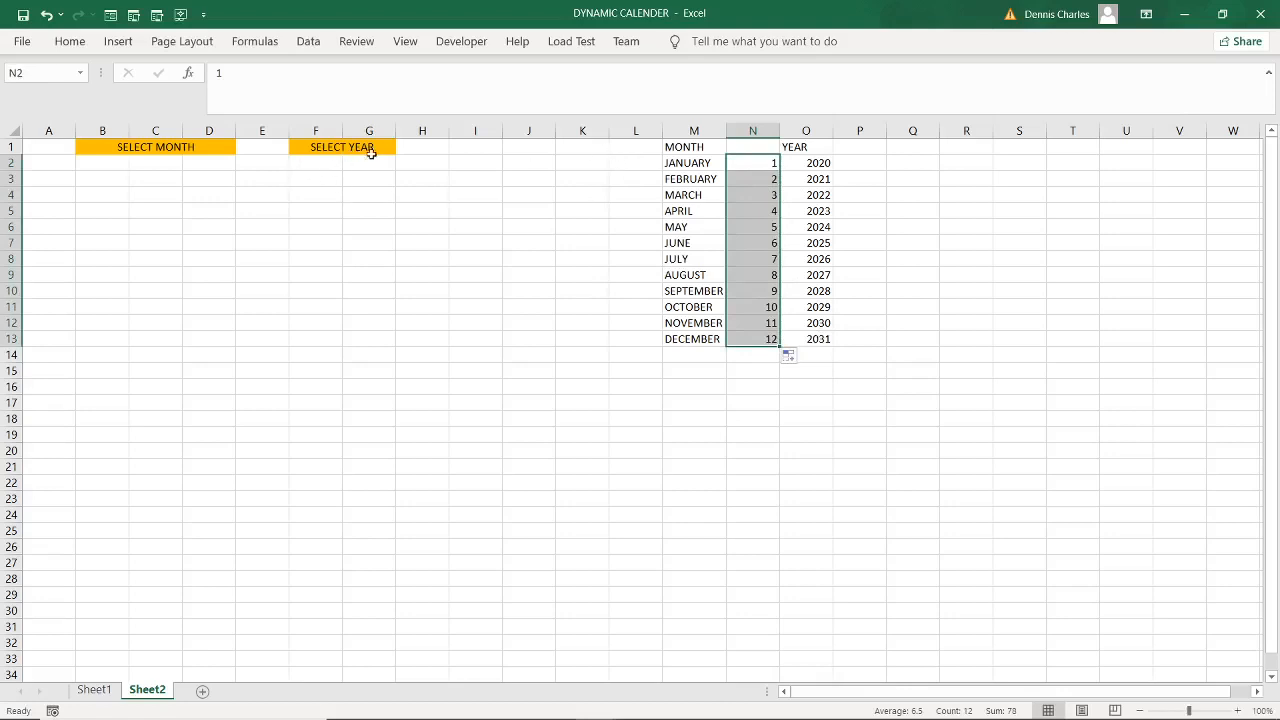
- Add a List data validation to cell E1 with source =$M$2:$M$13 and choose JUNE from its dropdown
click(278, 145)
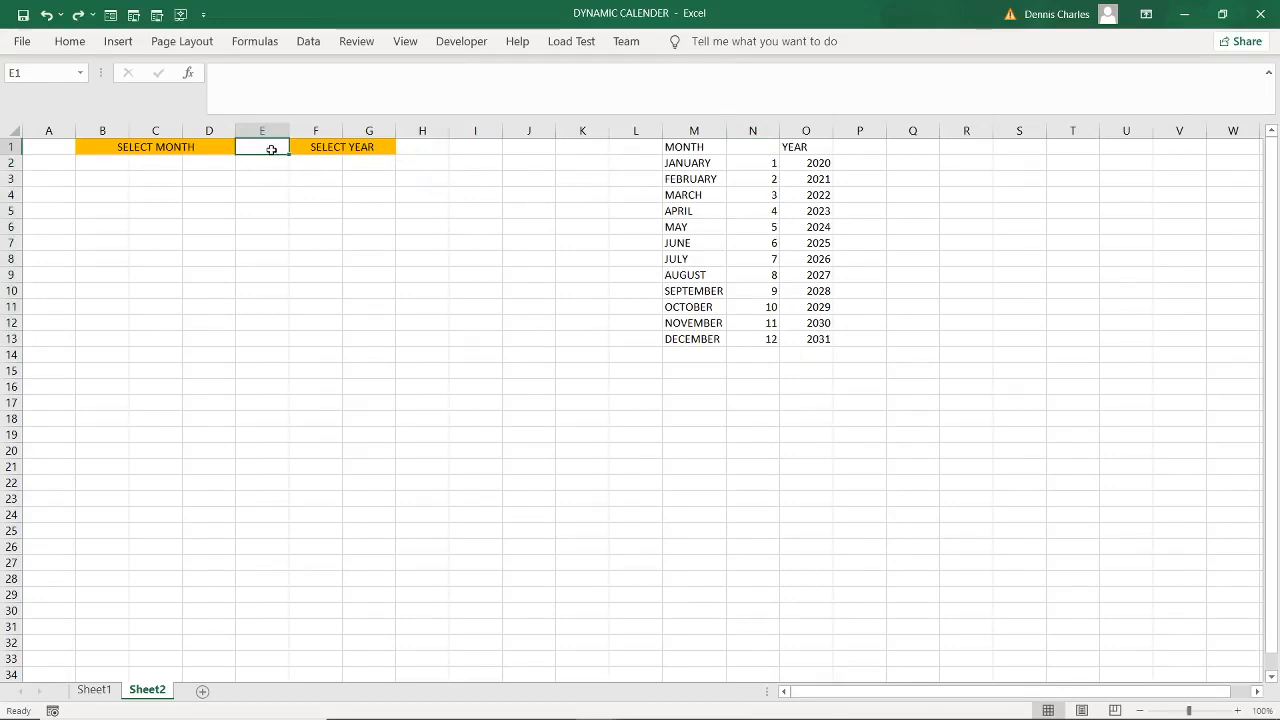
click(310, 43)
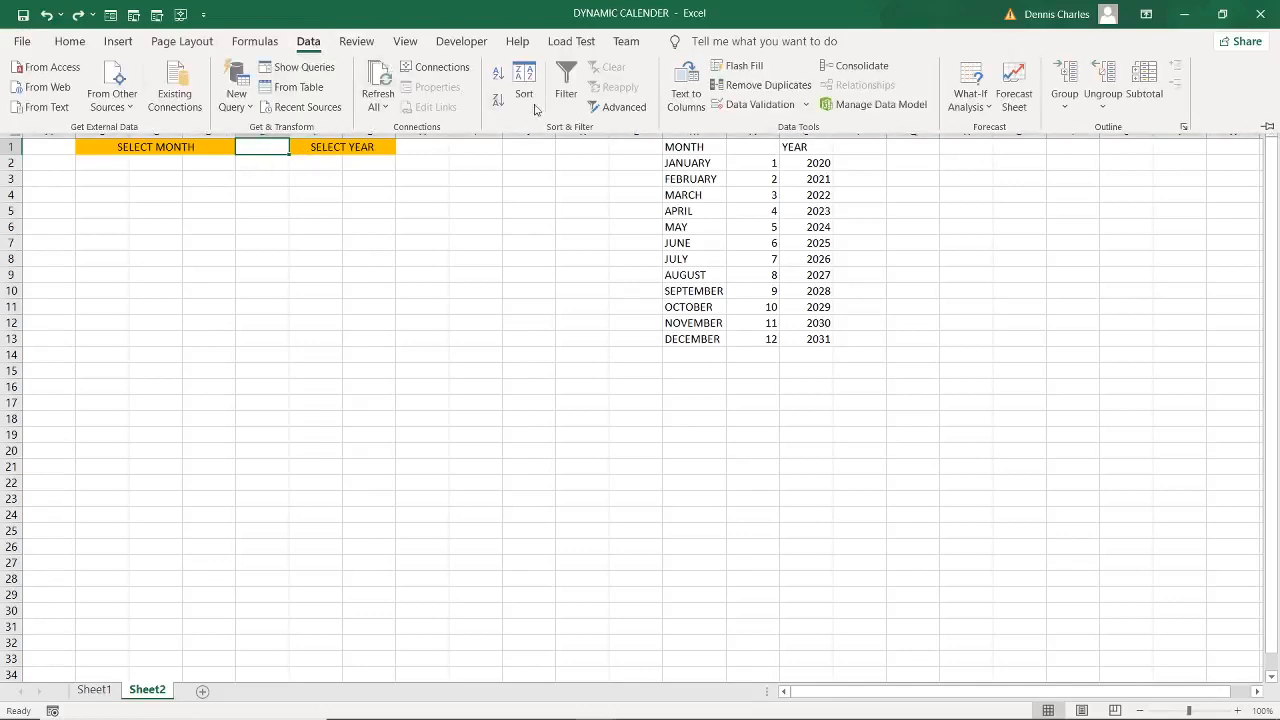
click(799, 113)
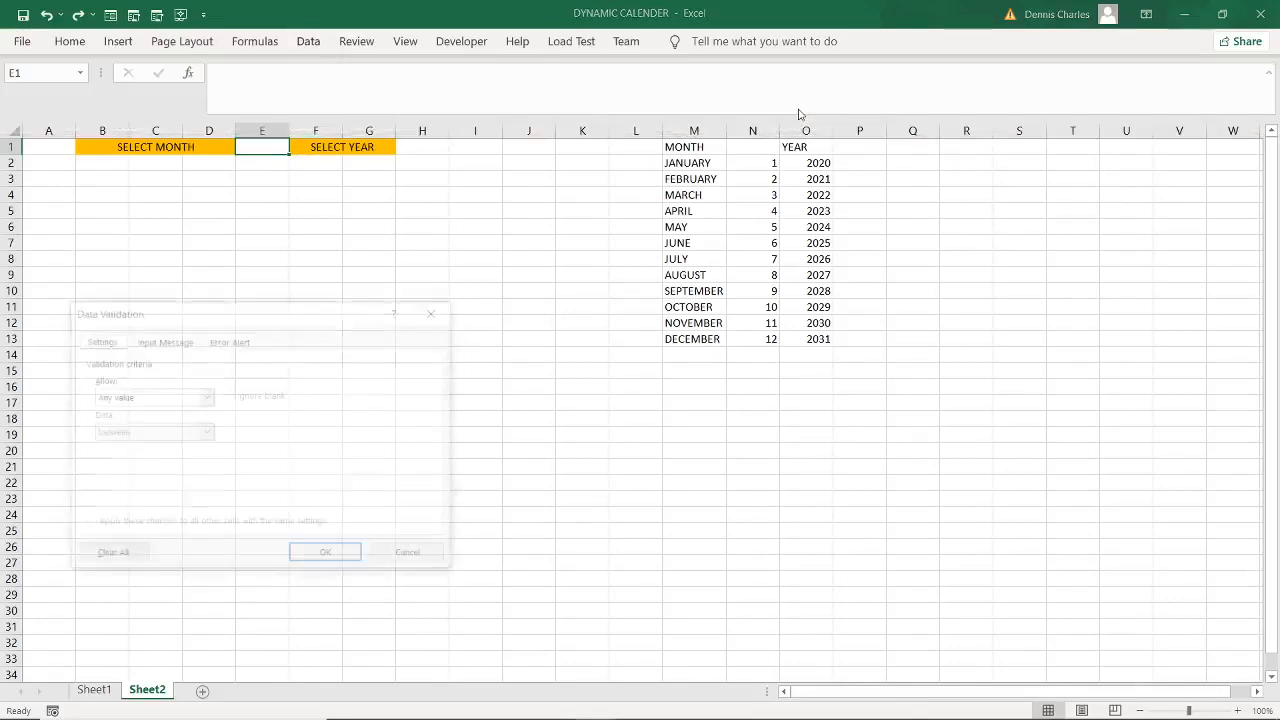
click(203, 397)
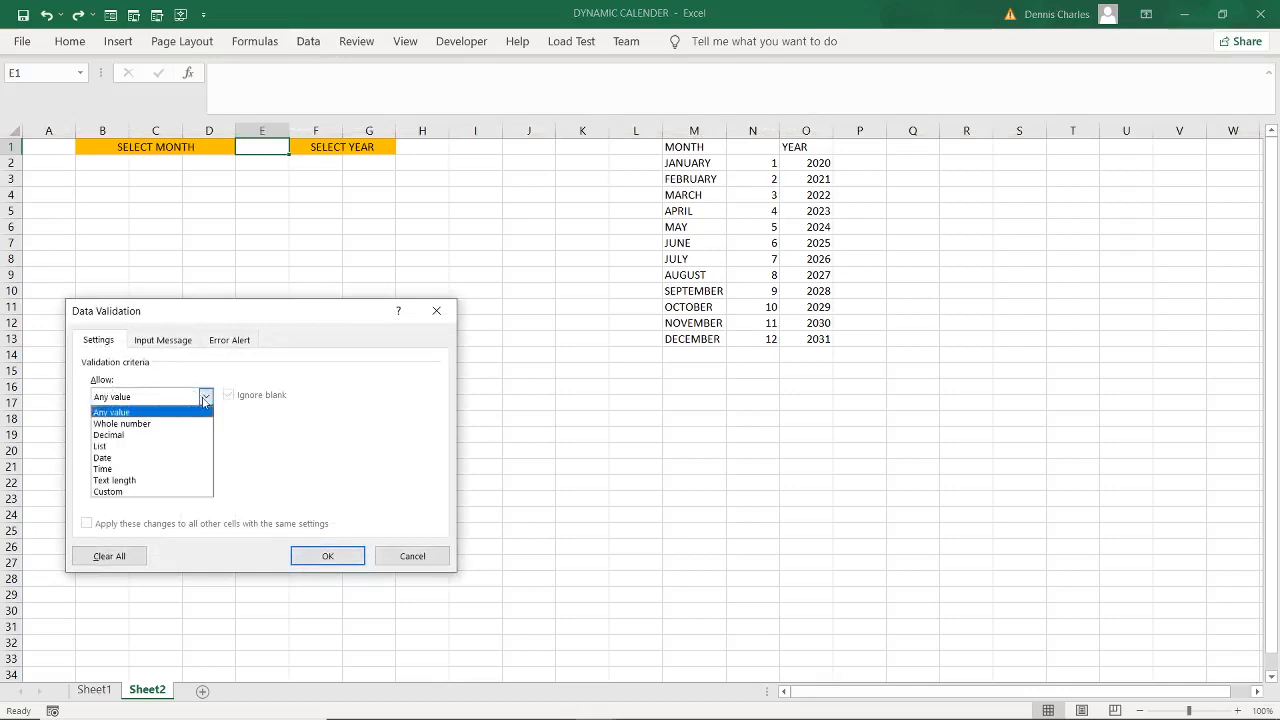
click(130, 443)
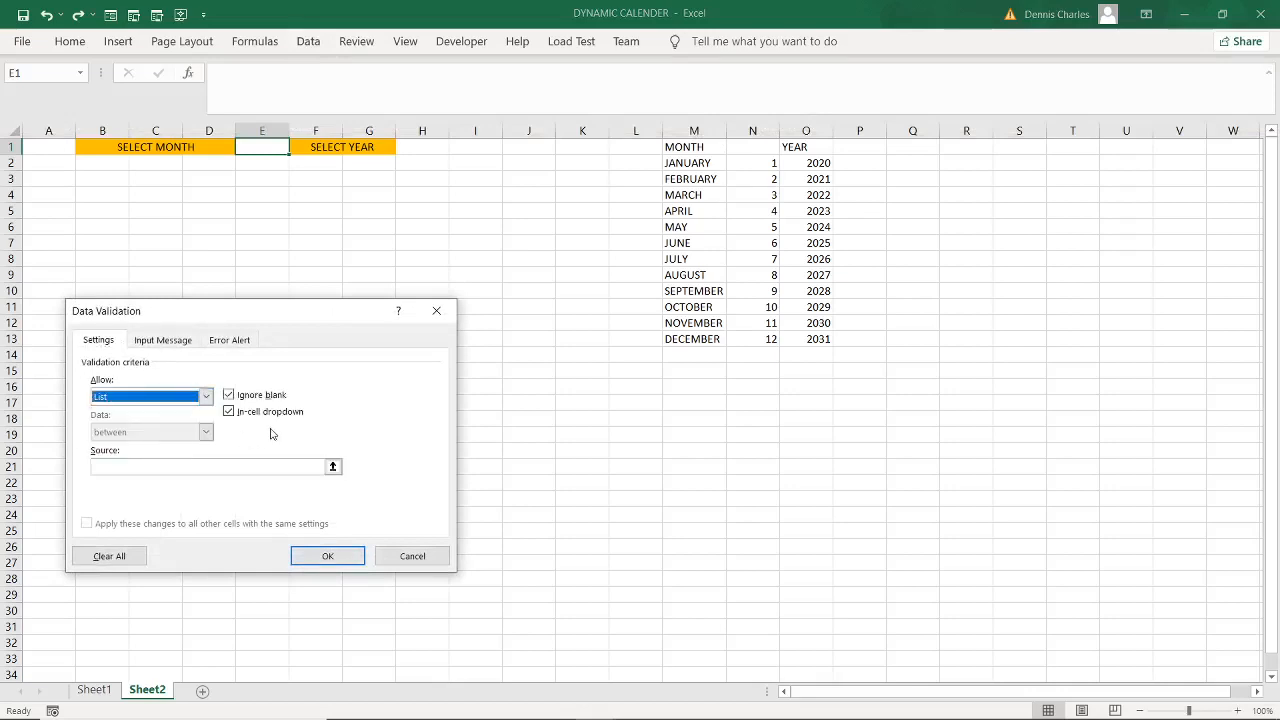
click(186, 468)
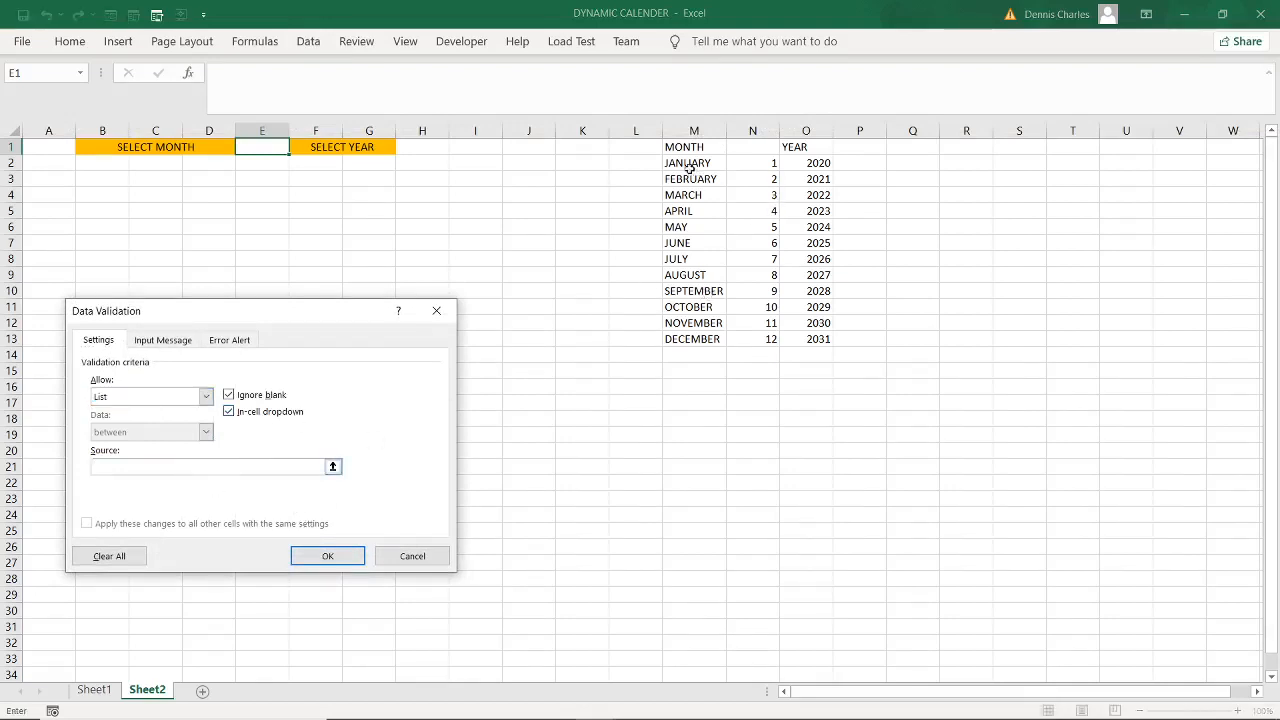
drag(676, 162, 694, 341)
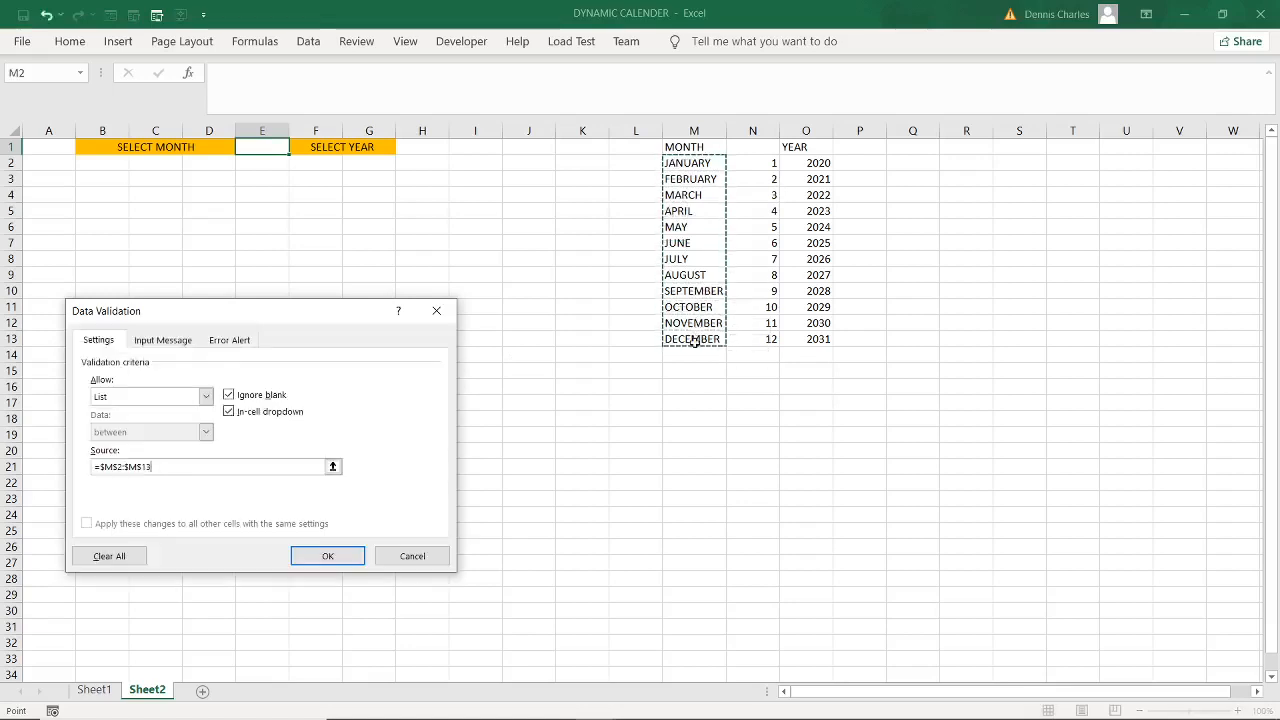
click(325, 557)
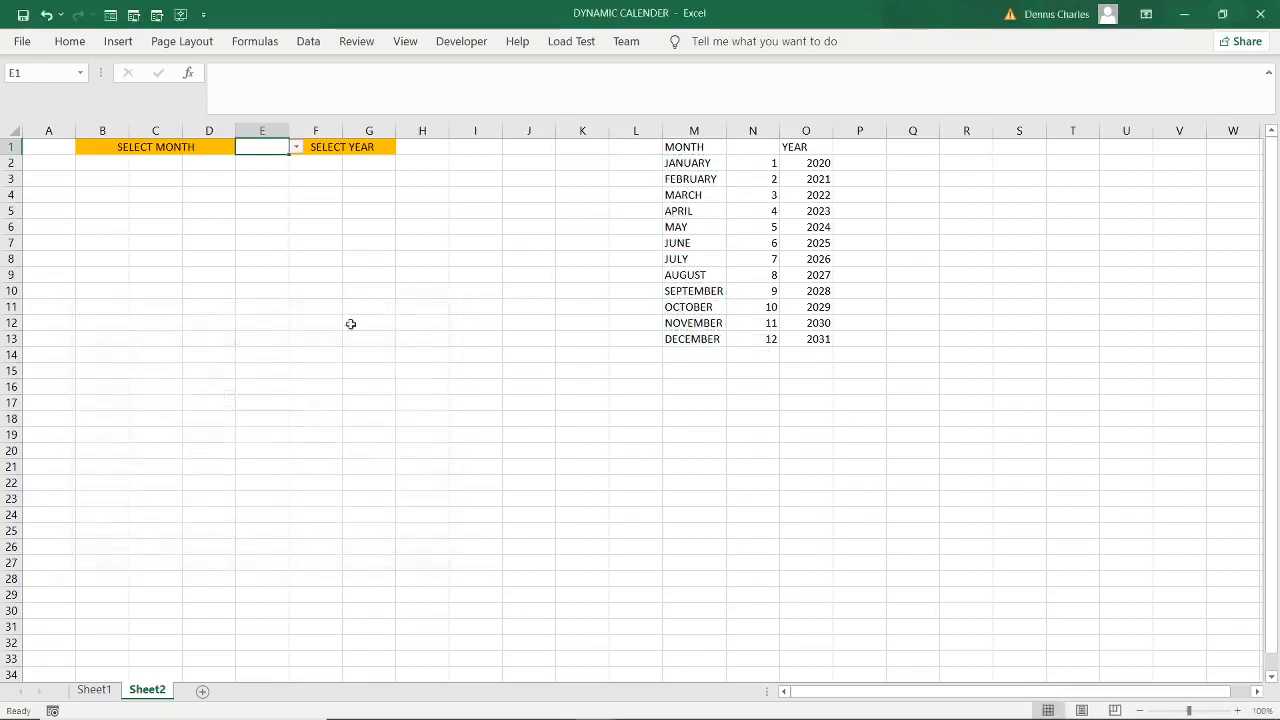
click(297, 148)
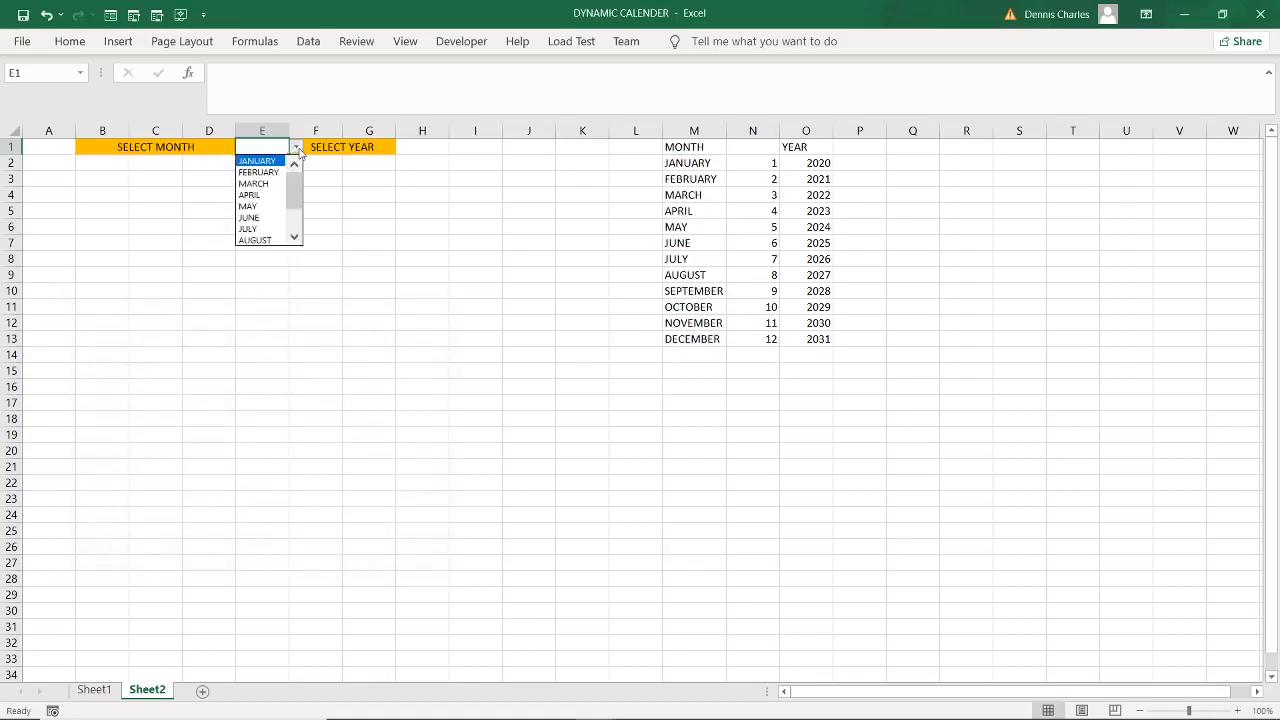
click(264, 218)
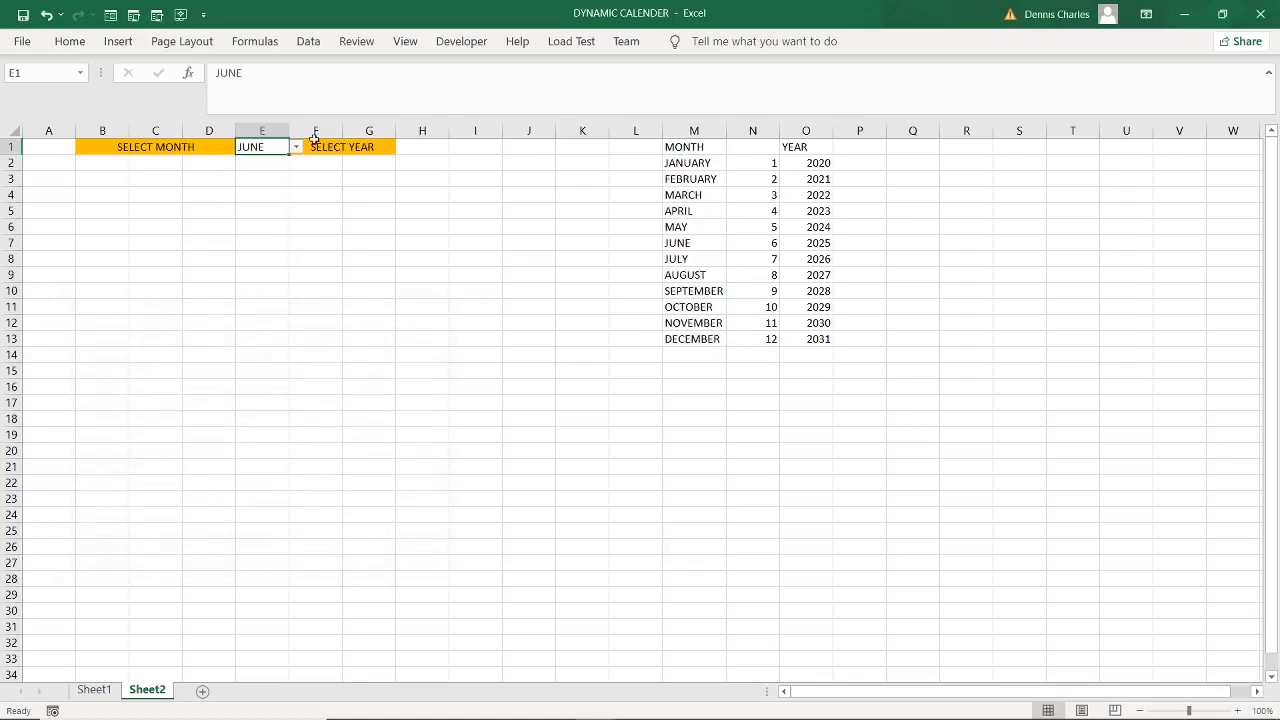
click(410, 148)
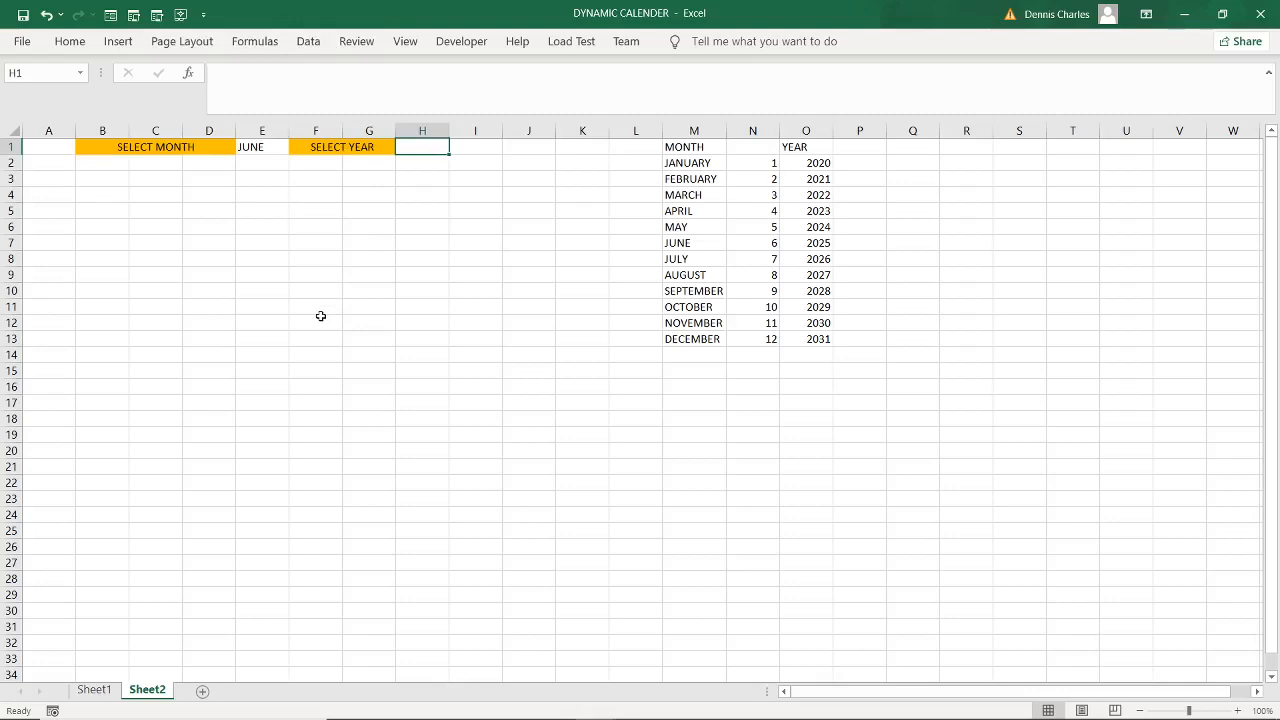
key(alt+d)
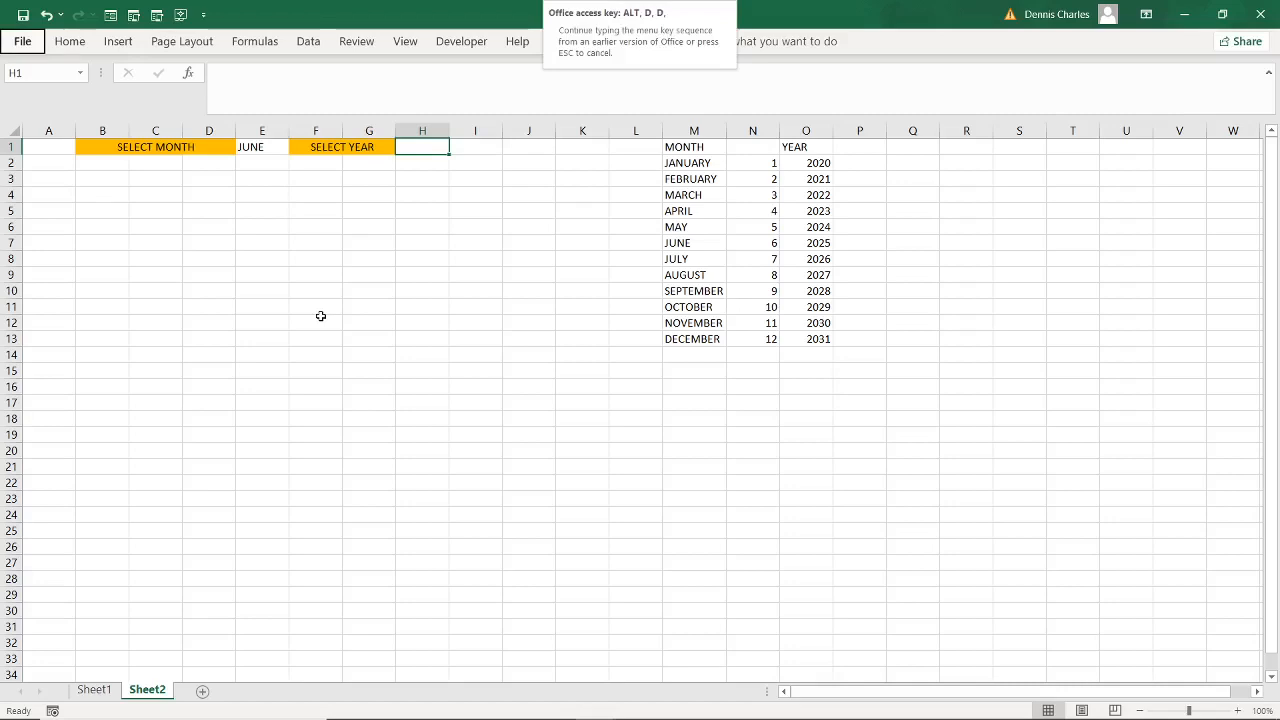
key(Escape)
key(alt+d)
key(d)
key(d)
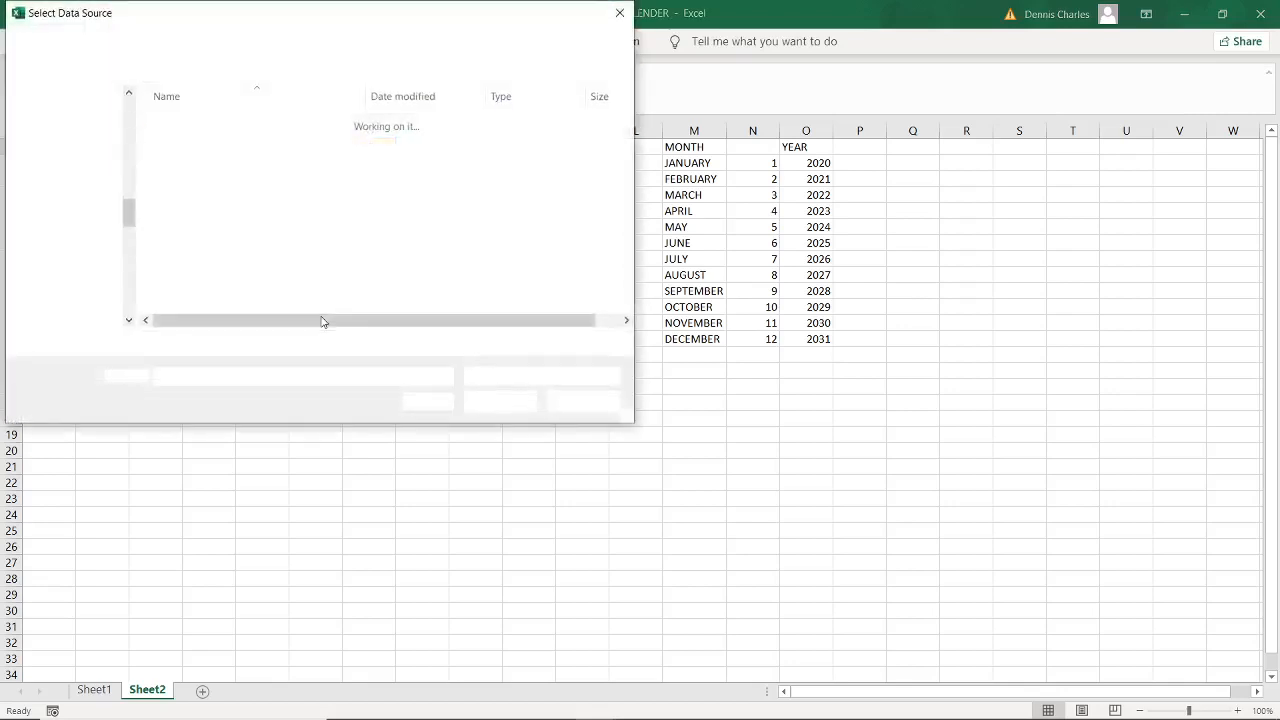
click(620, 13)
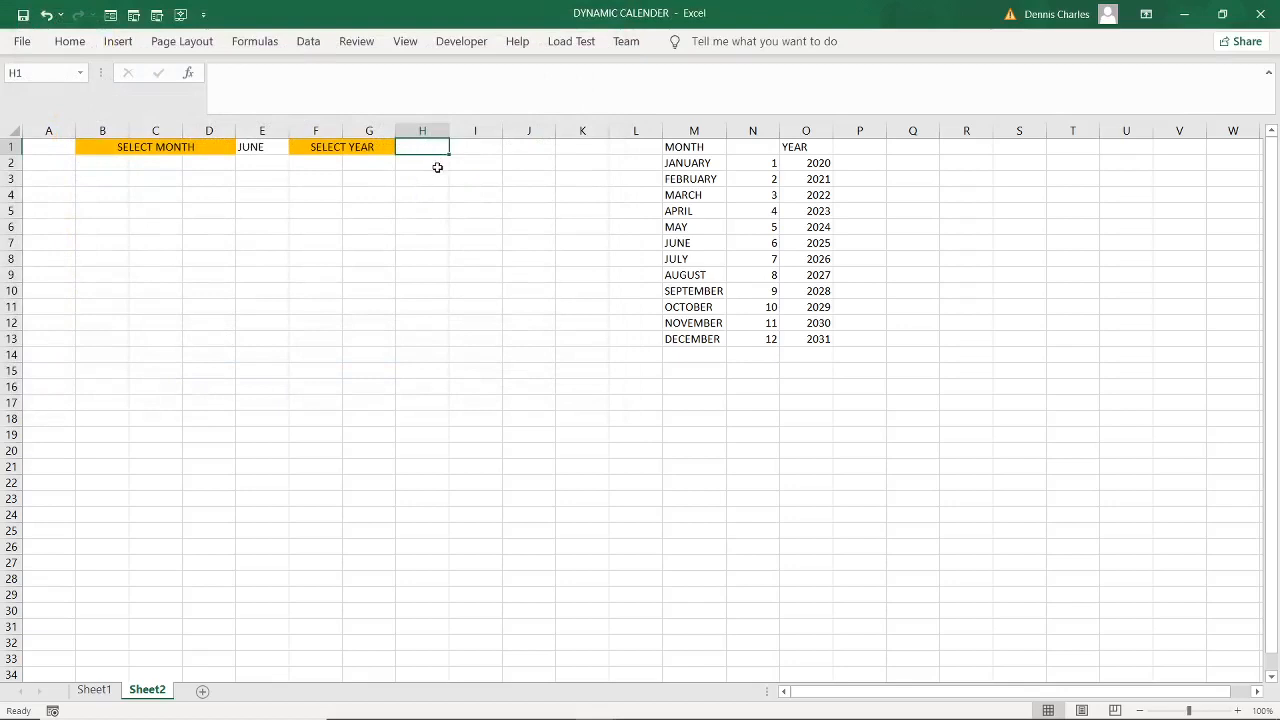
- Add a List data validation to cell H1 with source =$O$2:$O$13 and check the years in its dropdown
key(alt+d)
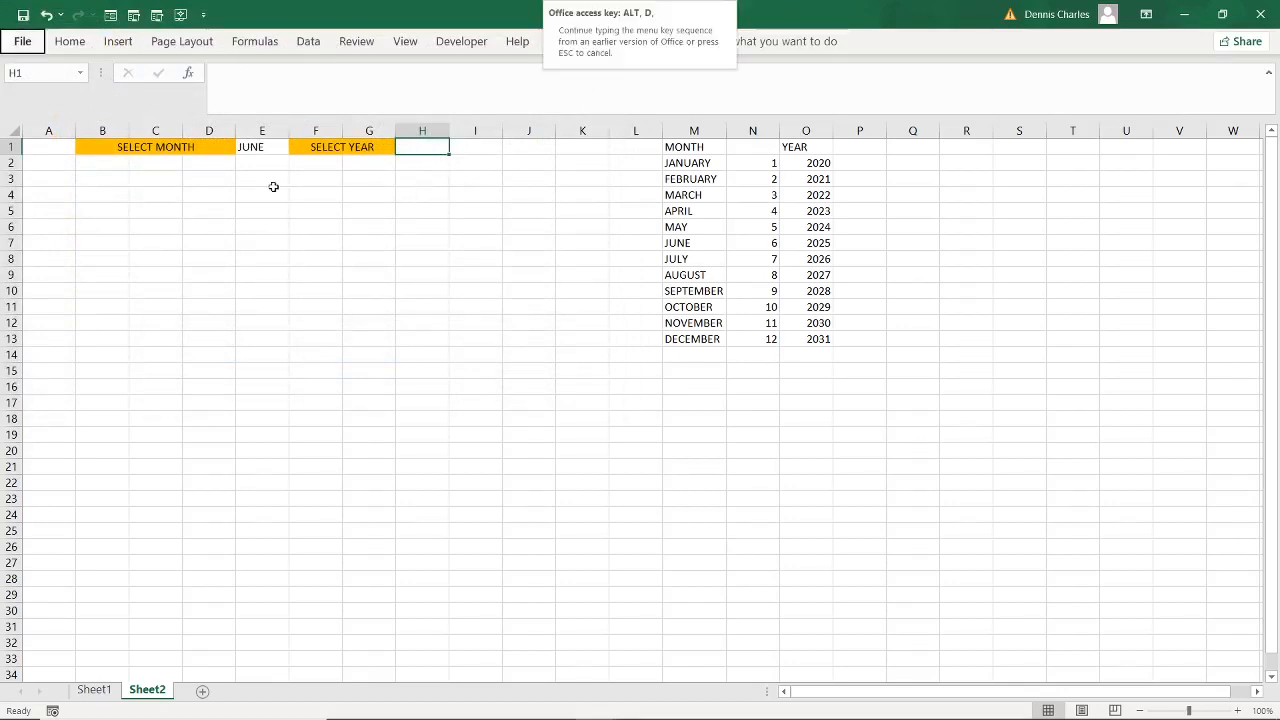
key(l)
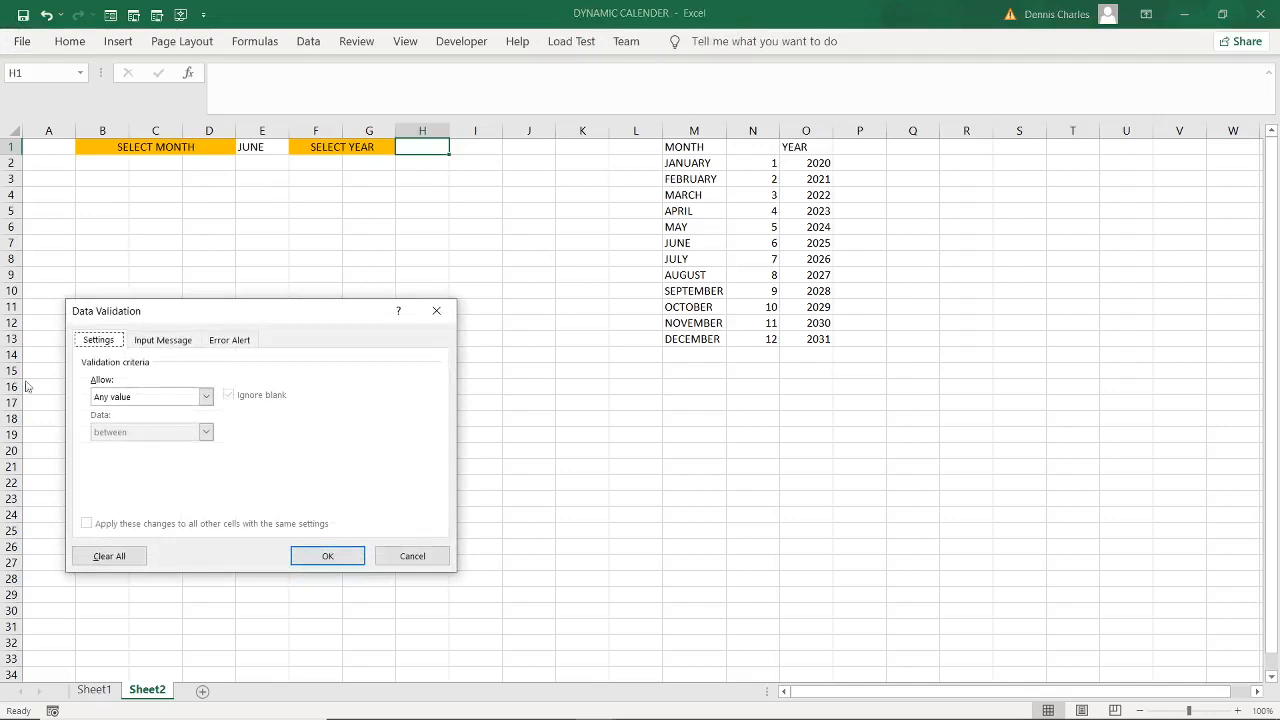
click(206, 397)
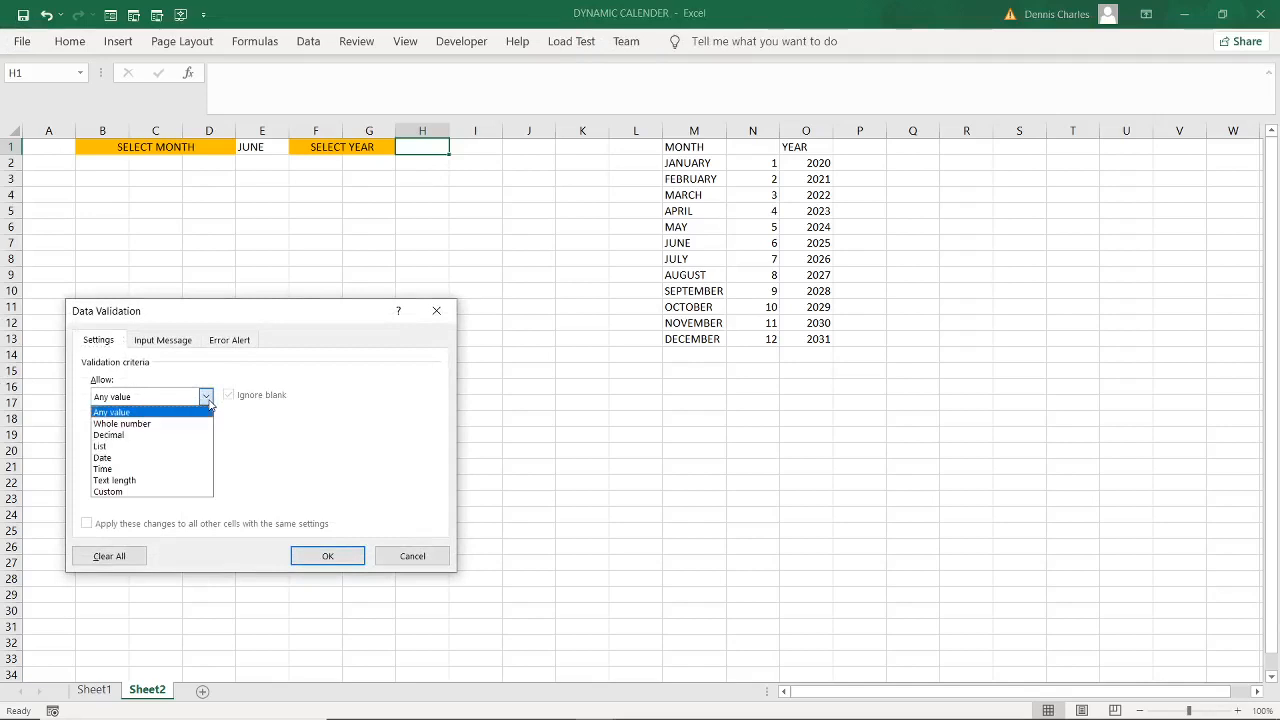
click(178, 447)
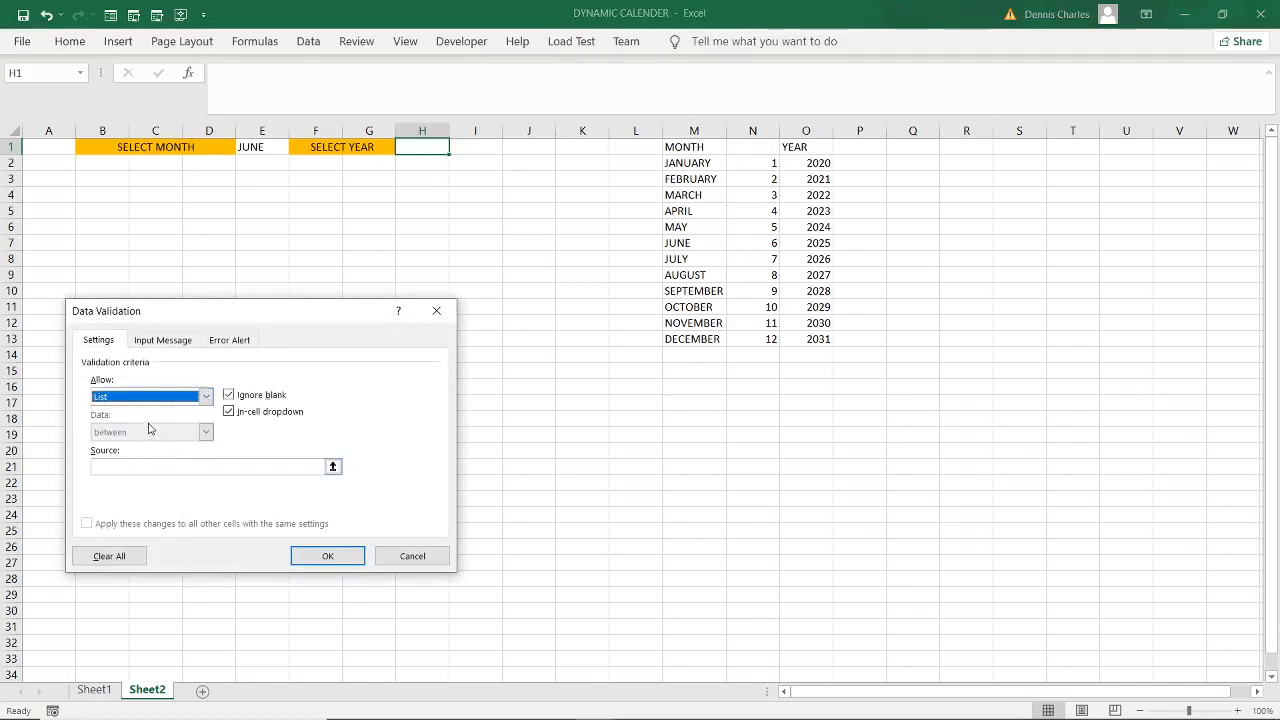
click(239, 464)
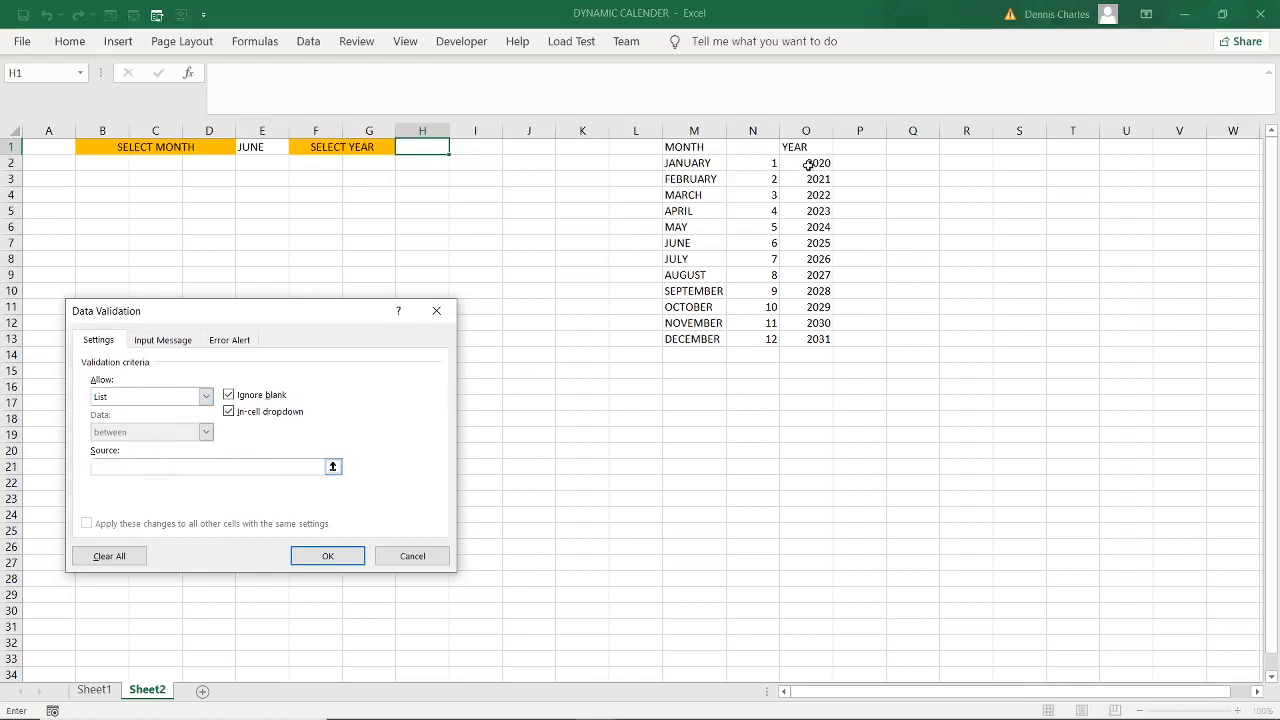
drag(808, 164, 826, 341)
click(327, 556)
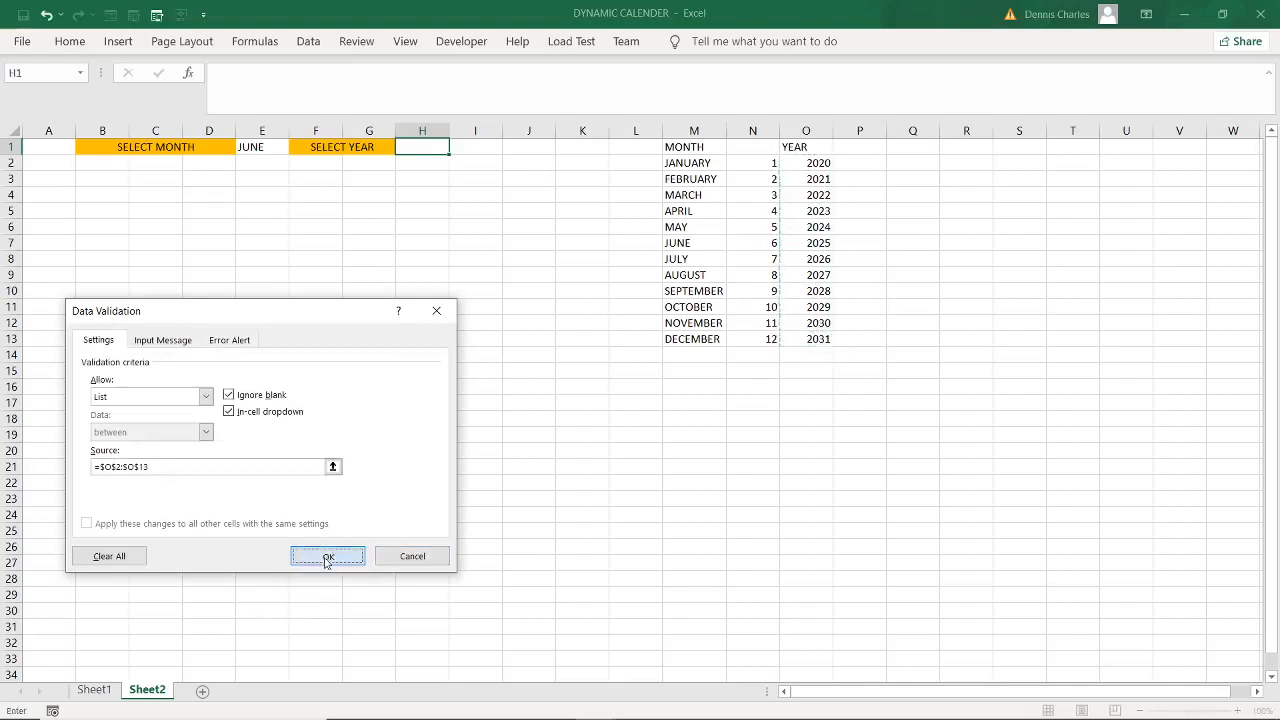
click(455, 147)
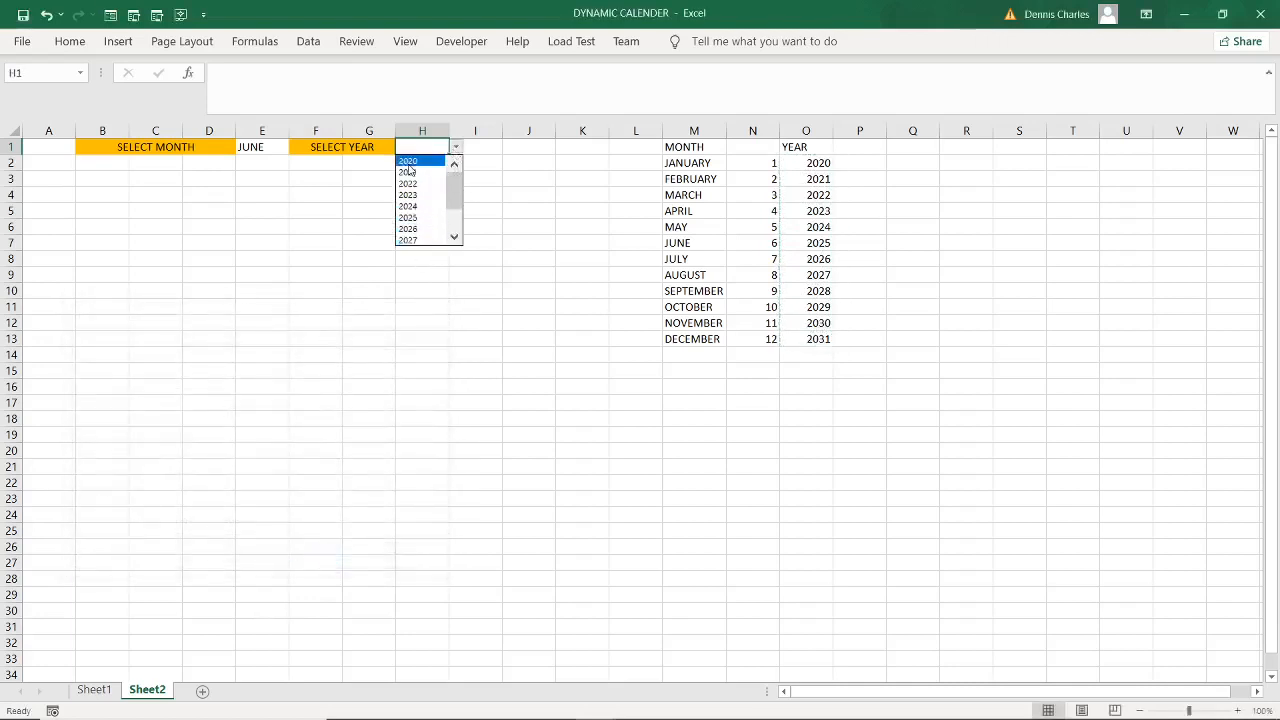
click(249, 165)
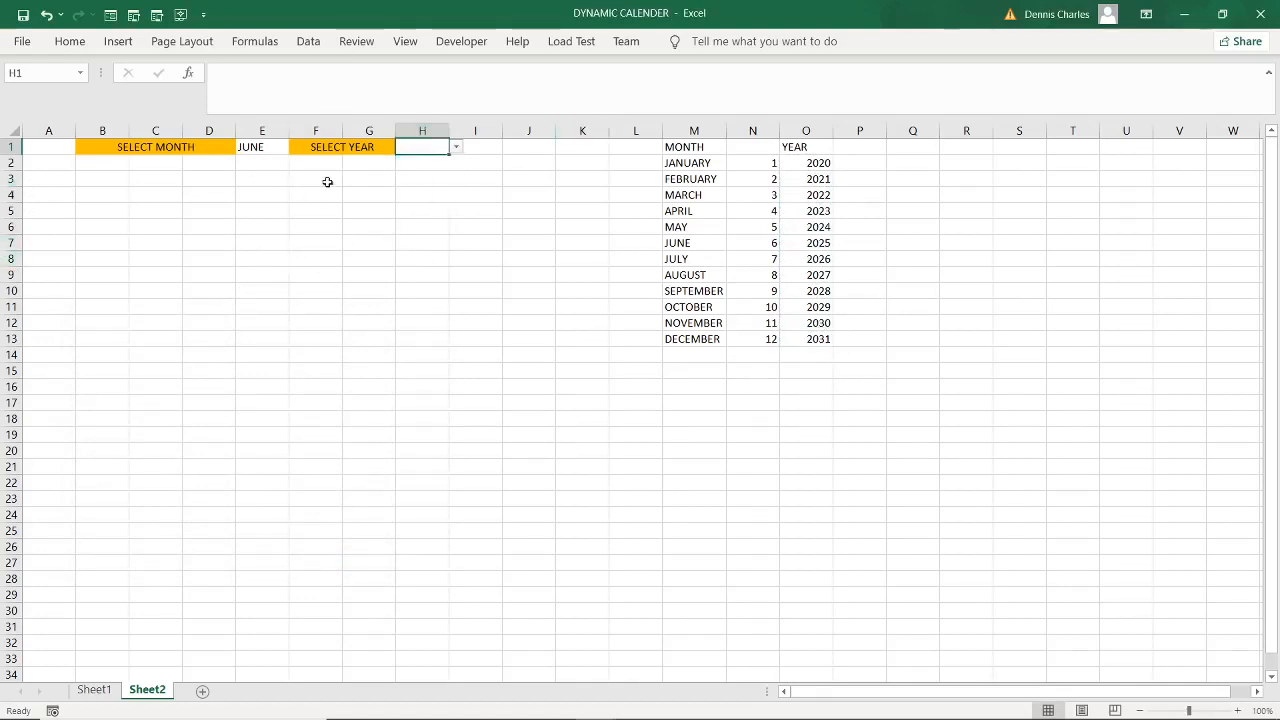
click(582, 149)
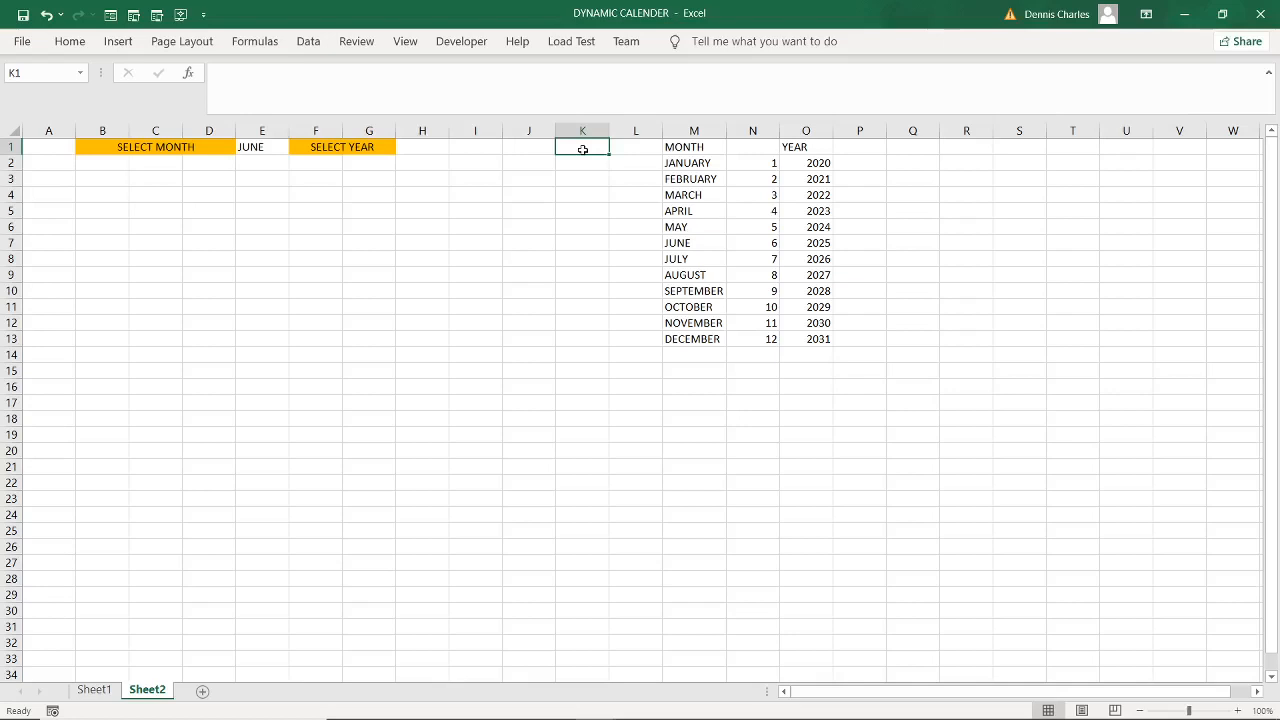
- Enter the weekday headers SUN, MON, TUE, WED, THUR, FR and SAT across cells B3 to H3
click(91, 179)
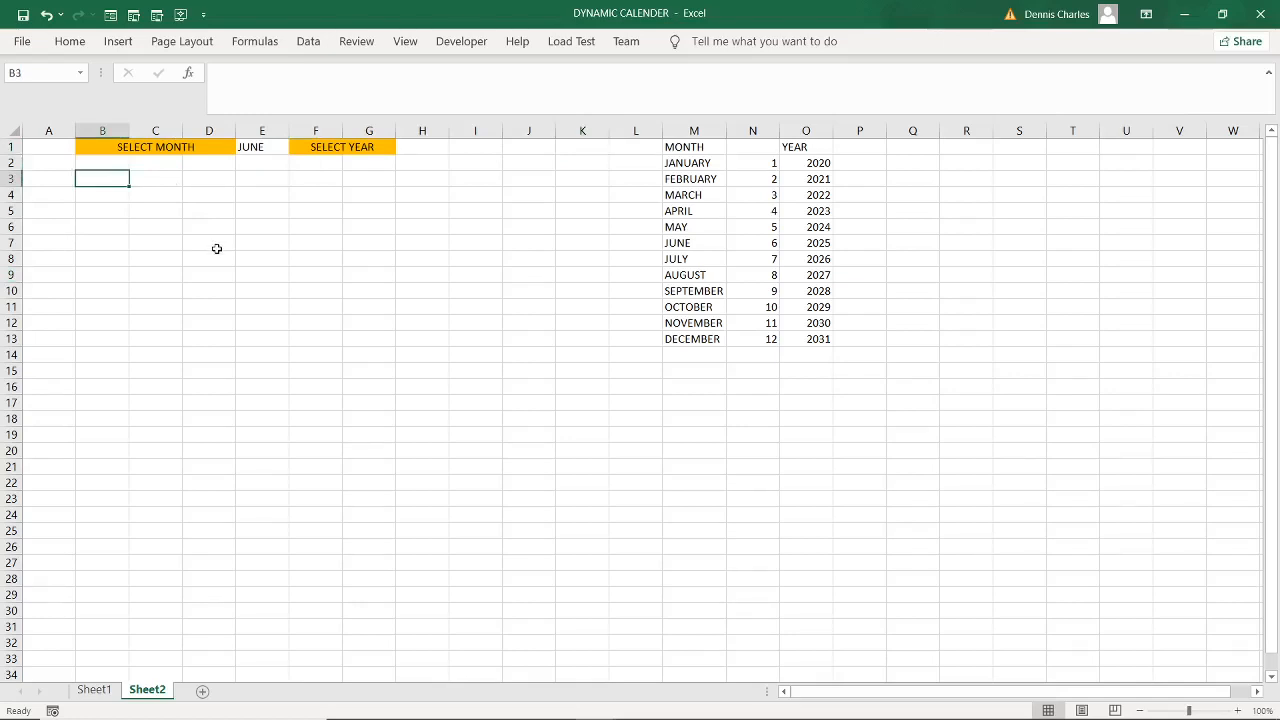
text(SUN)
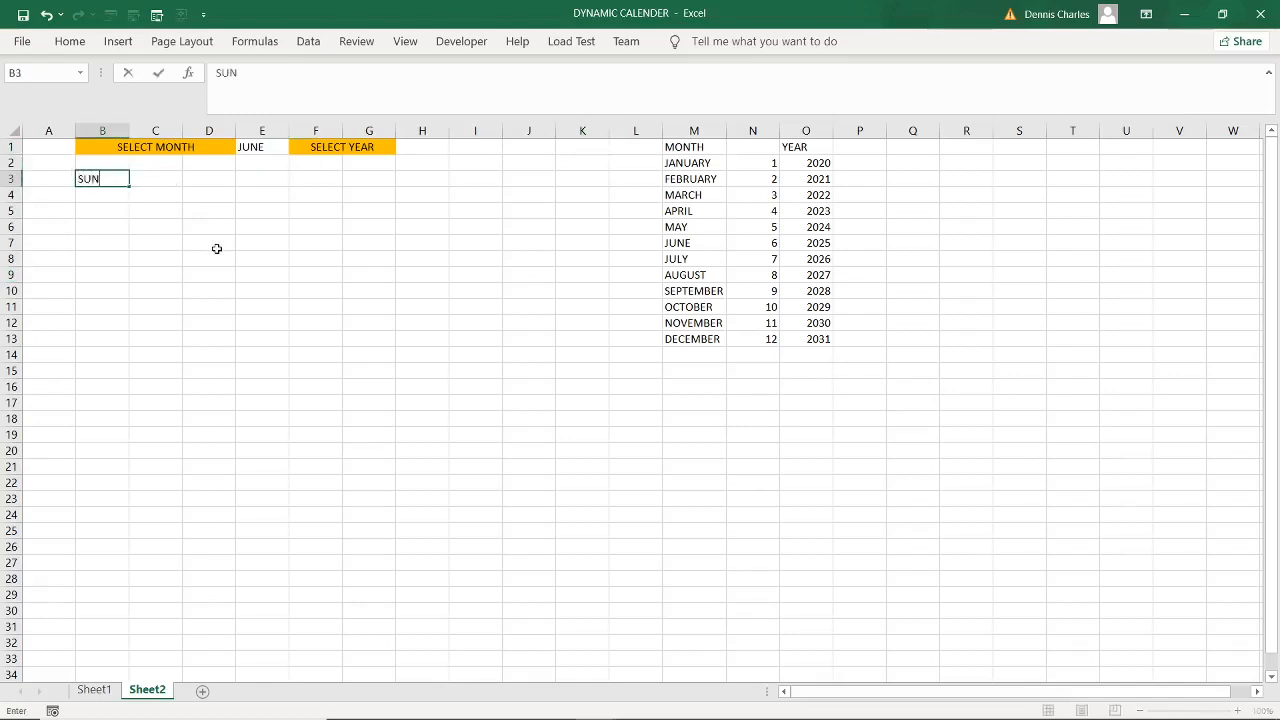
key(Tab)
text(MON)
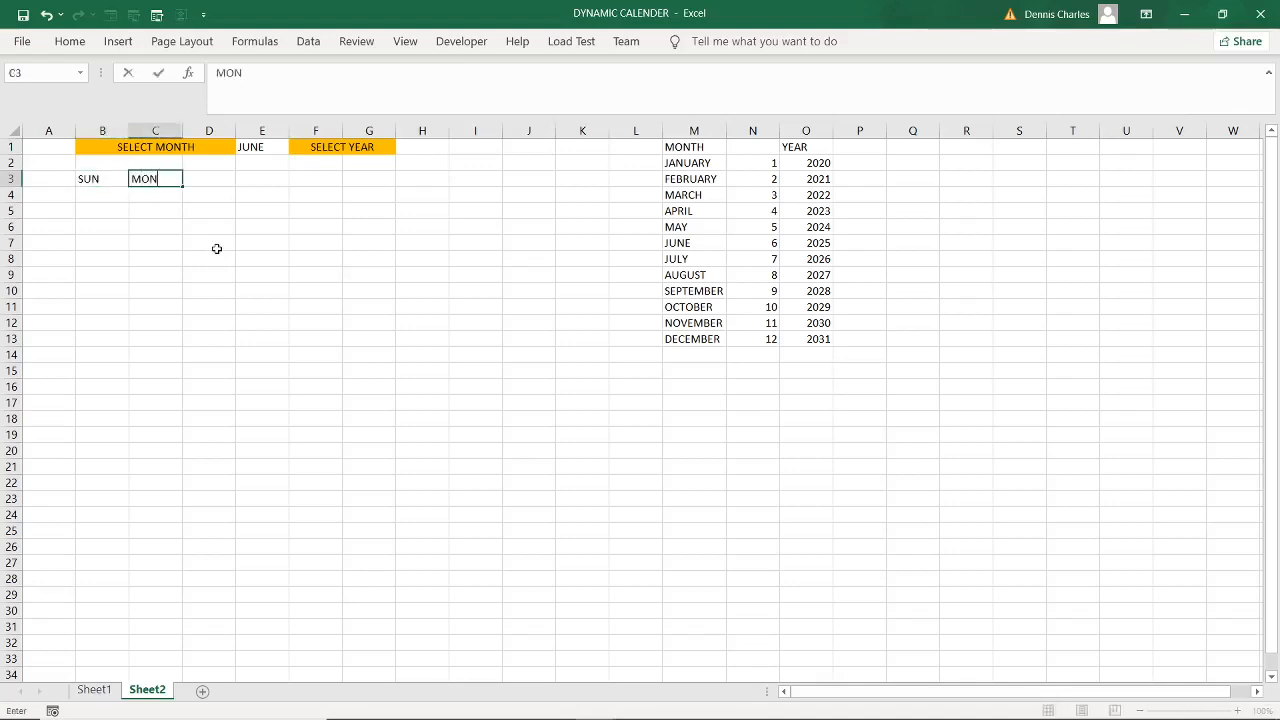
key(Tab)
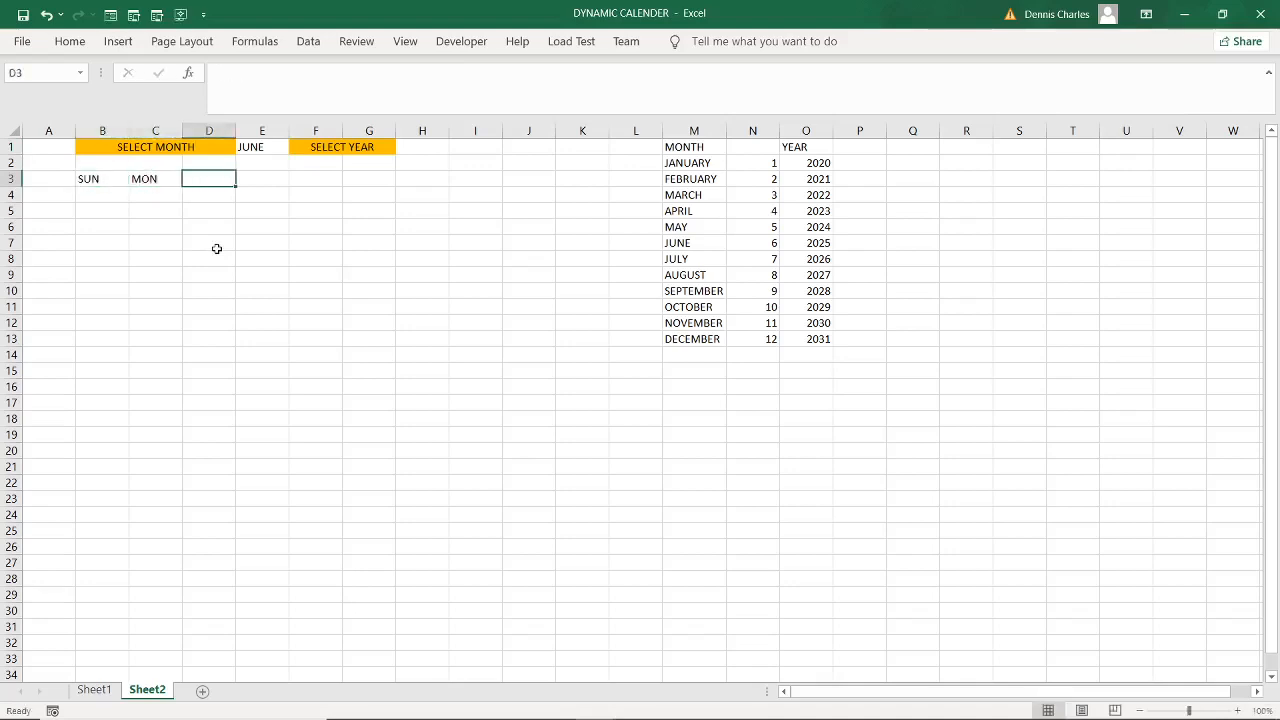
text(TUE)
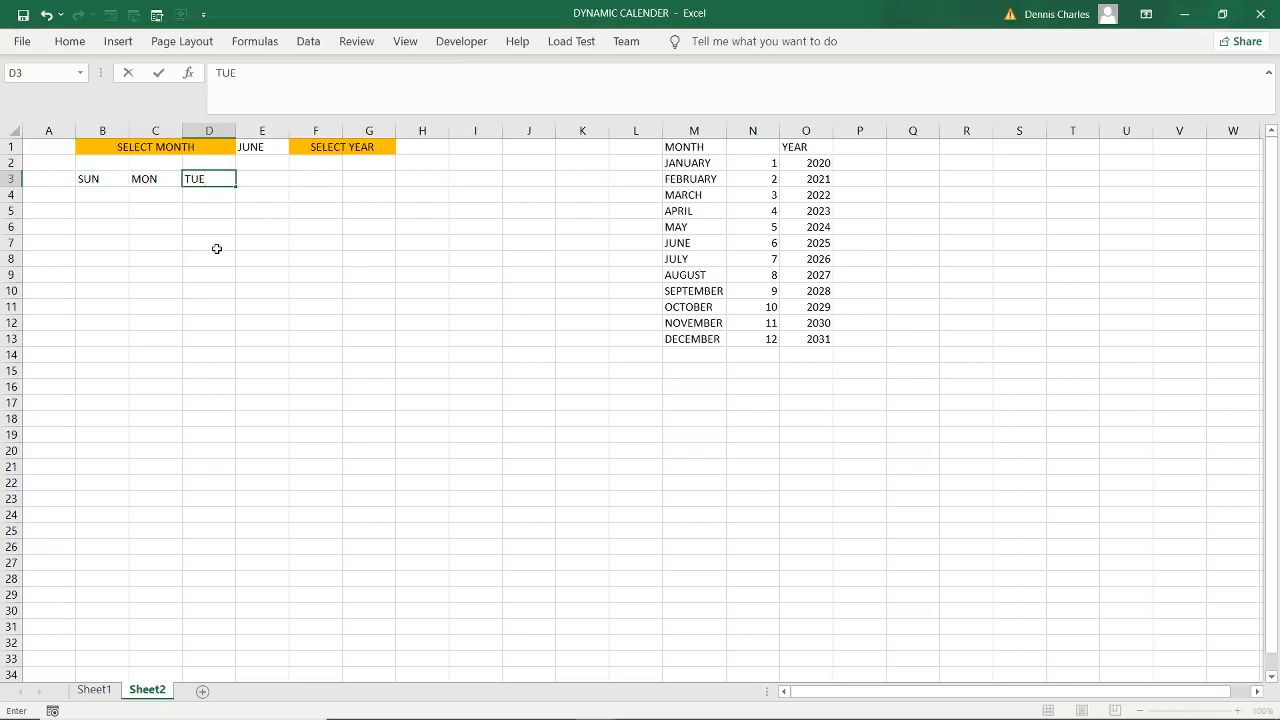
key(Tab)
text(WE)
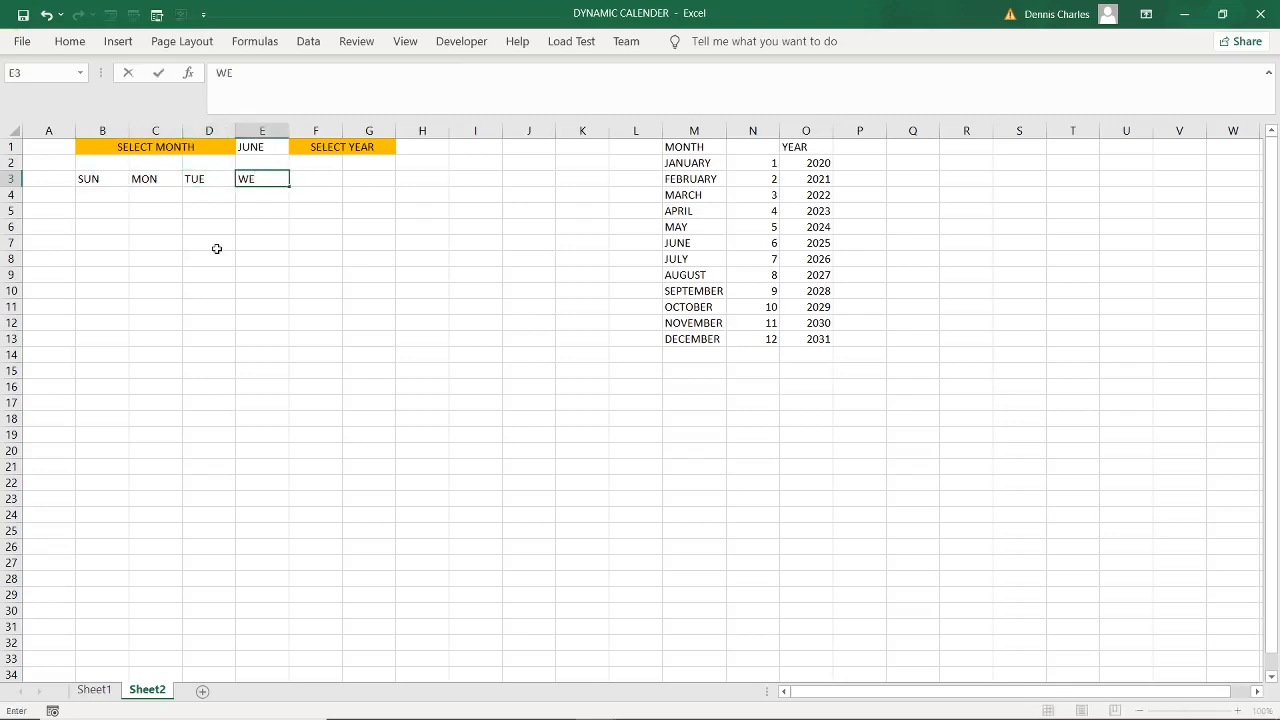
text(D)
key(Tab)
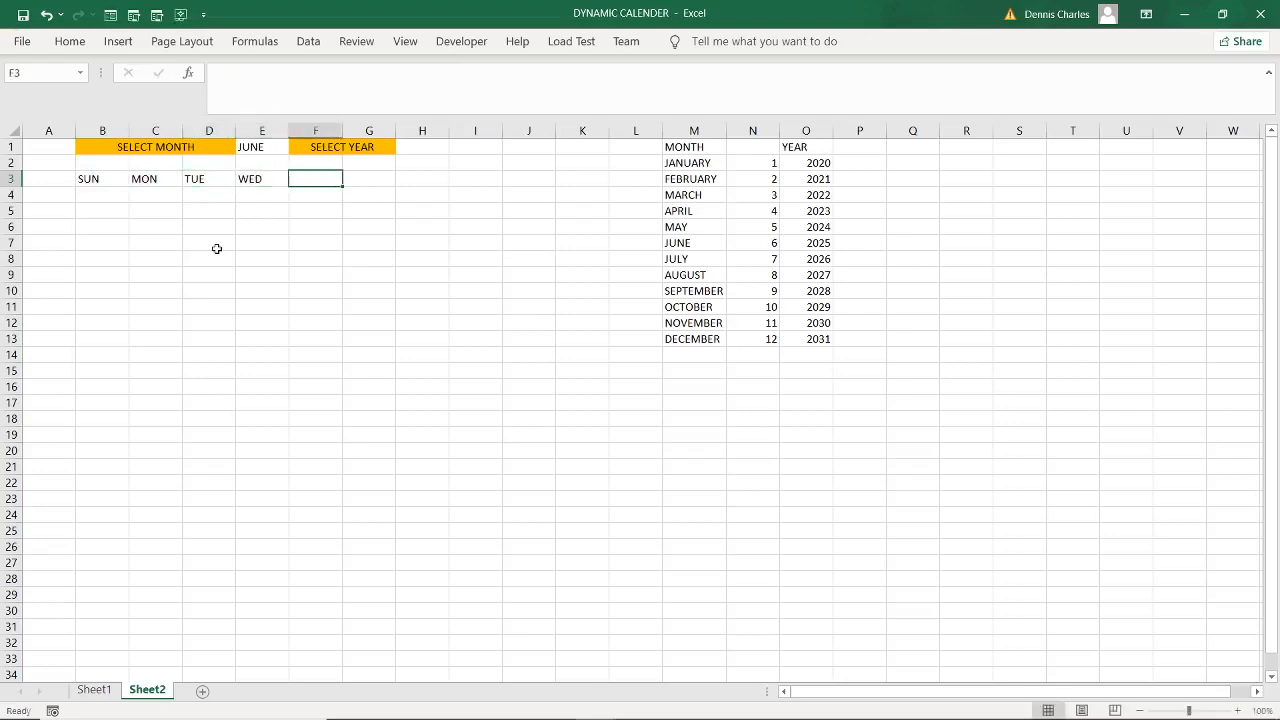
text(THUR)
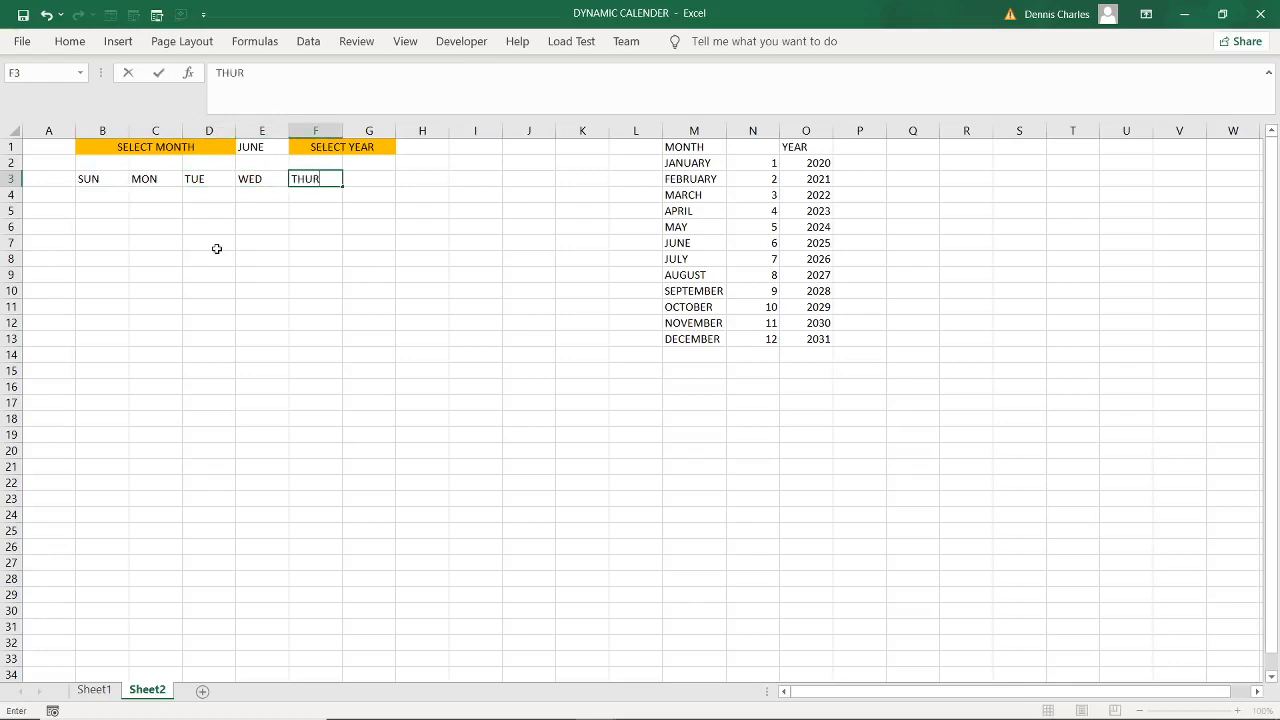
key(Tab)
text(FR)
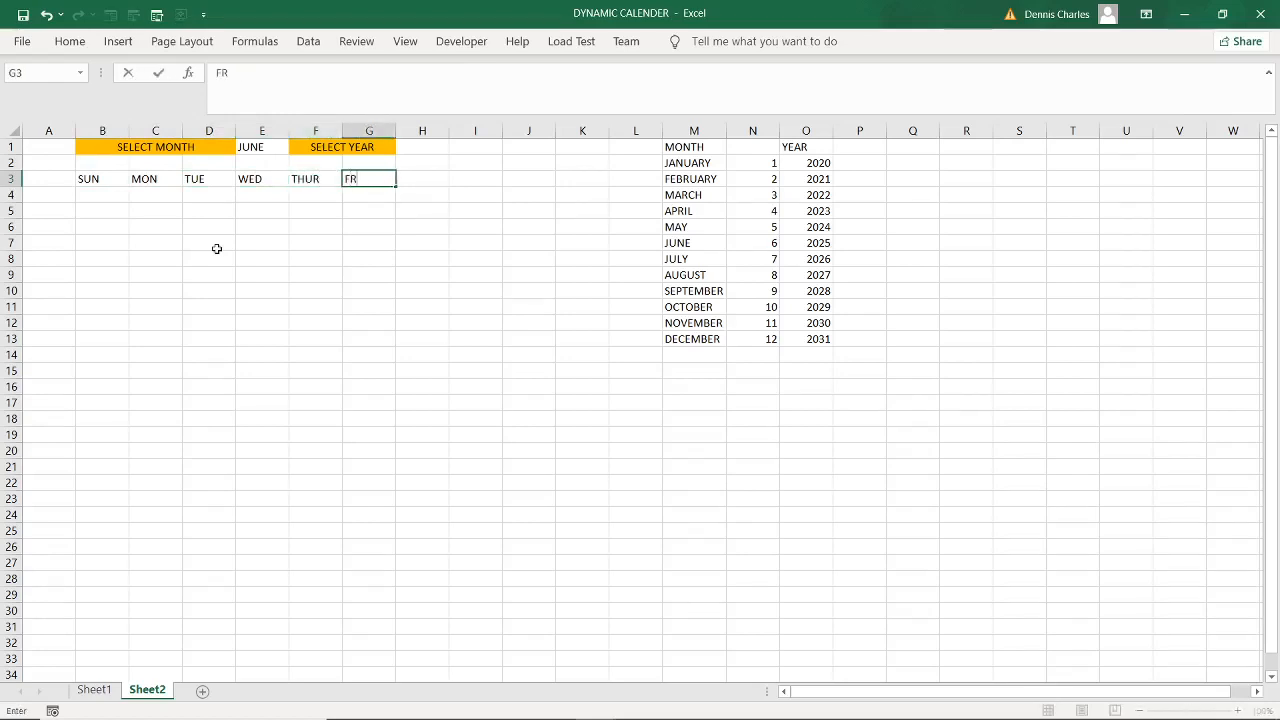
key(Tab)
text(SA)
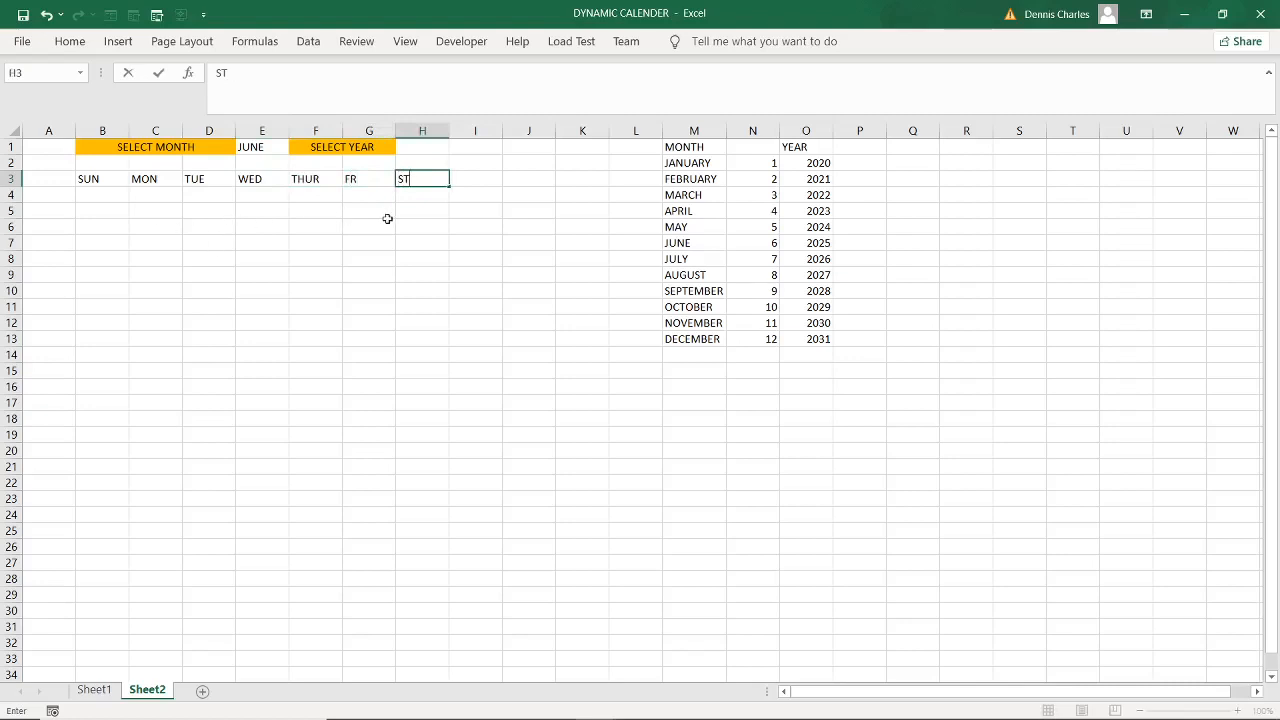
text(T)
click(404, 178)
text(A)
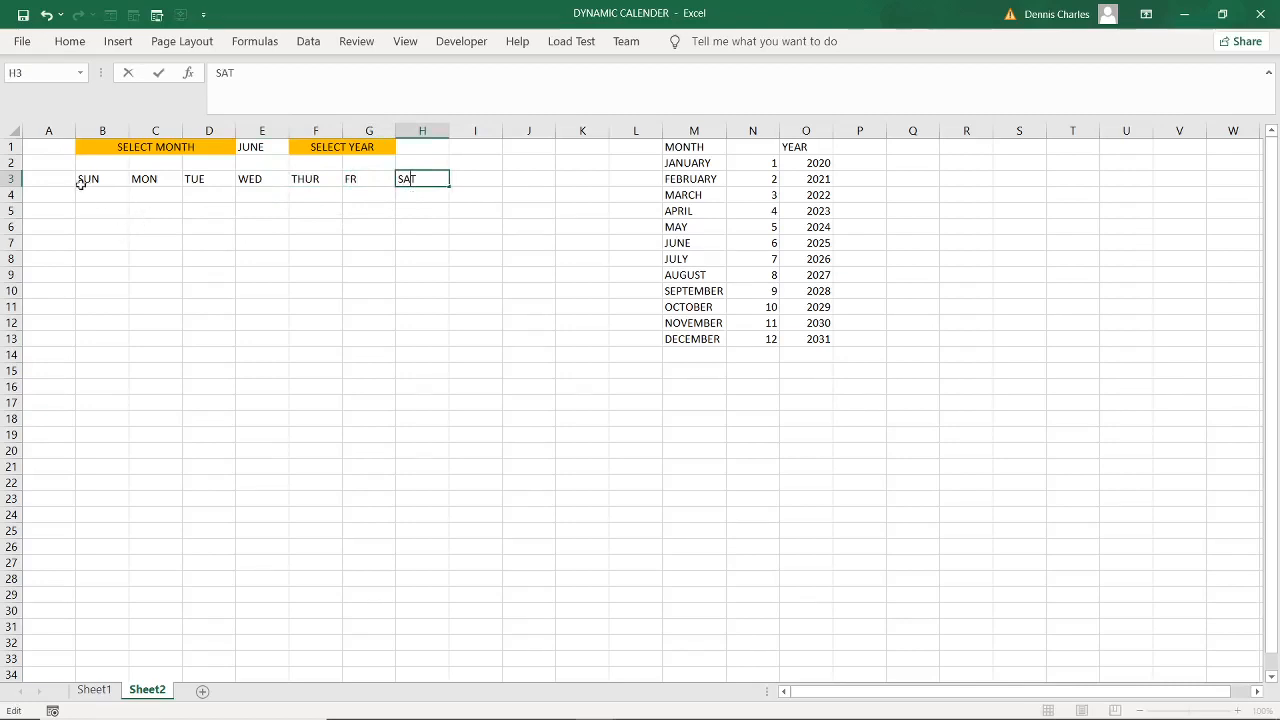
- Fill the weekday header cells B3:H3 with a dark blue theme color
drag(84, 178, 412, 180)
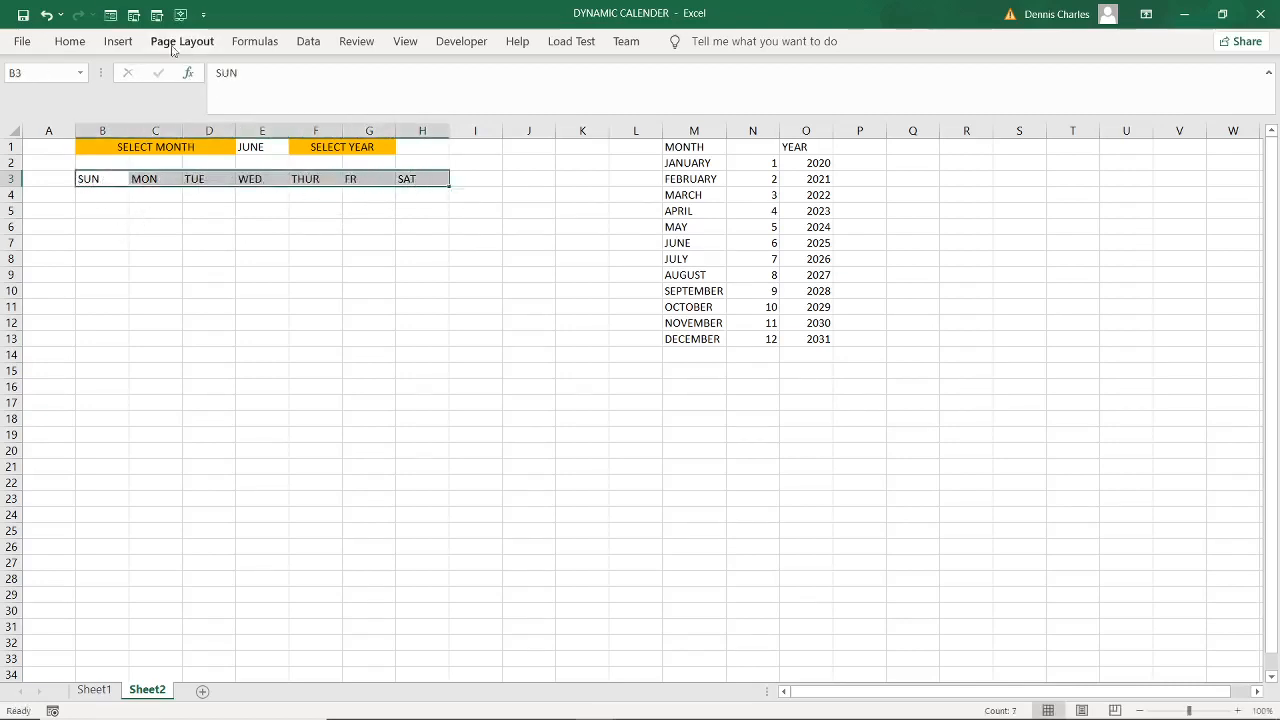
click(70, 44)
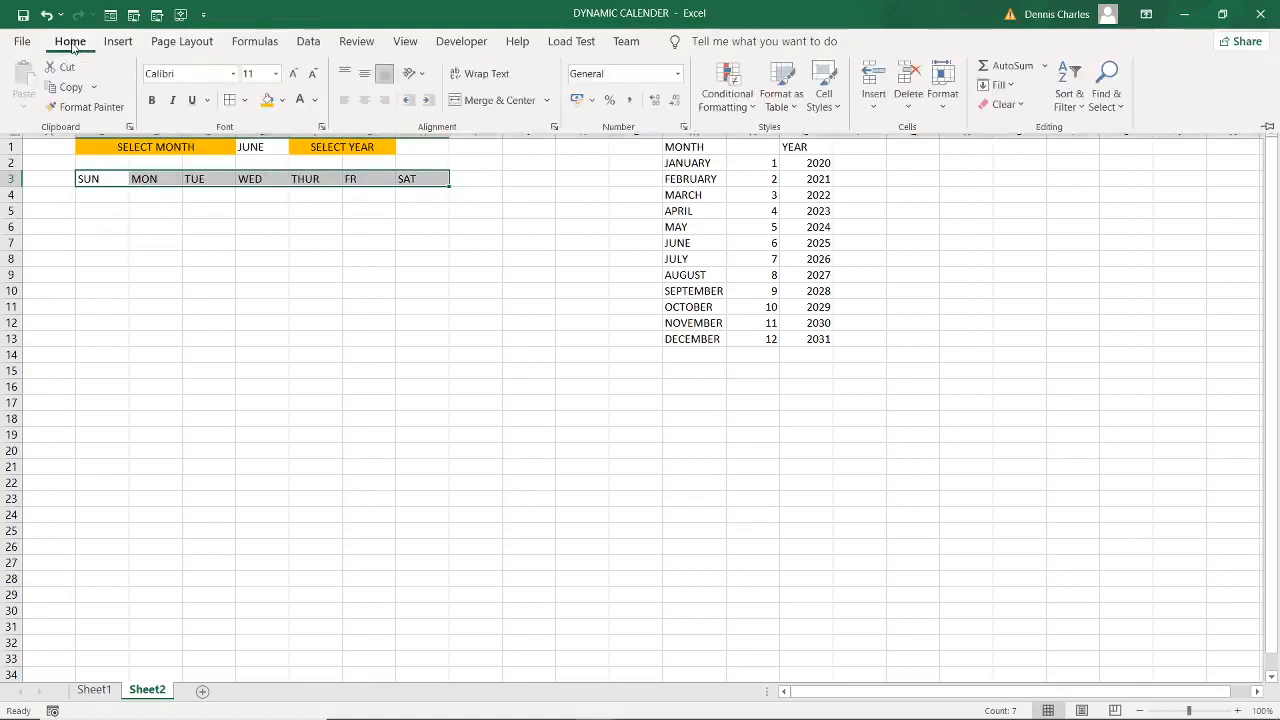
click(282, 101)
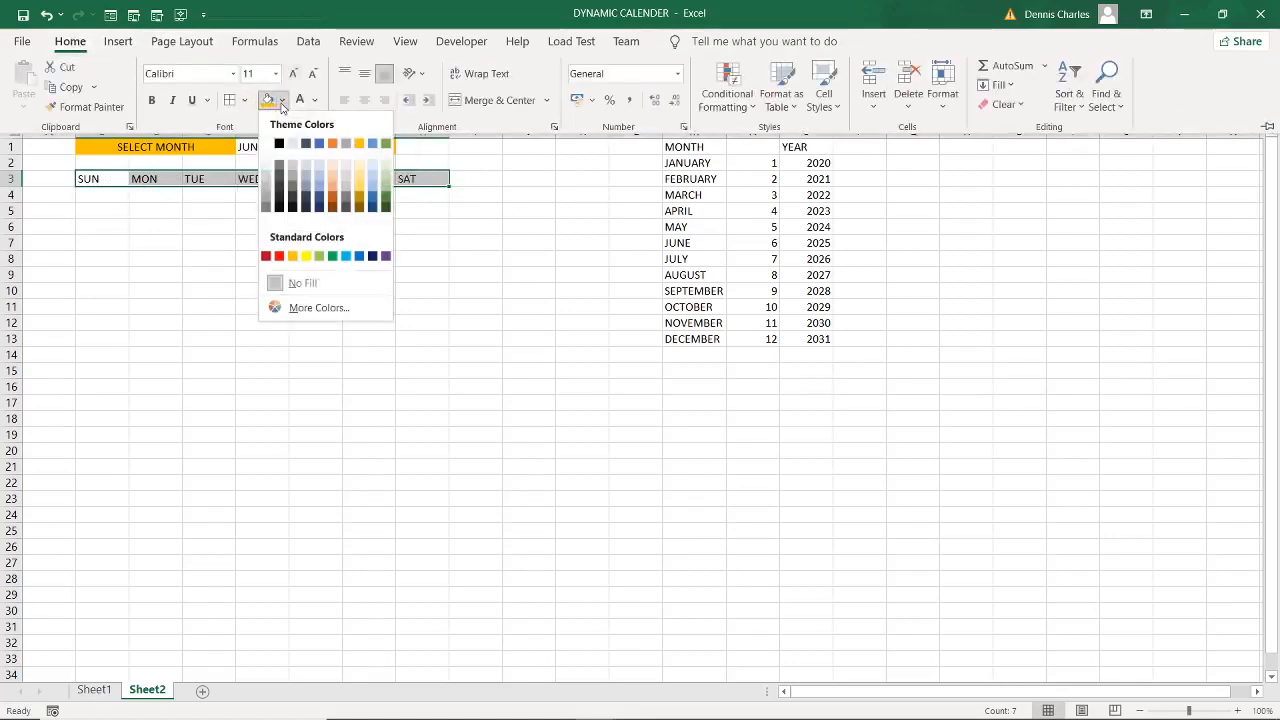
click(320, 200)
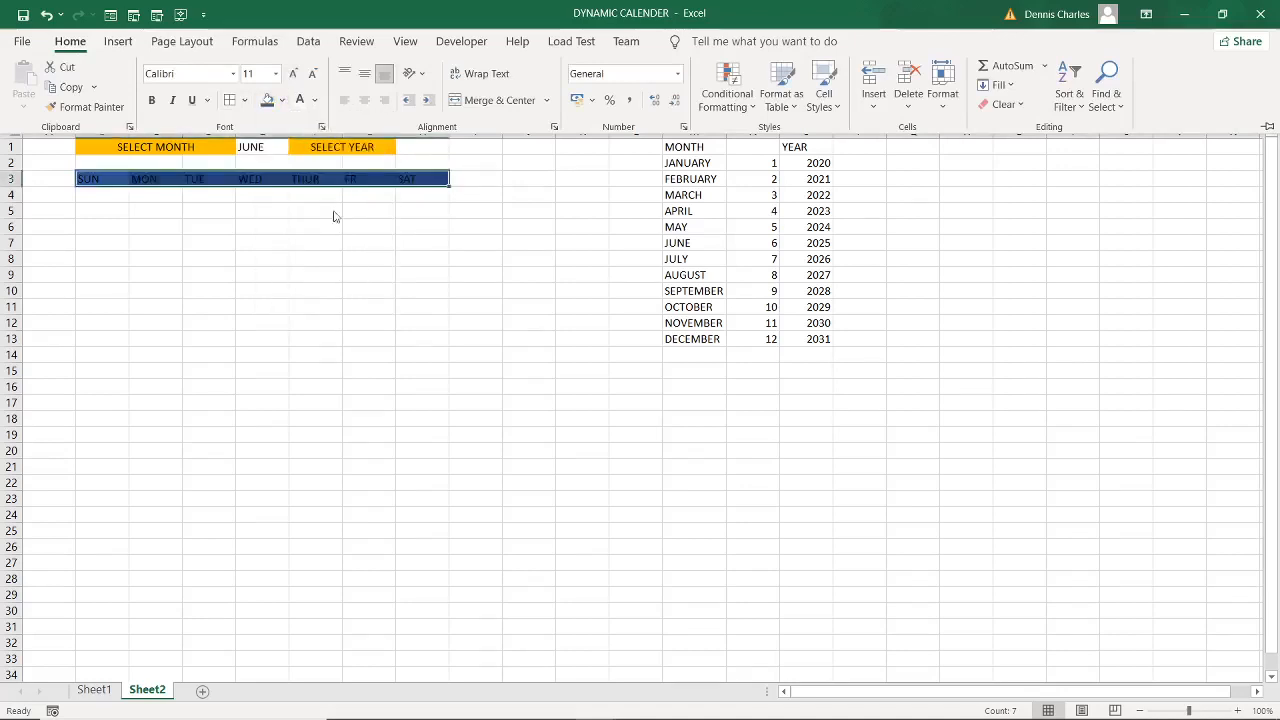
click(108, 199)
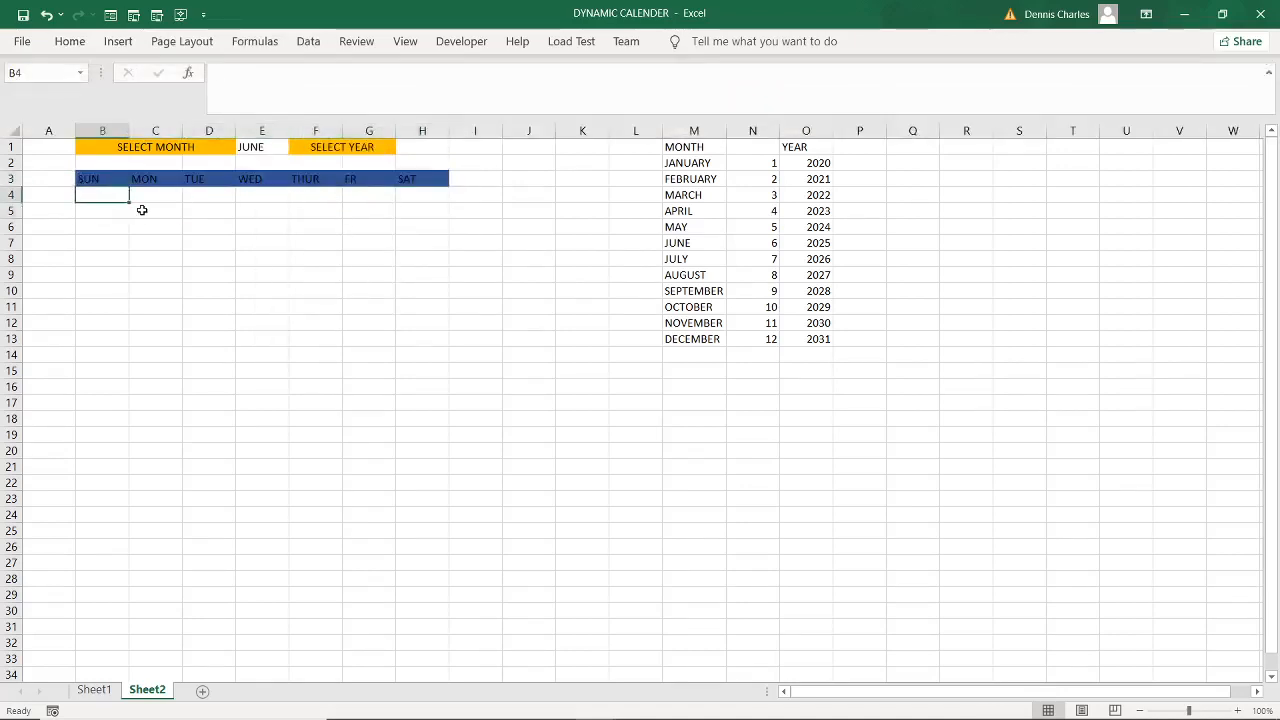
- Start a DATE formula in cell K1 with the selected year in H1 as its year argument
click(572, 150)
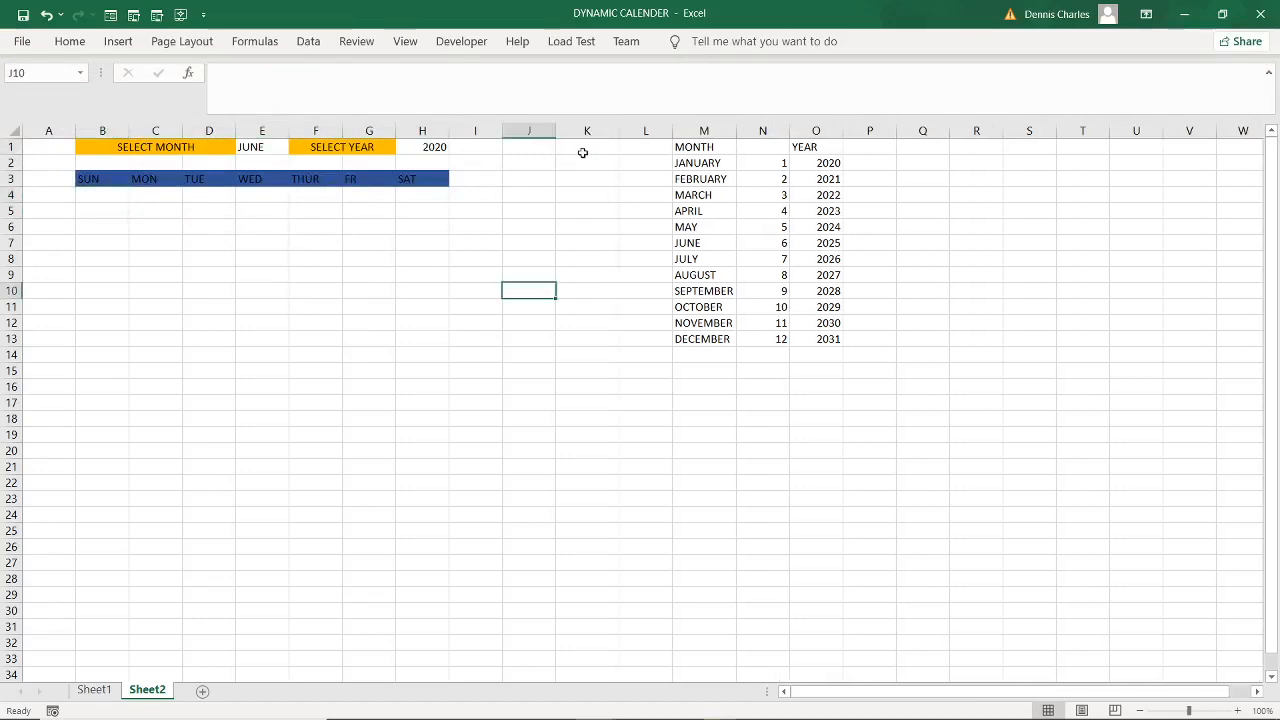
click(582, 152)
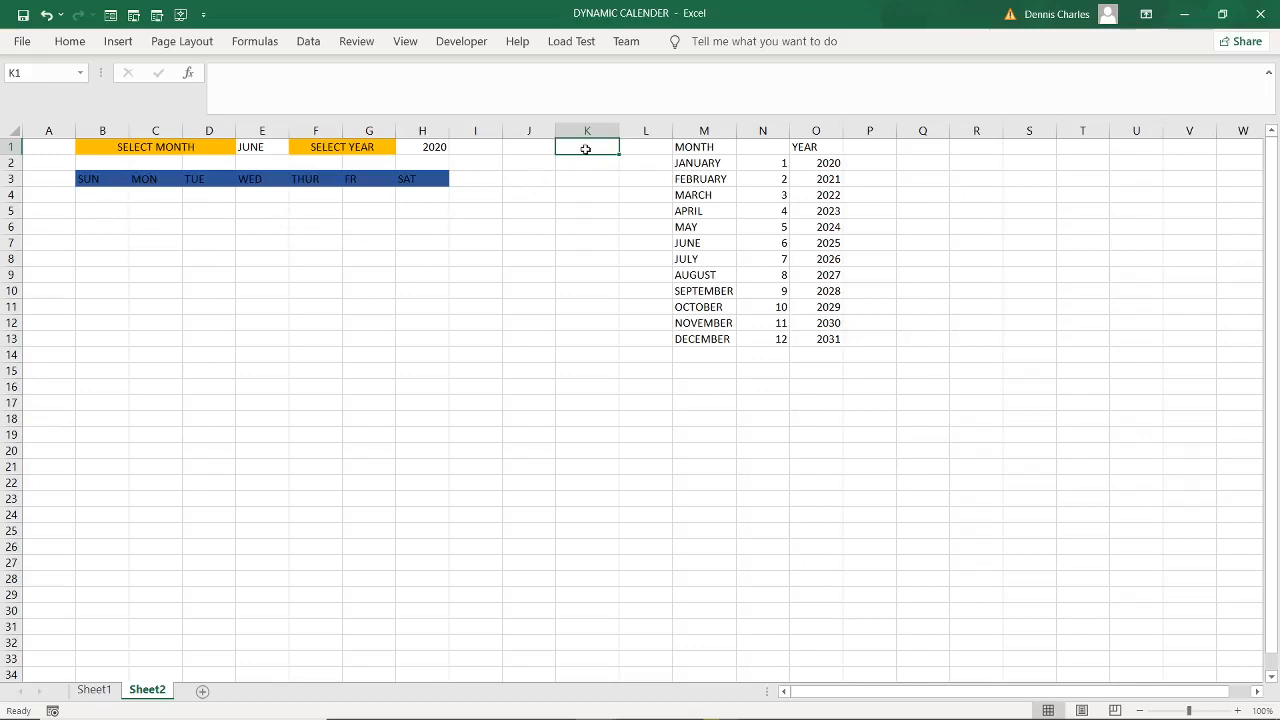
double_click(585, 149)
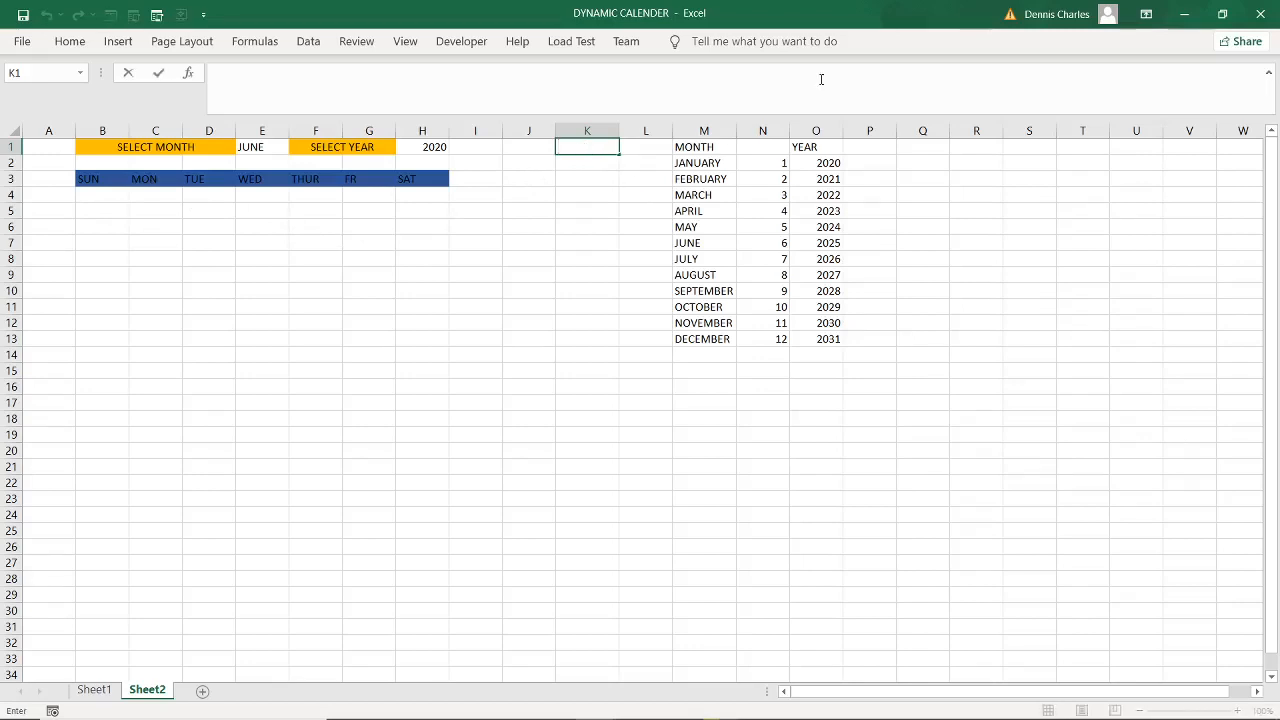
text(=DATE)
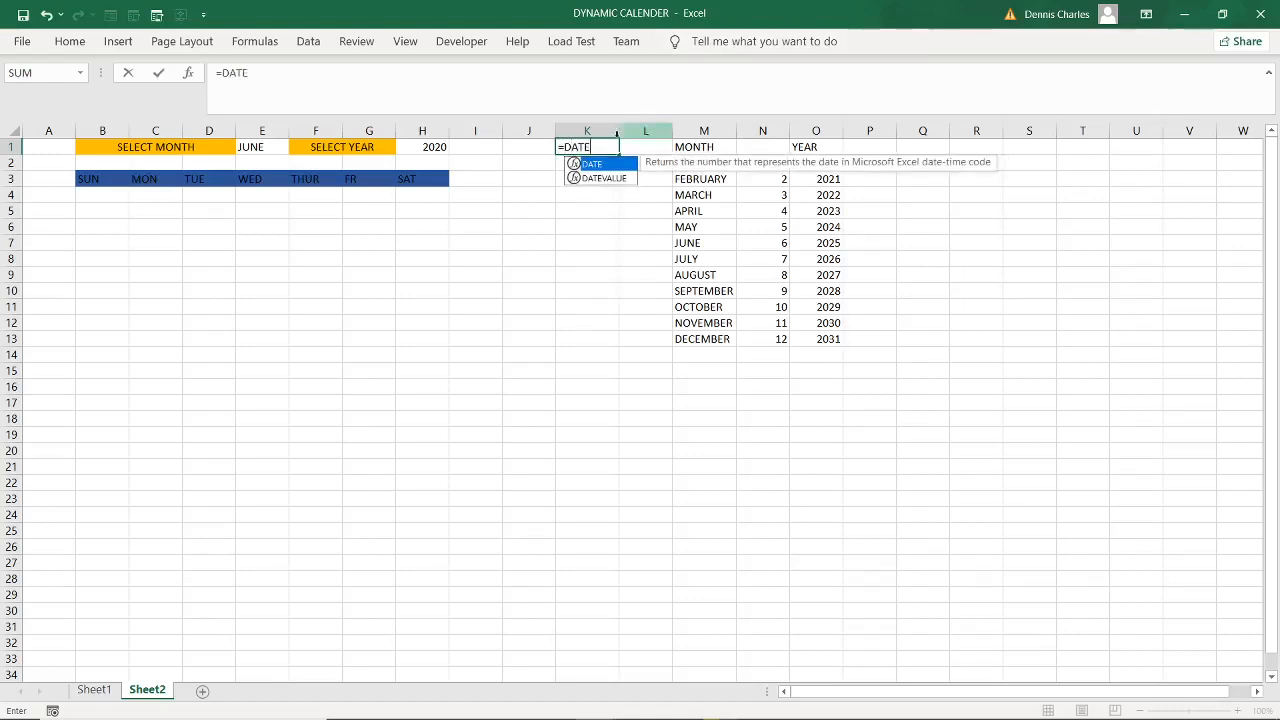
double_click(600, 165)
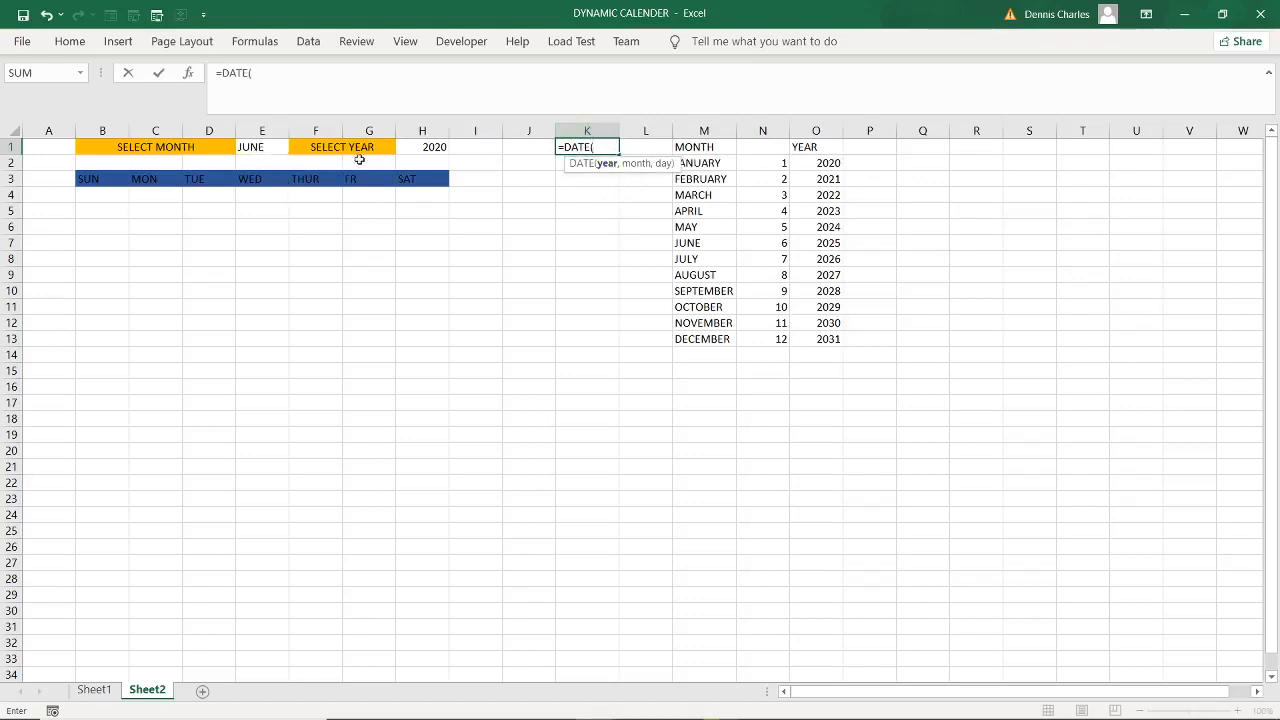
click(413, 148)
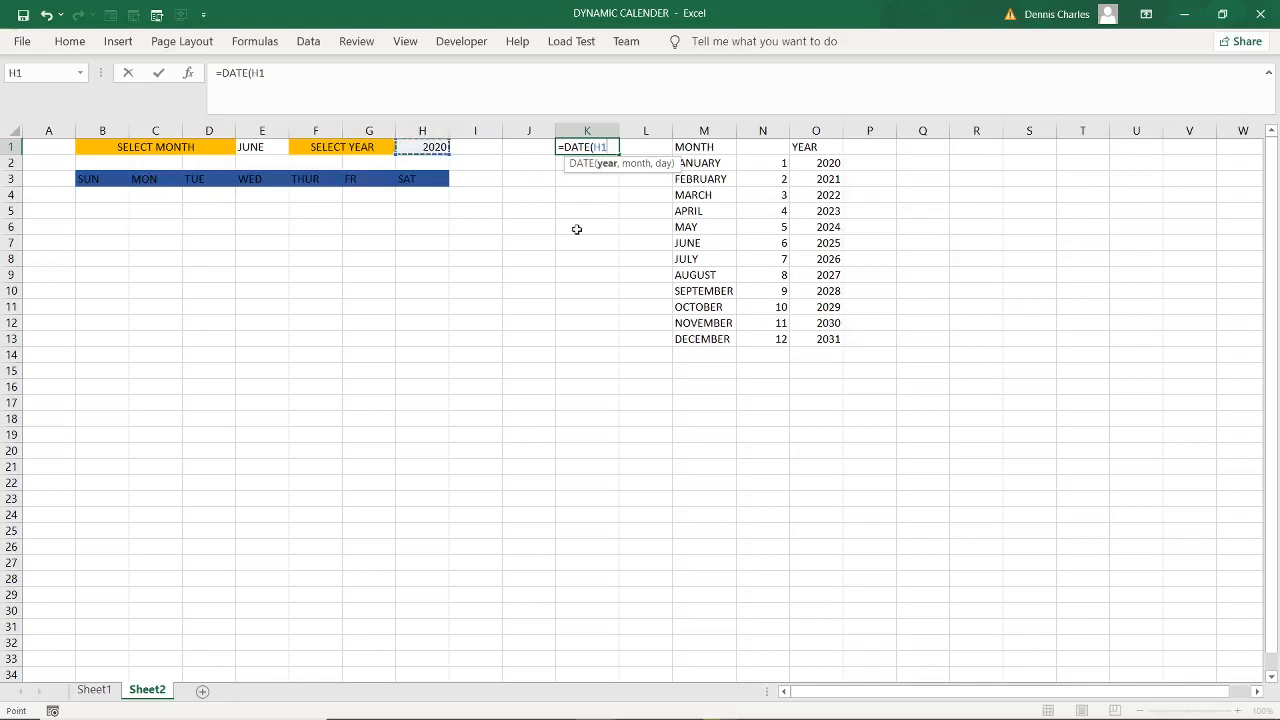
text(,)
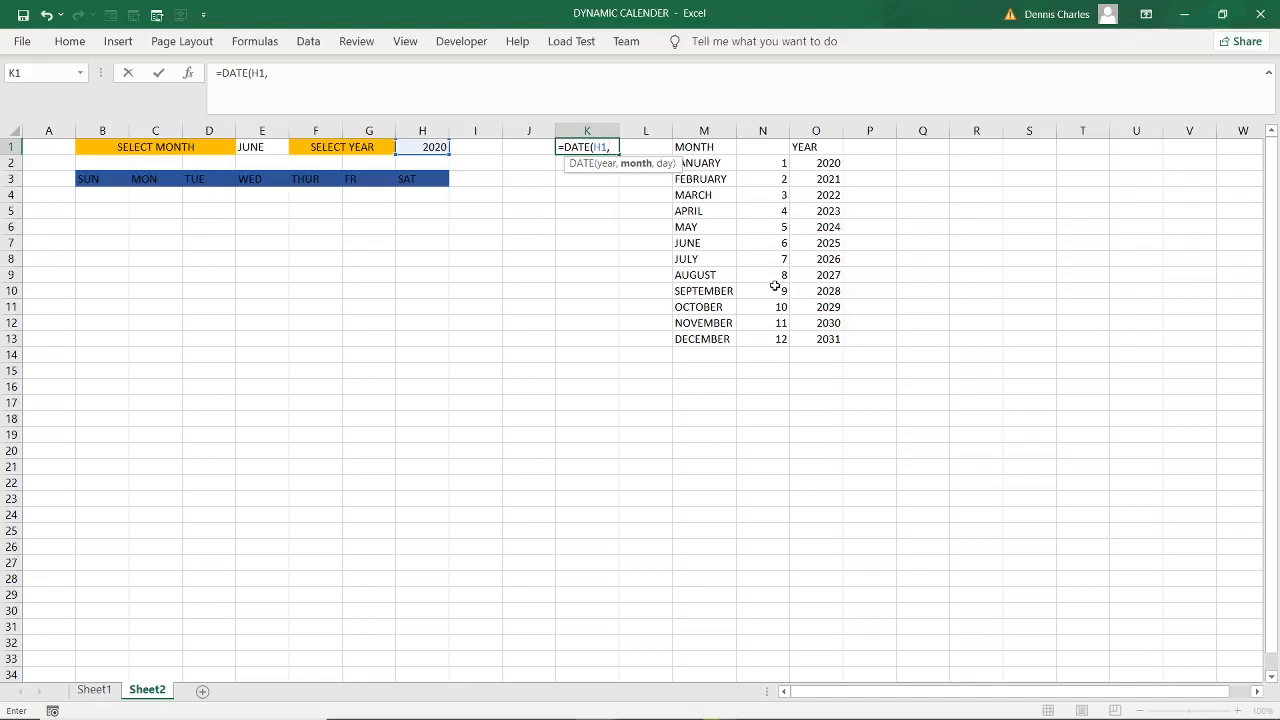
- Add VLOOKUP(E1,M2:N13,2,0) as the month argument of the DATE formula in K1
text(V)
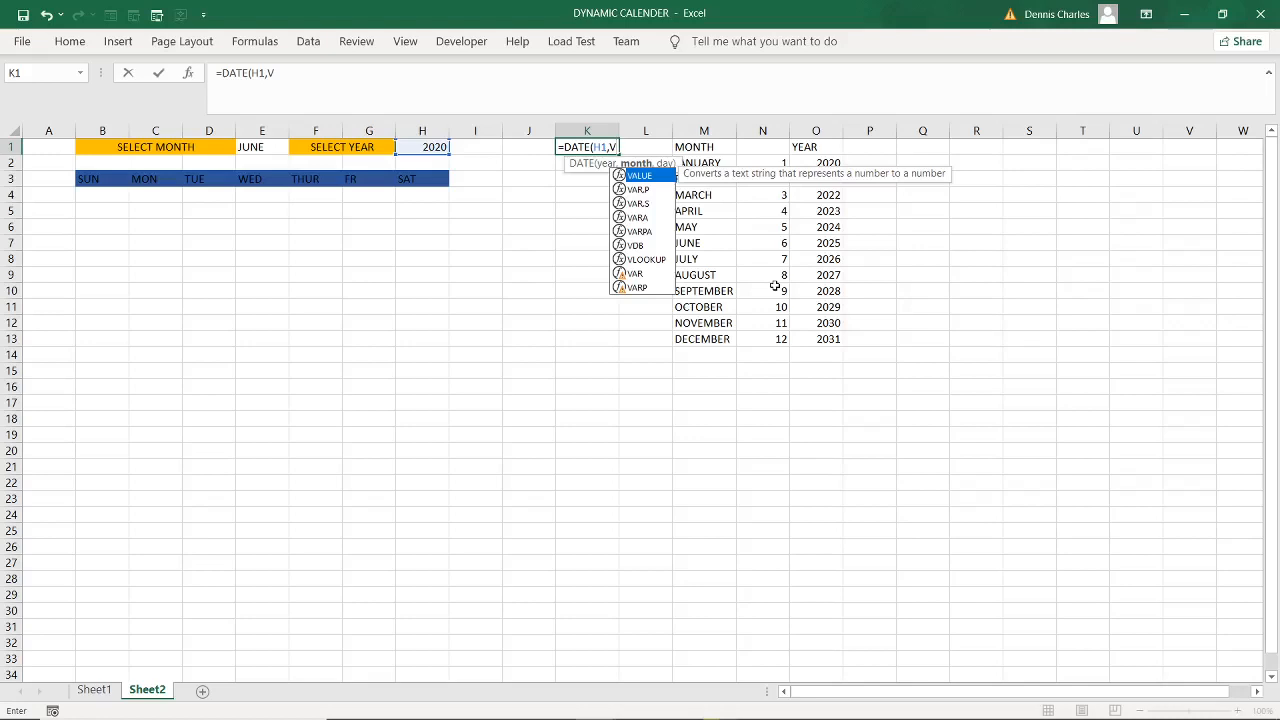
text(L)
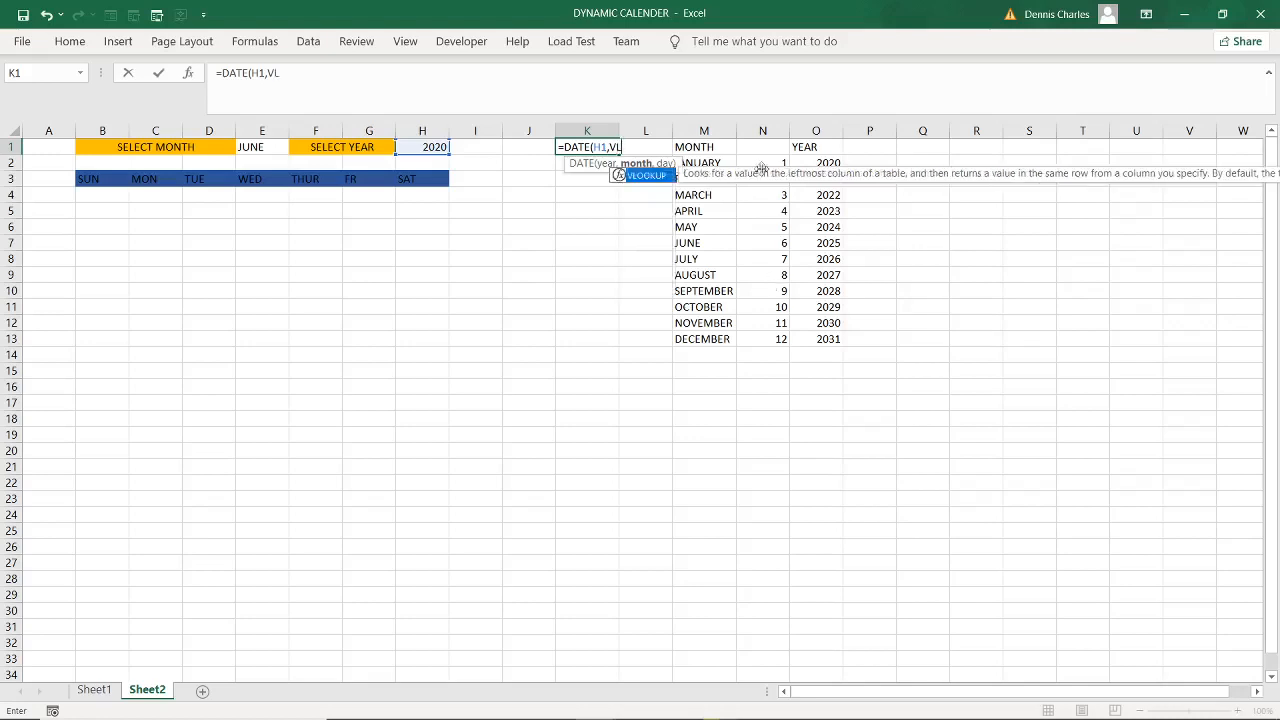
double_click(656, 175)
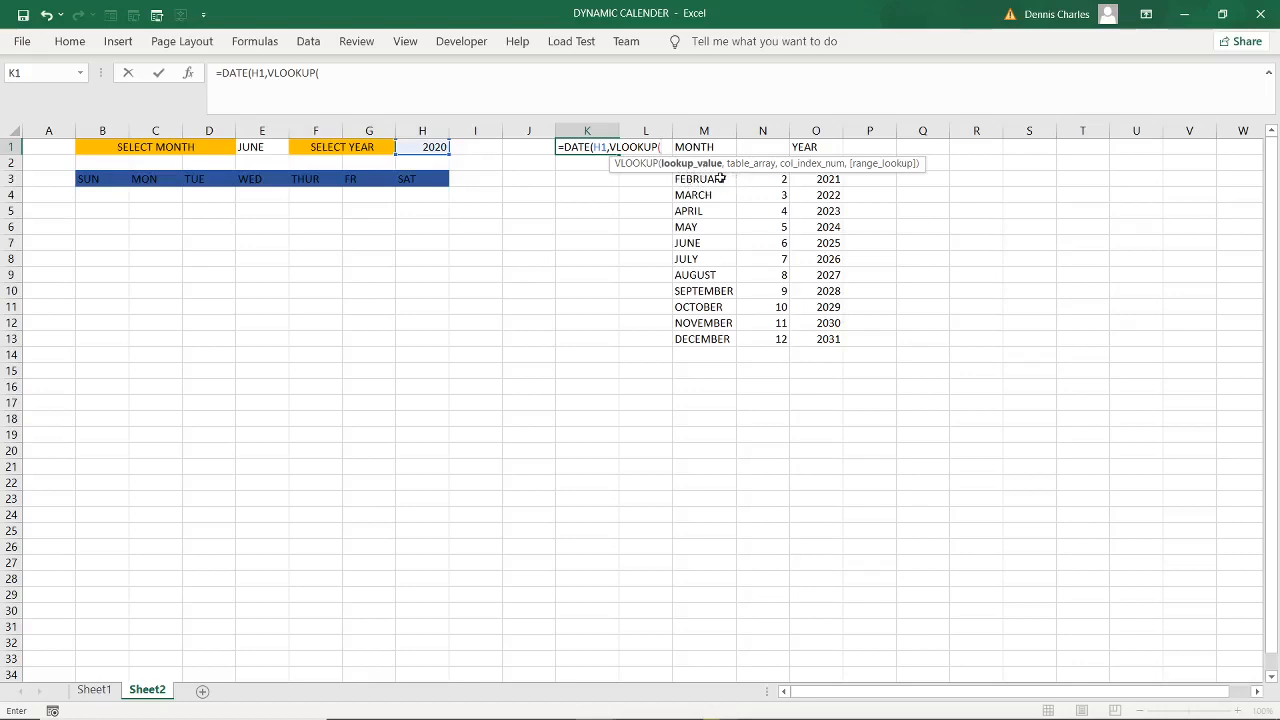
click(272, 148)
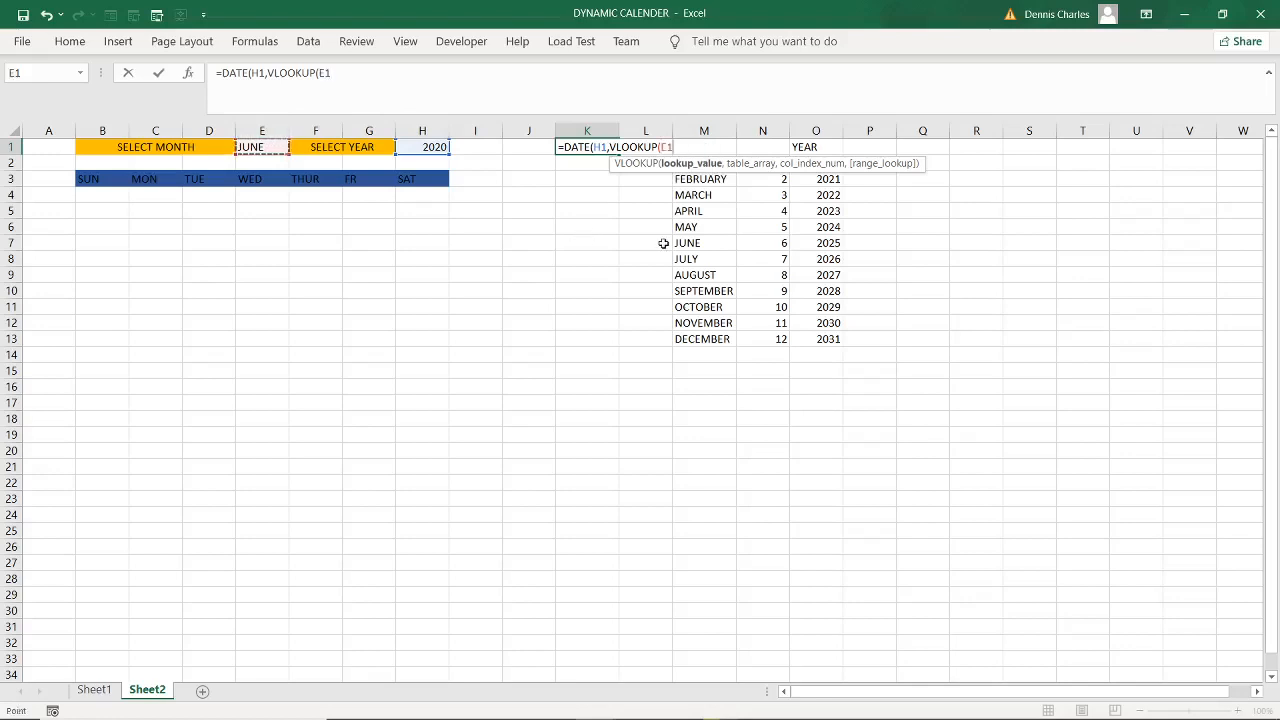
text(,)
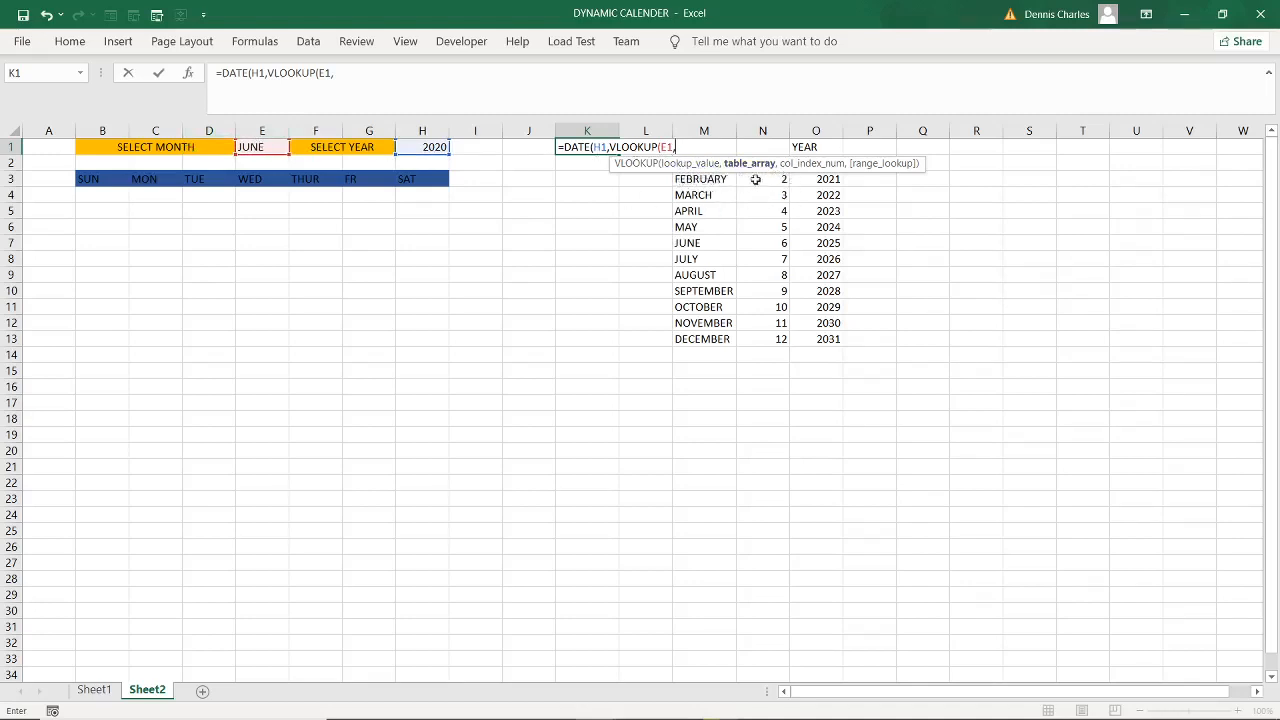
drag(803, 166, 449, 275)
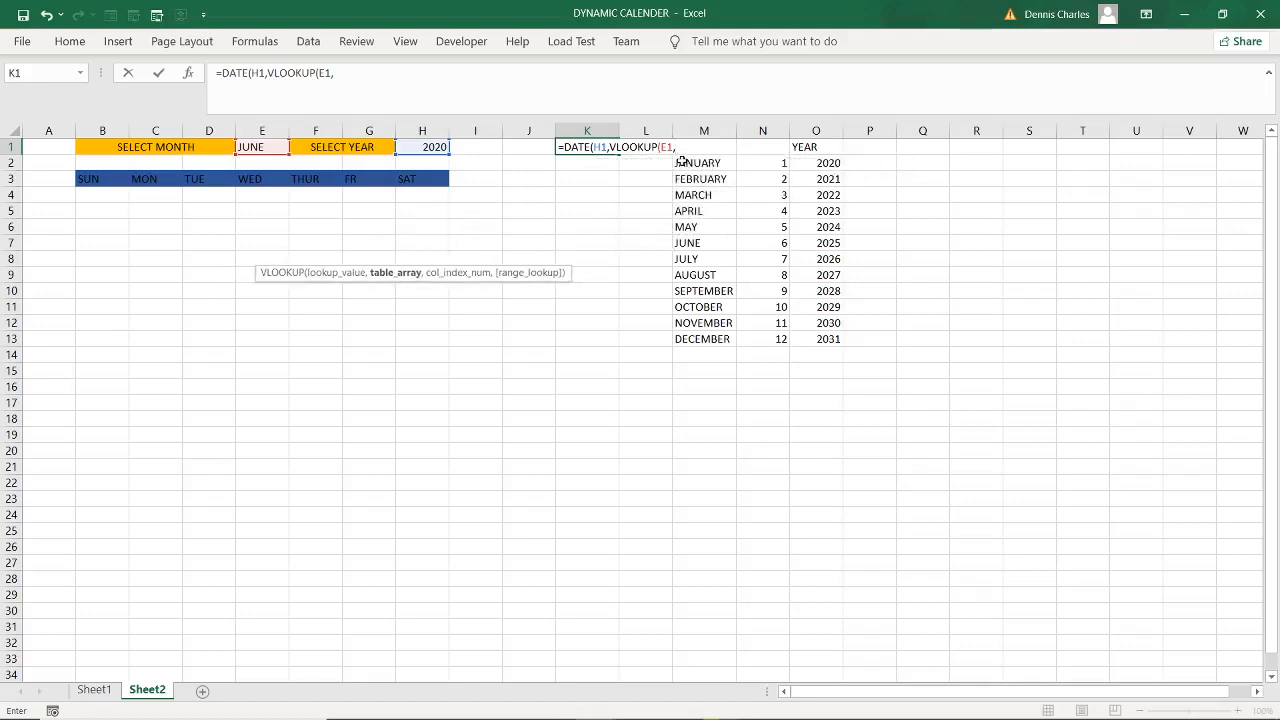
drag(681, 162, 756, 338)
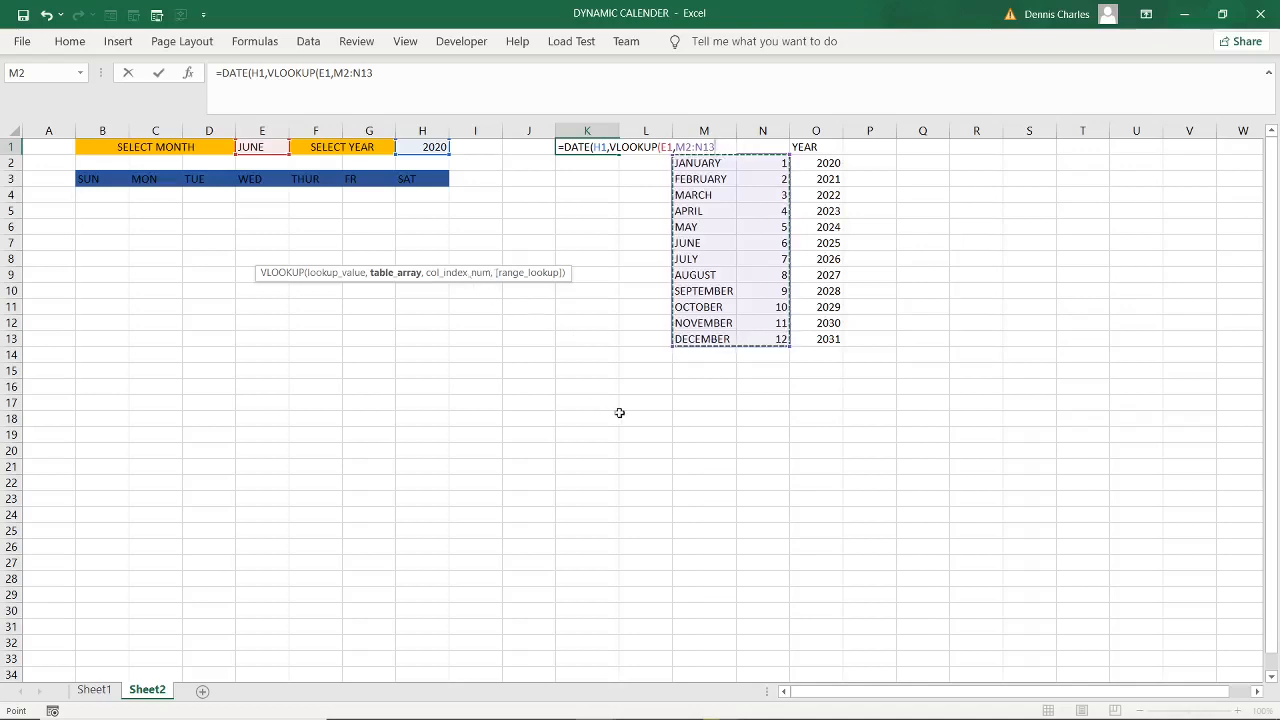
text(,)
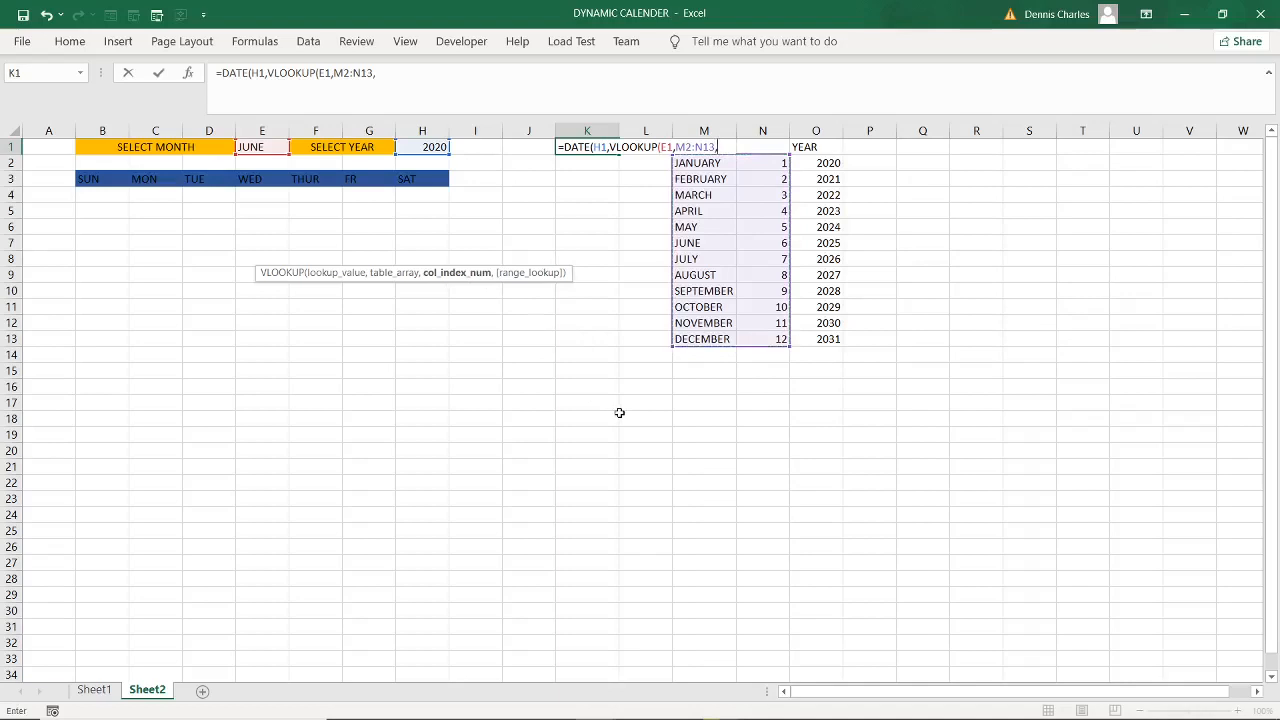
text(2)
text(,0)
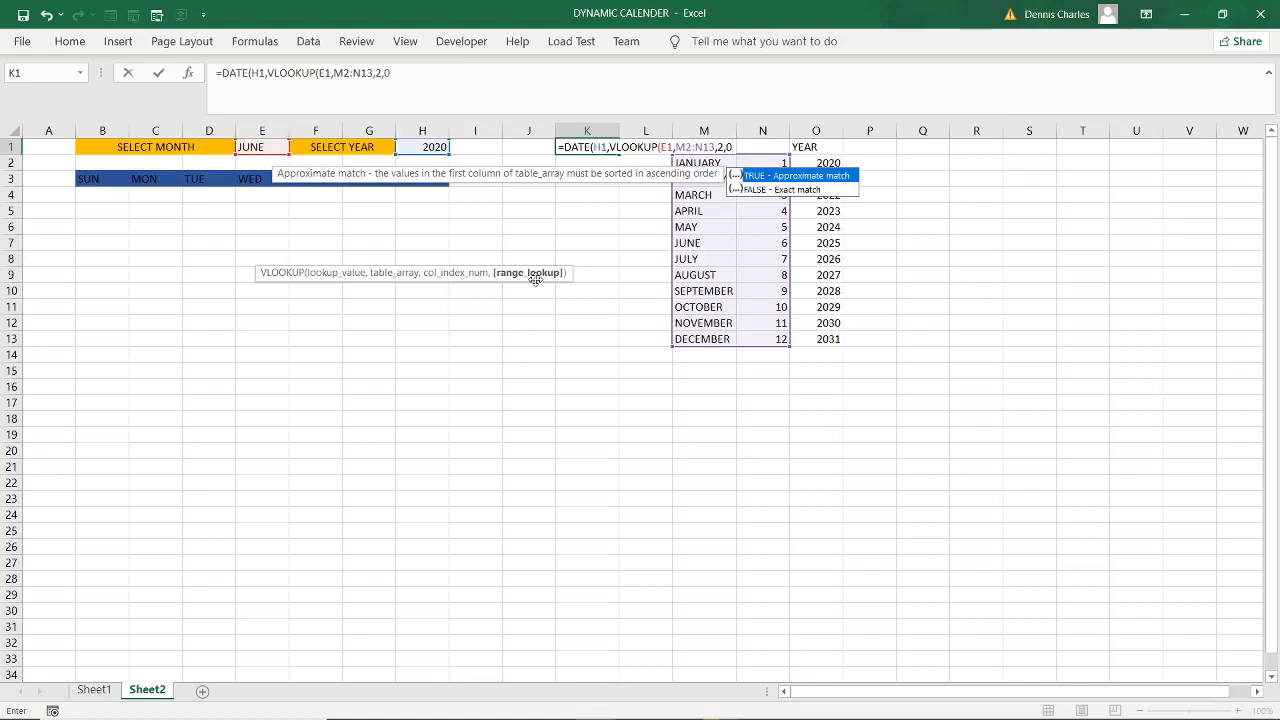
text())
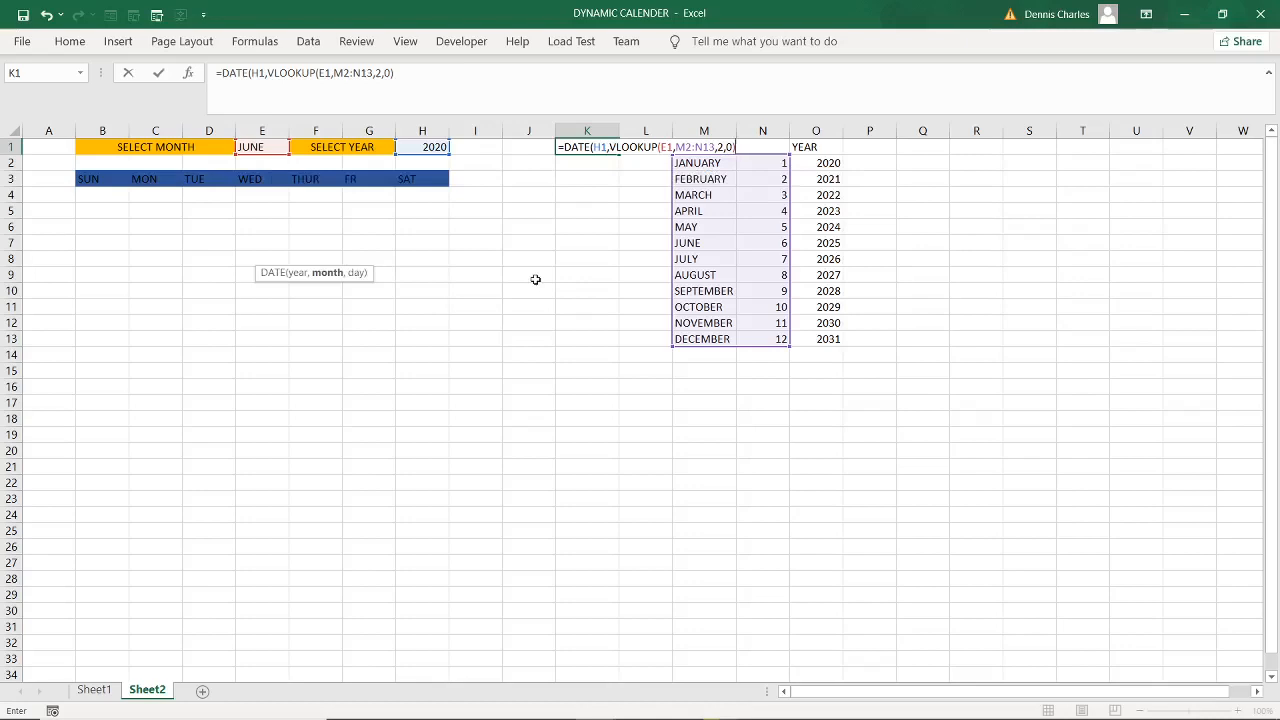
- Complete the DATE formula in K1 with 1 as the day argument and enter it
text(,1)
text())
key(Return)
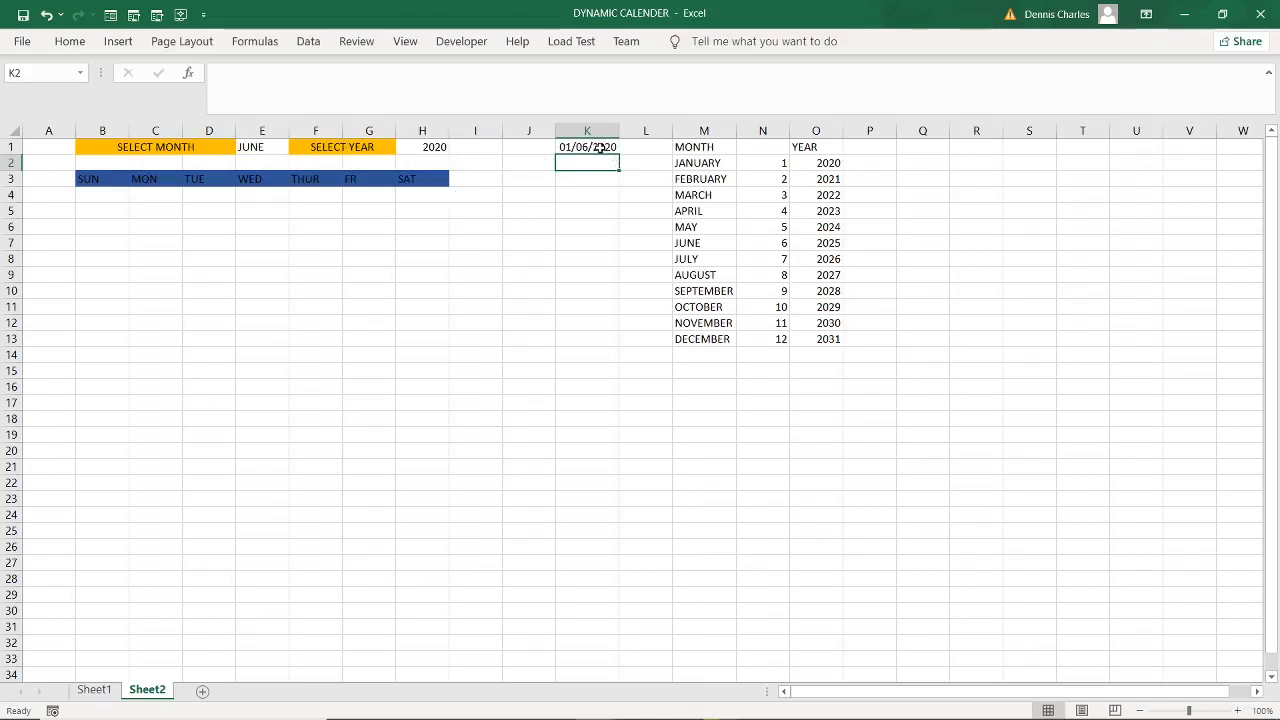
- Enter the formula =E1&" "&H1 in cell B2 to join the selected month and year with a space
click(123, 166)
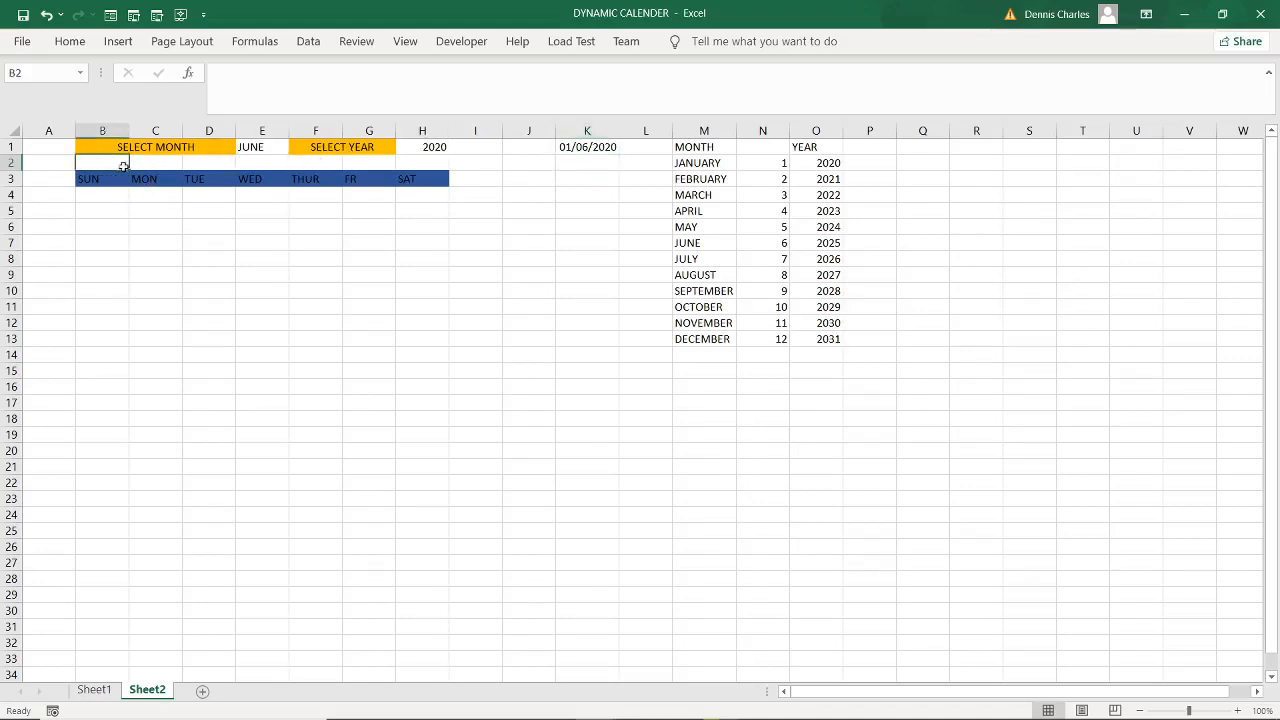
drag(123, 166, 214, 167)
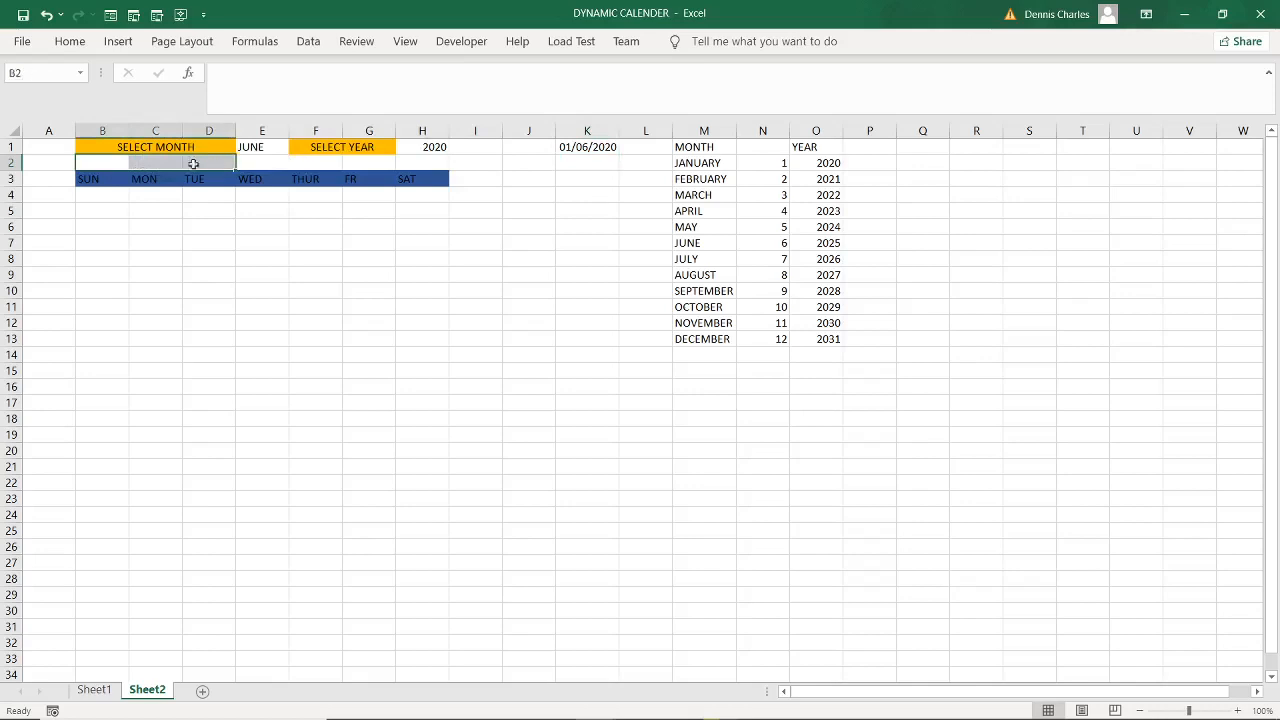
click(114, 164)
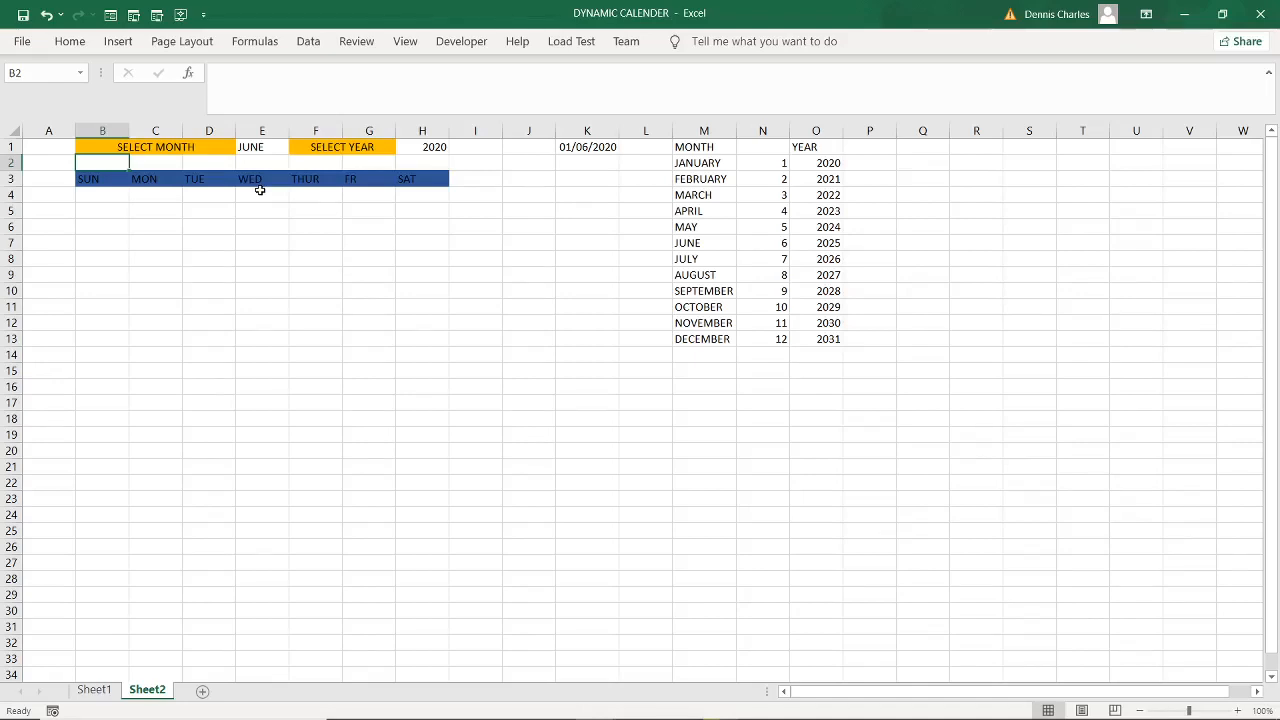
text(-)
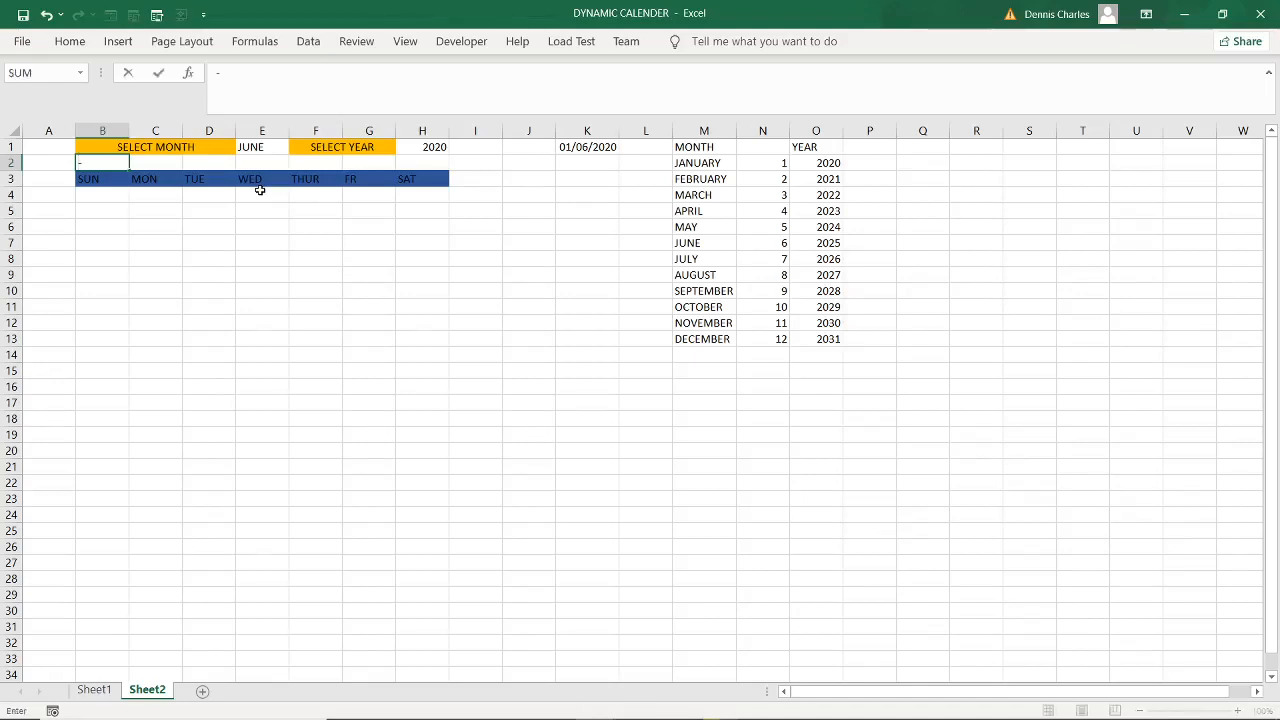
key(BackSpace)
text(=)
click(265, 148)
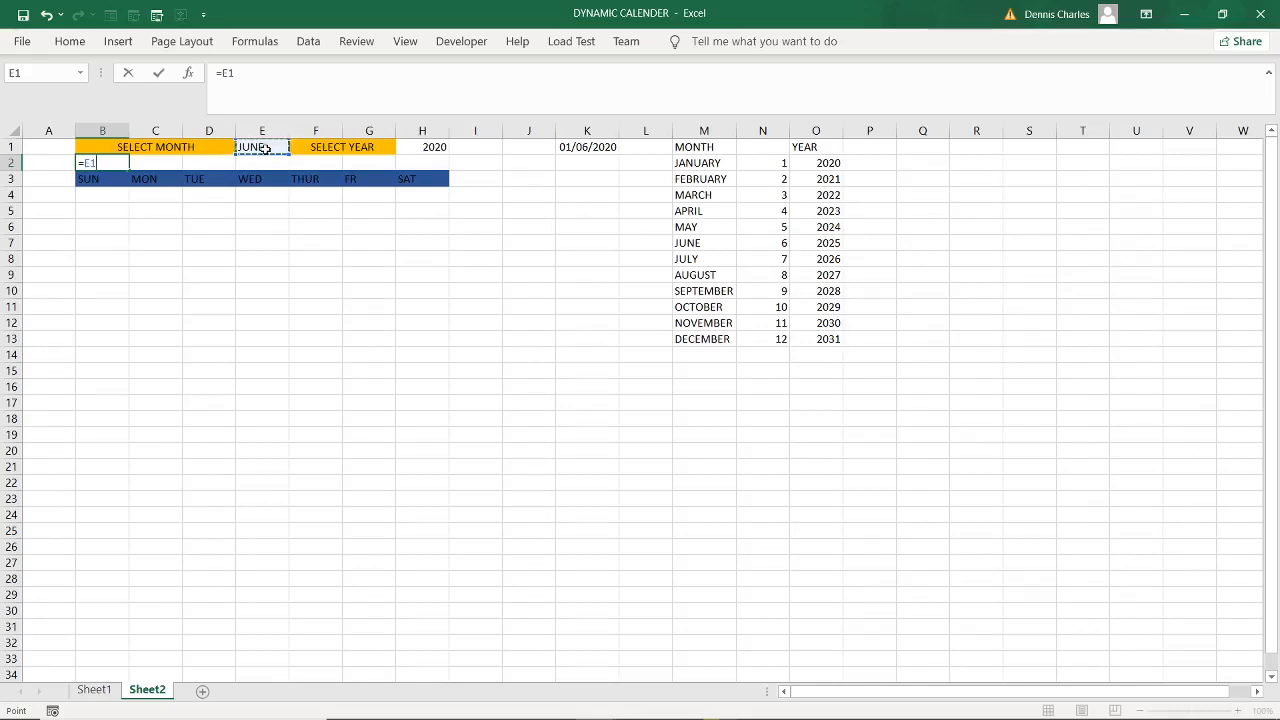
text($)
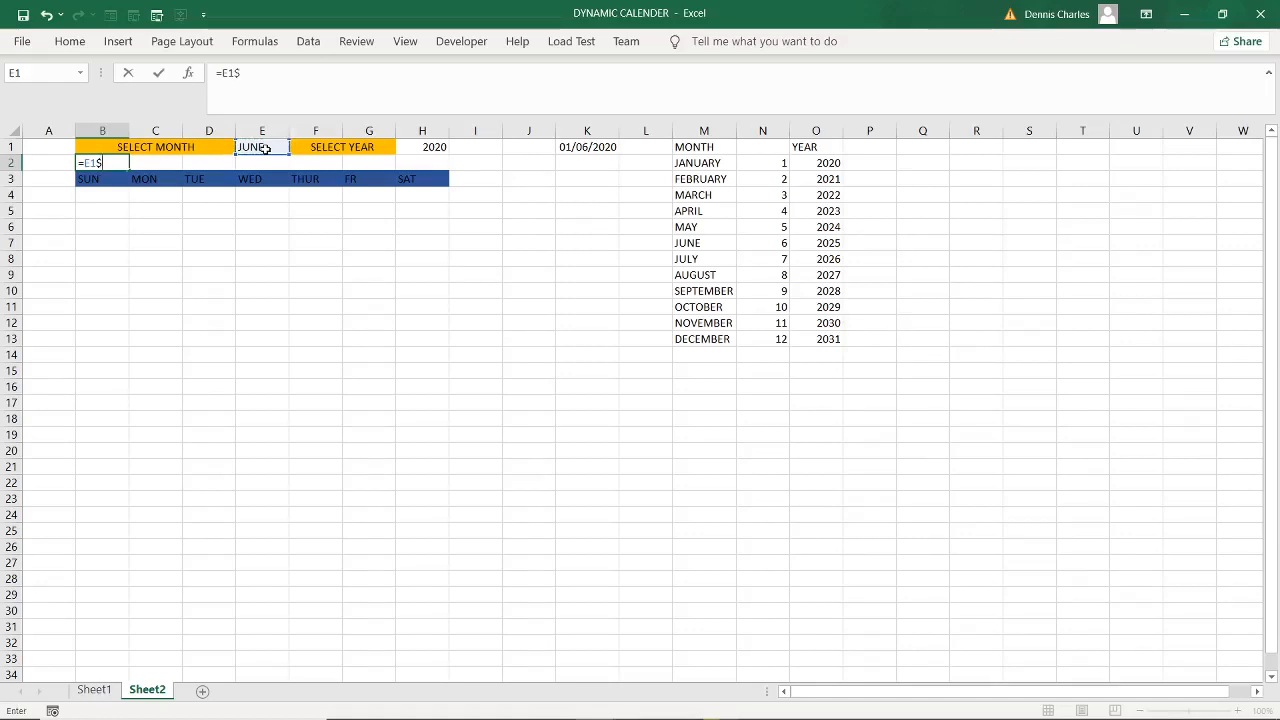
key(BackSpace)
text(&)
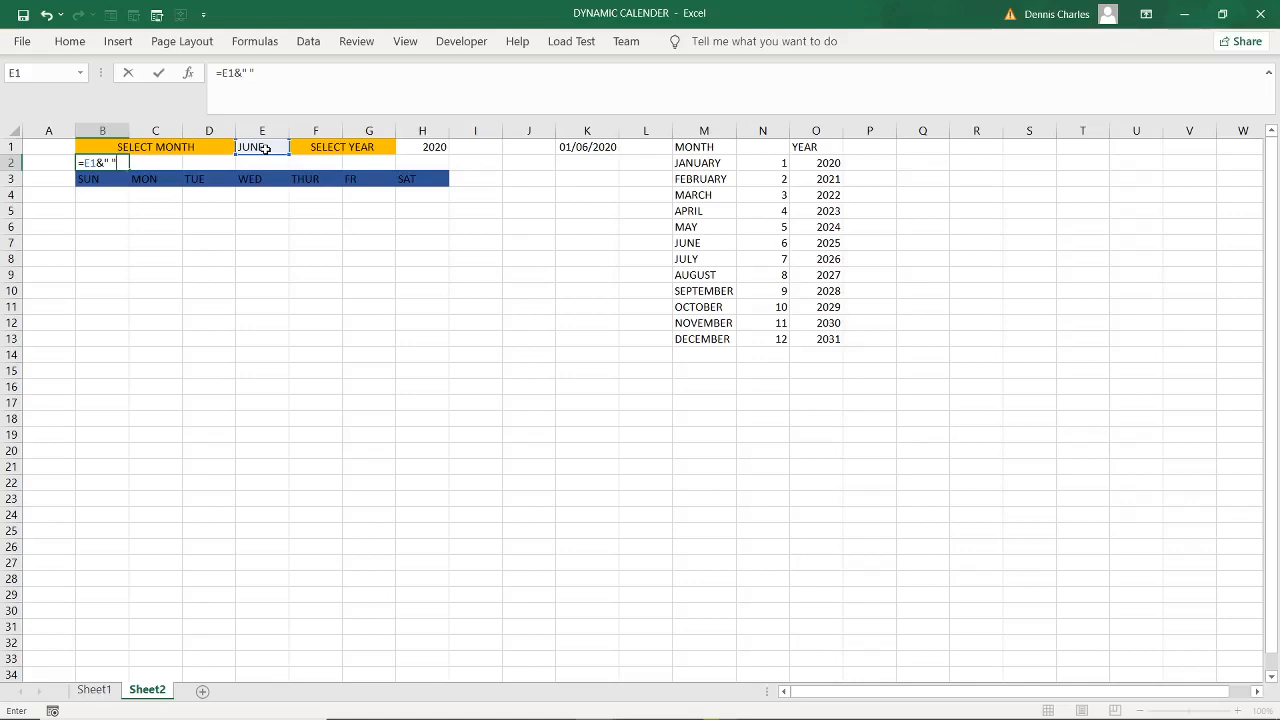
text(&)
click(430, 148)
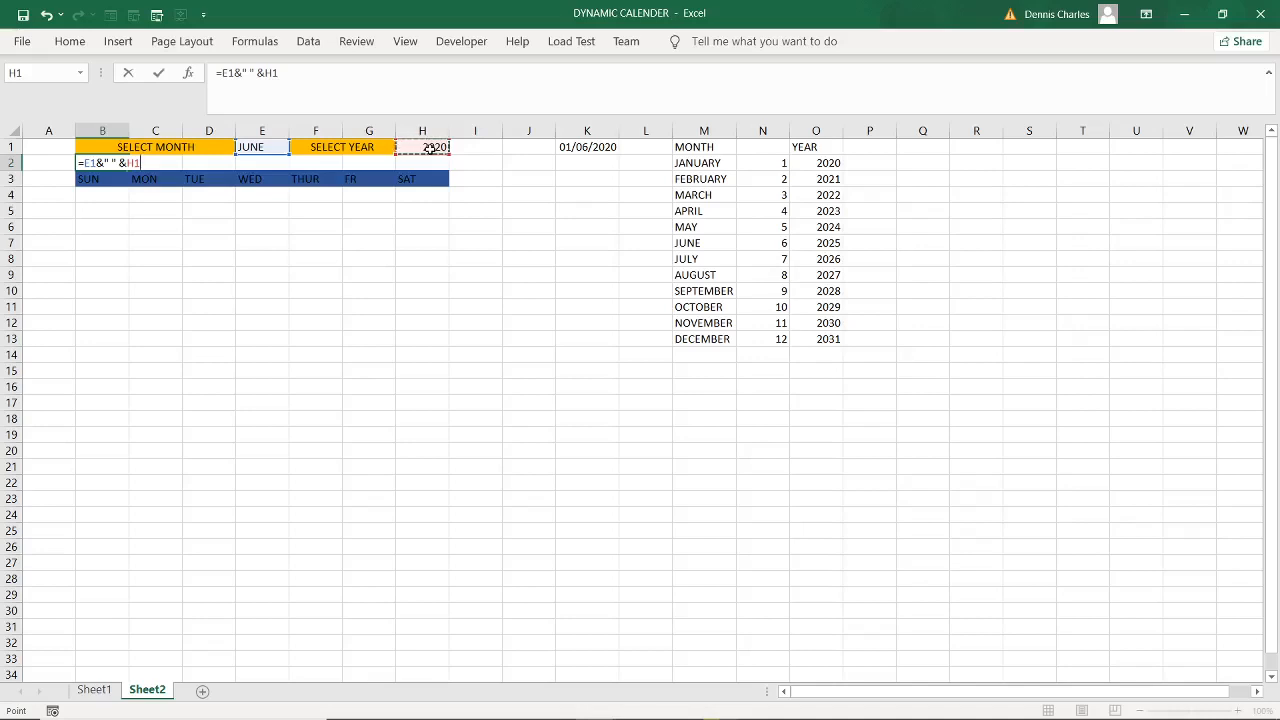
key(Return)
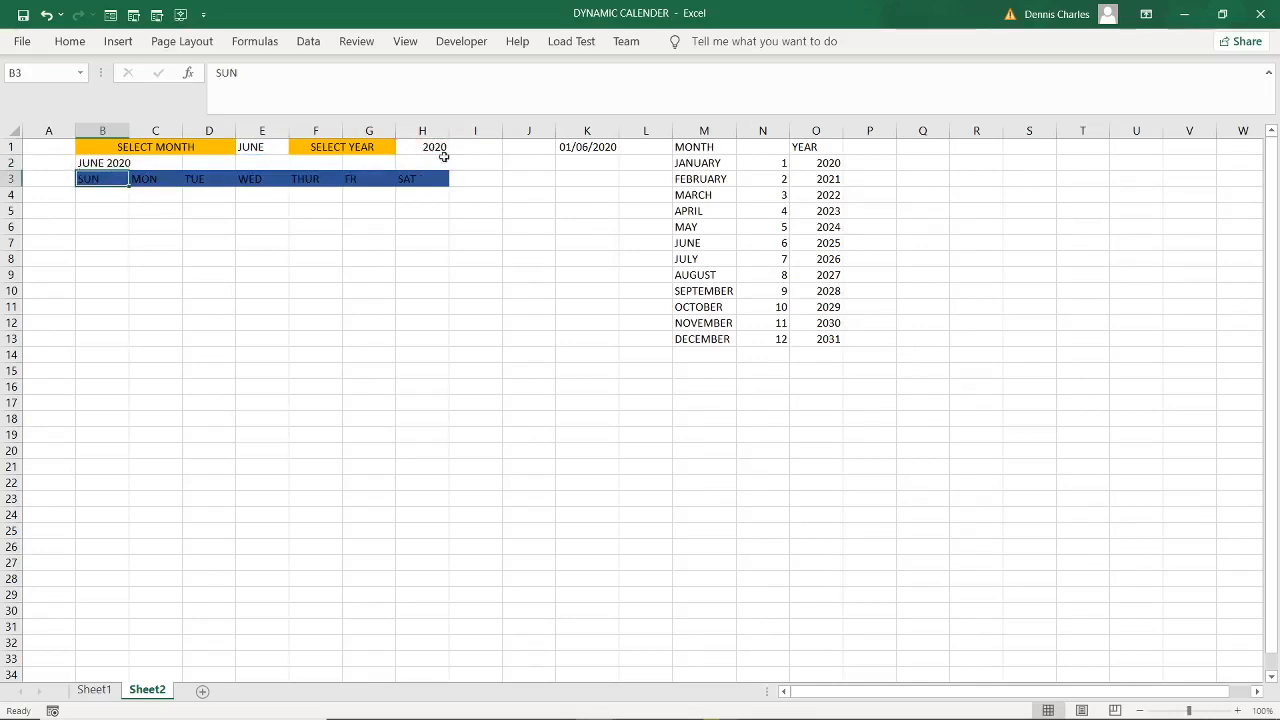
- Set the horizontal alignment of the month-year title in B2:C2 to Center Across Selection
click(81, 162)
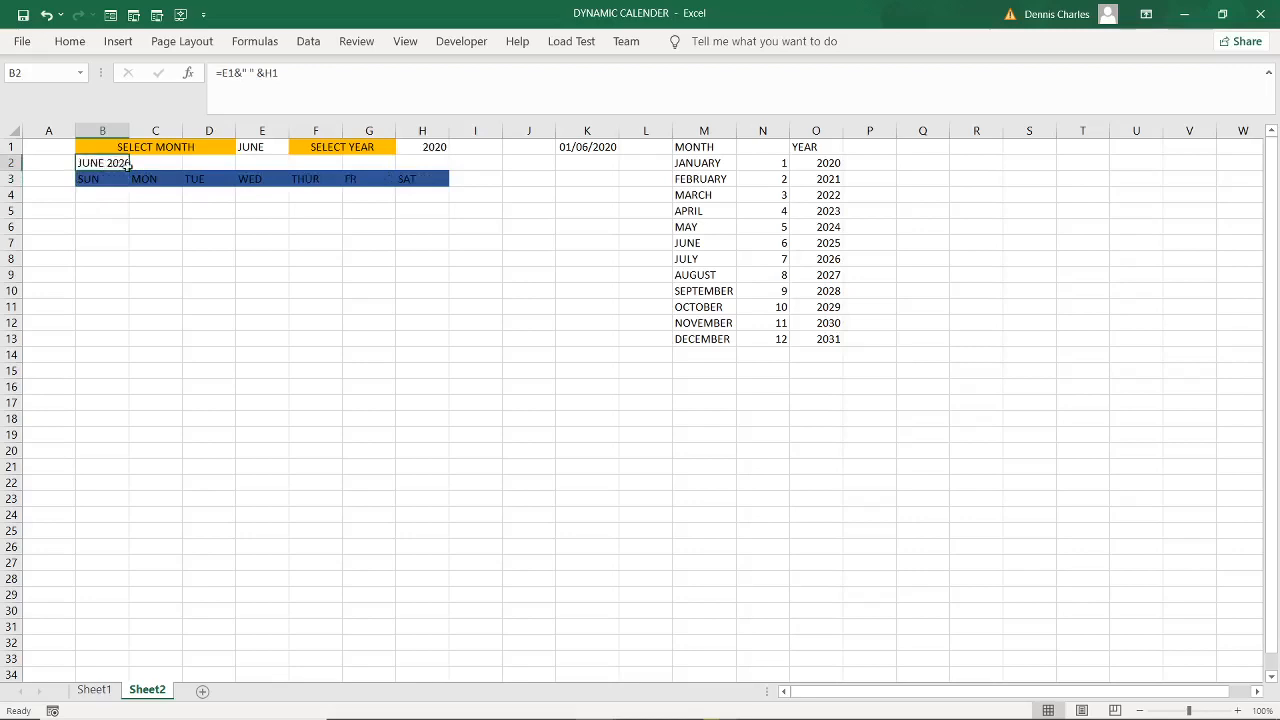
drag(100, 163, 136, 163)
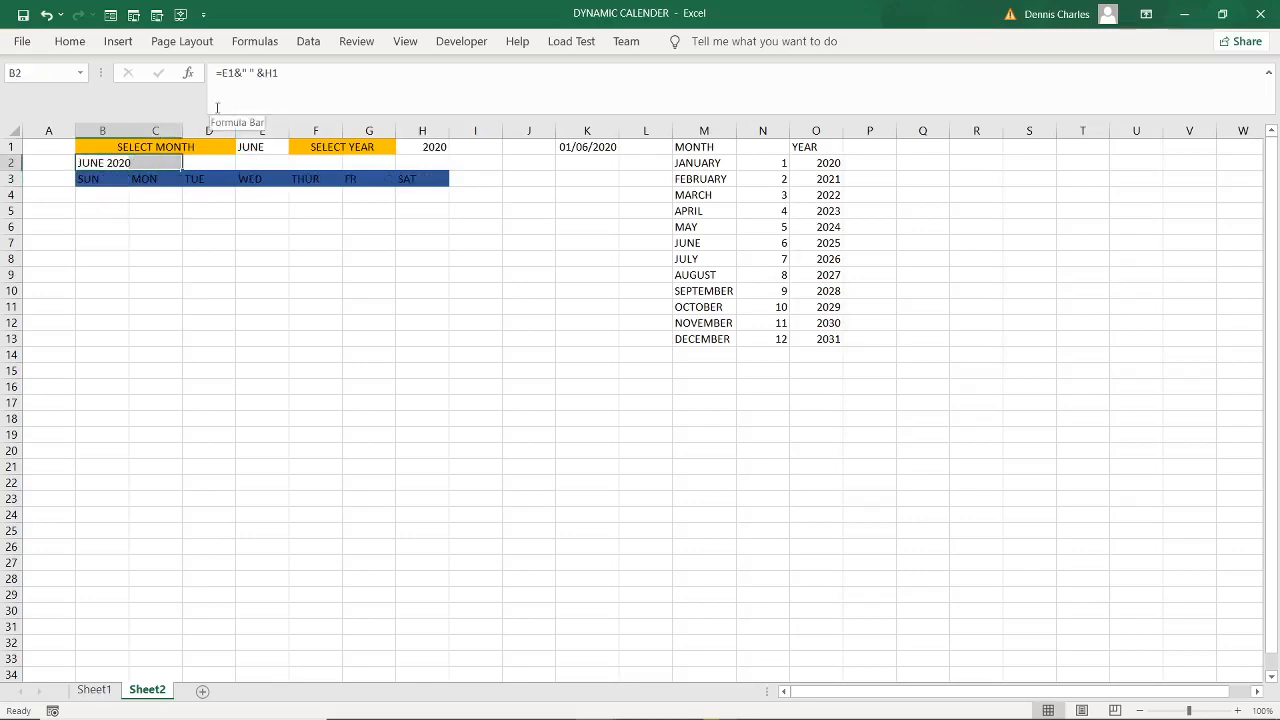
key(ctrl+1)
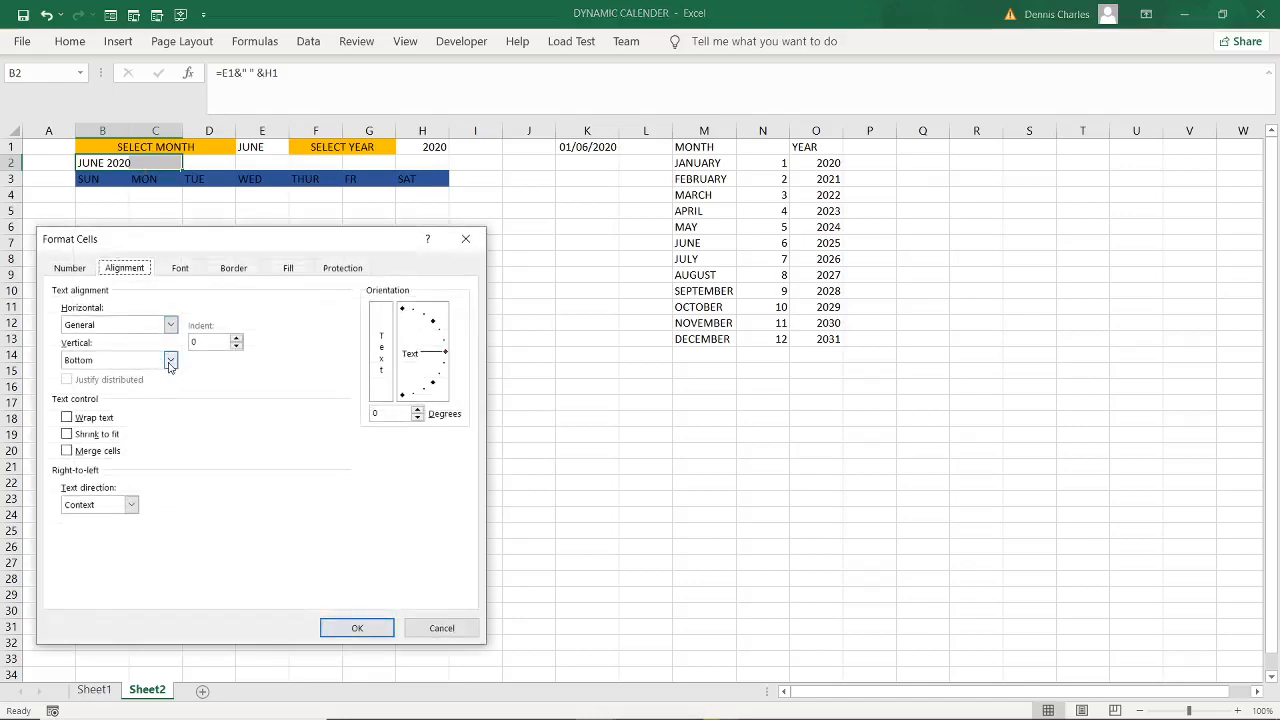
click(171, 325)
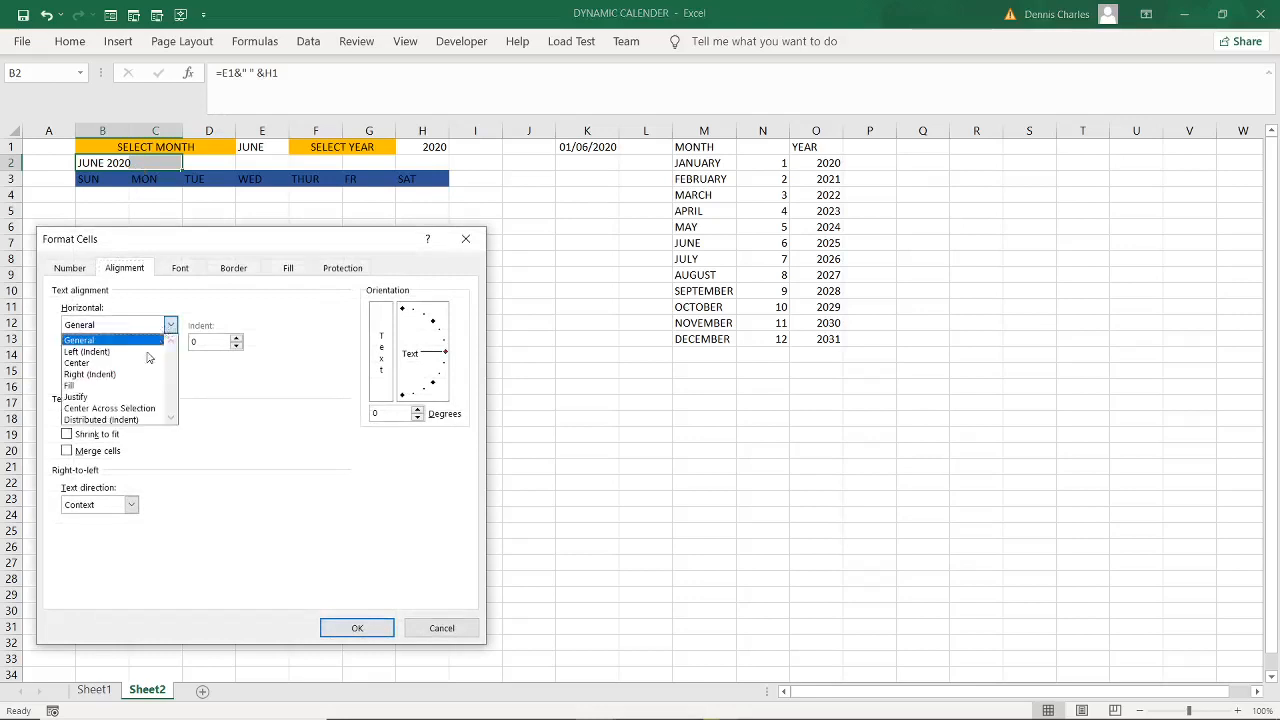
click(142, 409)
click(328, 620)
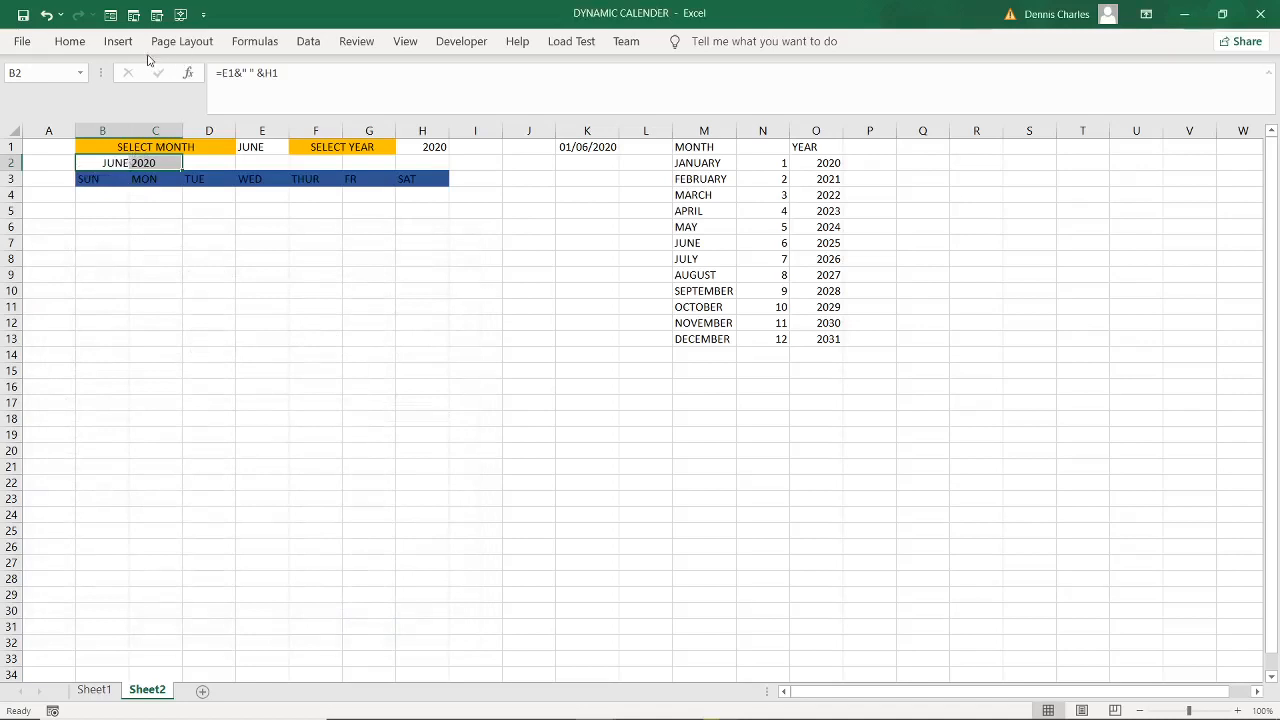
- Set the font color of the month-year title in B2:C2 to the standard red
key(ctrl+1)
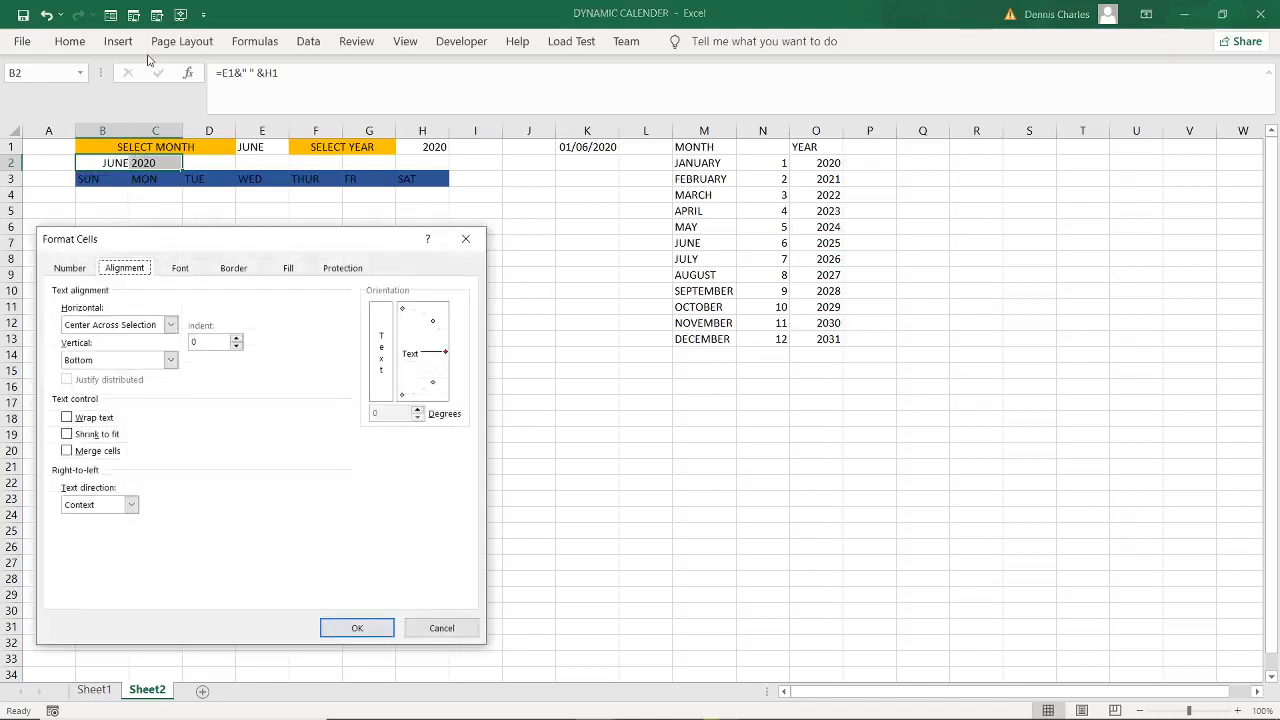
click(180, 274)
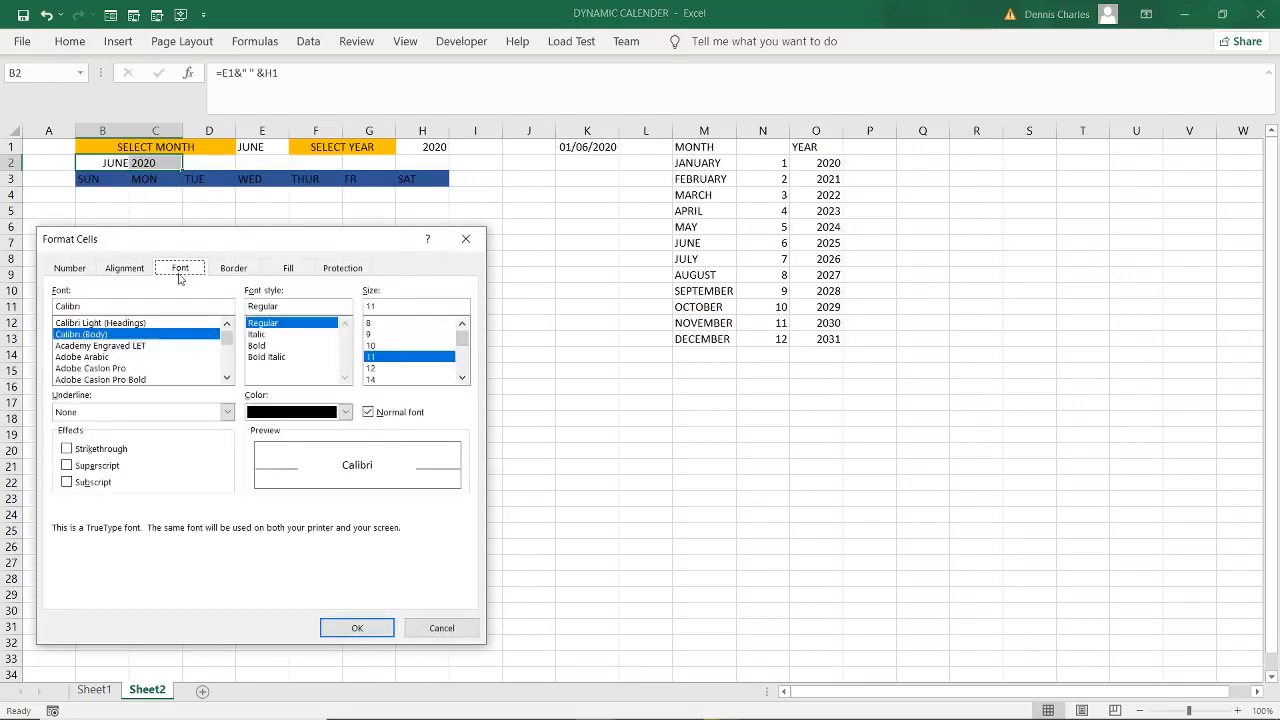
click(345, 412)
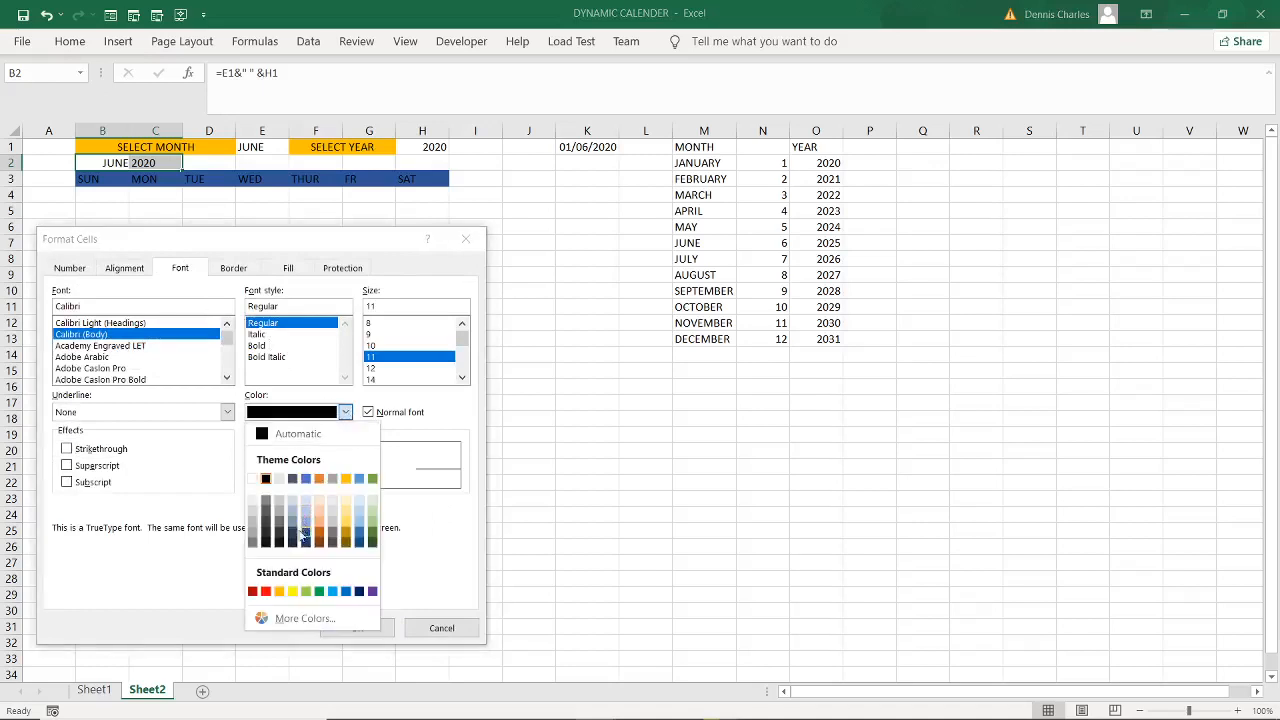
click(265, 592)
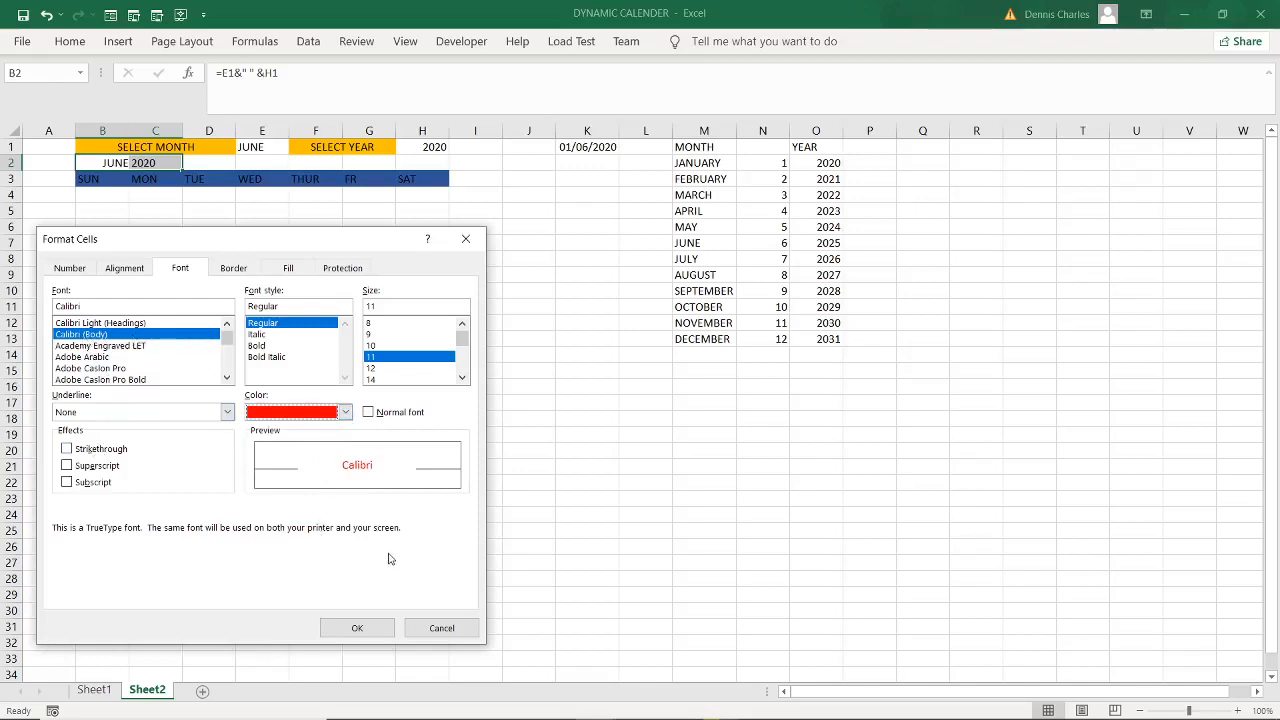
click(370, 627)
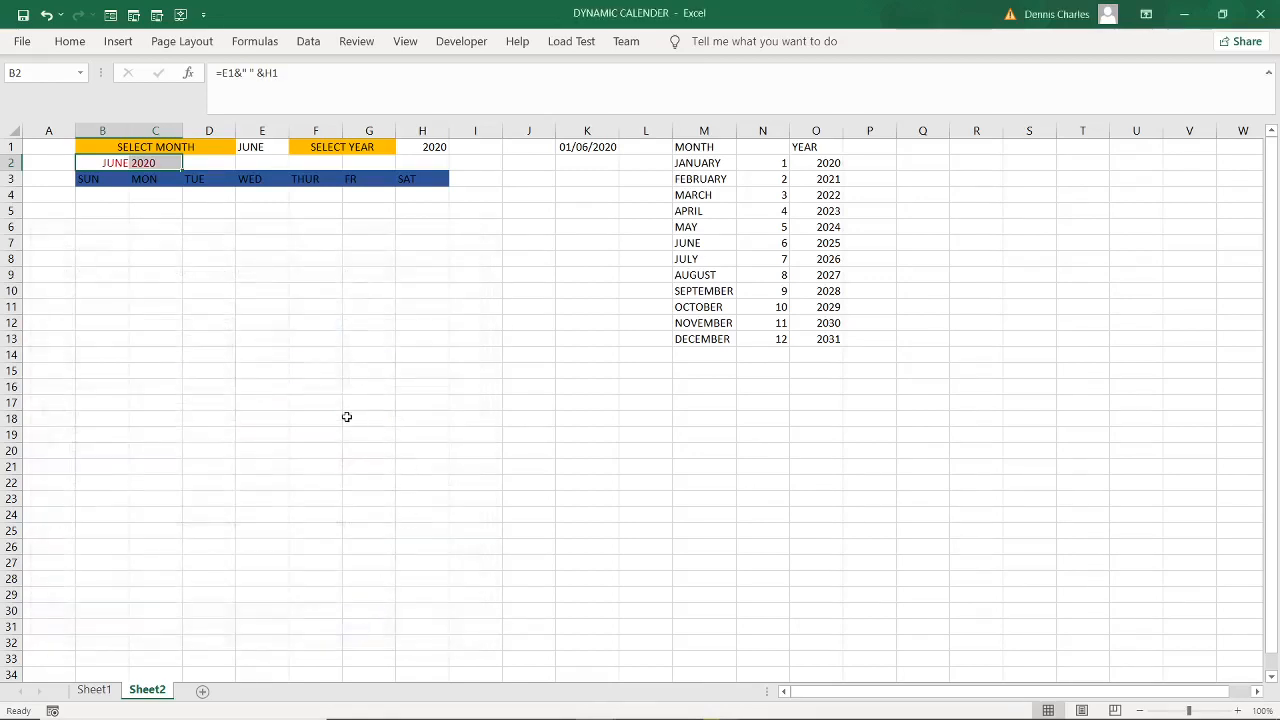
click(346, 416)
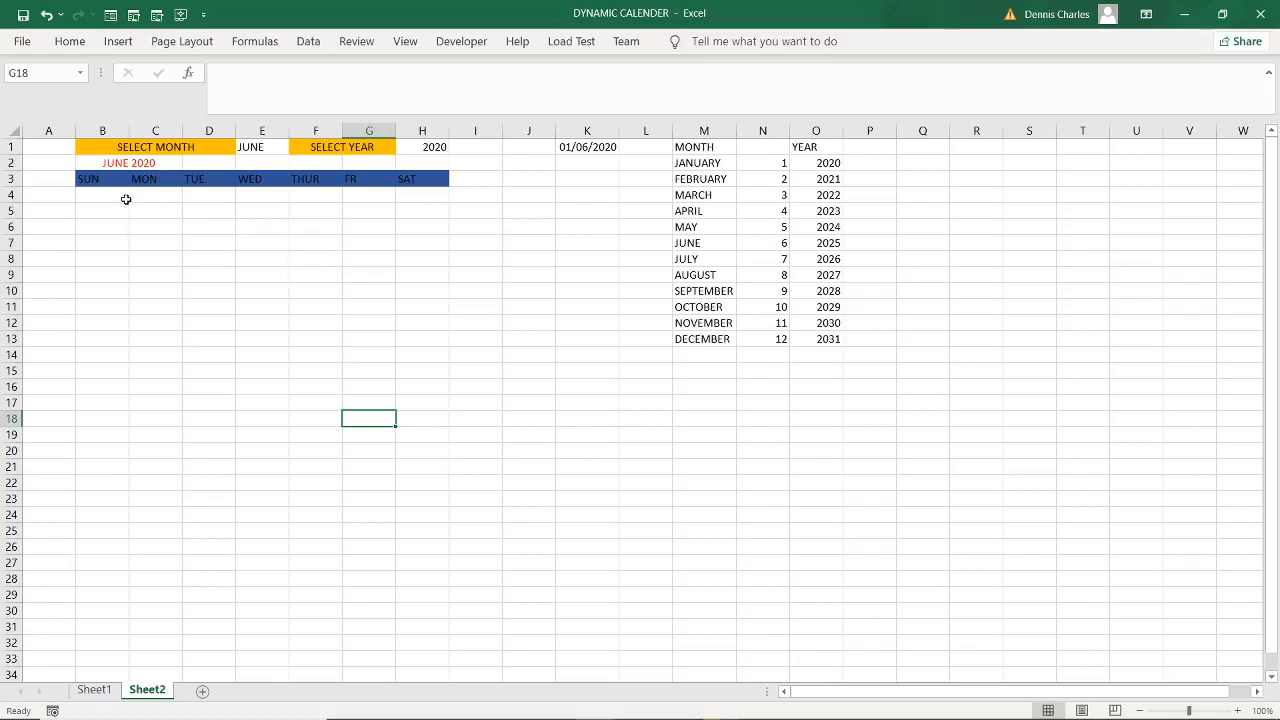
- Choose AUGUST as the selected month in cell E1
click(272, 150)
click(296, 147)
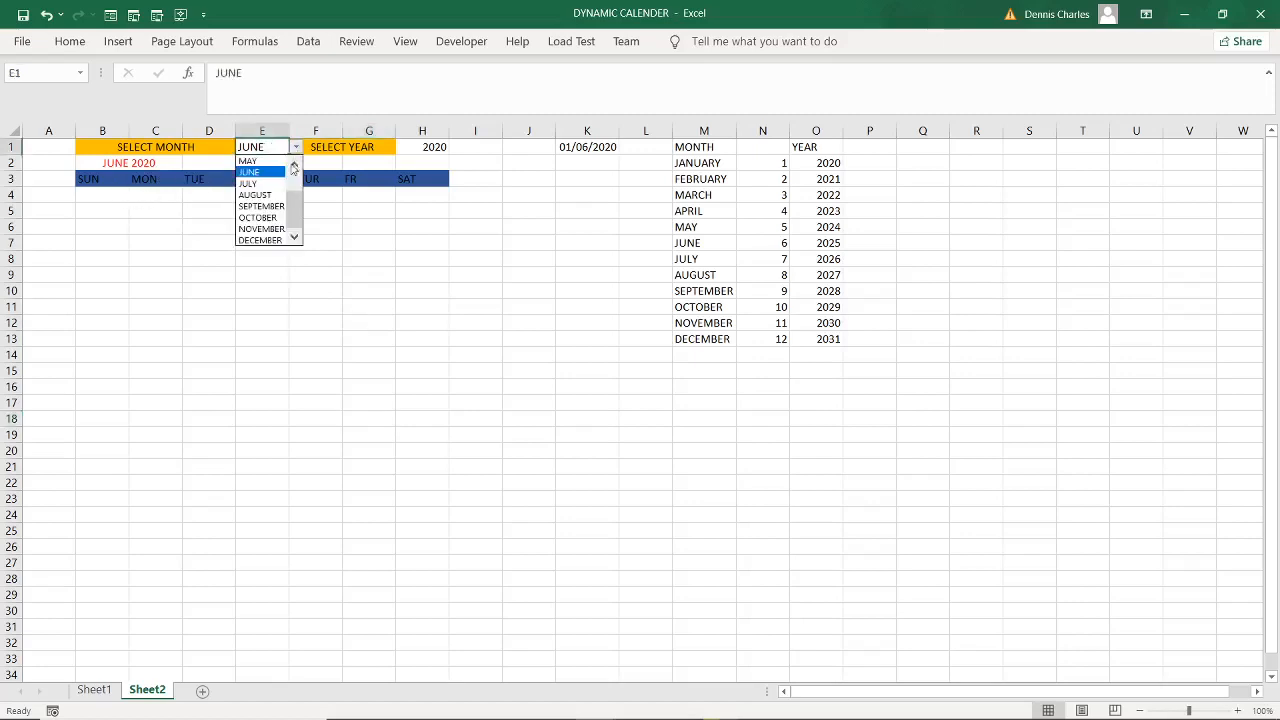
click(270, 194)
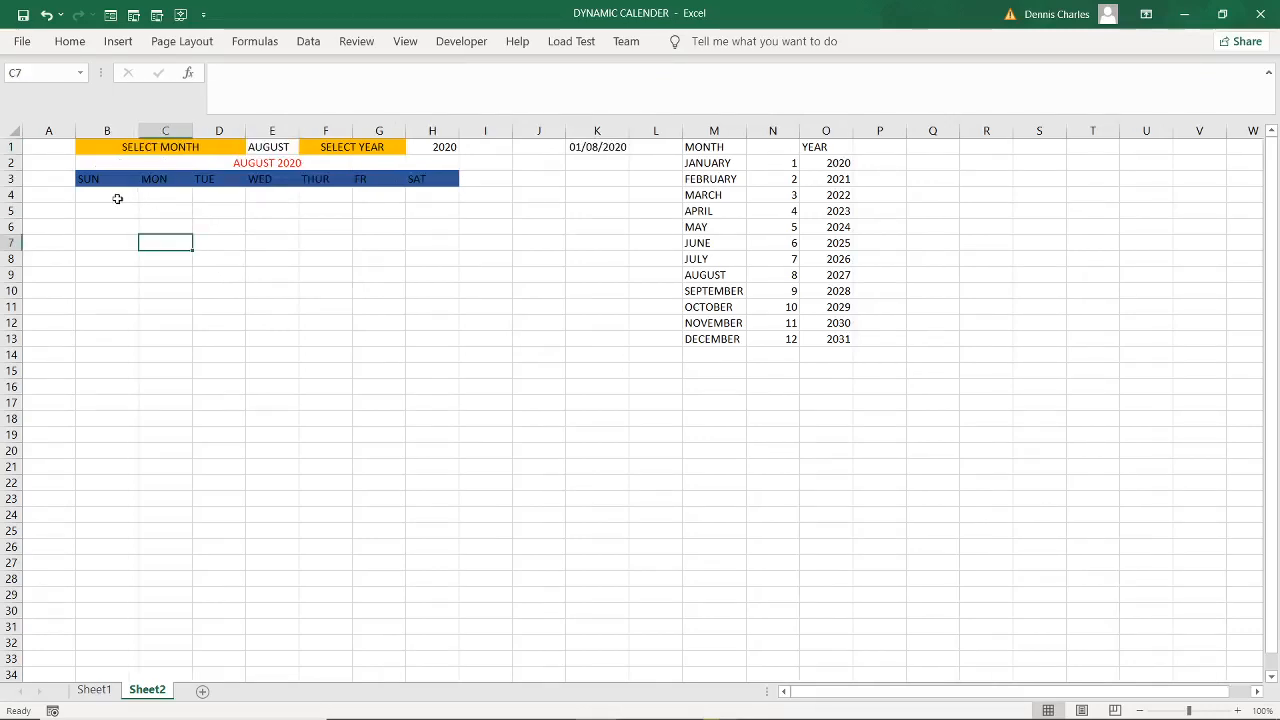
- Give cell K1, which holds the first date of the selected month, the defined name START
click(588, 148)
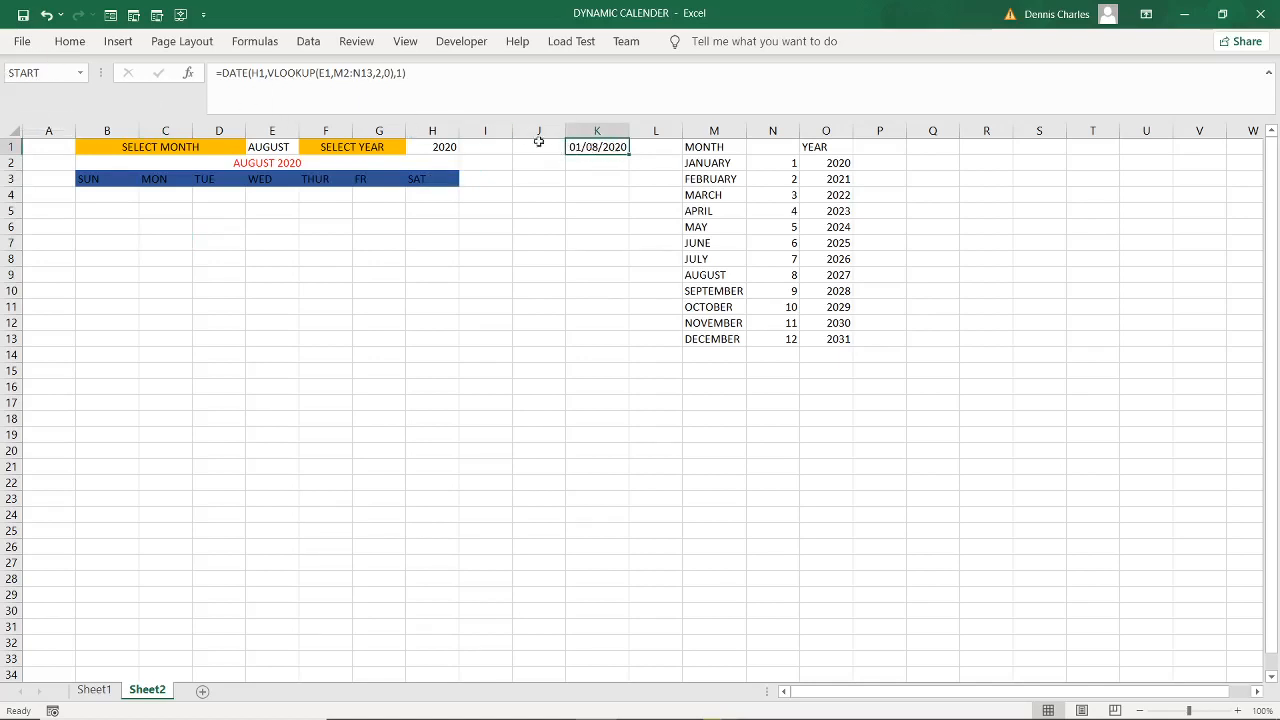
click(70, 77)
text(START)
key(Return)
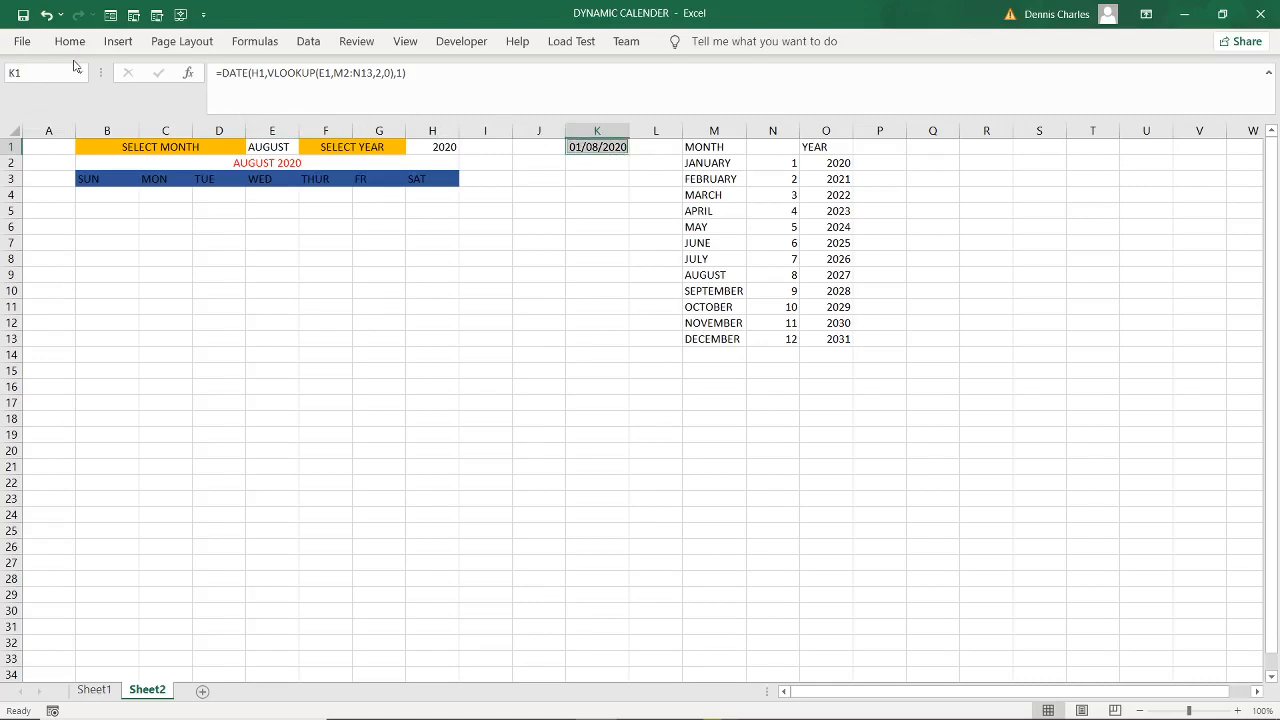
click(606, 153)
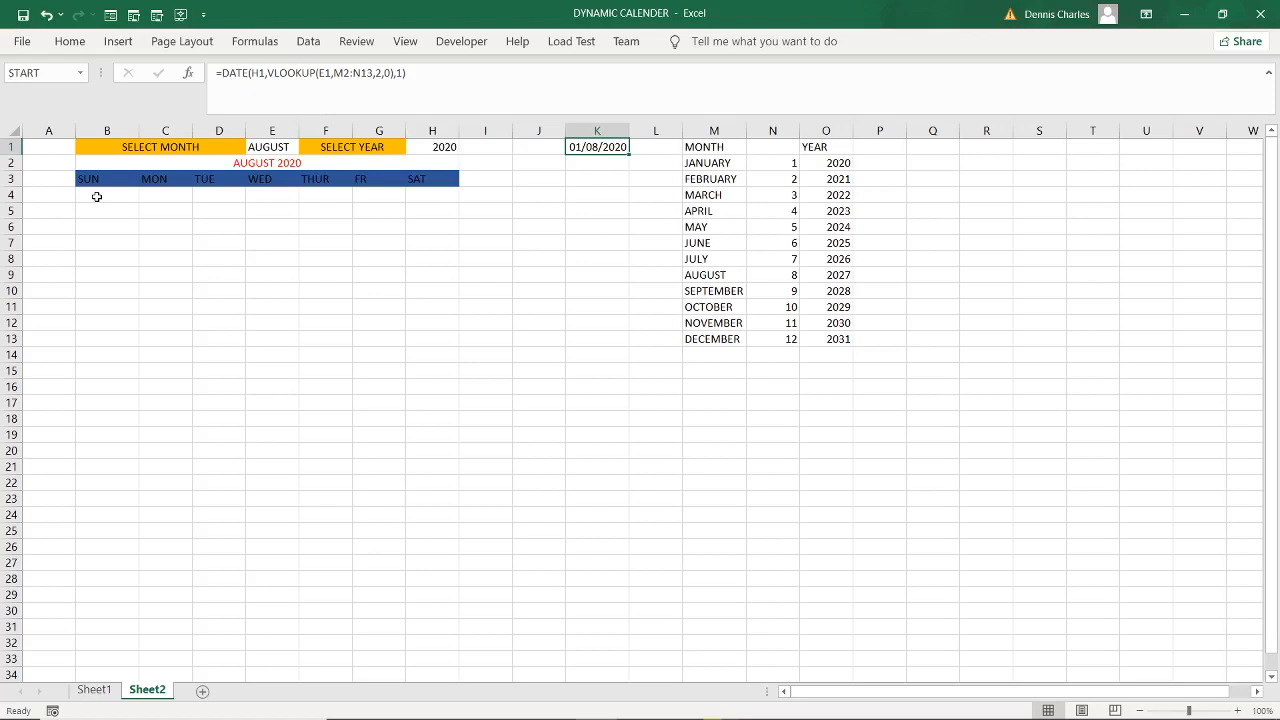
- Begin a formula in B4 that subtracts a bracketed WEEKDAY function from the named cell START
click(97, 197)
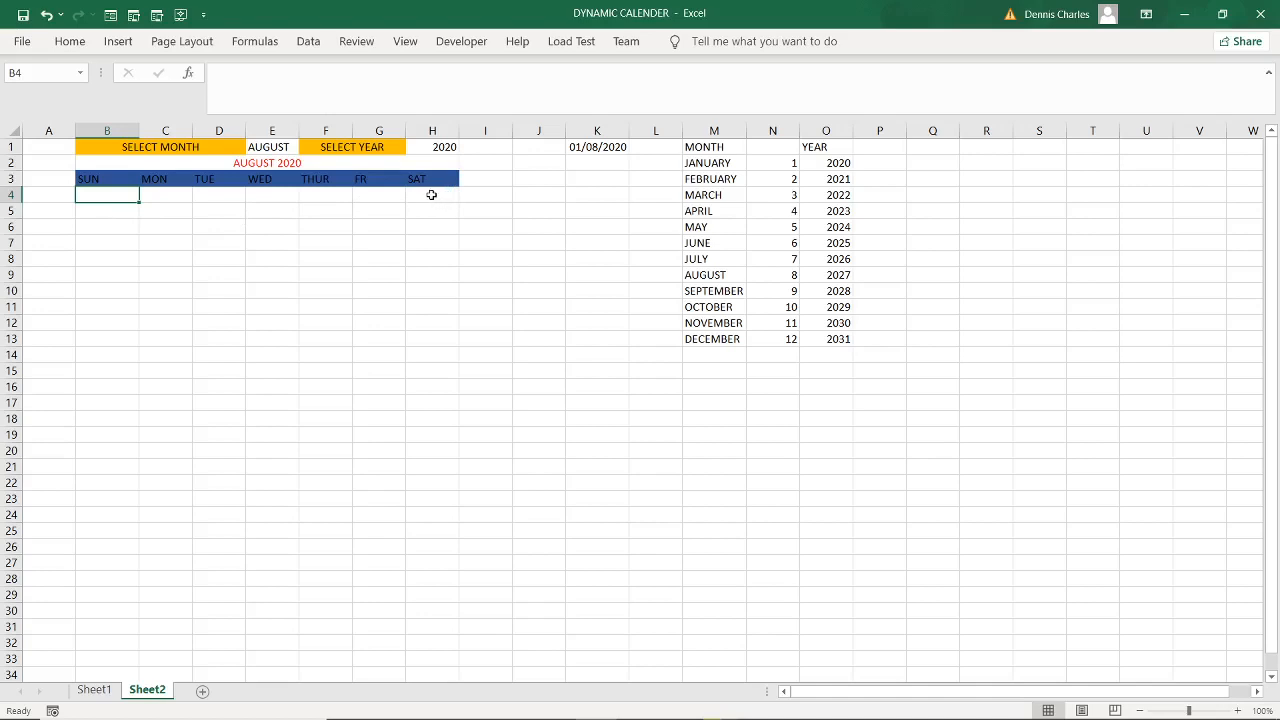
double_click(90, 198)
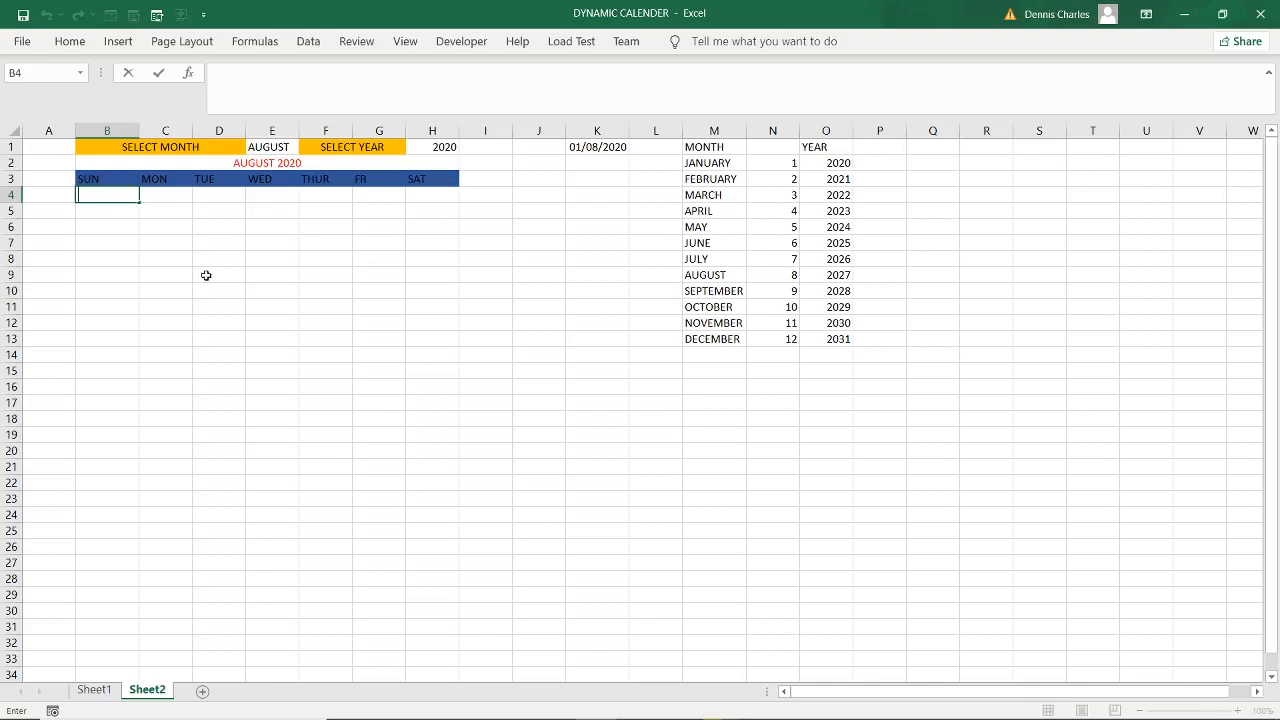
text(=)
click(594, 147)
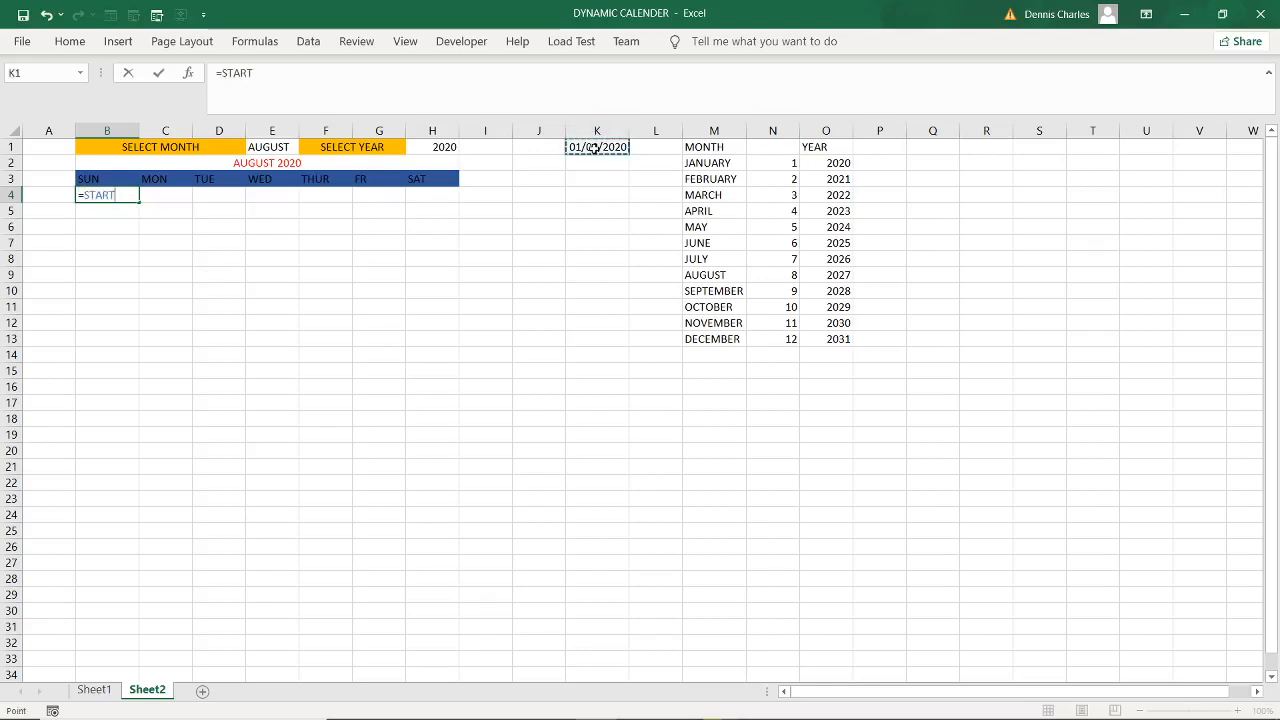
text(-)
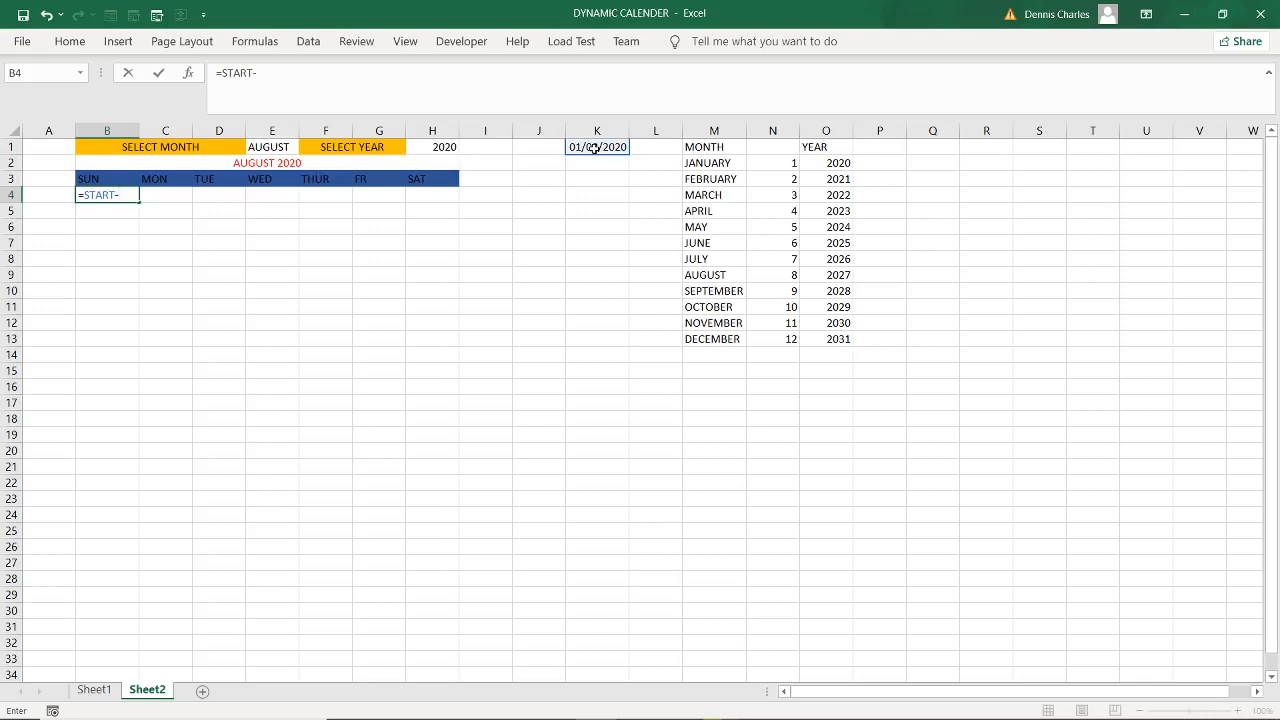
text((WE)
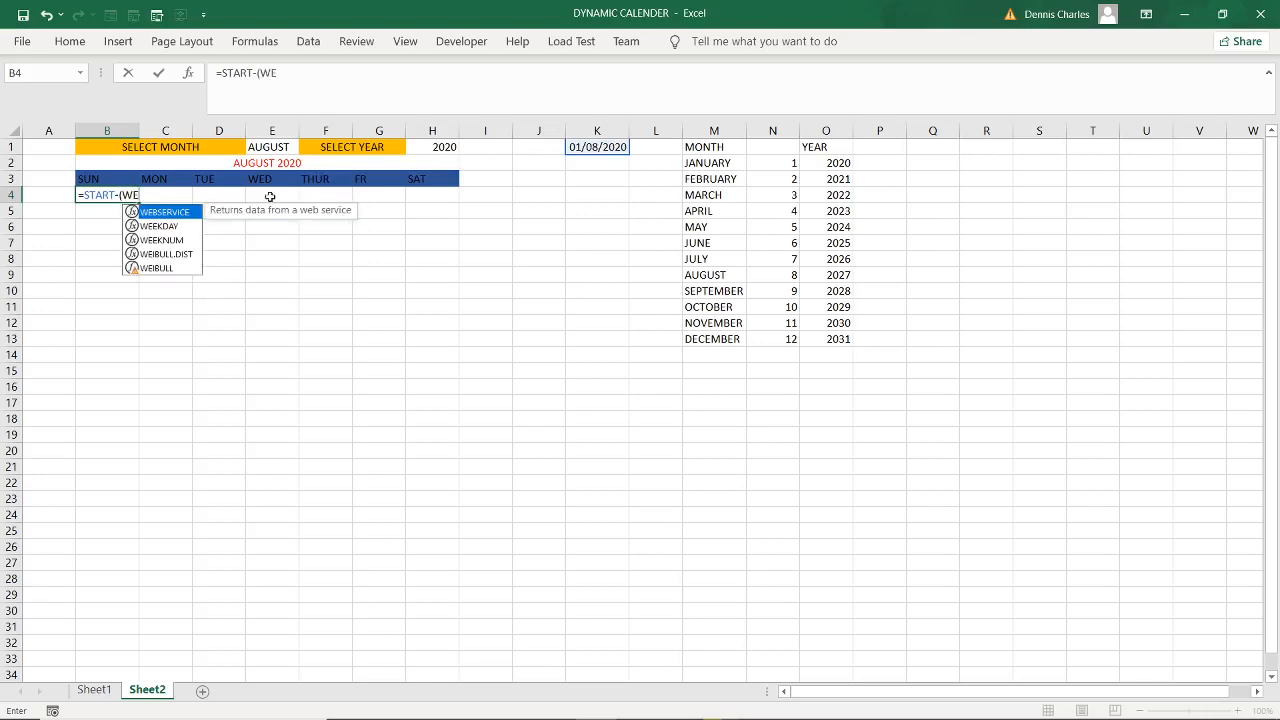
click(185, 230)
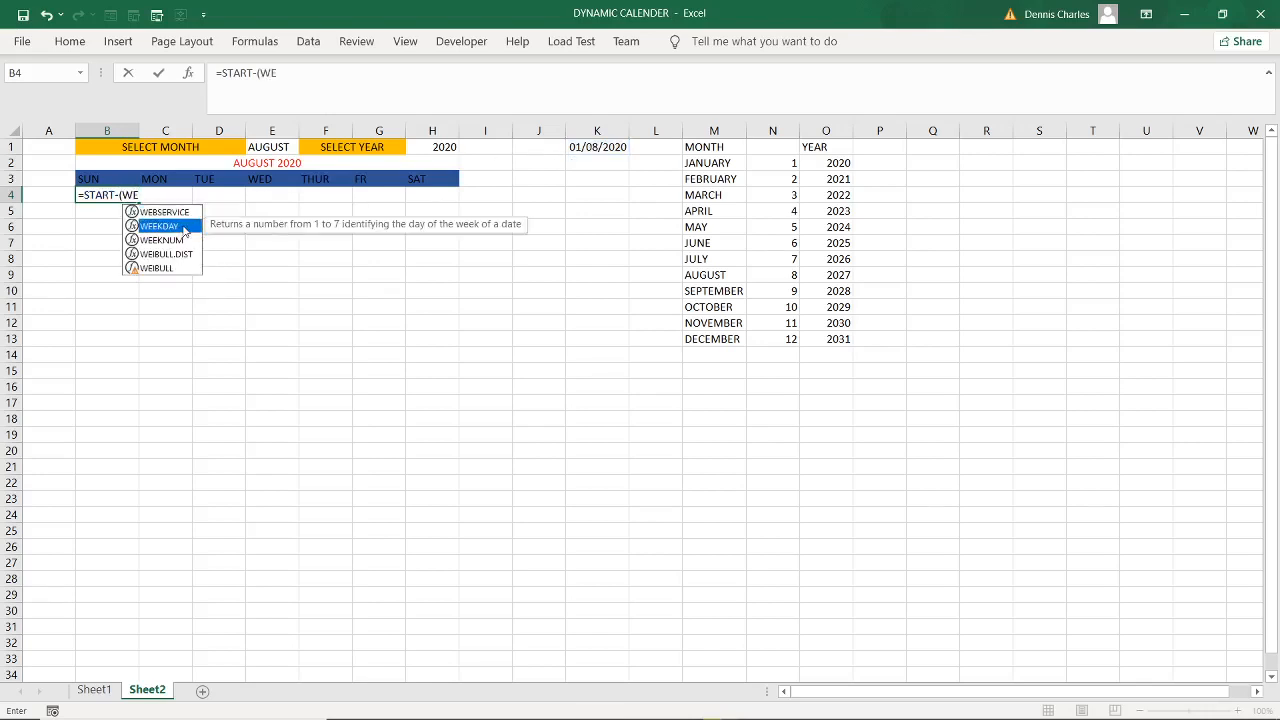
double_click(185, 227)
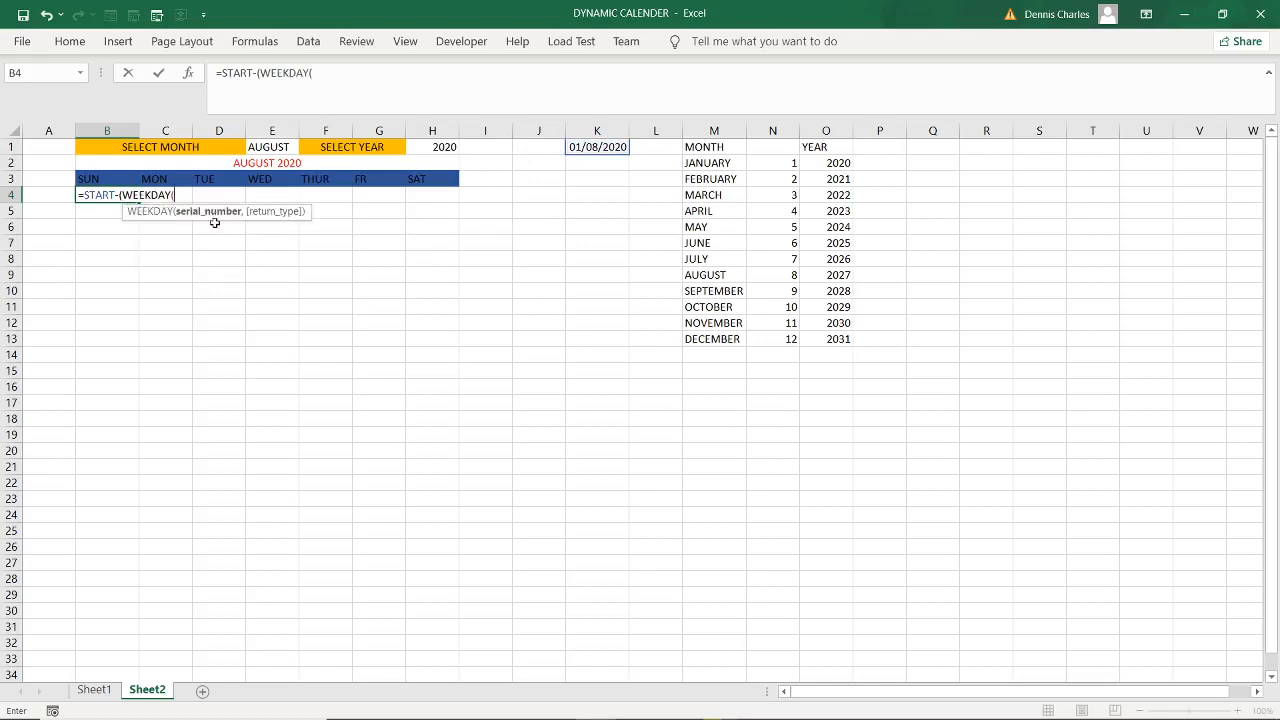
- Complete the B4 formula with START as the WEEKDAY argument, subtract 1 inside the bracket and enter it
click(613, 149)
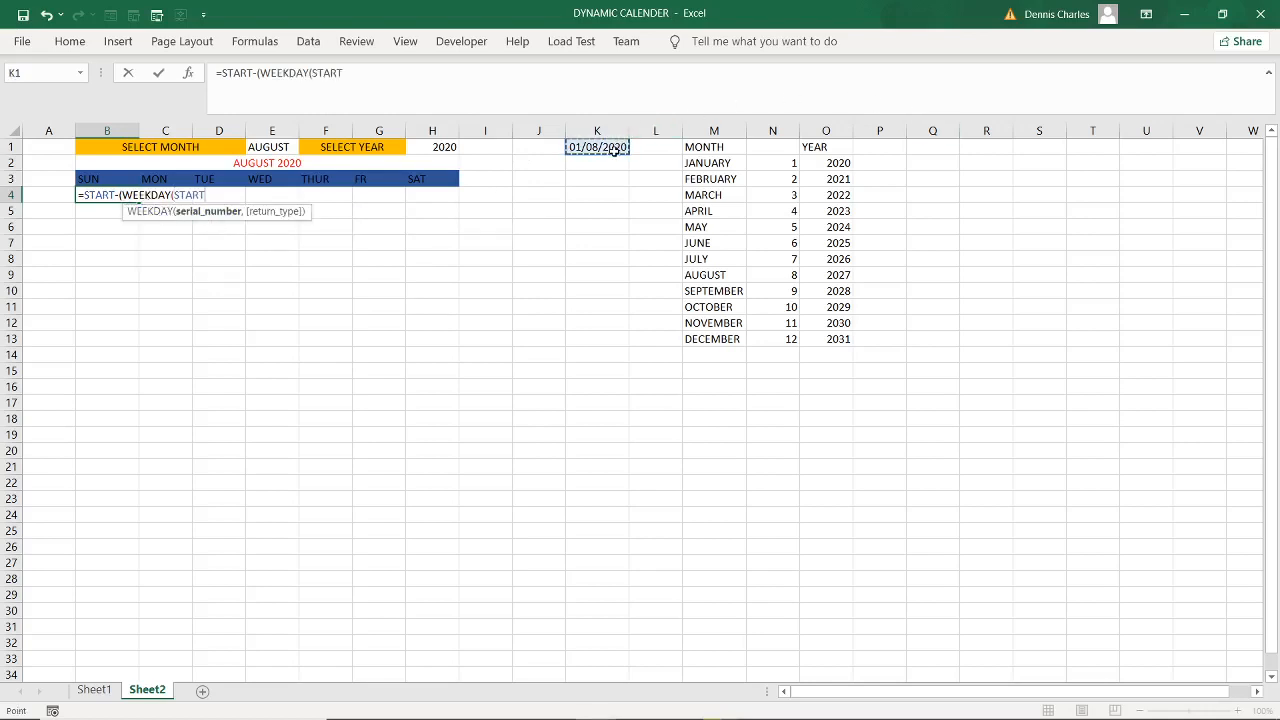
text(()
key(BackSpace)
text())
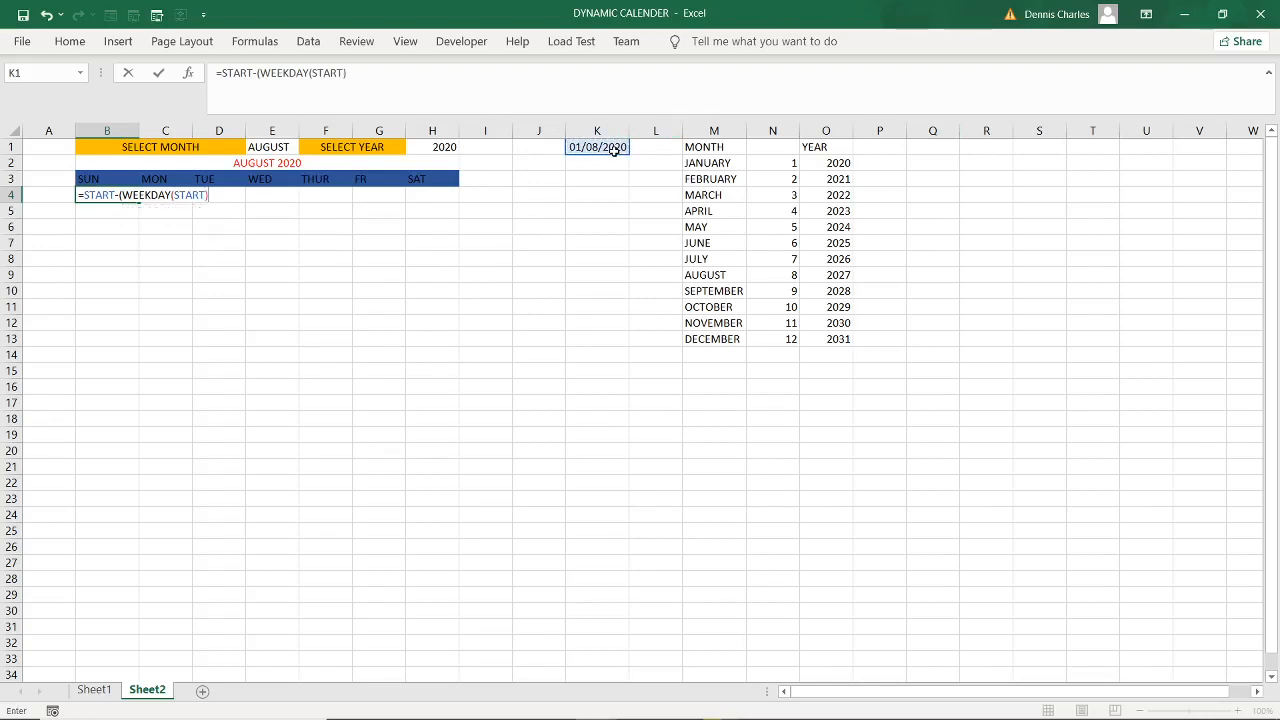
text(-1)
key(Return)
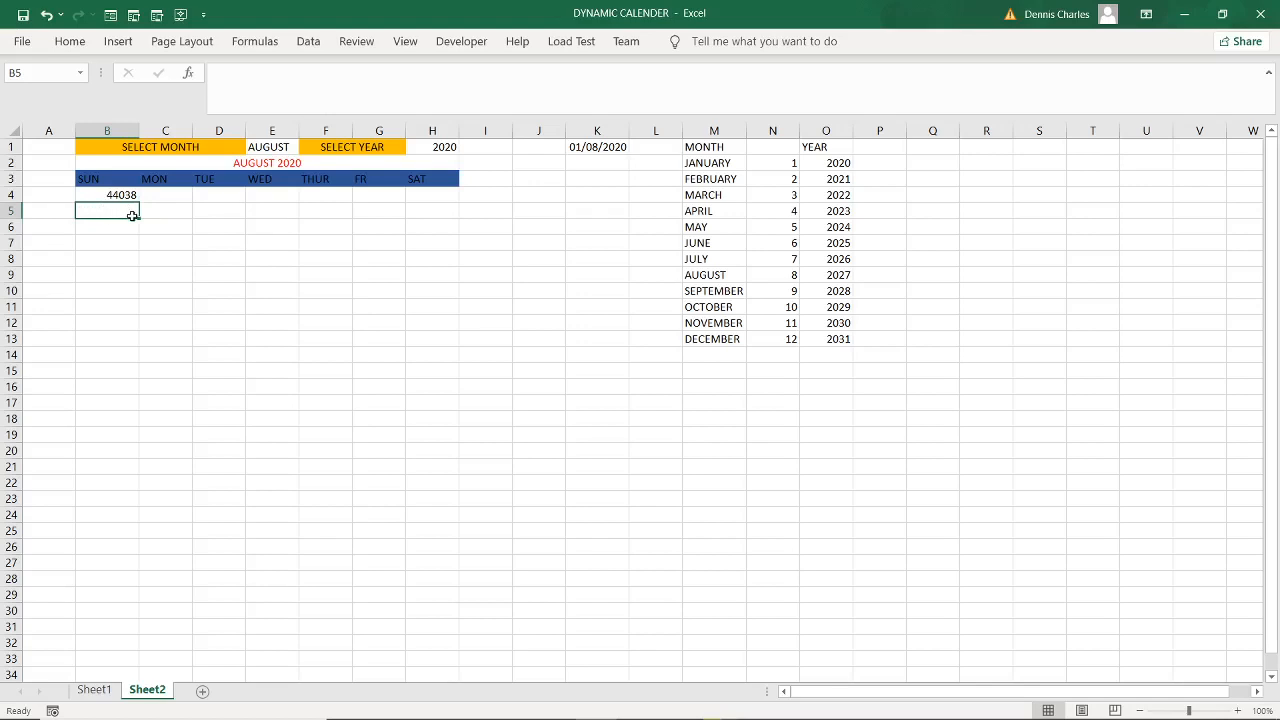
- Select B5:H9 together with C4:H4 and begin an IF formula in C4 with the test B4<>""
drag(133, 217, 137, 217)
drag(137, 216, 434, 277)
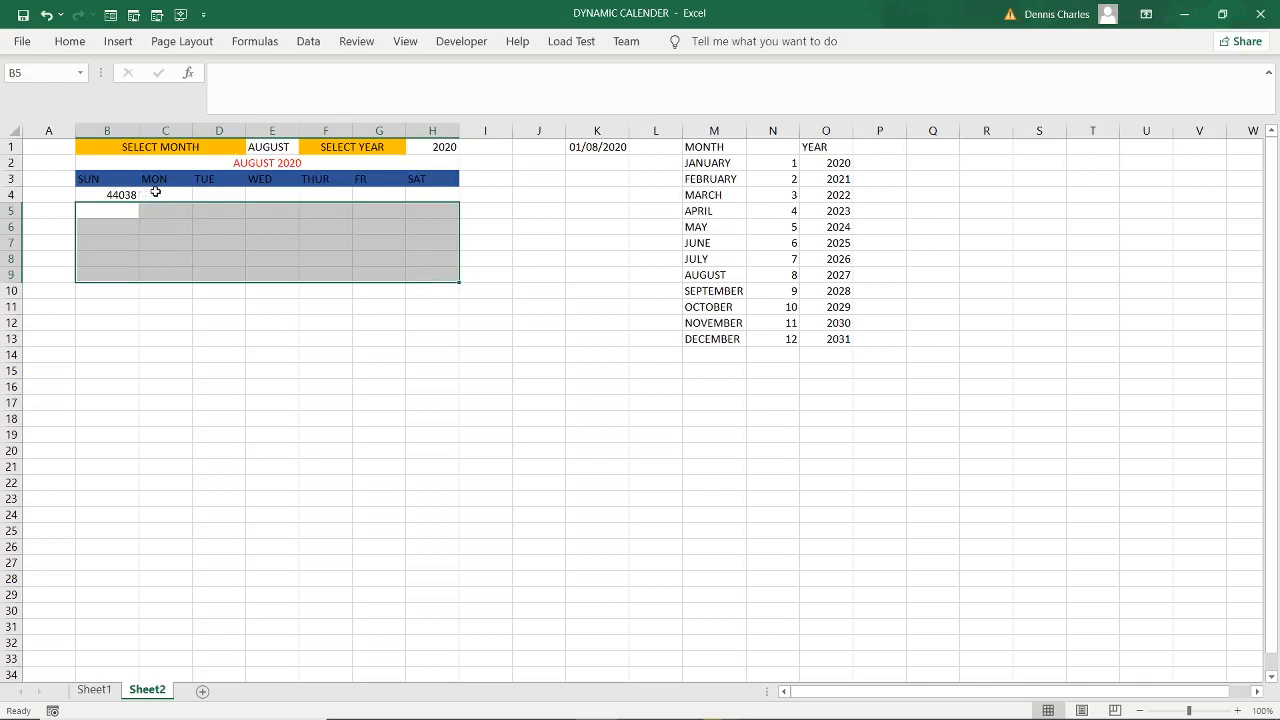
drag(229, 202, 428, 198)
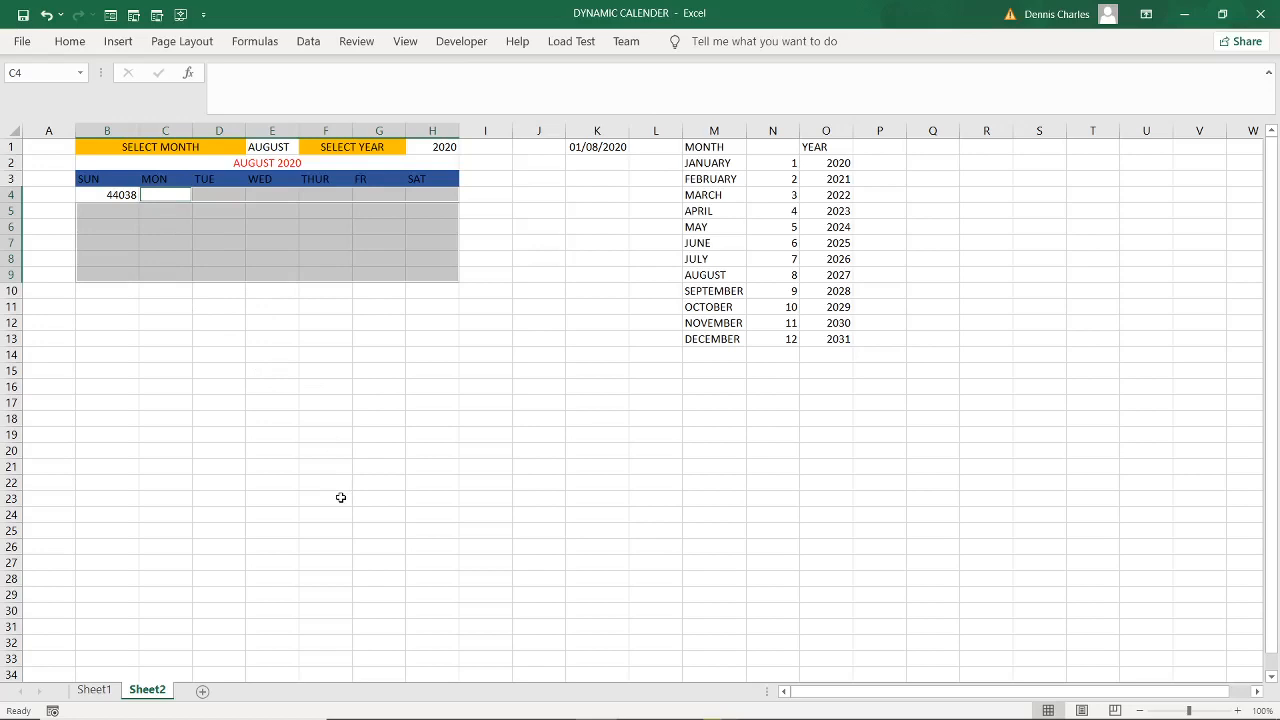
text(=)
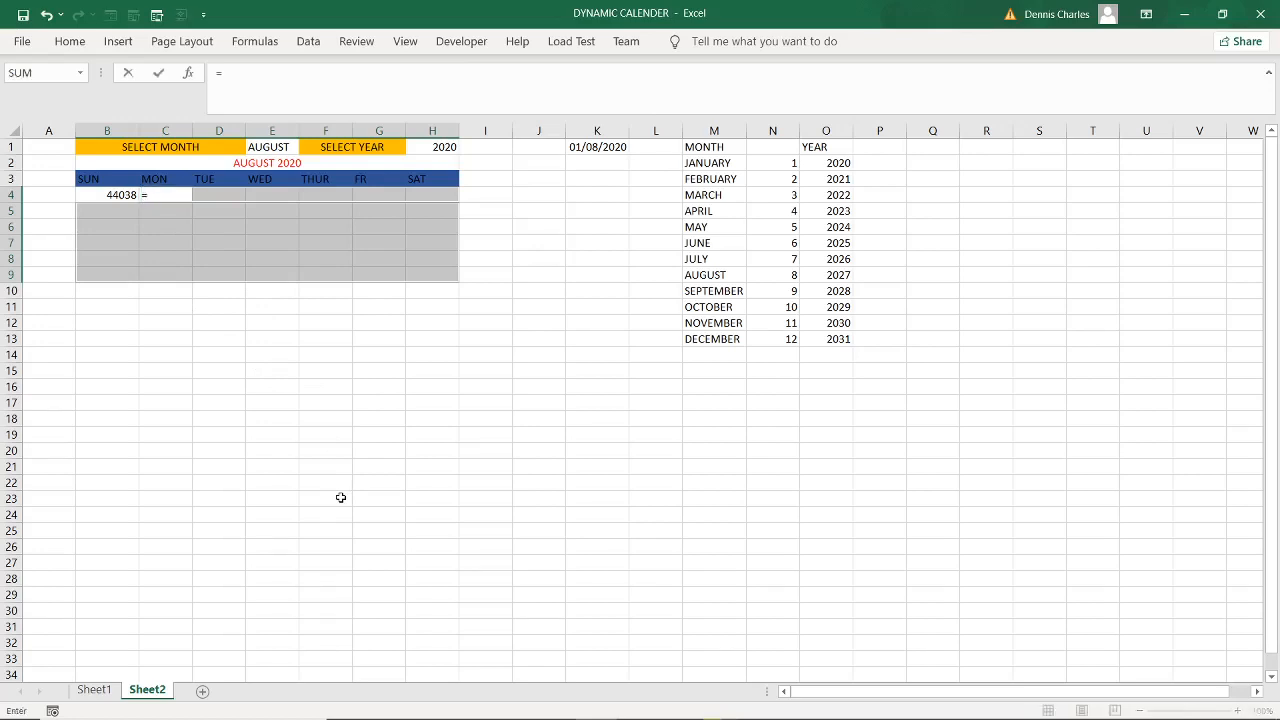
text(IF)
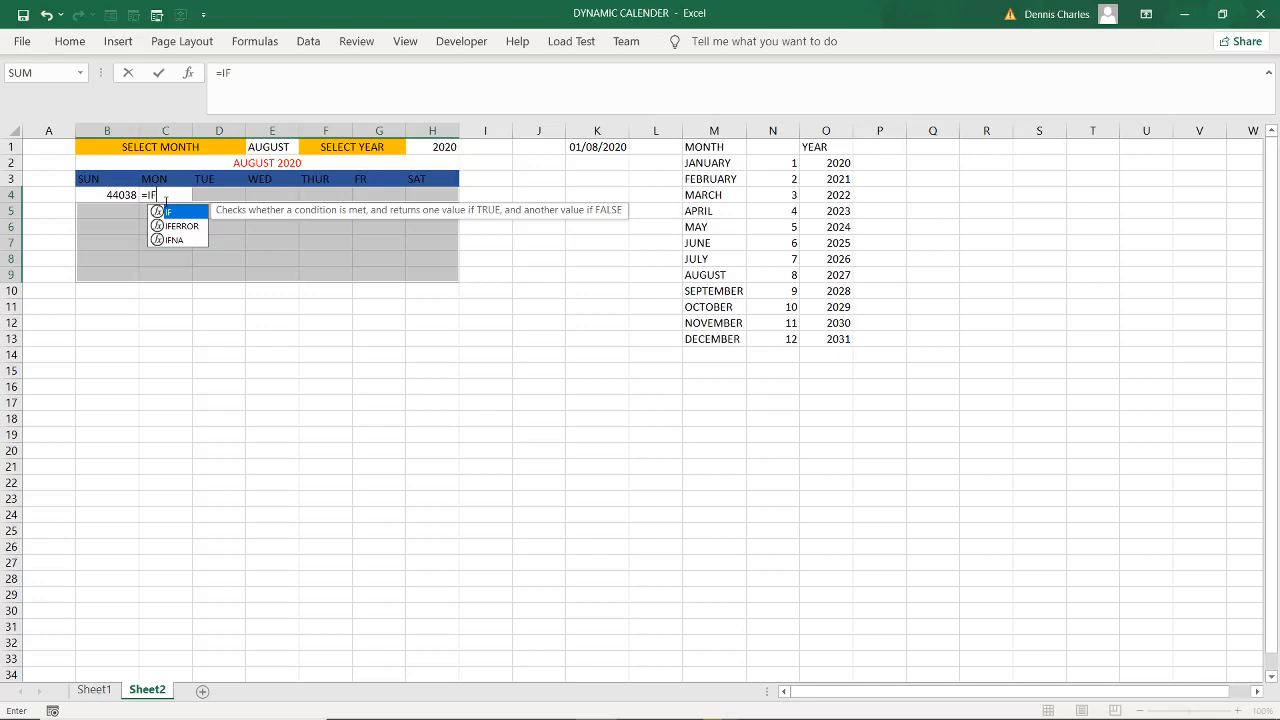
text(()
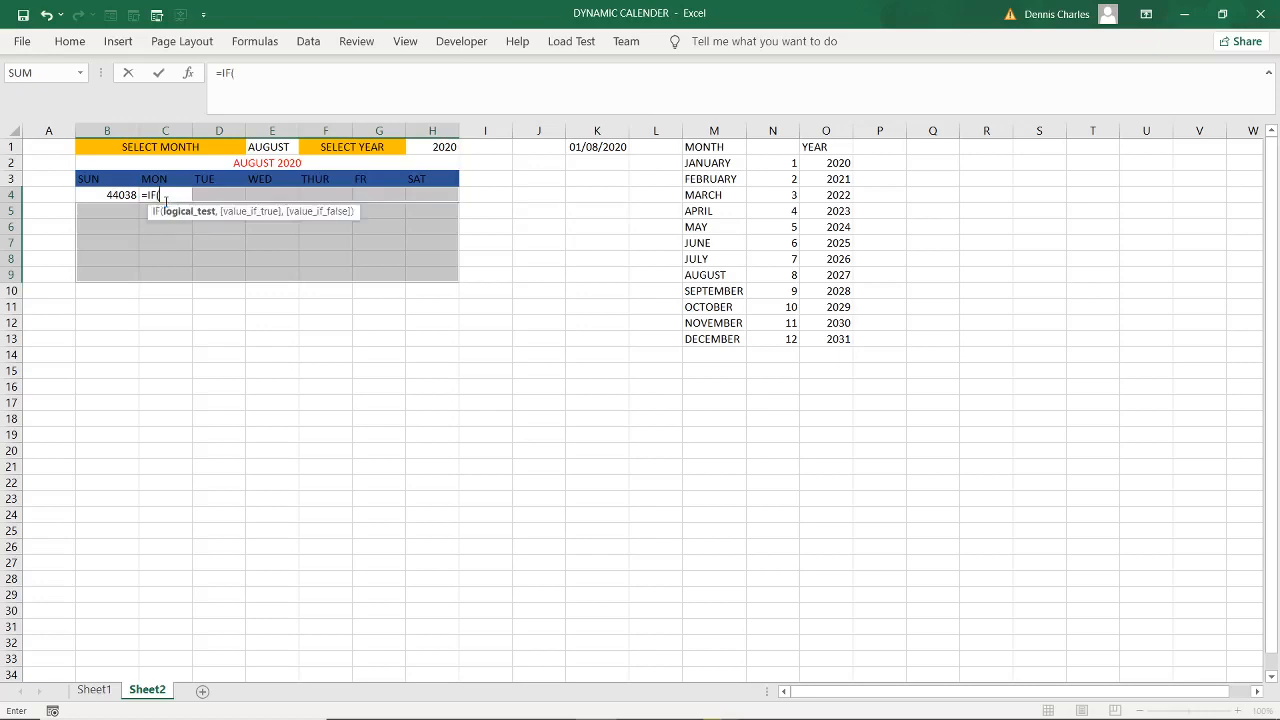
click(111, 194)
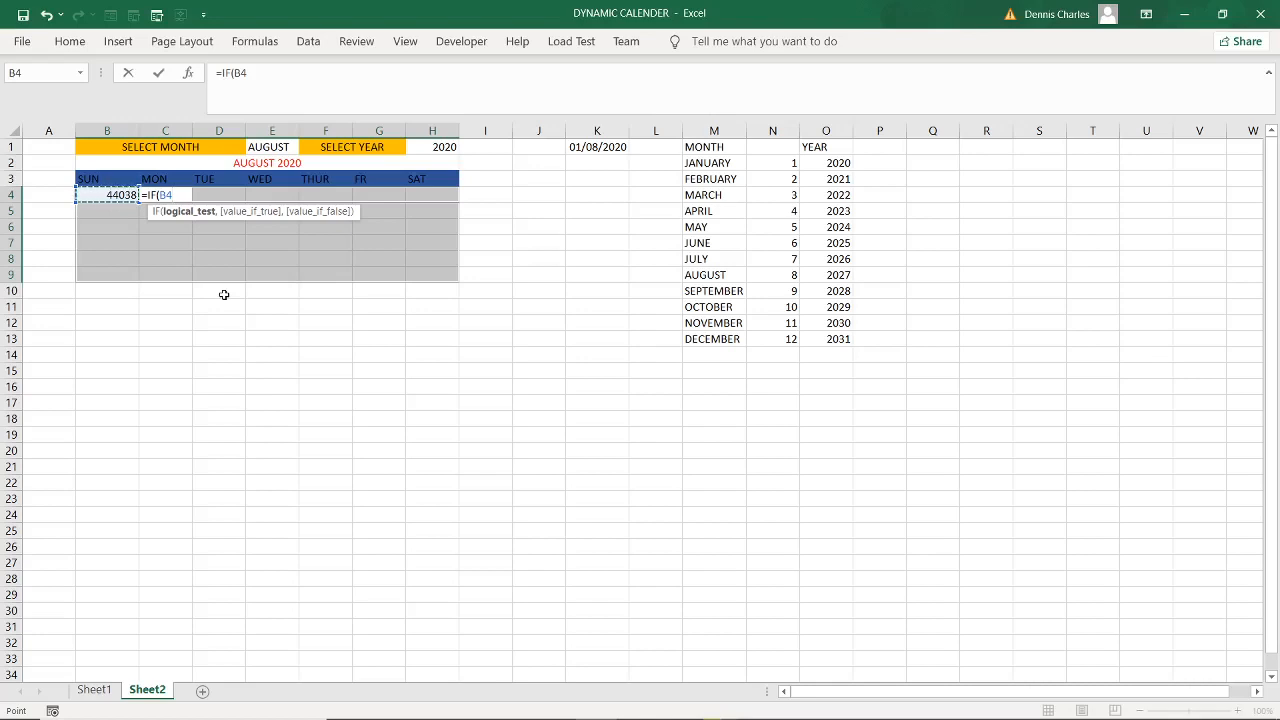
text(<>"")
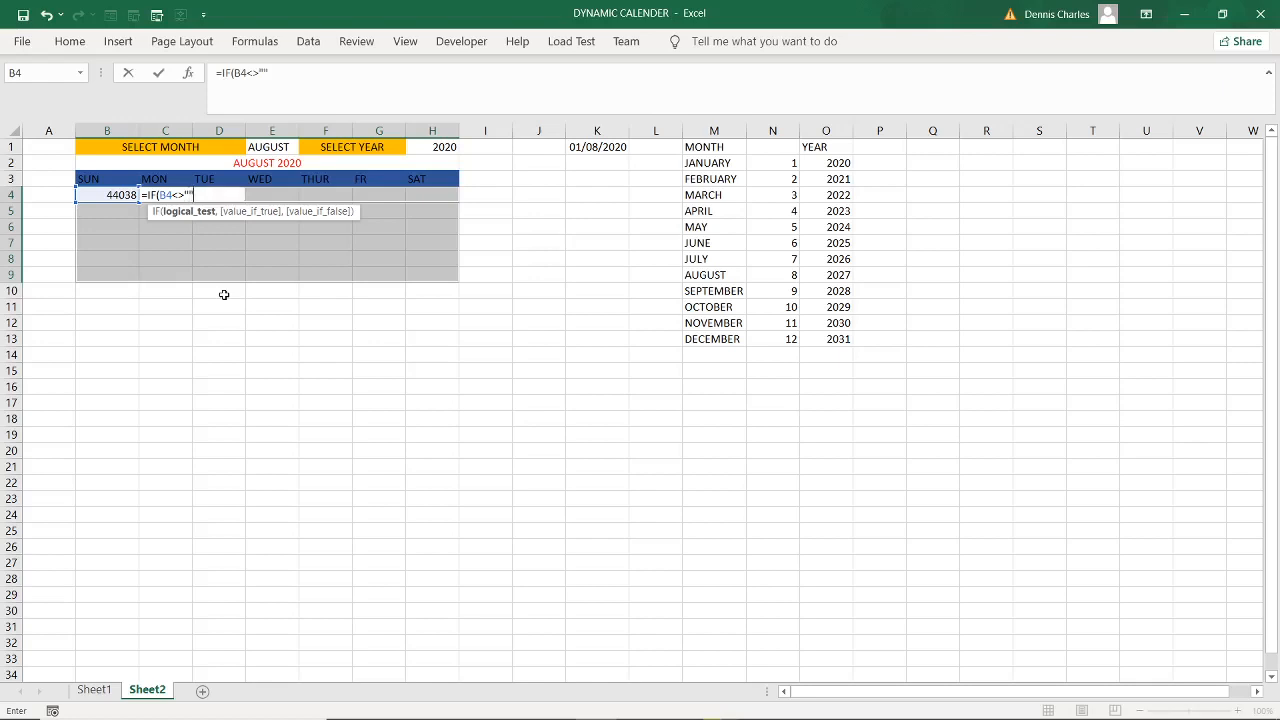
- Complete the C4 formula with B4+1 as the true value and $H3+1 as the false value, and enter it
text(,)
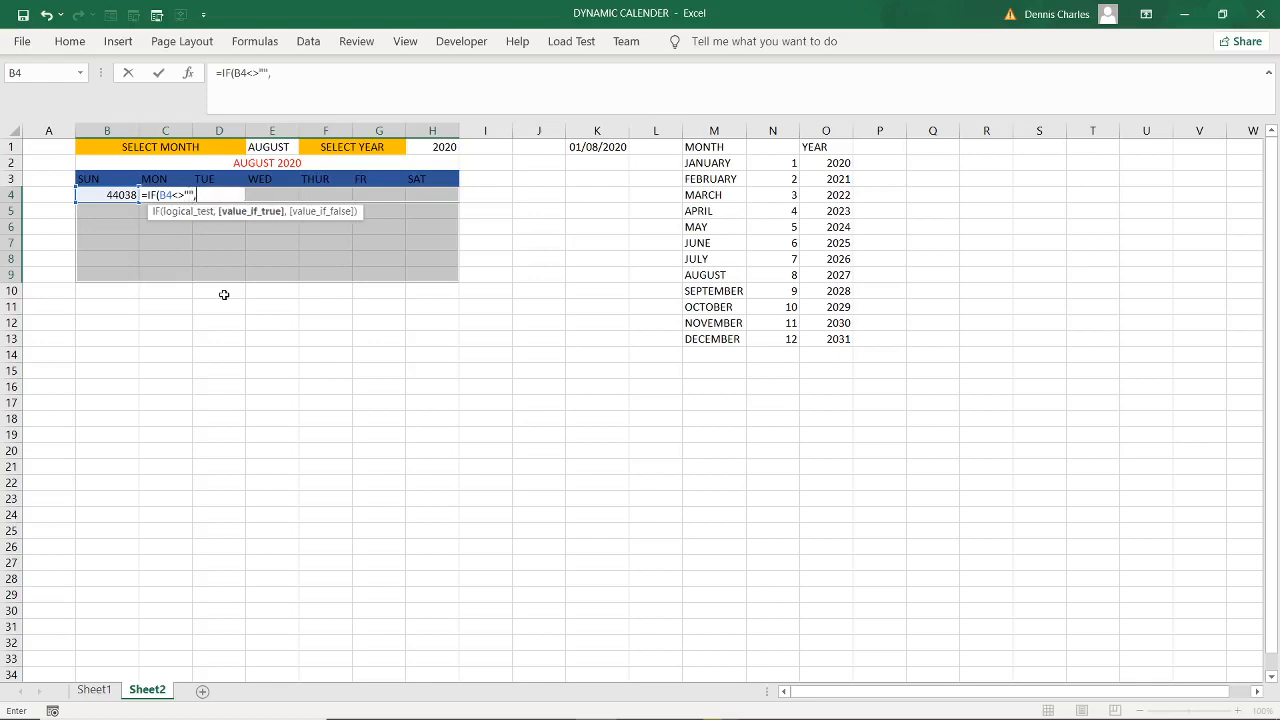
click(125, 196)
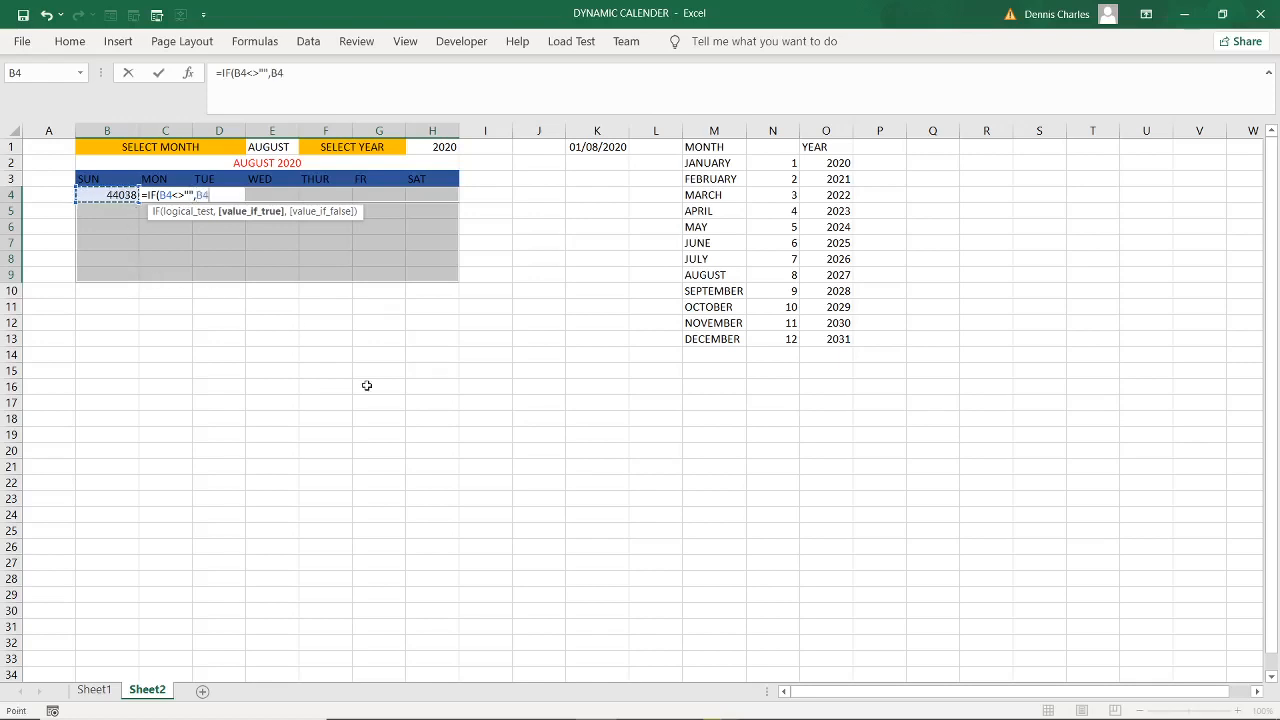
text(+1,)
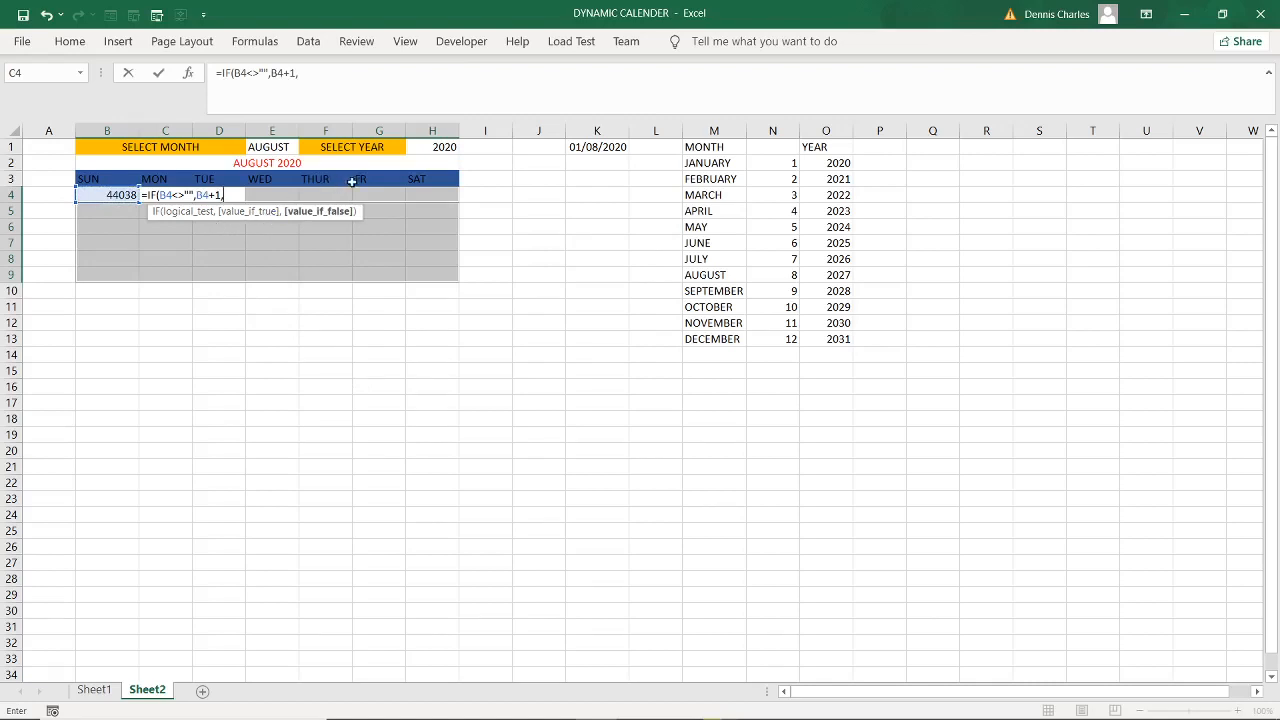
click(420, 178)
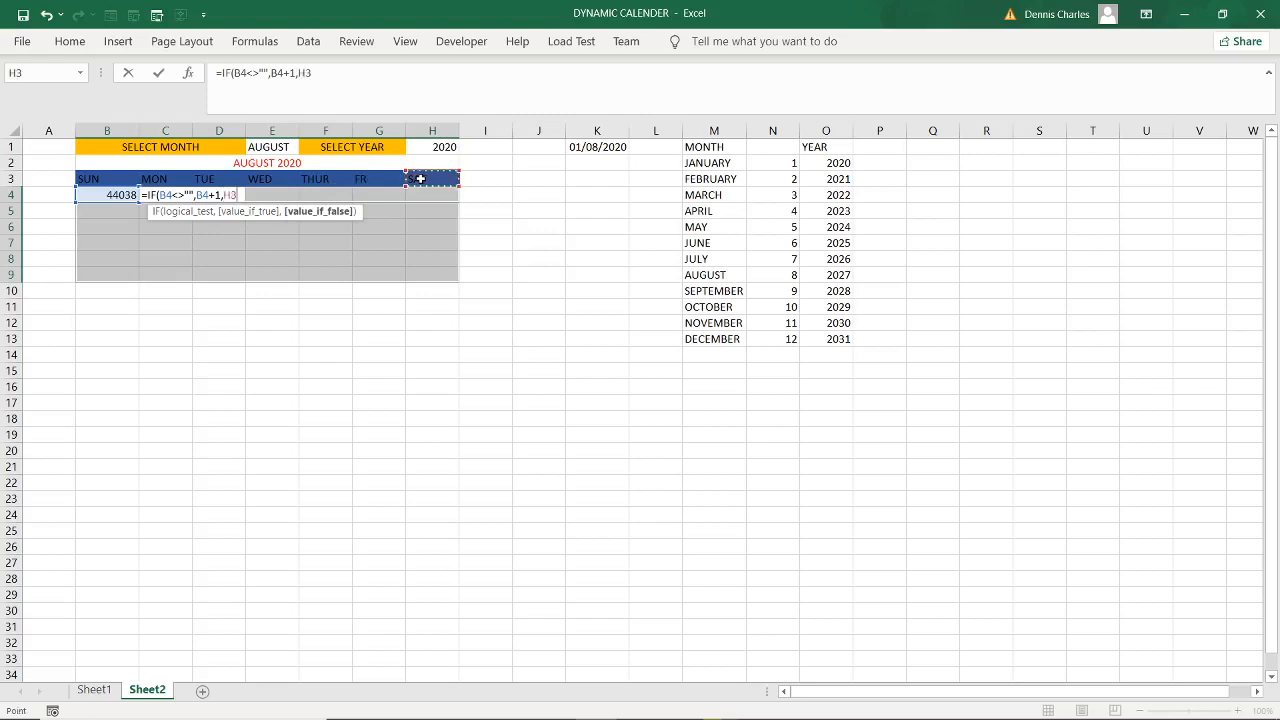
click(225, 194)
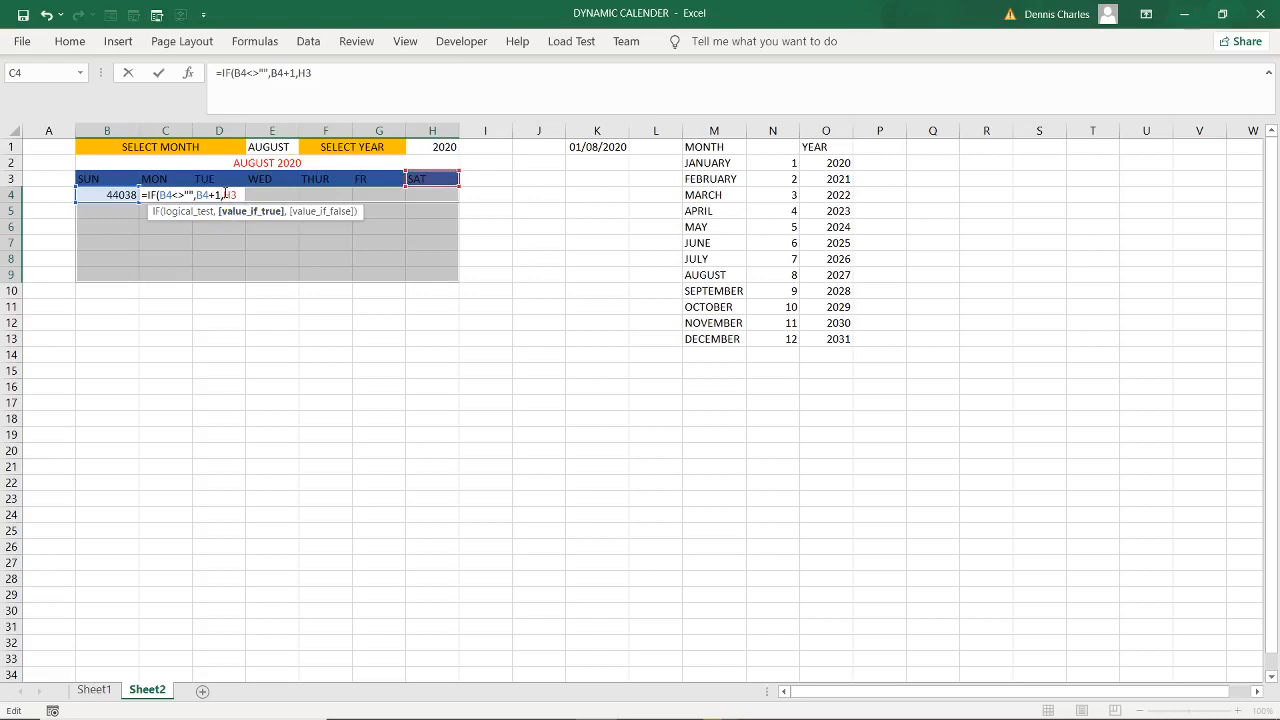
click(225, 194)
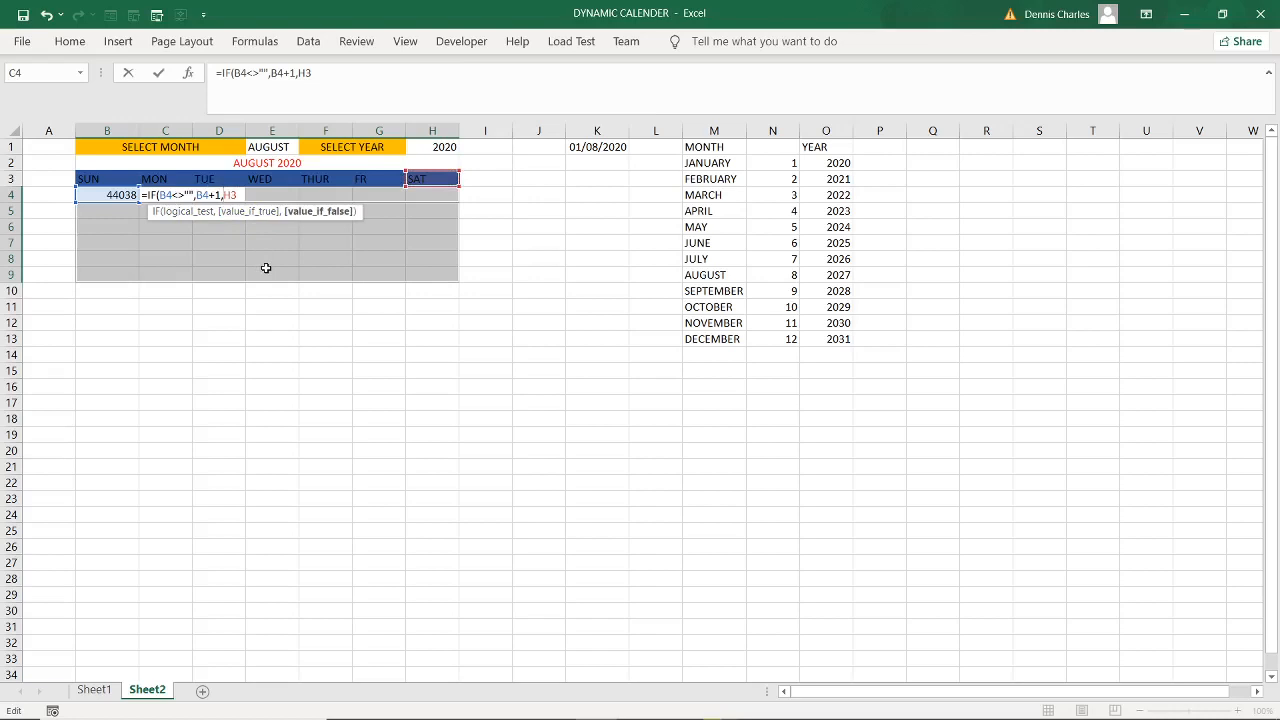
text($H3+1)
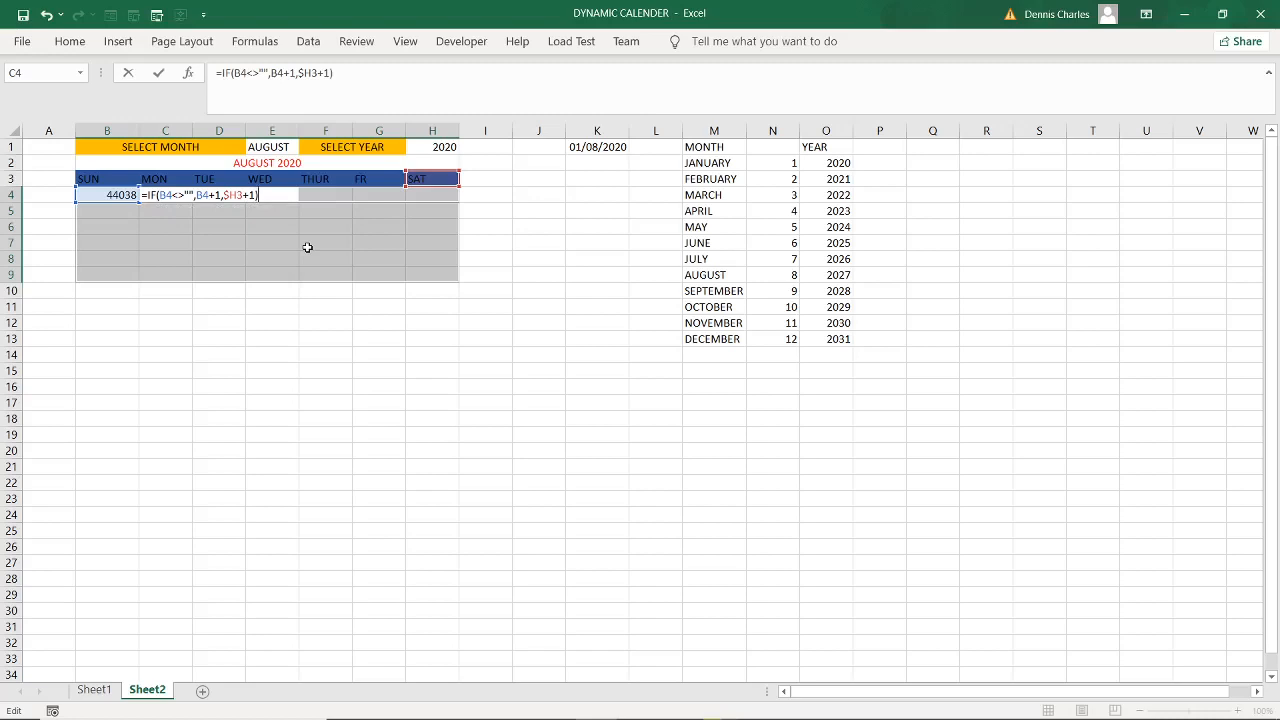
key(Tab)
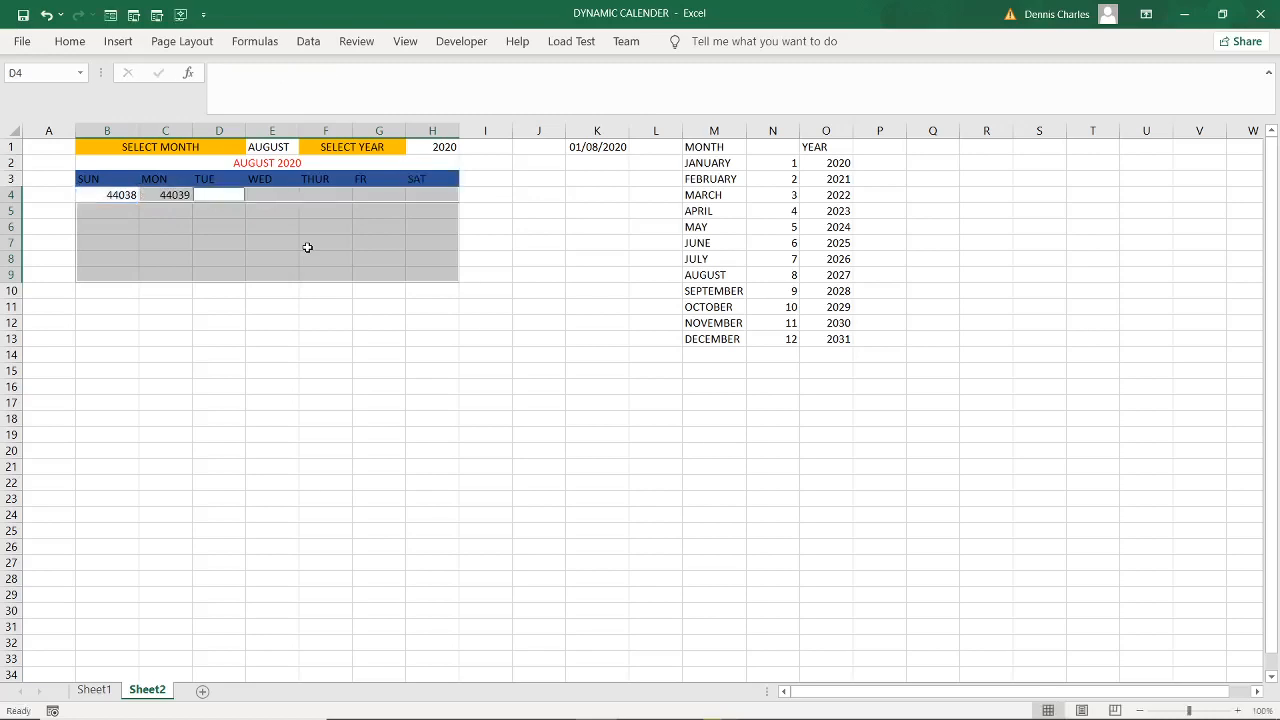
click(176, 196)
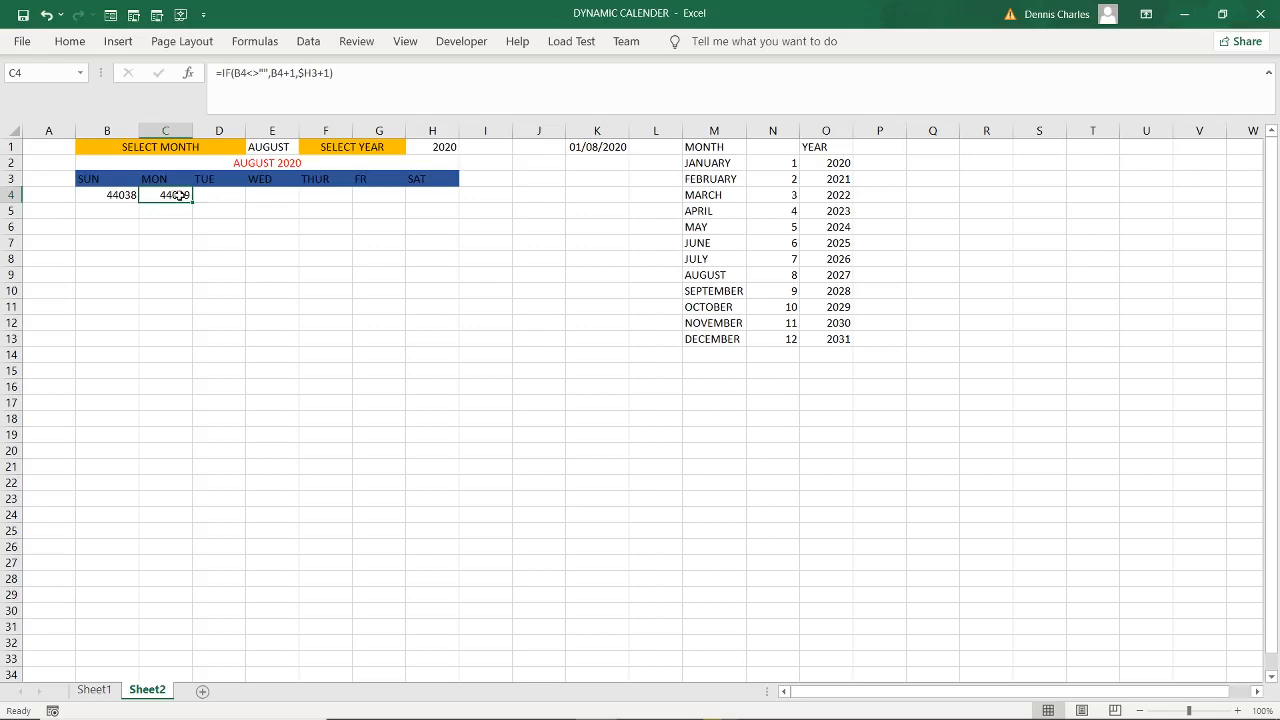
double_click(176, 196)
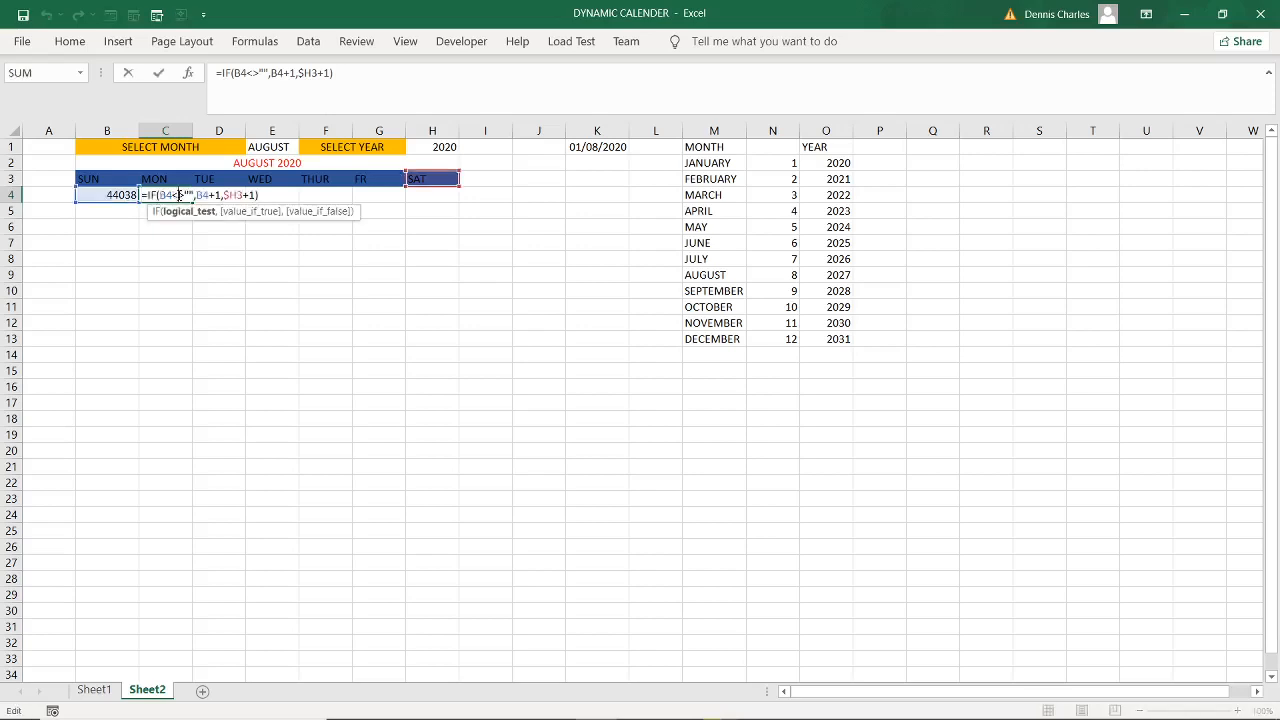
click(306, 244)
click(250, 245)
click(236, 244)
click(136, 226)
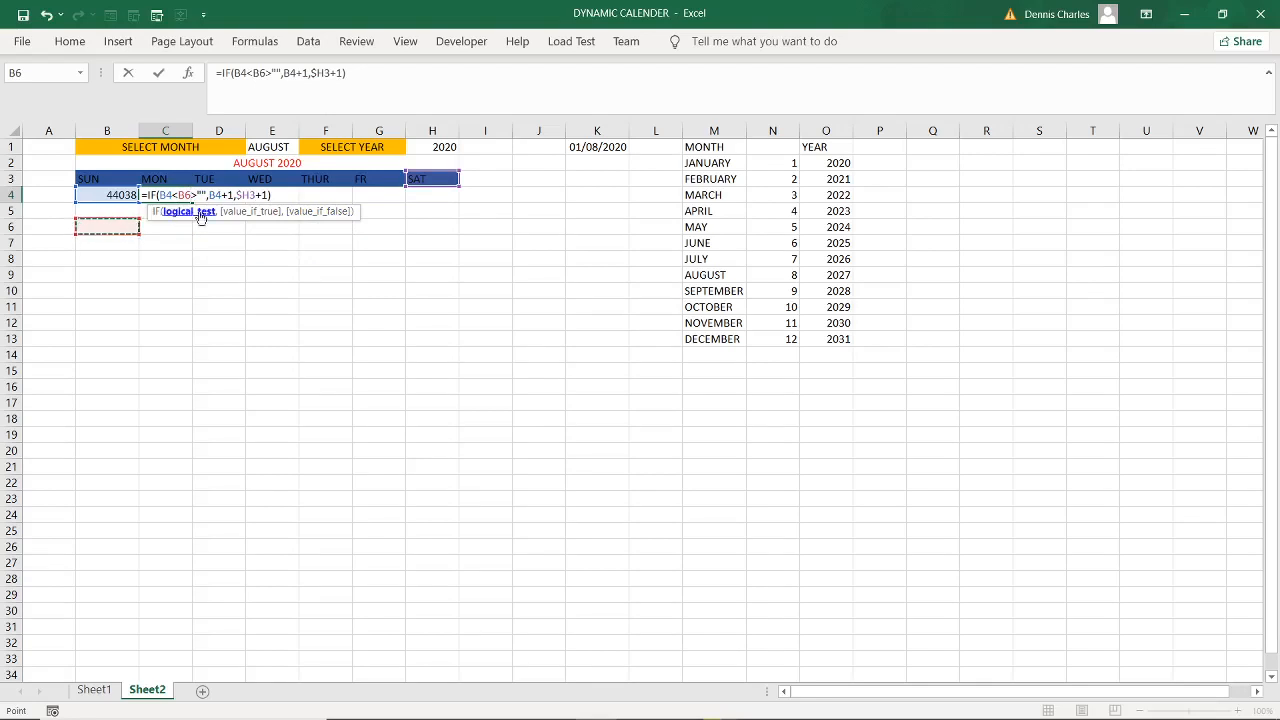
click(414, 211)
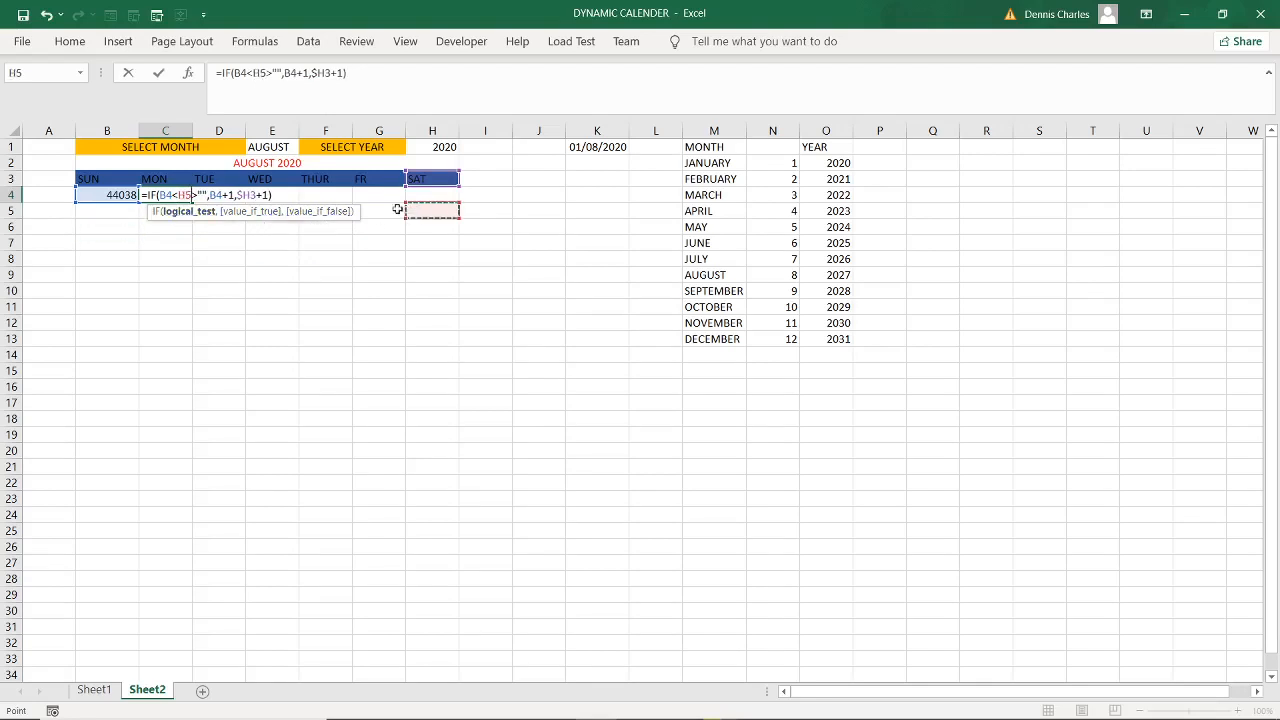
click(288, 196)
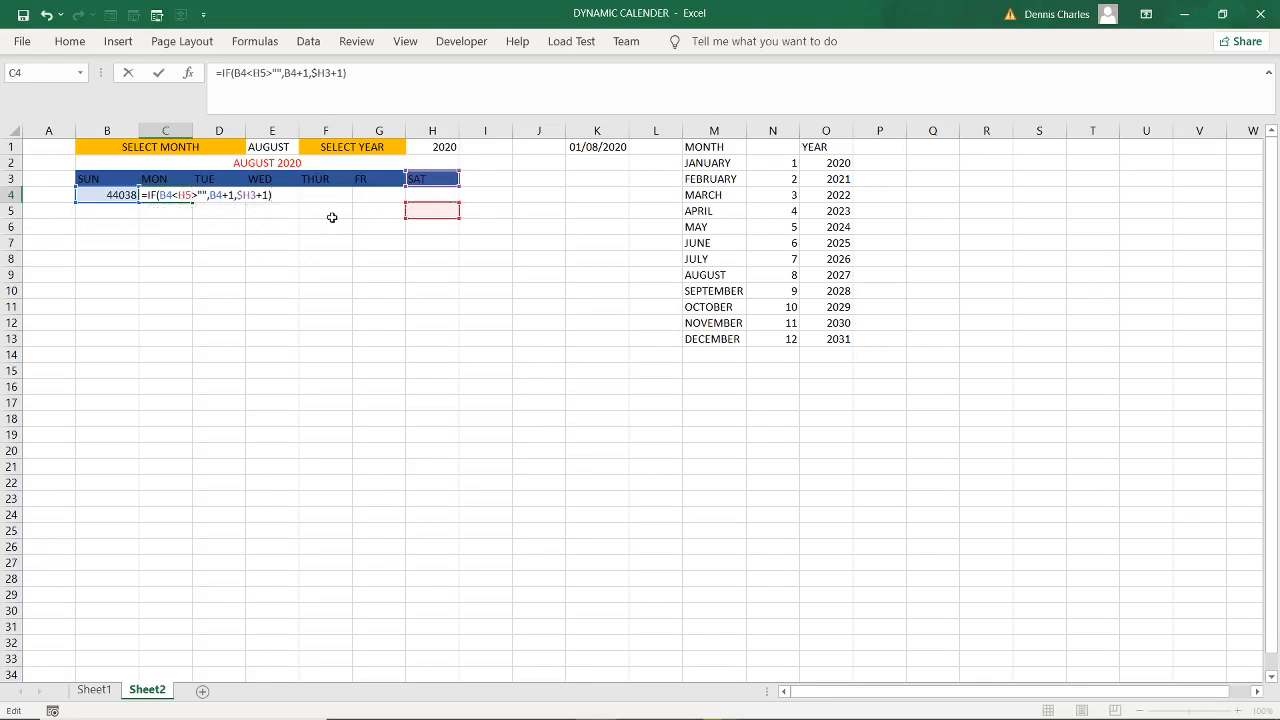
key(Return)
click(169, 196)
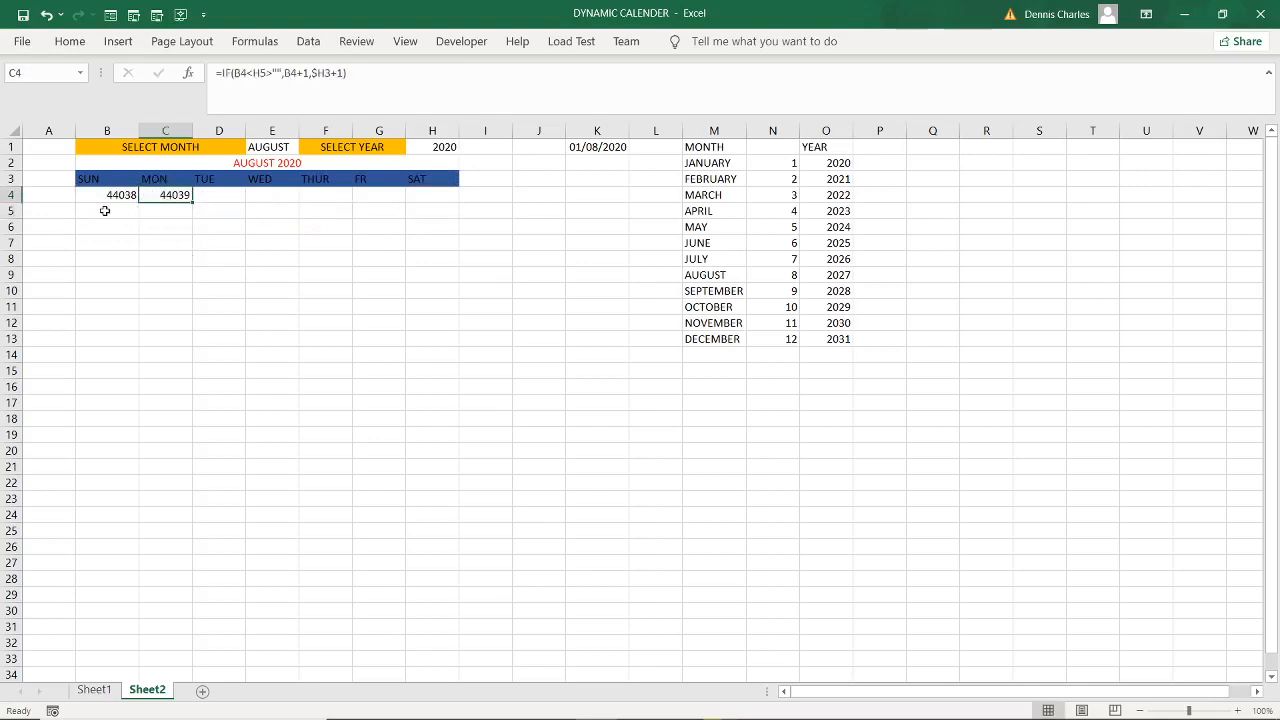
drag(104, 211, 422, 272)
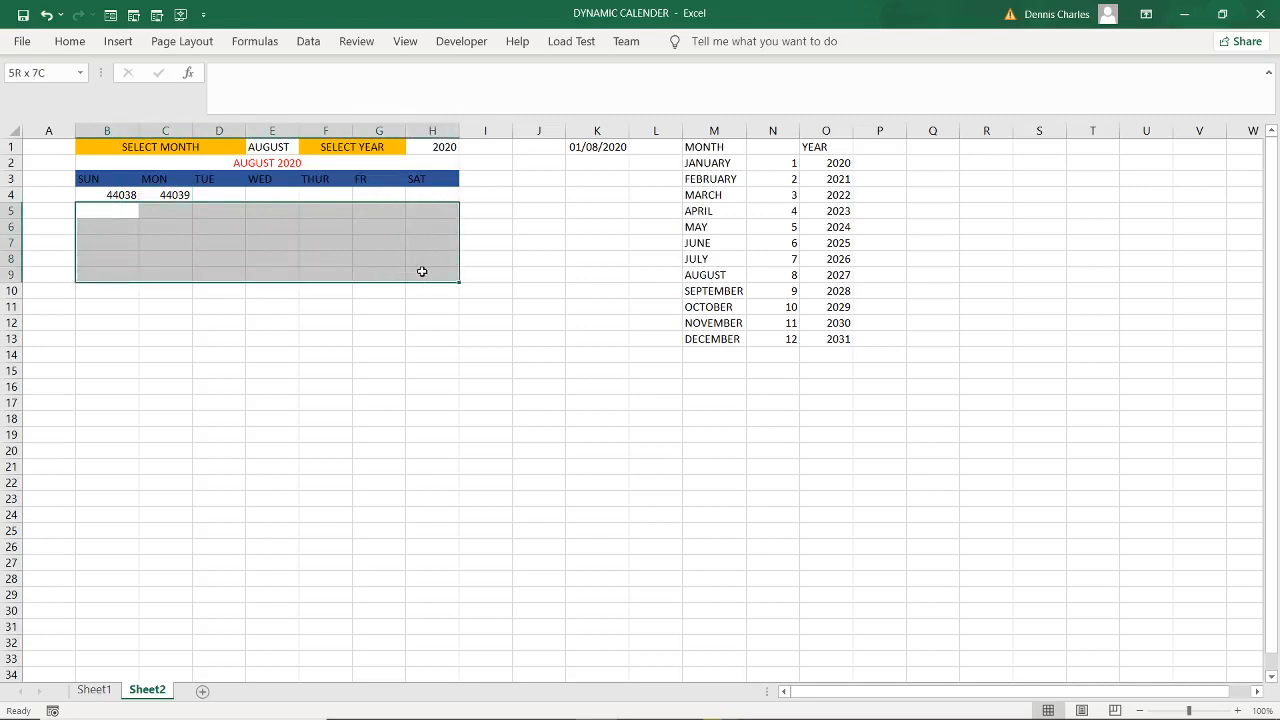
drag(422, 272, 422, 272)
drag(177, 195, 411, 194)
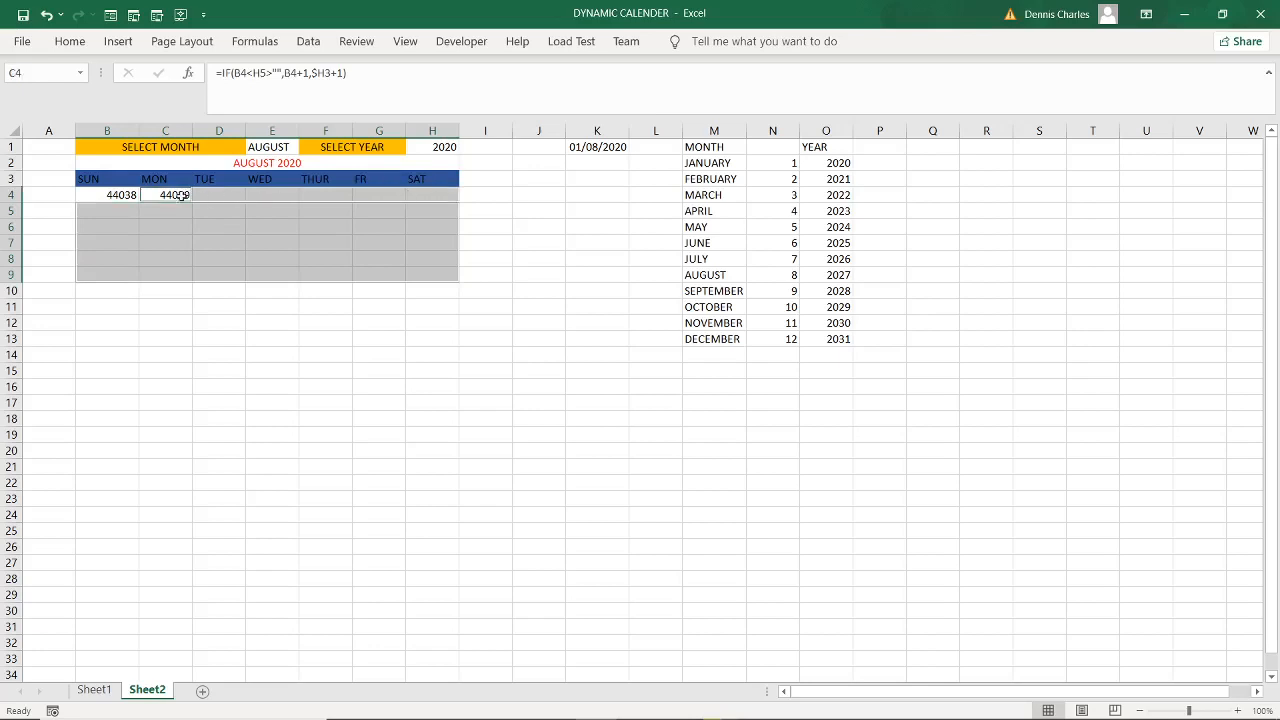
click(170, 195)
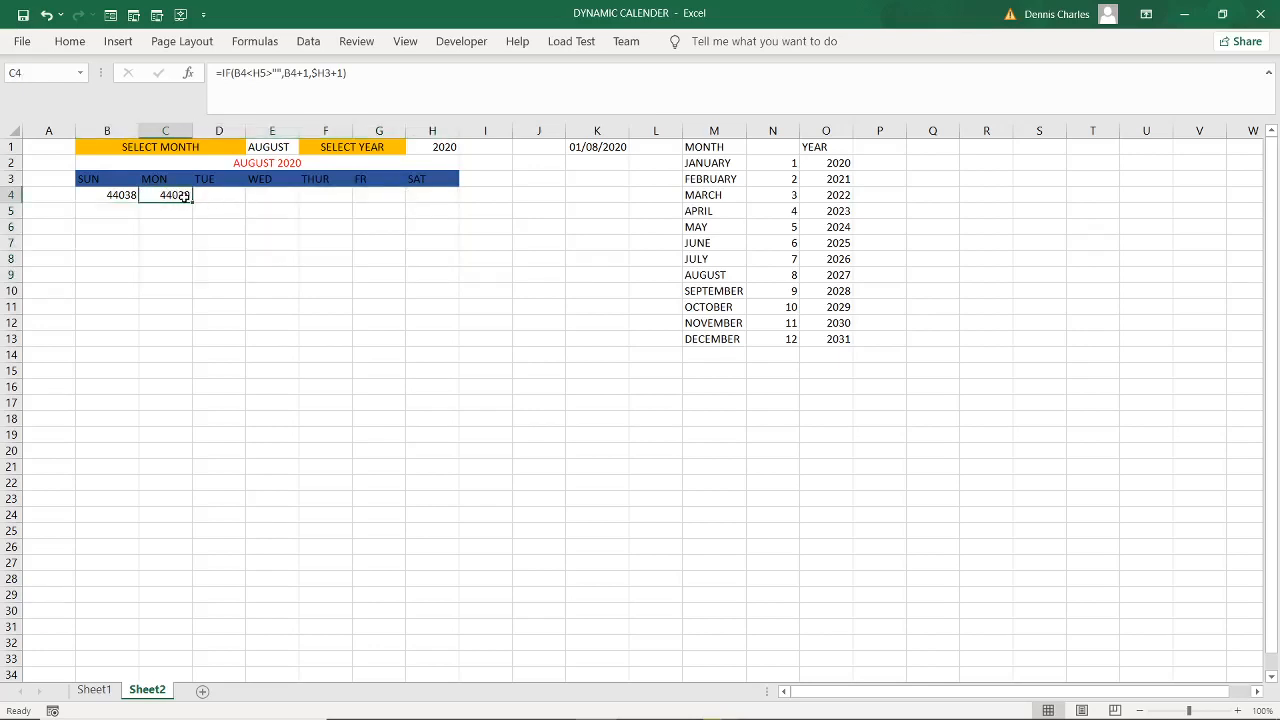
- Select B5:H9 together with C4:H4 and start a new IF formula in C4 with the test B4<>""
drag(103, 214, 264, 265)
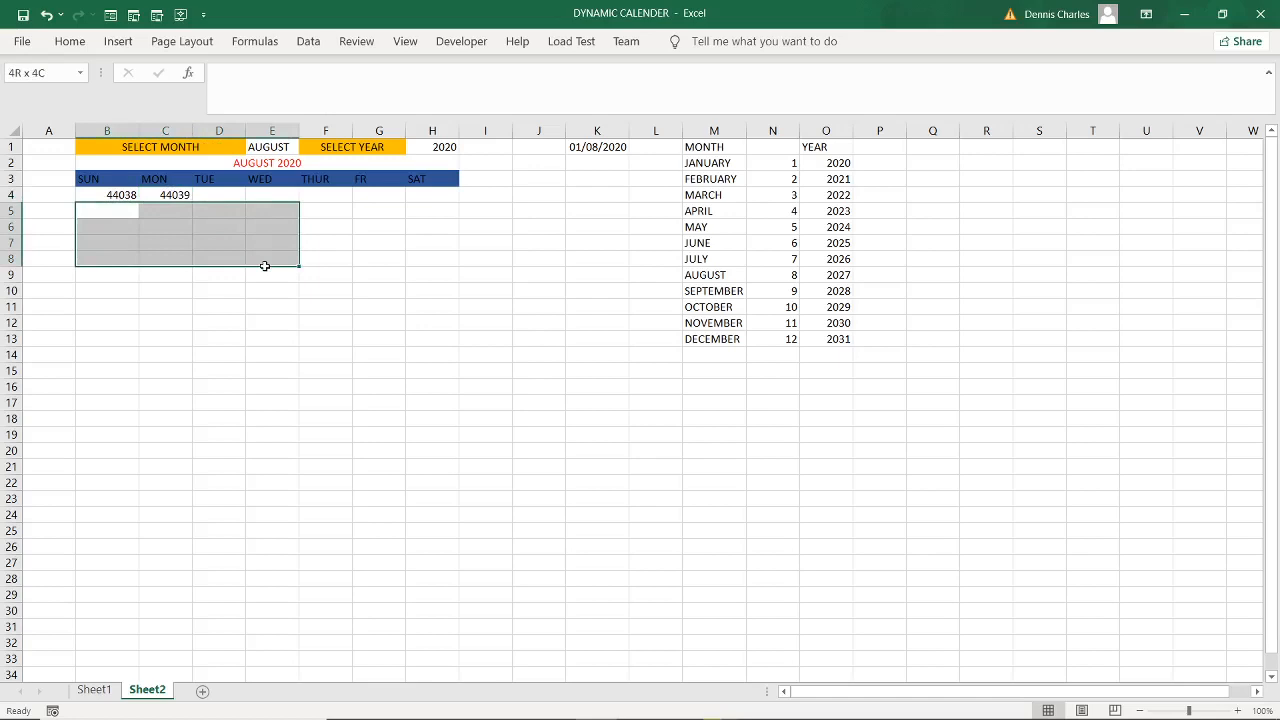
drag(264, 265, 420, 277)
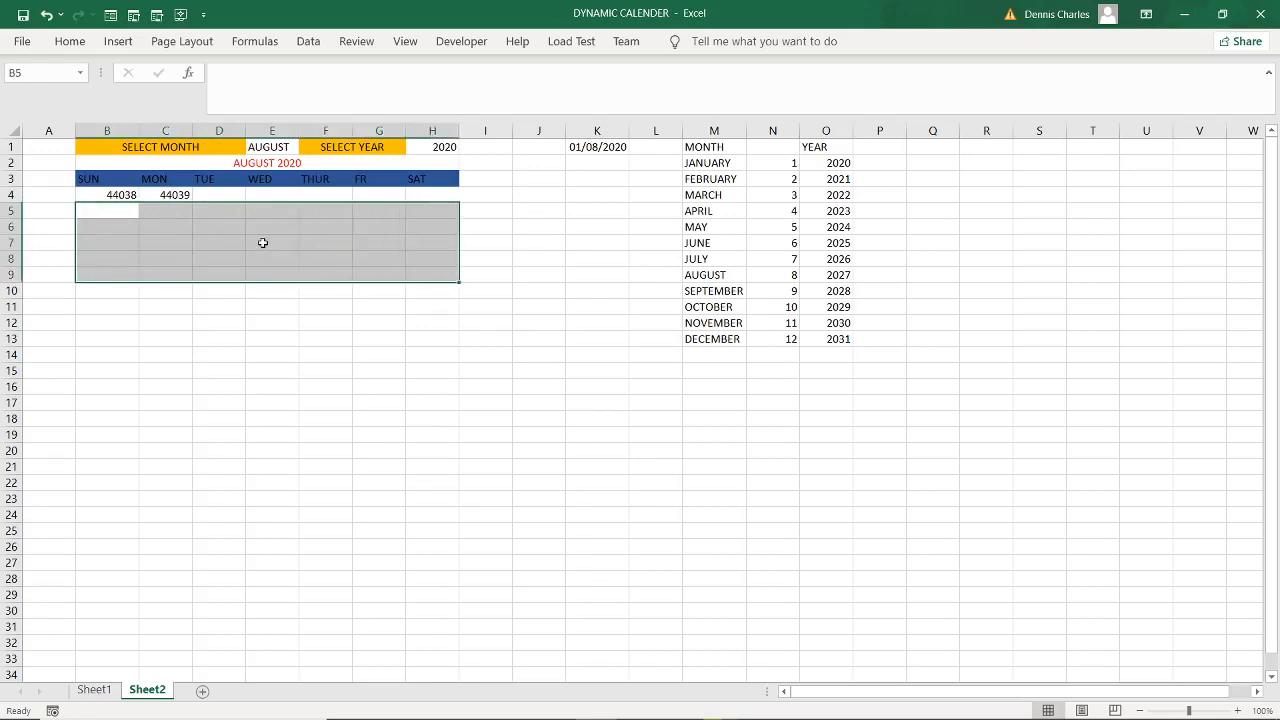
click(180, 194)
drag(201, 197, 414, 194)
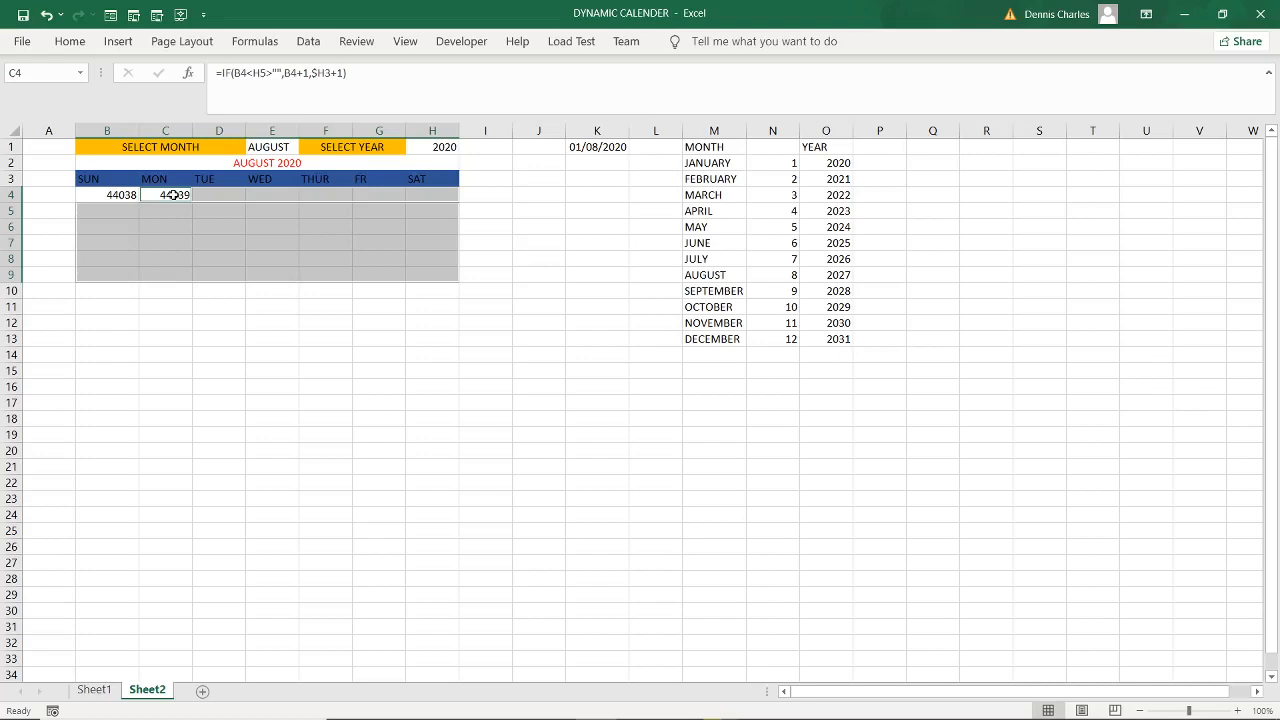
double_click(174, 194)
key(Escape)
text(=)
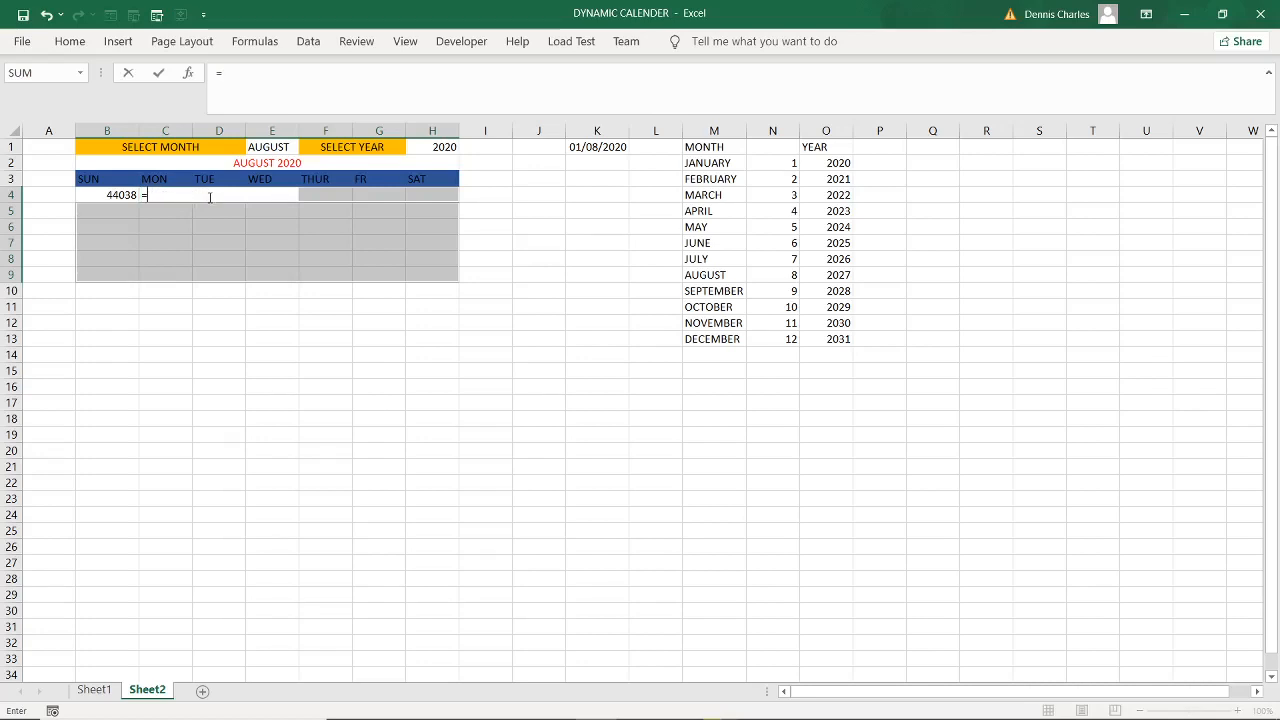
text(IF)
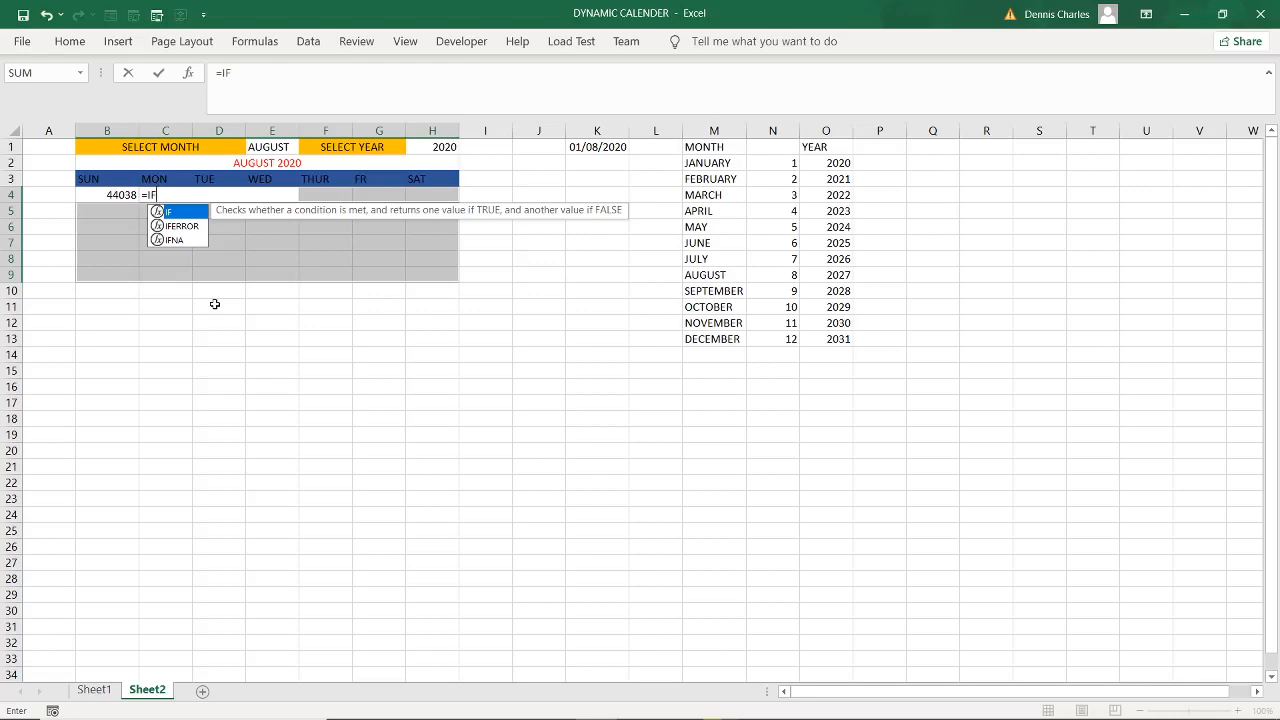
text(()
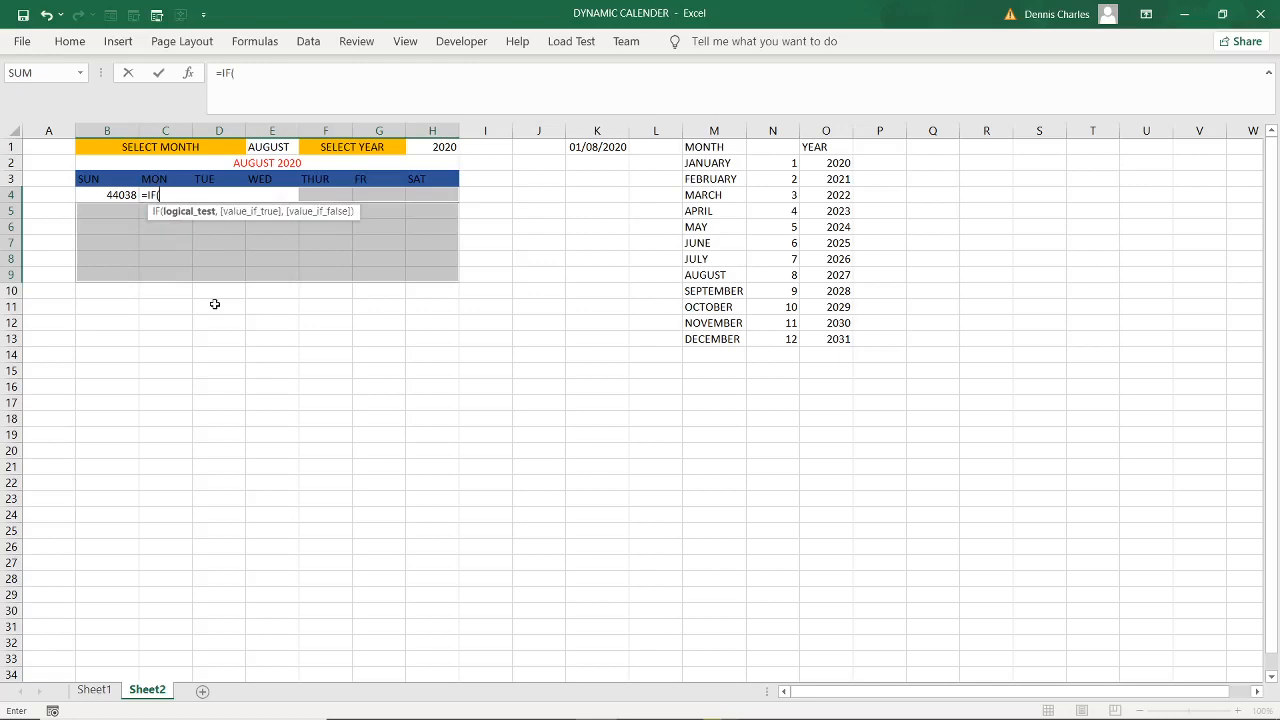
click(110, 197)
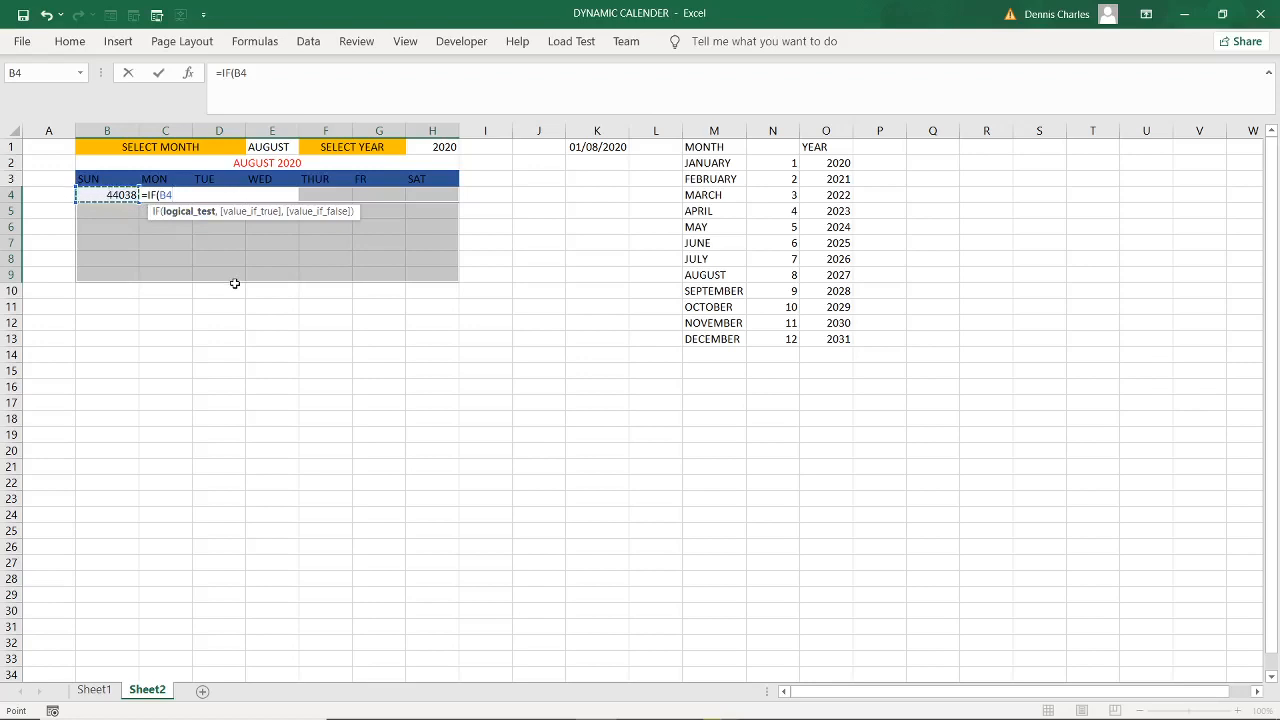
text(<>"",)
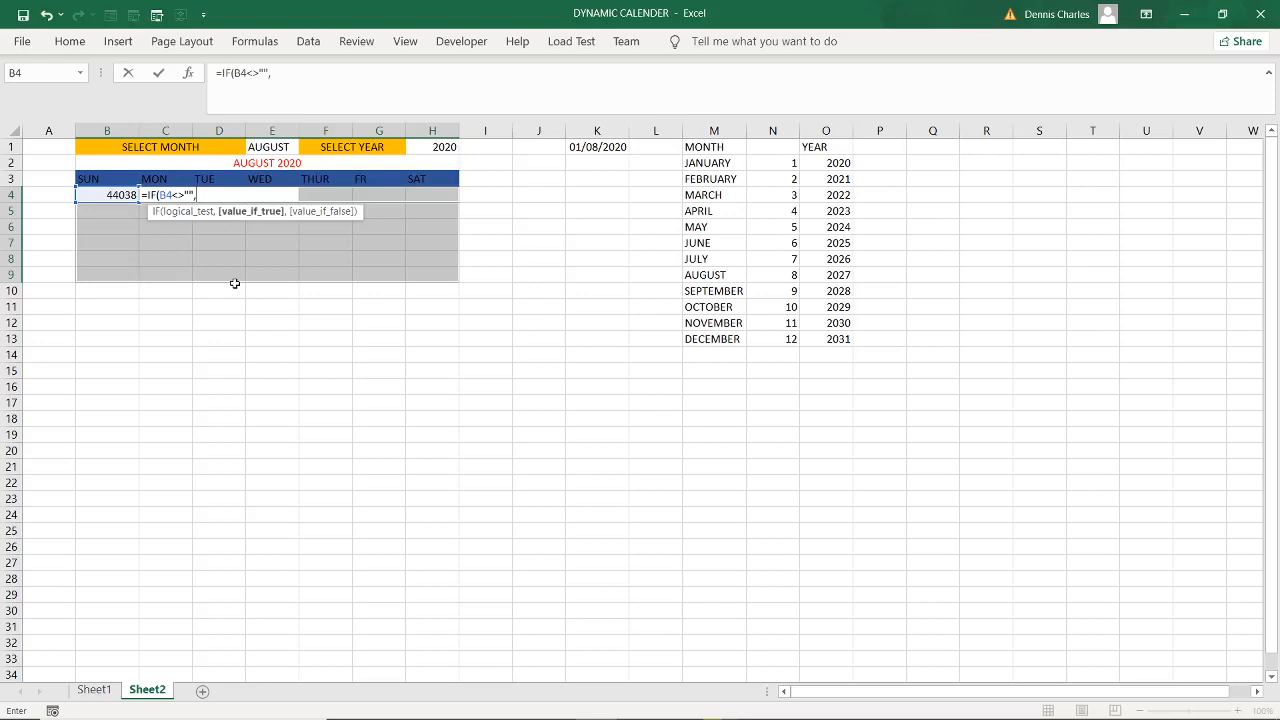
- Finish the IF formula with B4+1 if true and $H3+1 if false, and enter it into all selected cells at once
click(107, 195)
text(+)
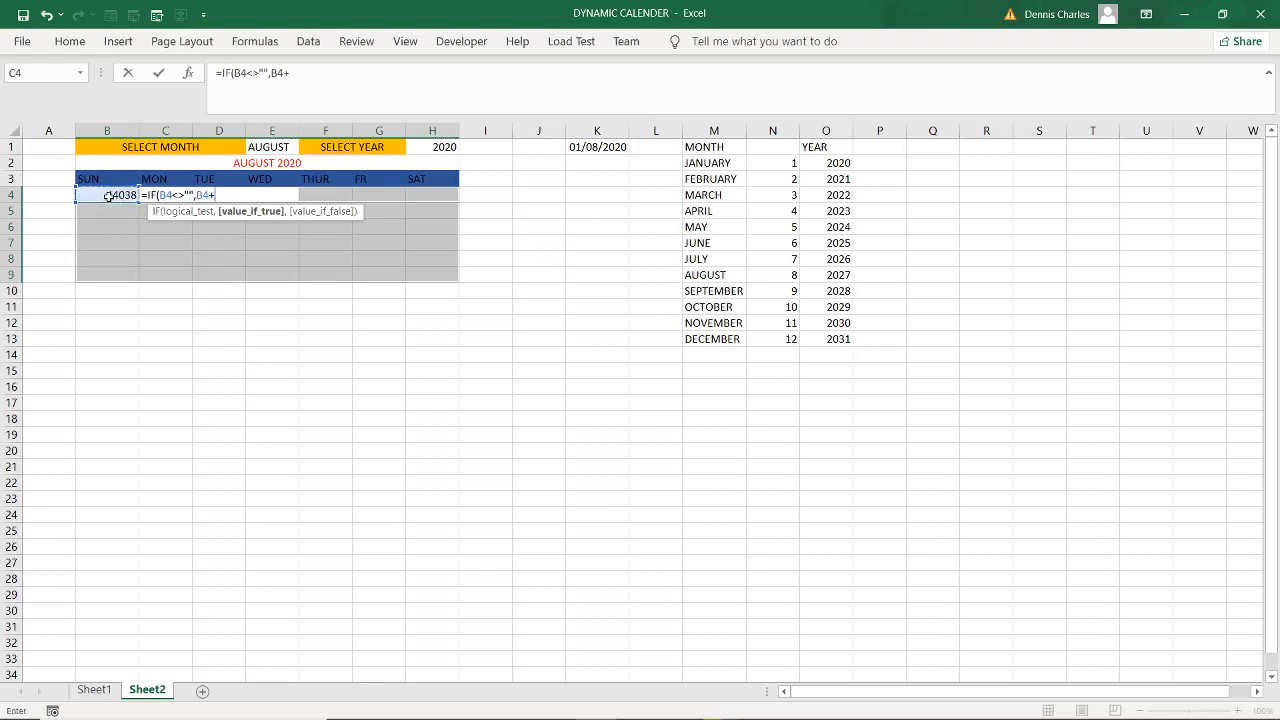
text(1,)
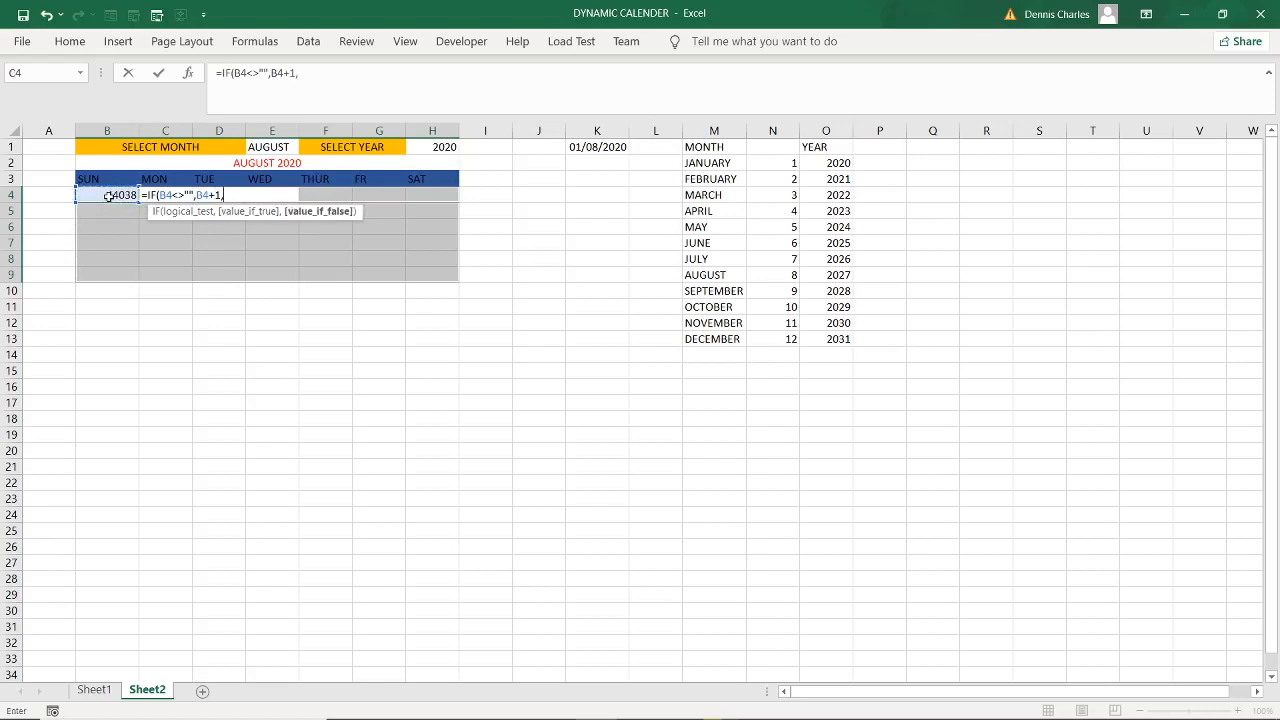
click(423, 180)
click(224, 196)
text($H3)
click(247, 195)
text(+1)
text())
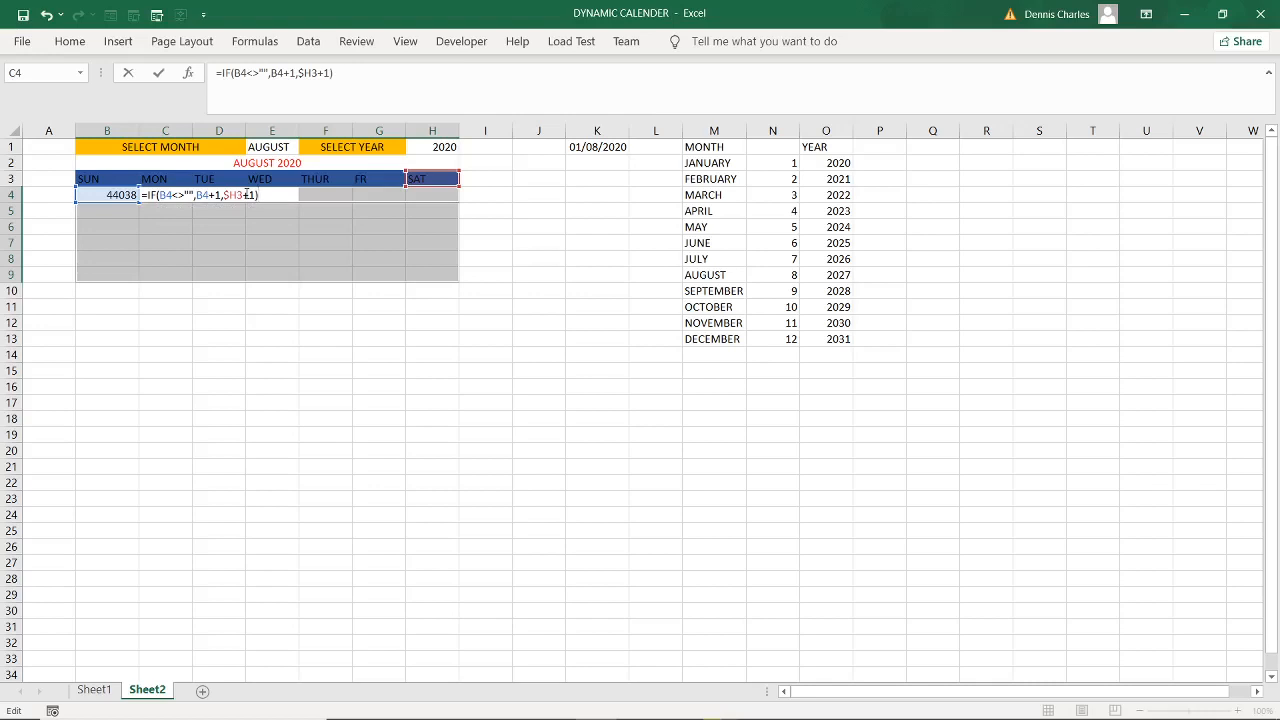
key(ctrl+Return)
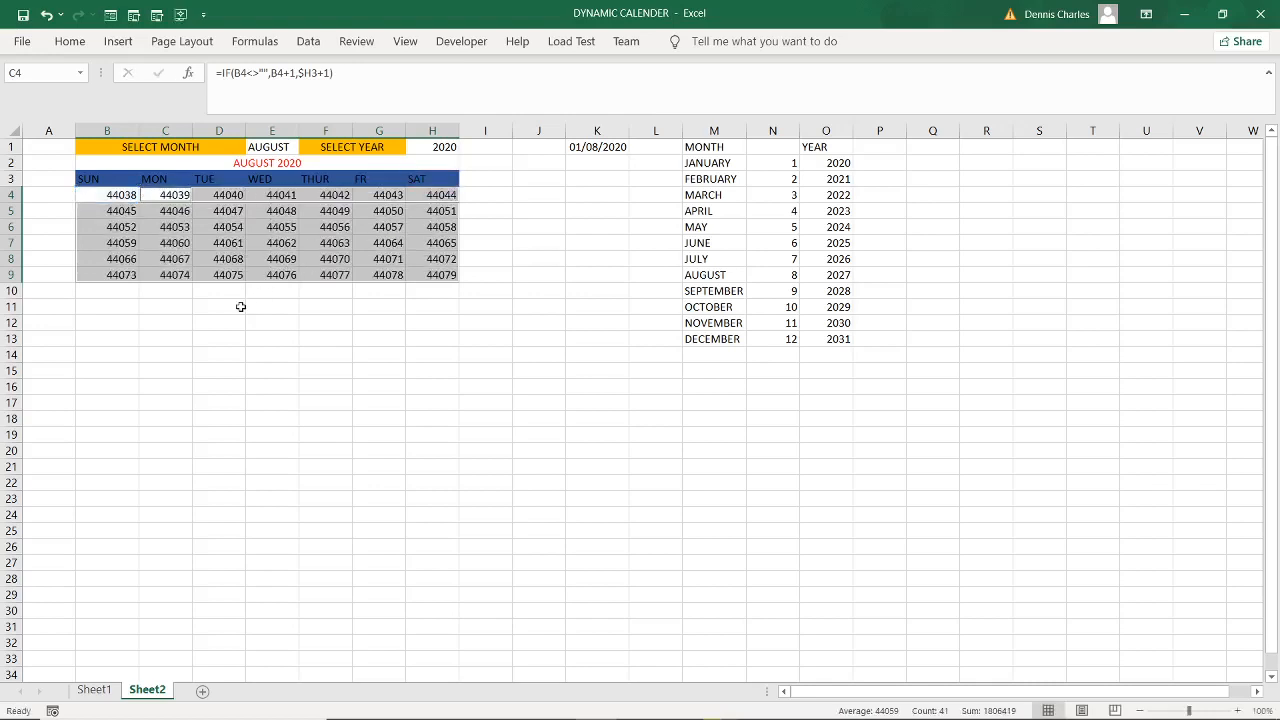
- Apply the custom number format DD to the date grid B4:H9
click(490, 257)
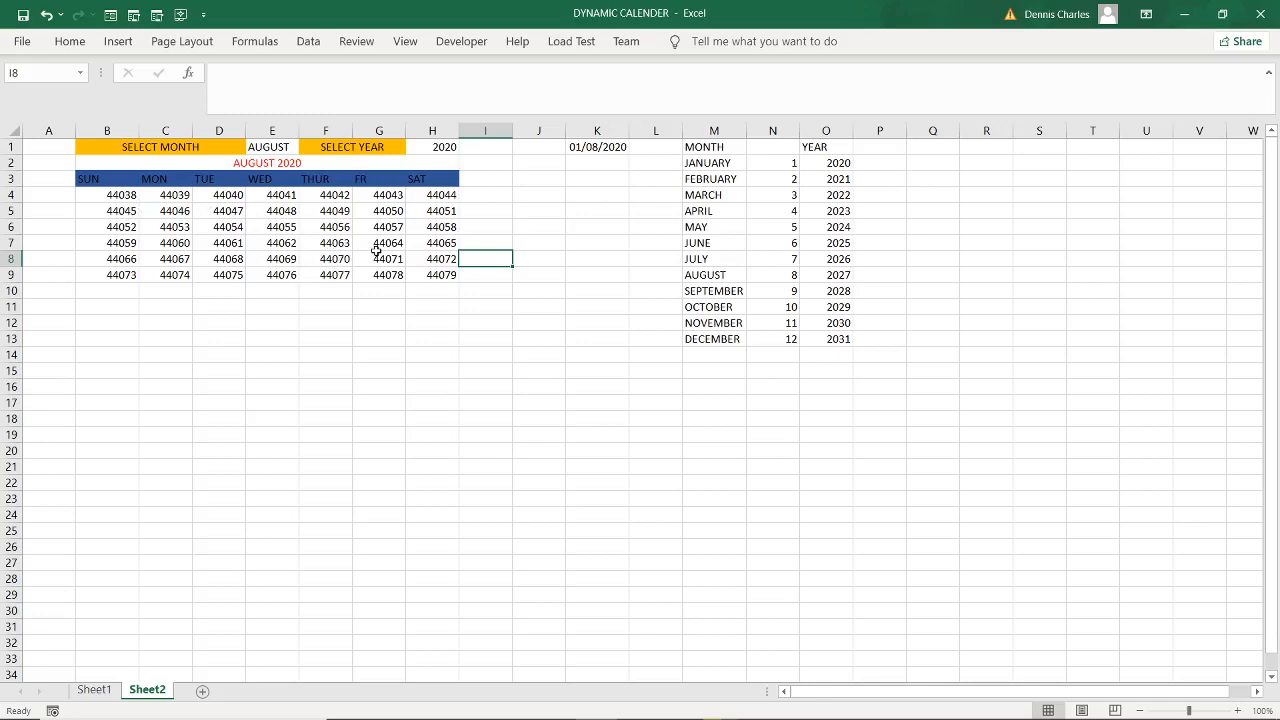
drag(106, 195, 450, 280)
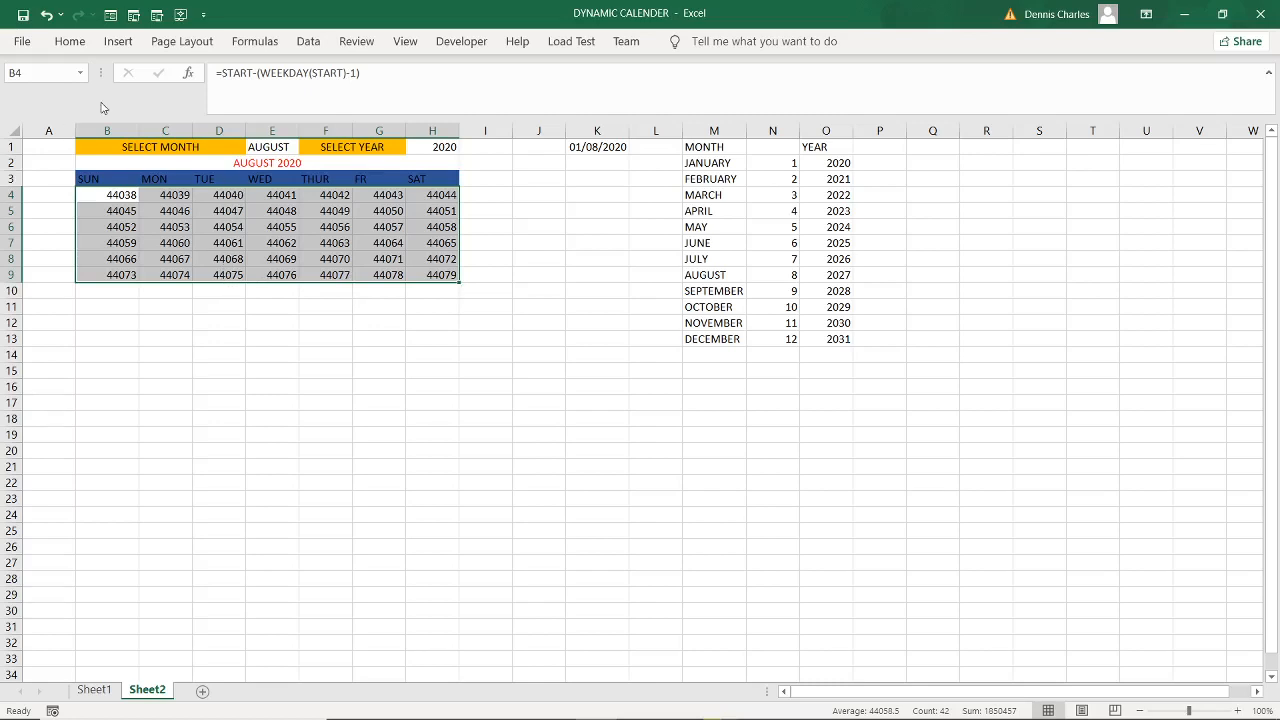
key(ctrl+1)
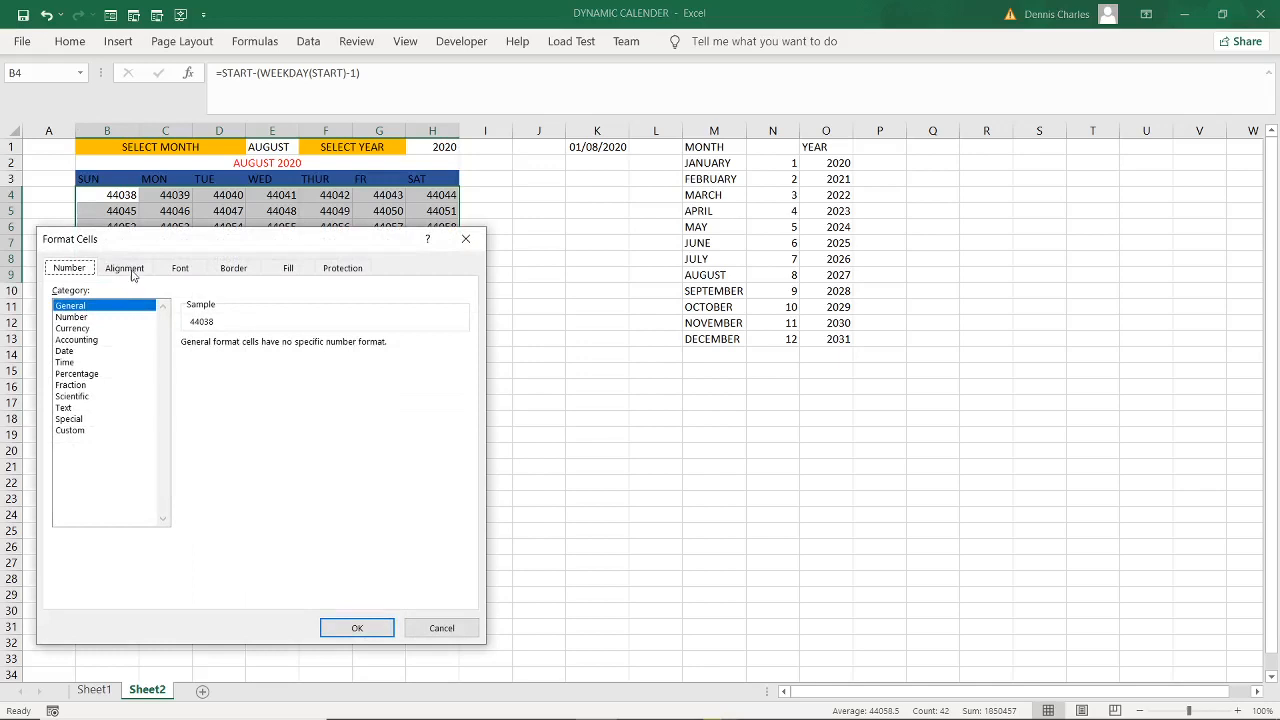
click(79, 431)
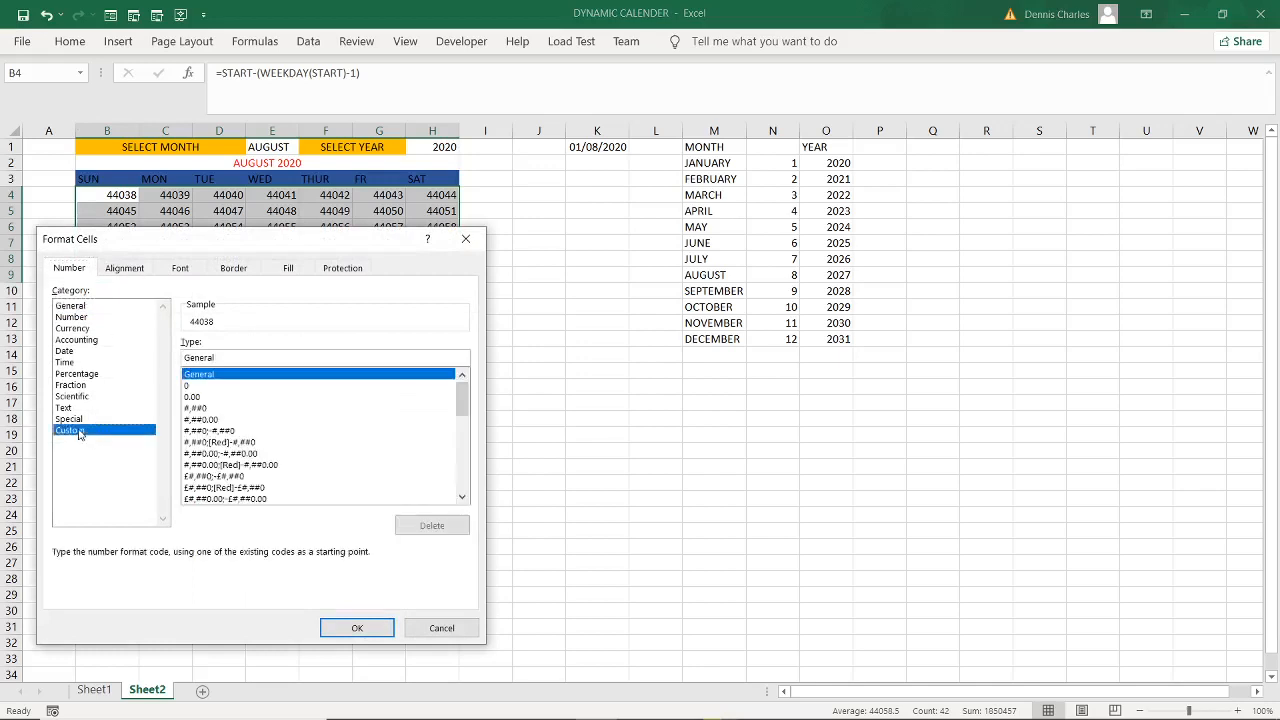
click(255, 357)
key(BackSpace)
key(BackSpace)
key(BackSpace)
key(BackSpace)
key(BackSpace)
key(BackSpace)
key(BackSpace)
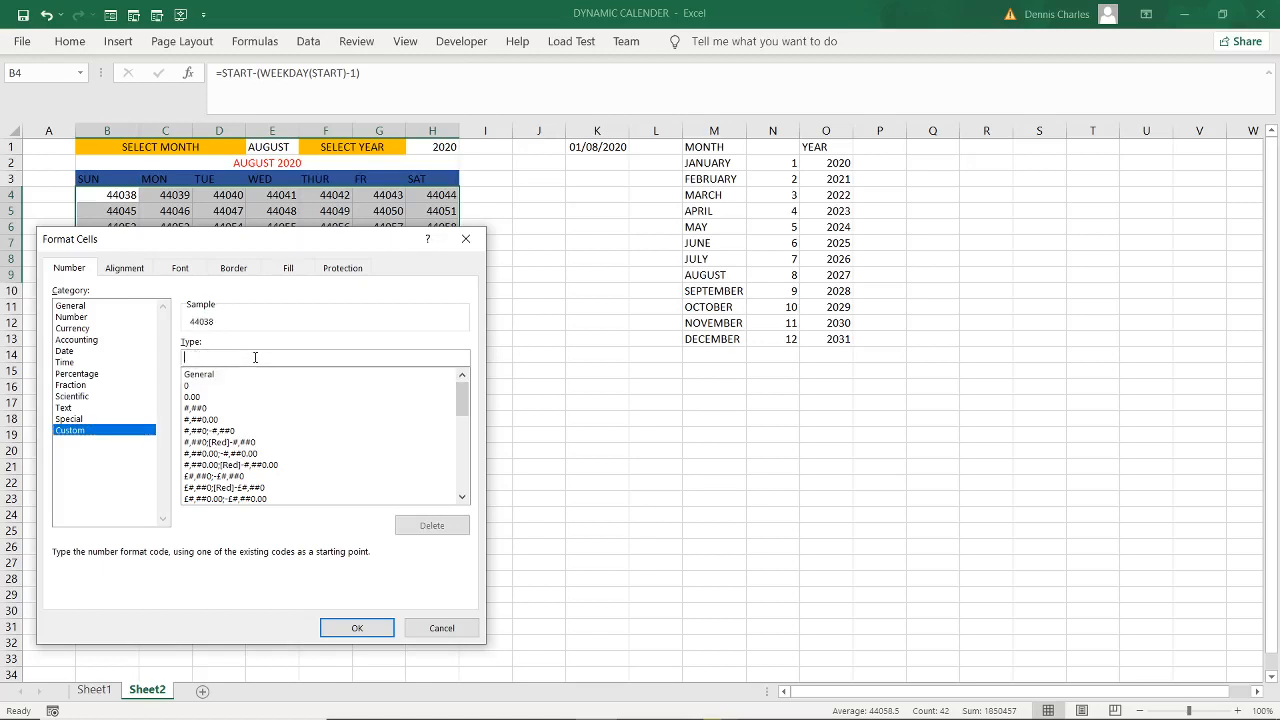
text(DD)
click(358, 629)
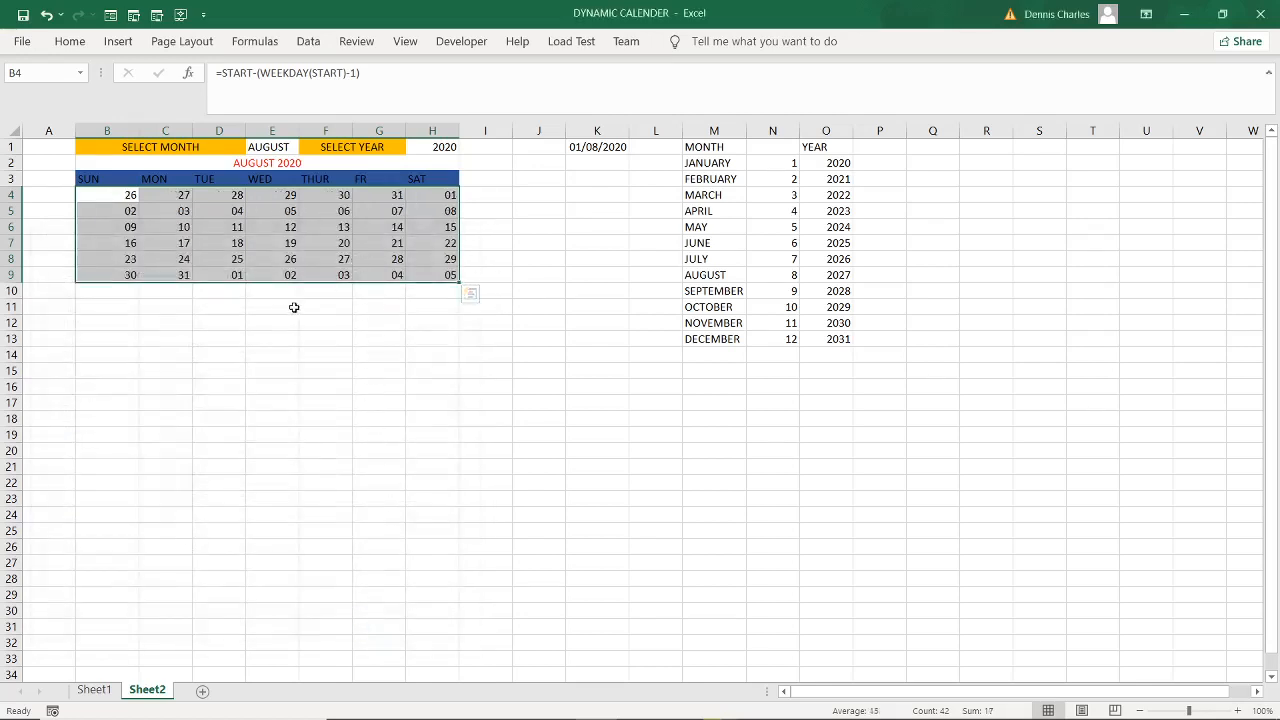
- Choose JUNE as the calendar month in cell E1
click(482, 259)
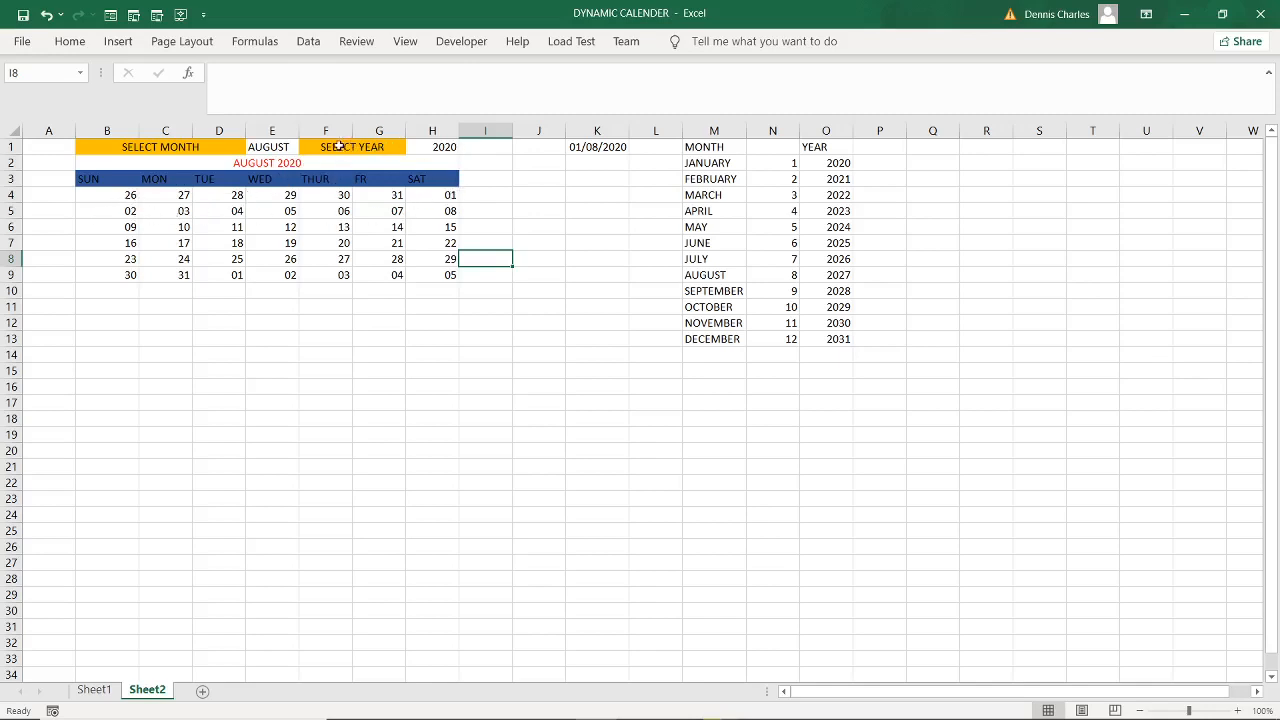
click(293, 150)
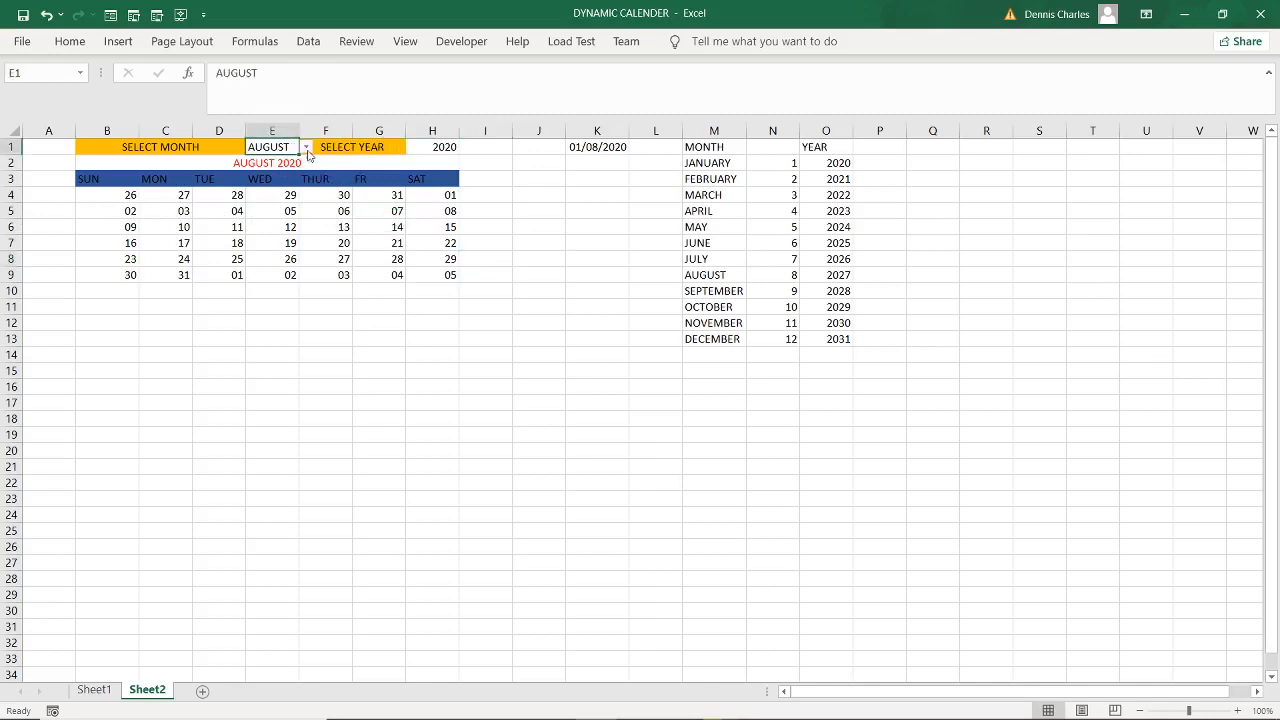
click(306, 148)
click(270, 172)
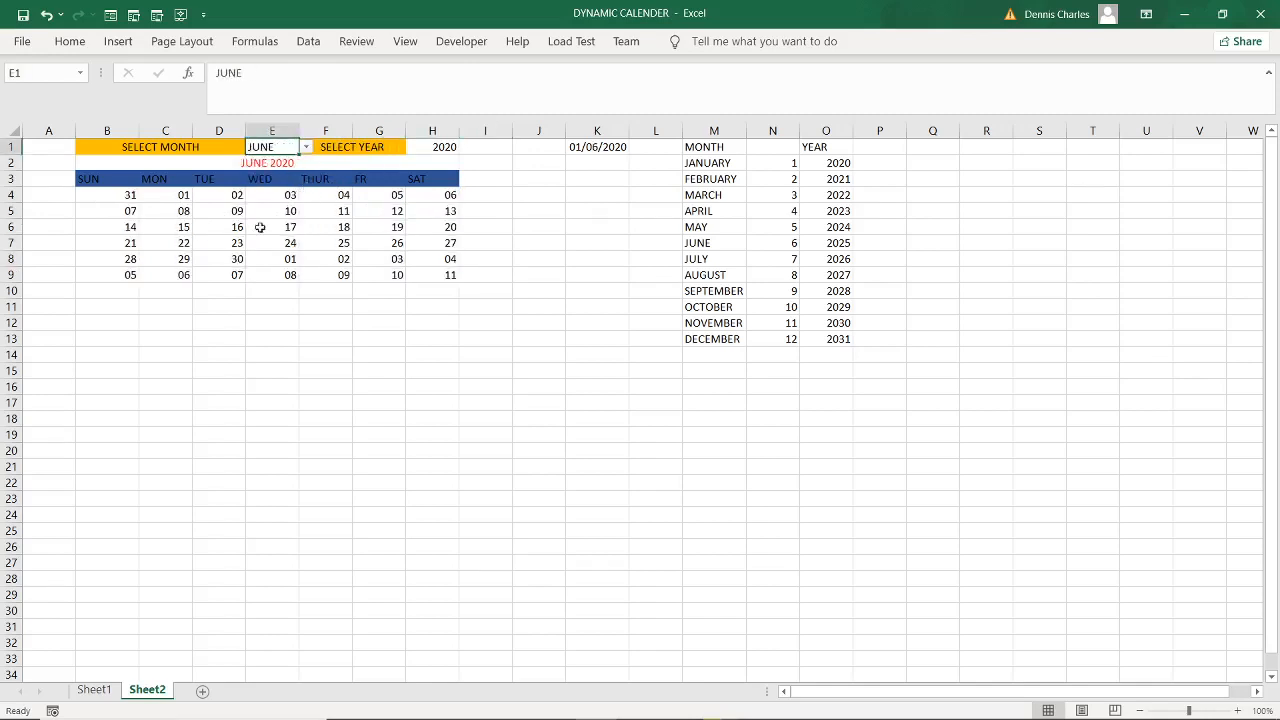
- Choose 2021 as the calendar year in cell H1
click(447, 150)
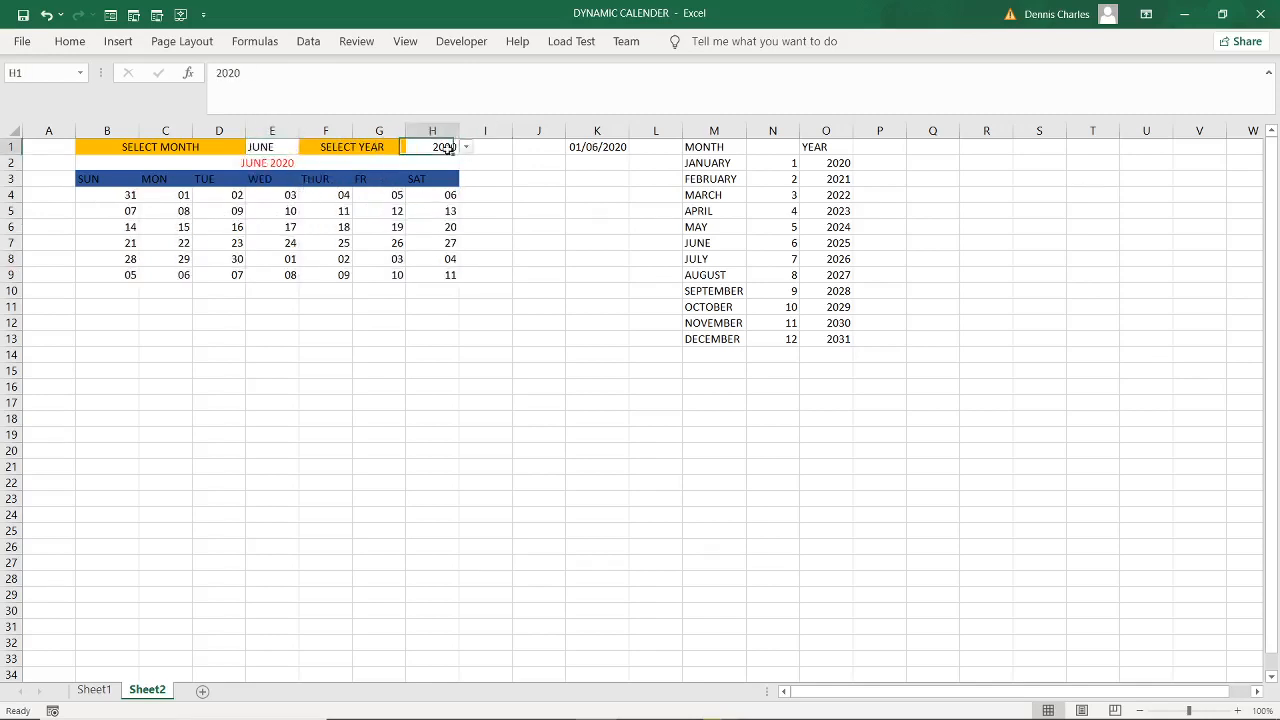
click(465, 148)
click(452, 175)
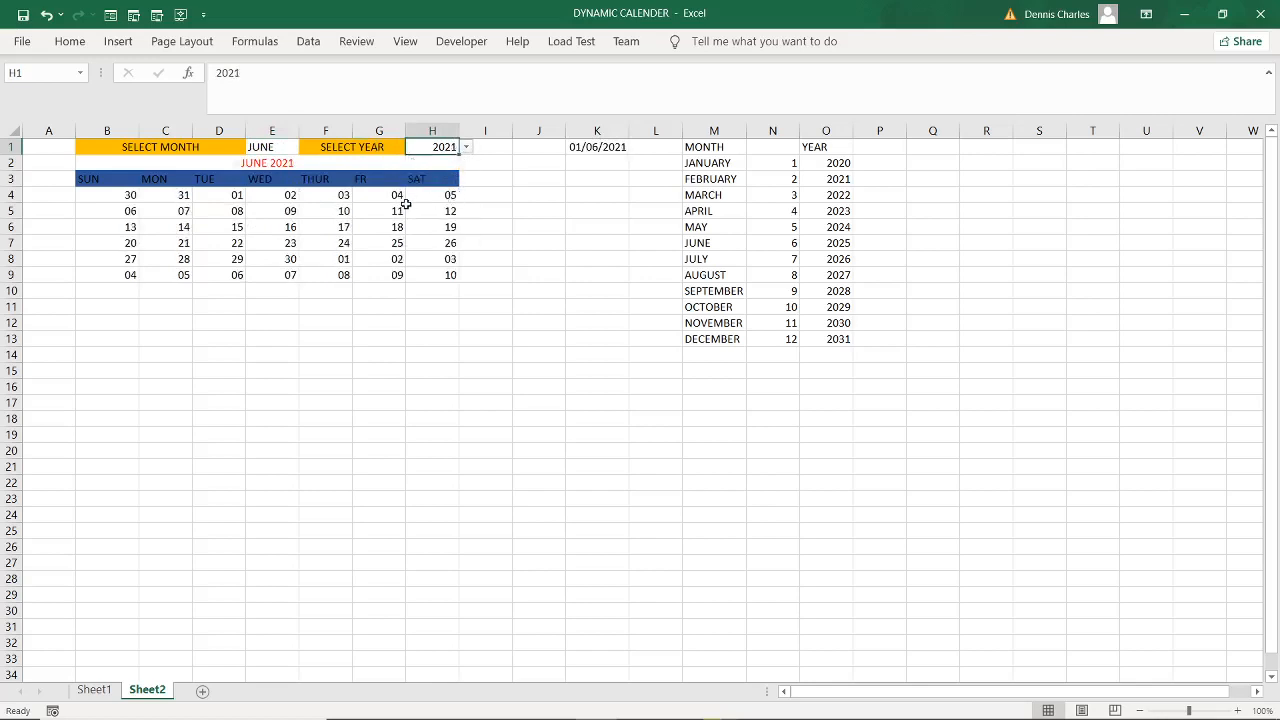
click(465, 148)
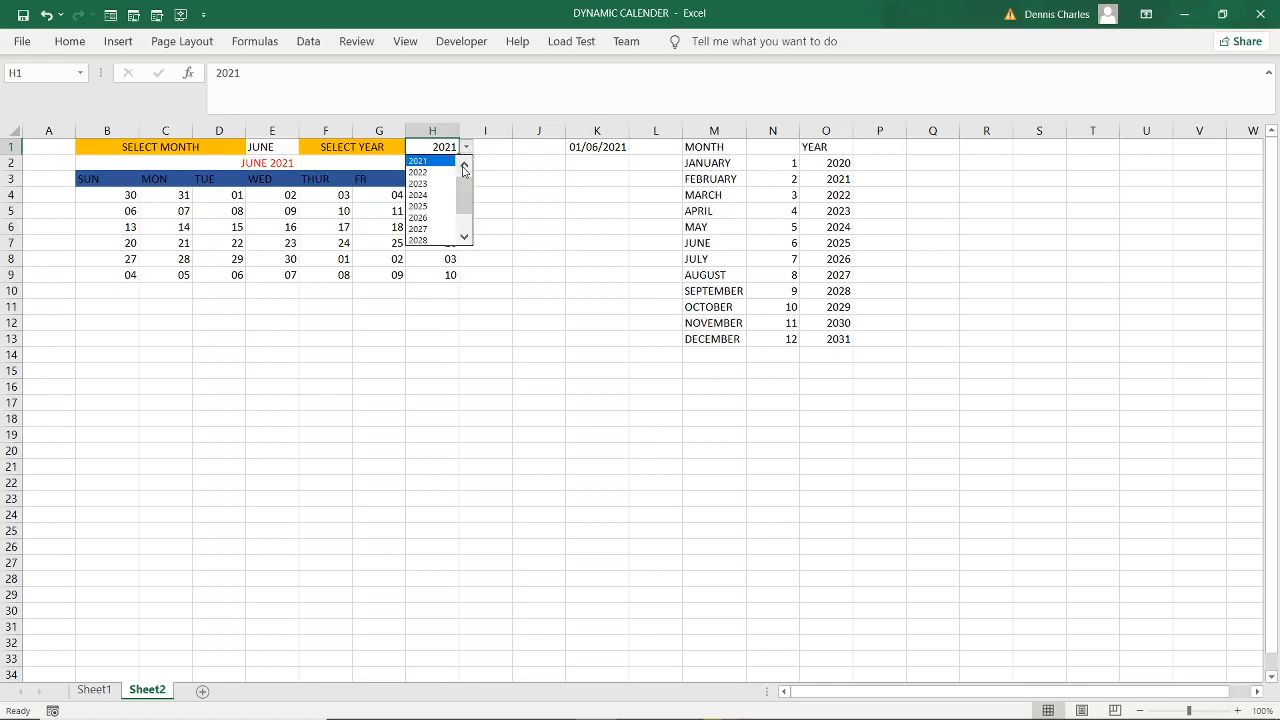
click(440, 163)
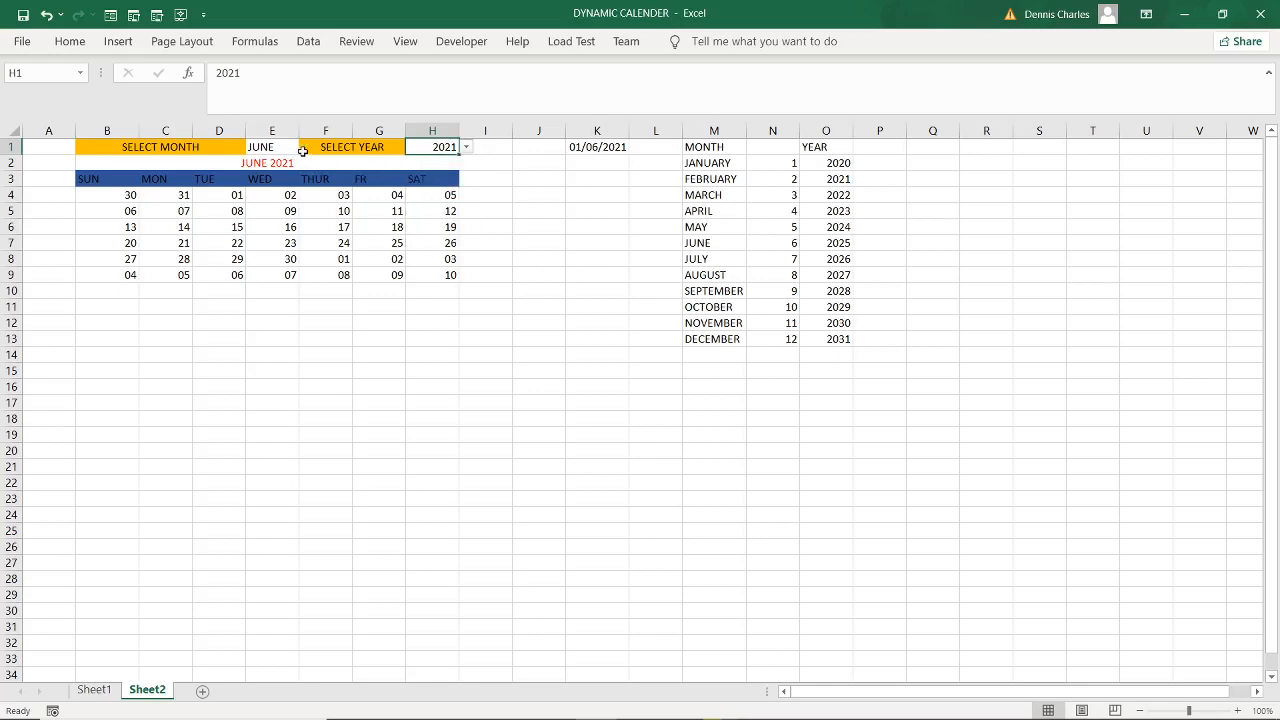
- Switch the calendar month in cell E1 to AUGUST
click(247, 148)
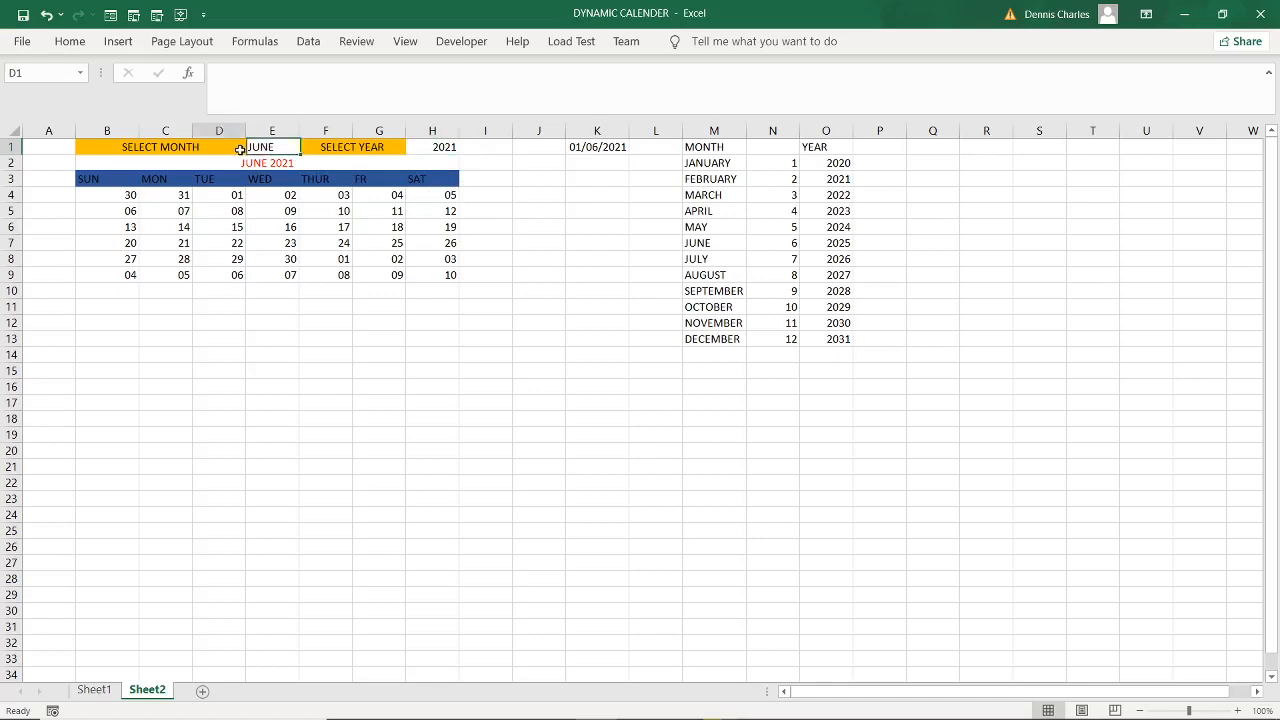
click(306, 147)
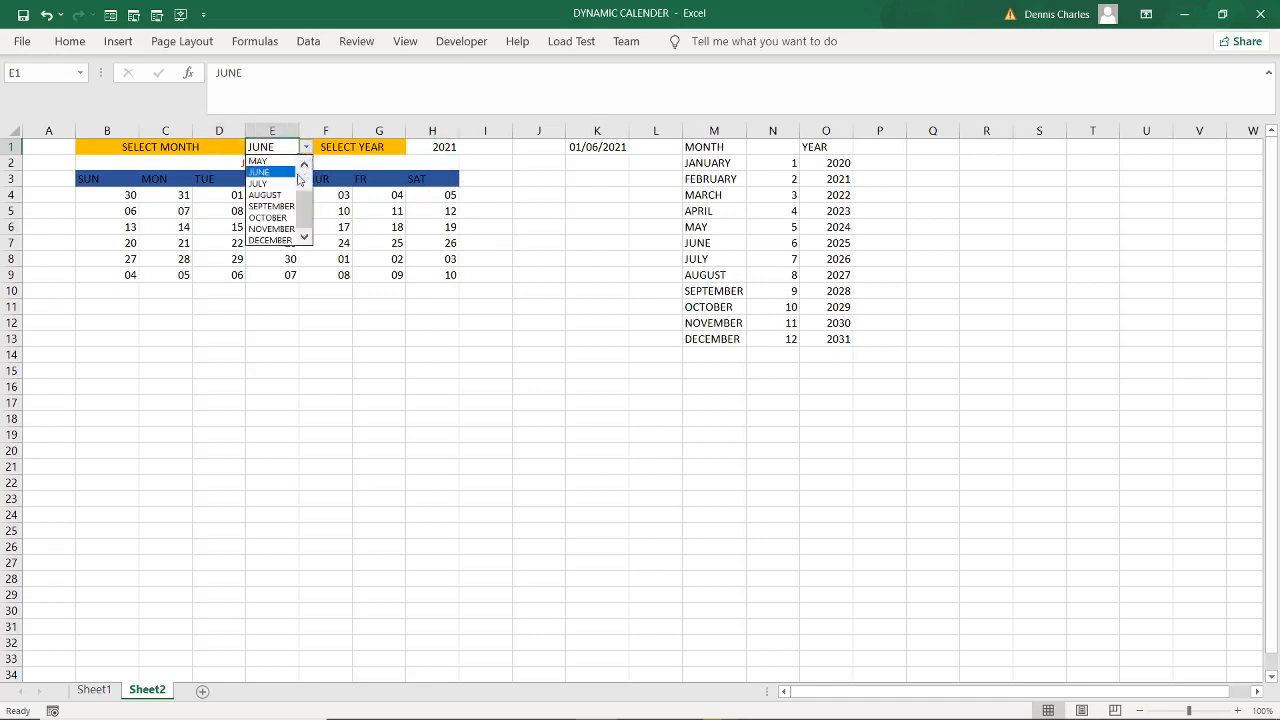
click(268, 194)
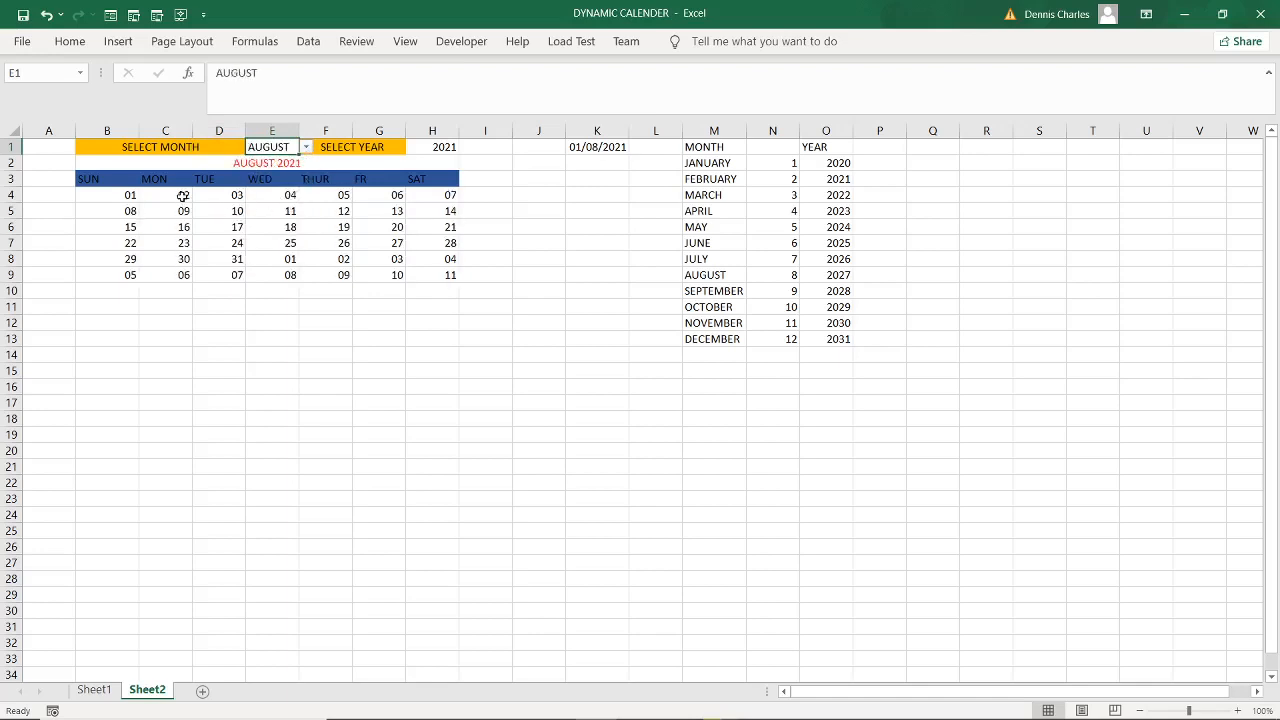
click(323, 277)
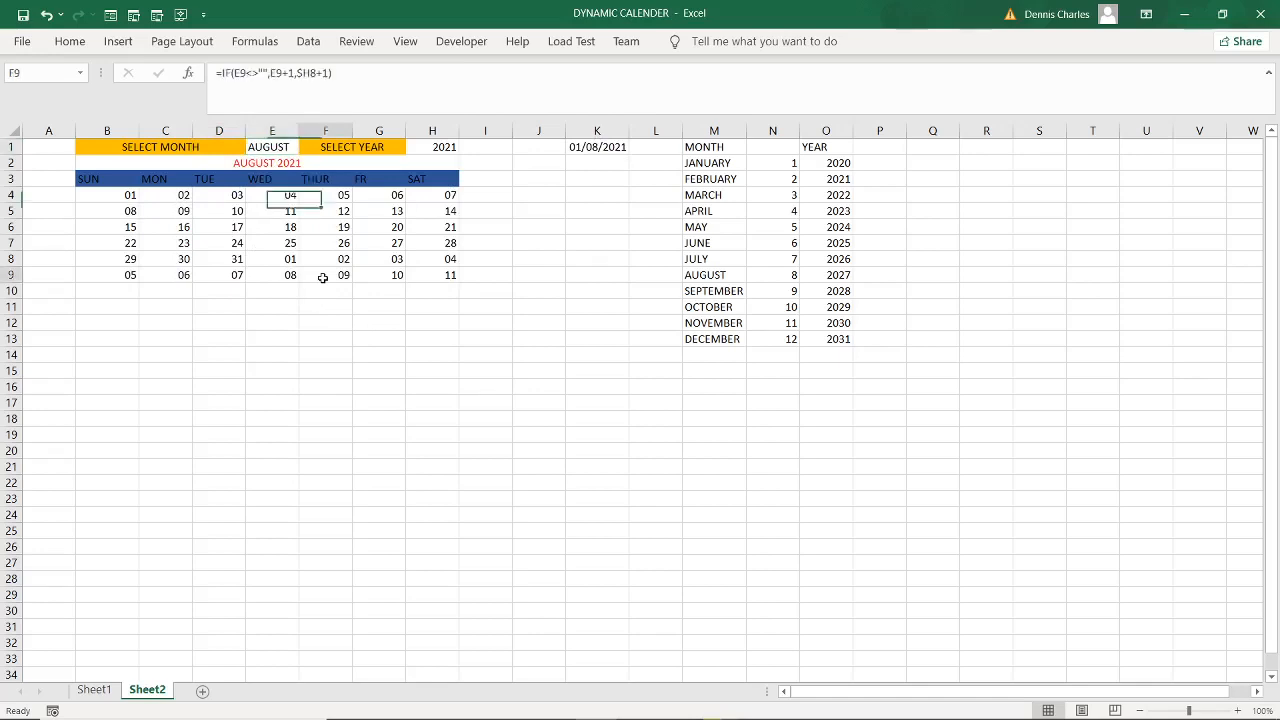
- Create a new conditional formatting rule for the date grid B4:H9 that uses a formula to determine which cells to format
drag(123, 195, 422, 288)
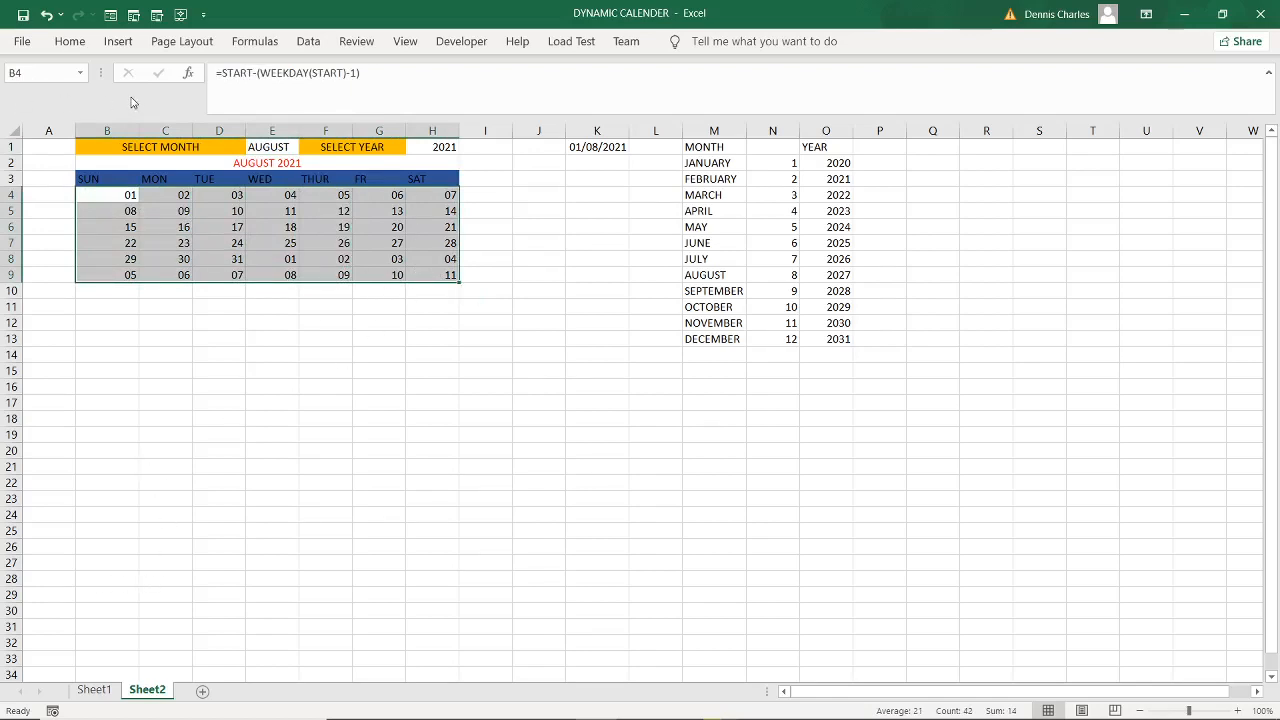
click(77, 45)
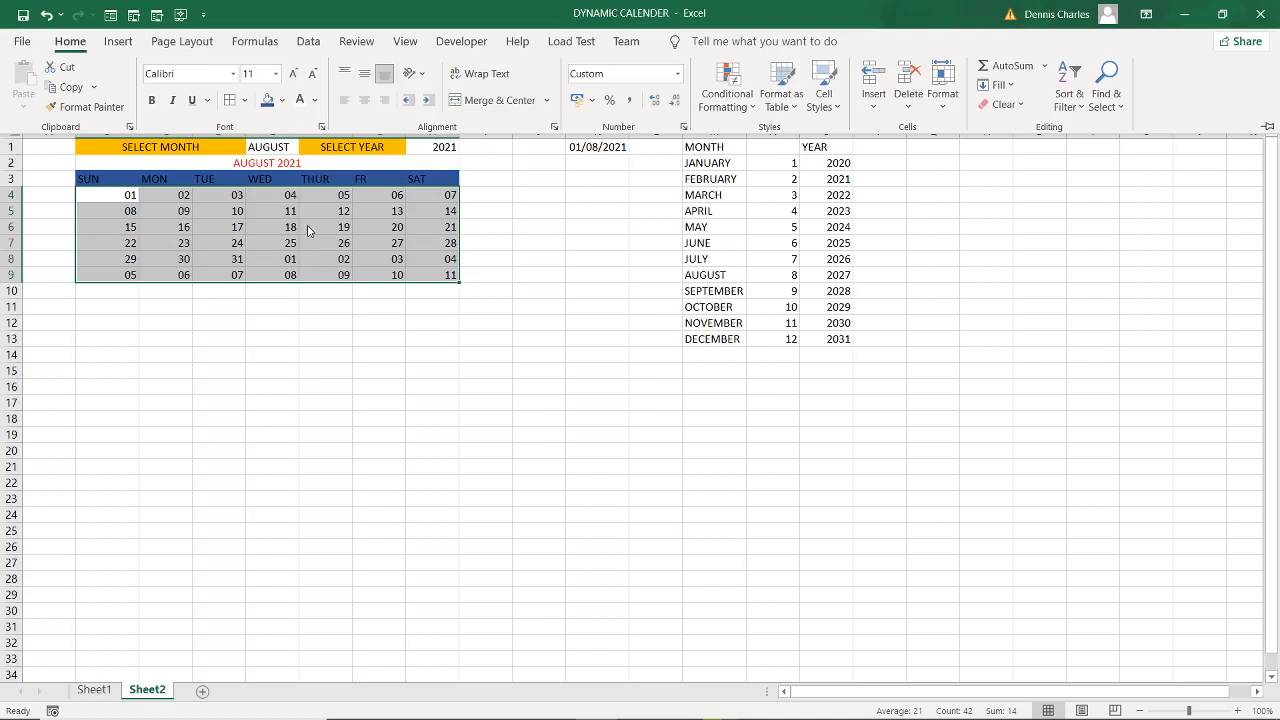
click(727, 95)
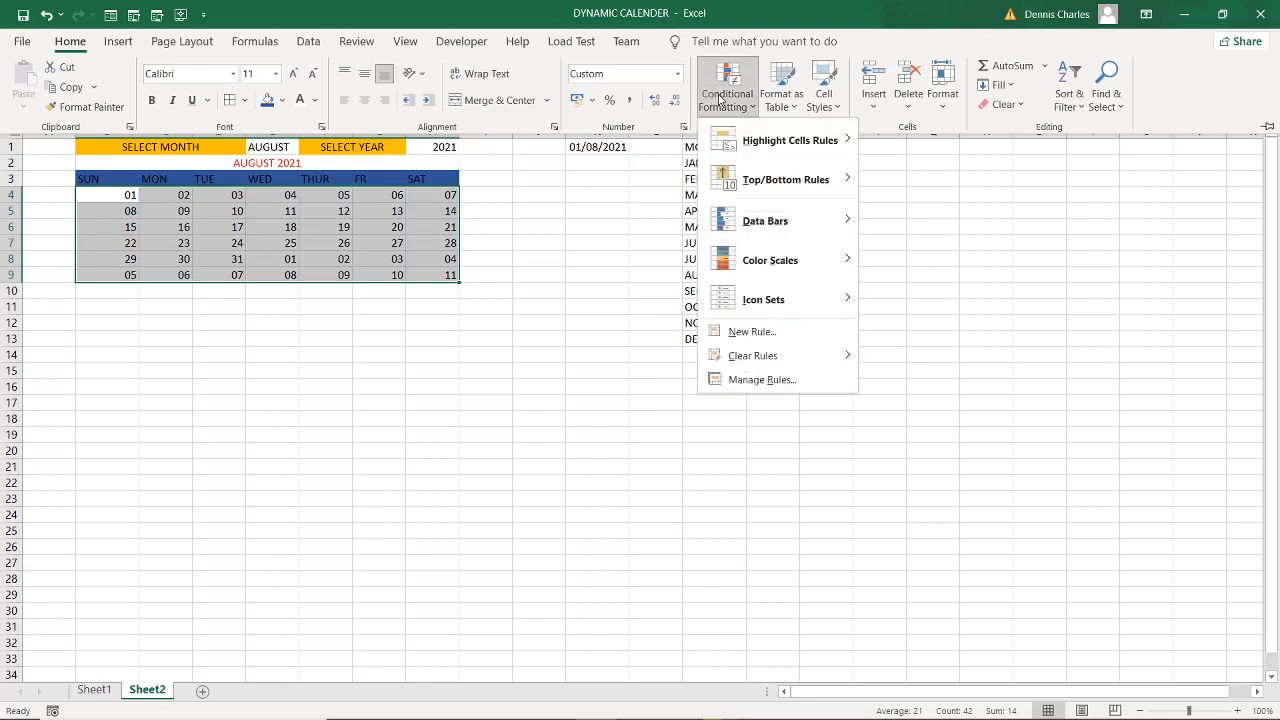
click(787, 334)
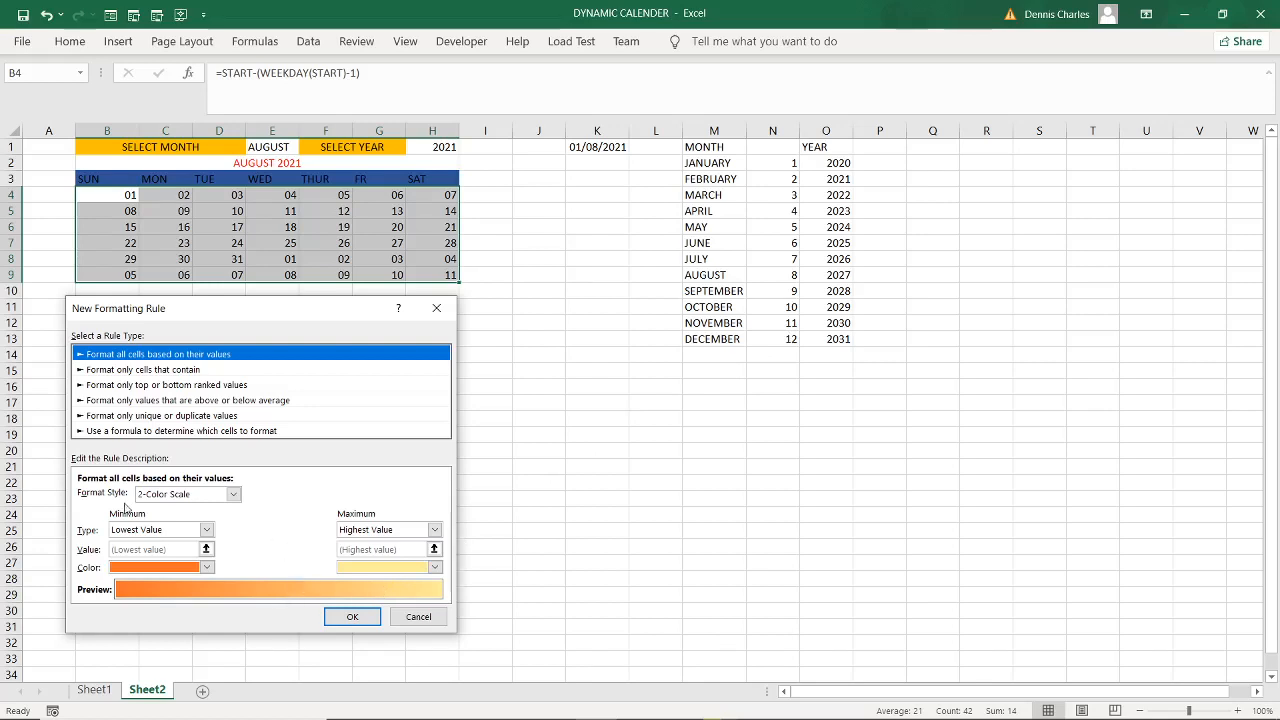
click(119, 431)
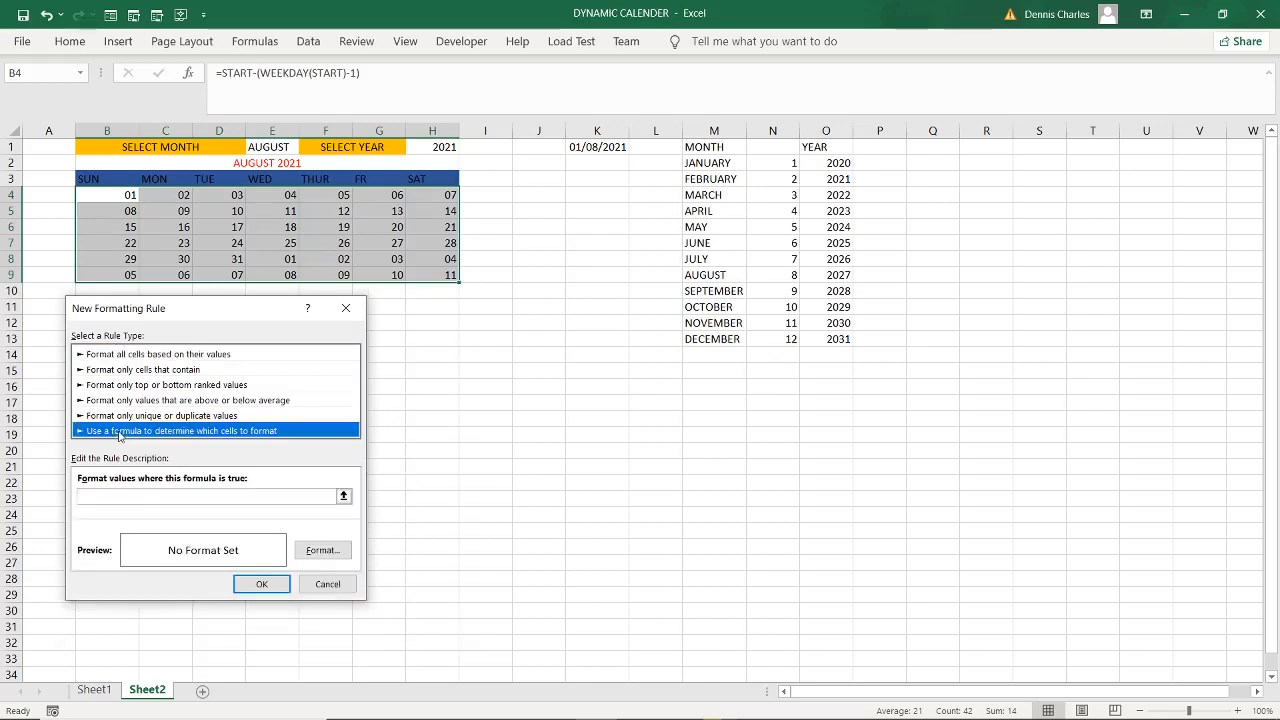
click(120, 495)
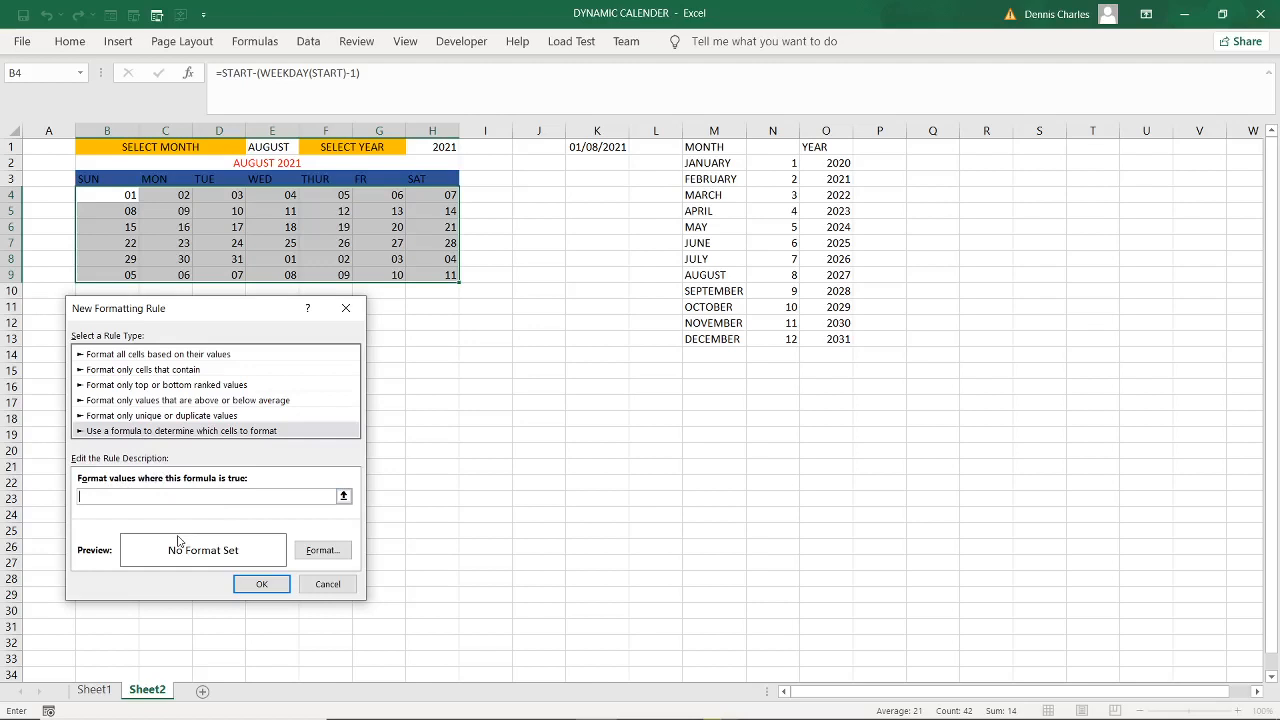
- Begin the rule formula with =MONTH( and a relative reference to B4, removing the dollar signs
text(=MONTH()
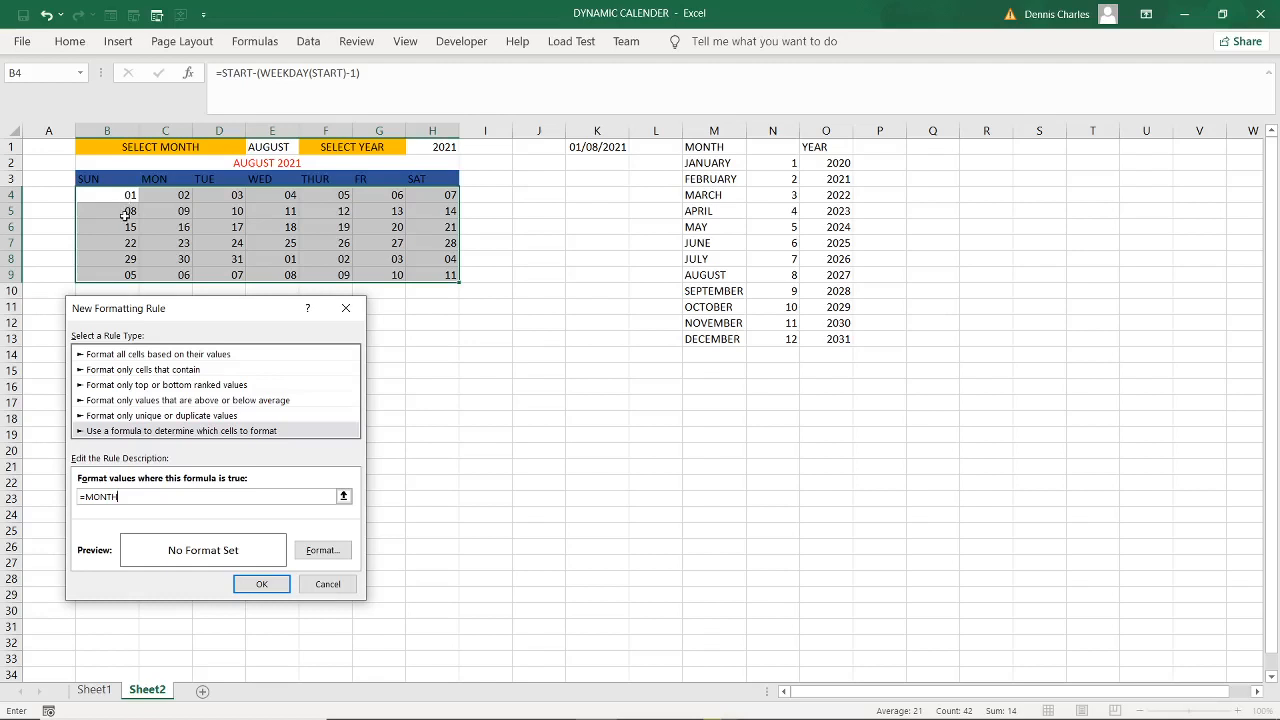
text(()
click(125, 195)
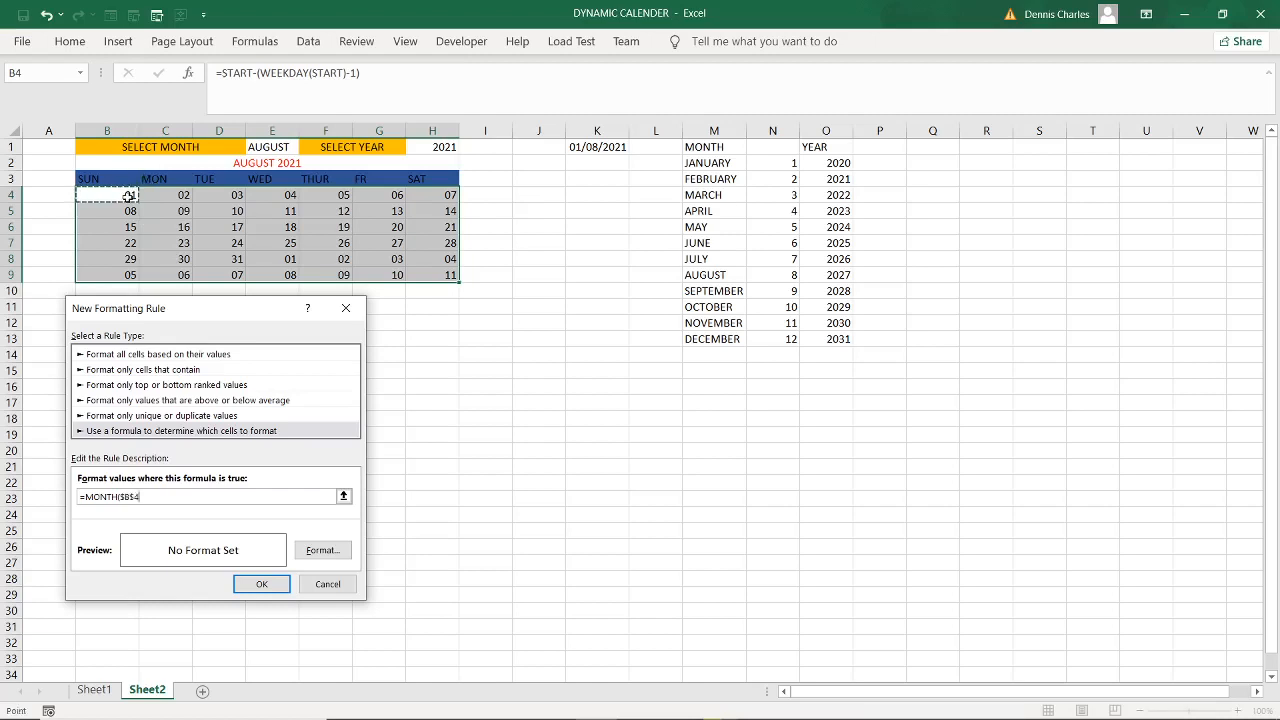
click(121, 496)
key(BackSpace)
text(()
key(Delete)
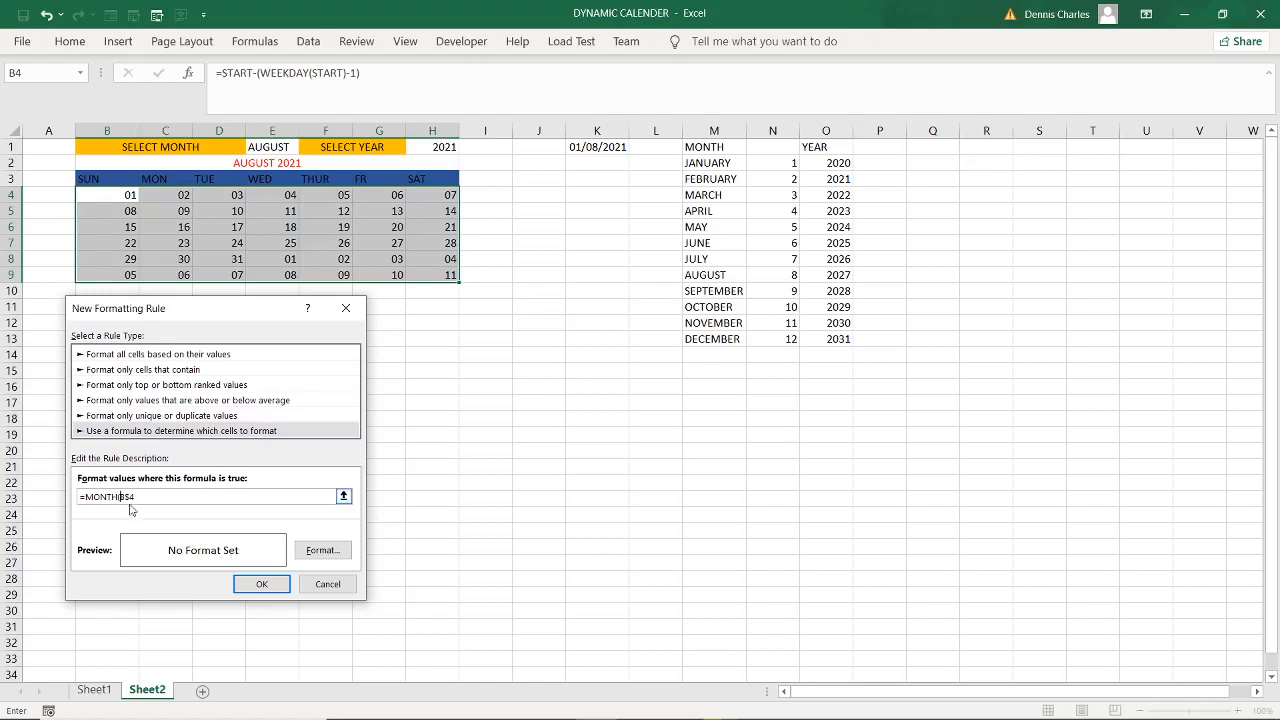
click(131, 498)
key(BackSpace)
- Complete the rule formula as =MONTH(B4)<>MONTH($K$1), referencing the start date cell
click(136, 496)
text(<>MONTH)
text(()
click(607, 147)
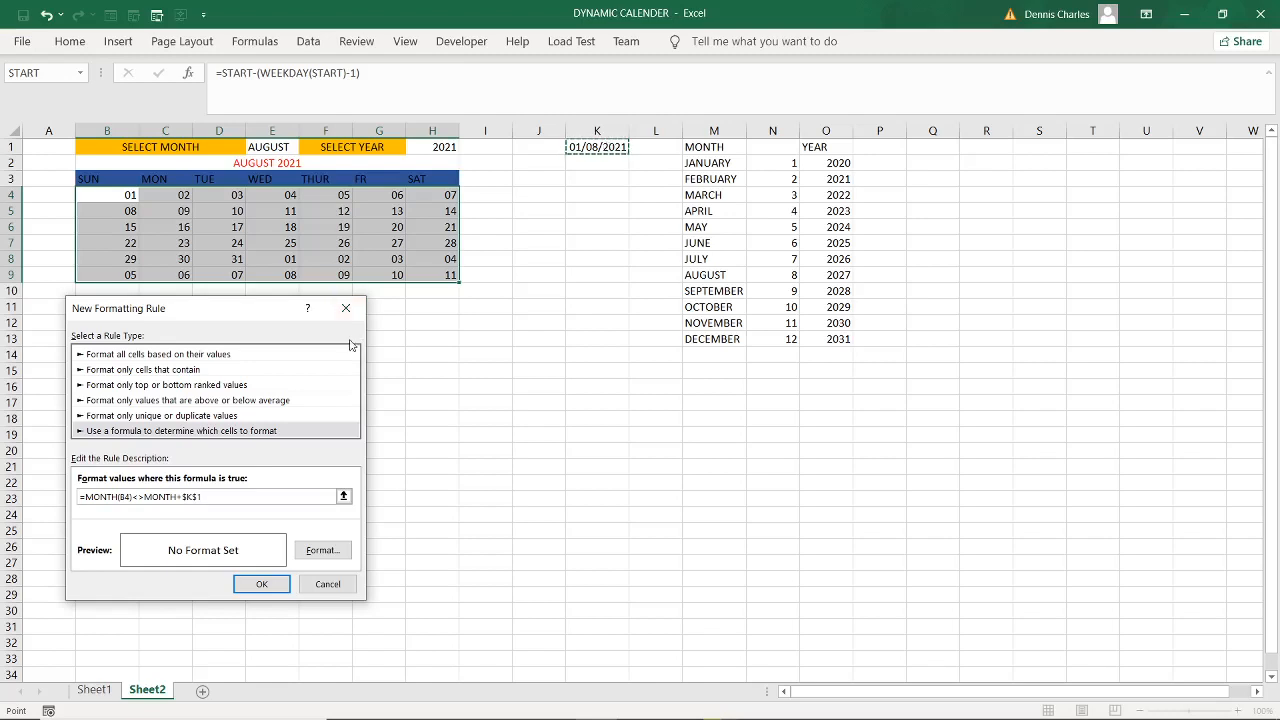
click(182, 497)
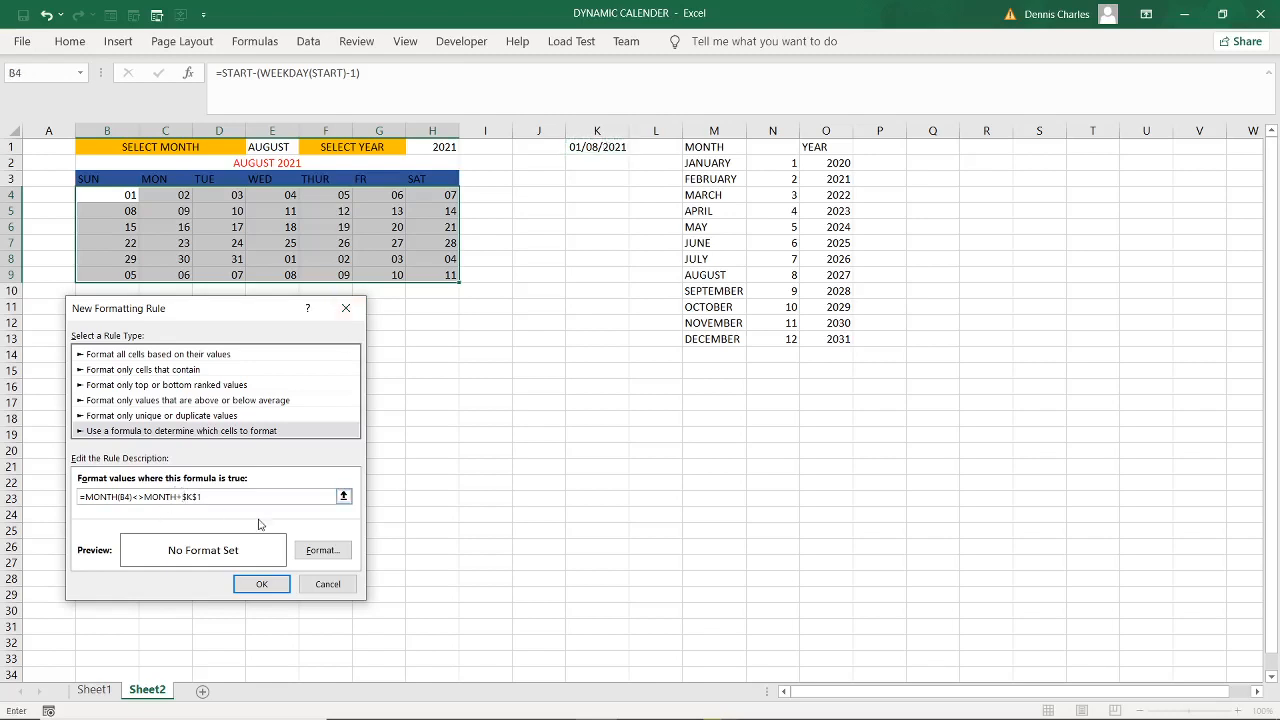
key(BackSpace)
text(()
click(199, 500)
- Set the rule's font color to a light orange theme shade and apply the rule to the date grid
click(322, 551)
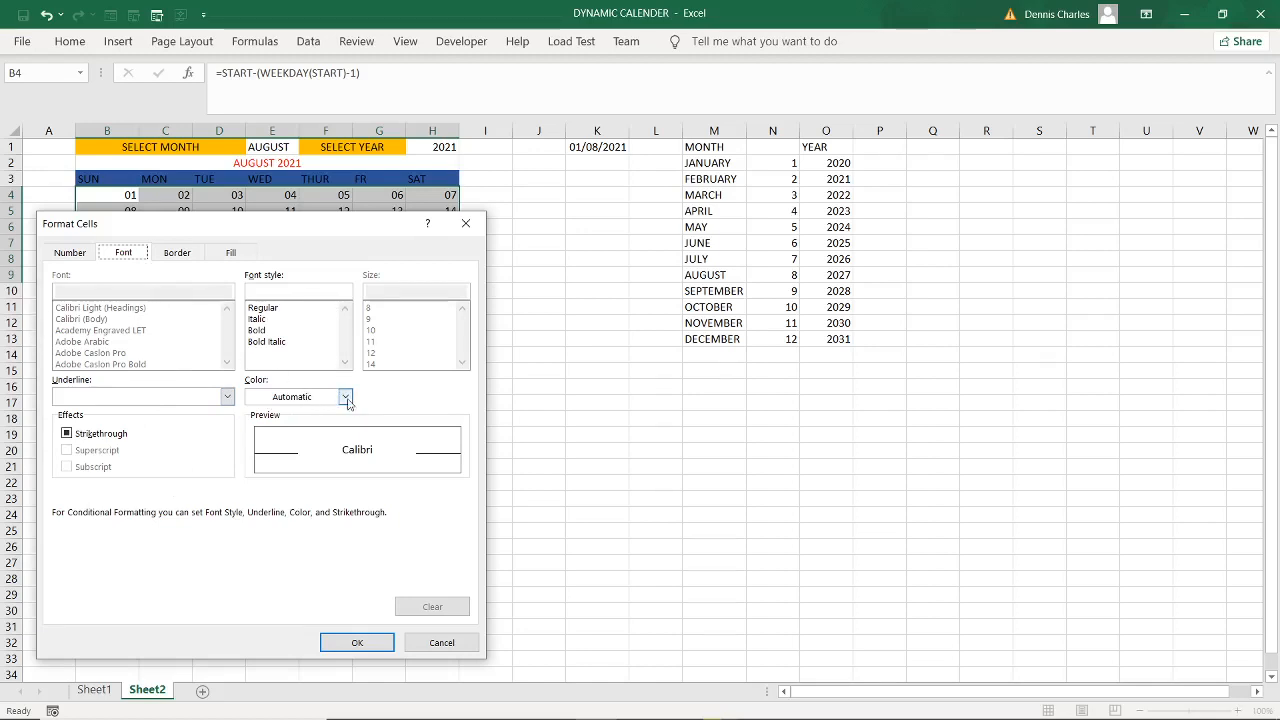
click(64, 257)
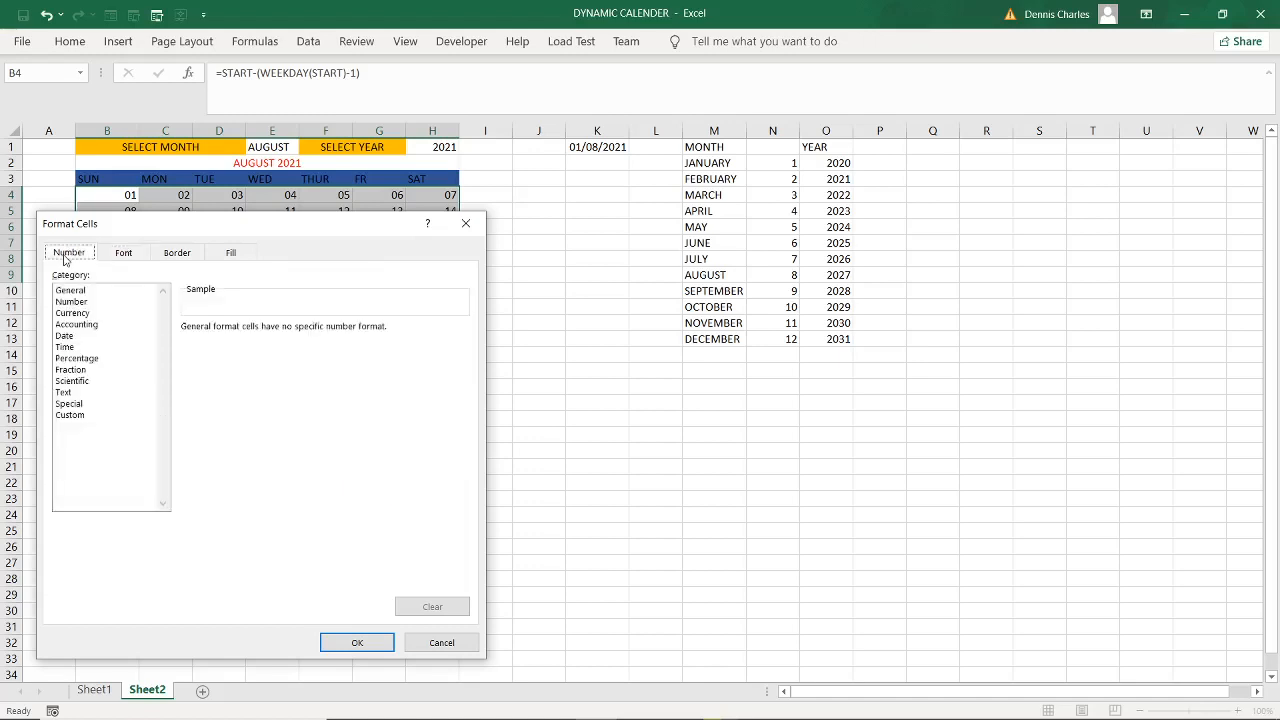
click(124, 254)
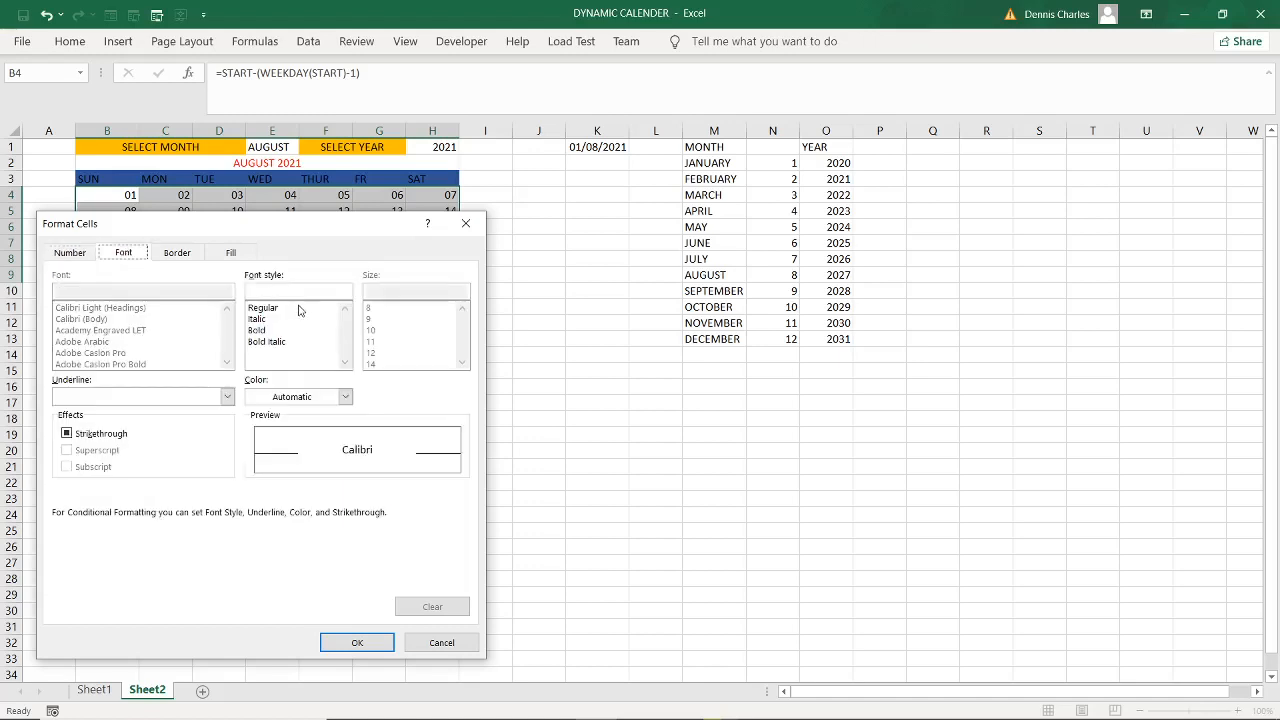
click(345, 397)
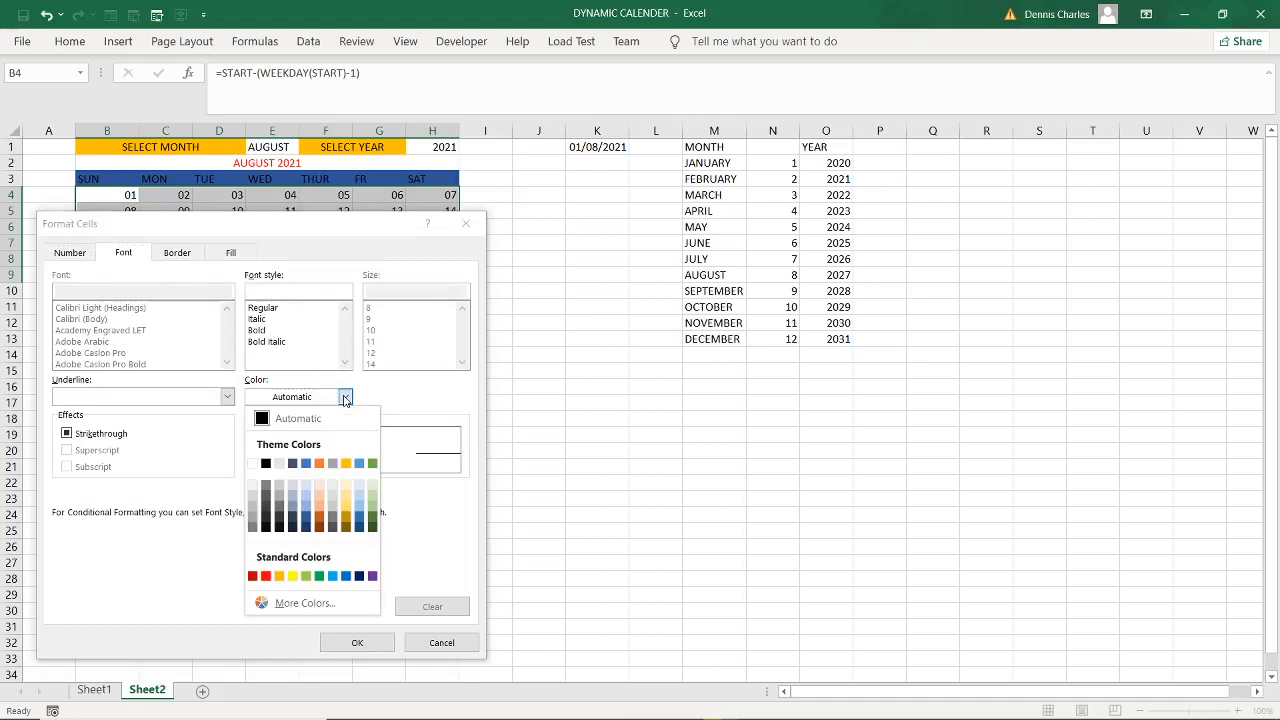
click(265, 576)
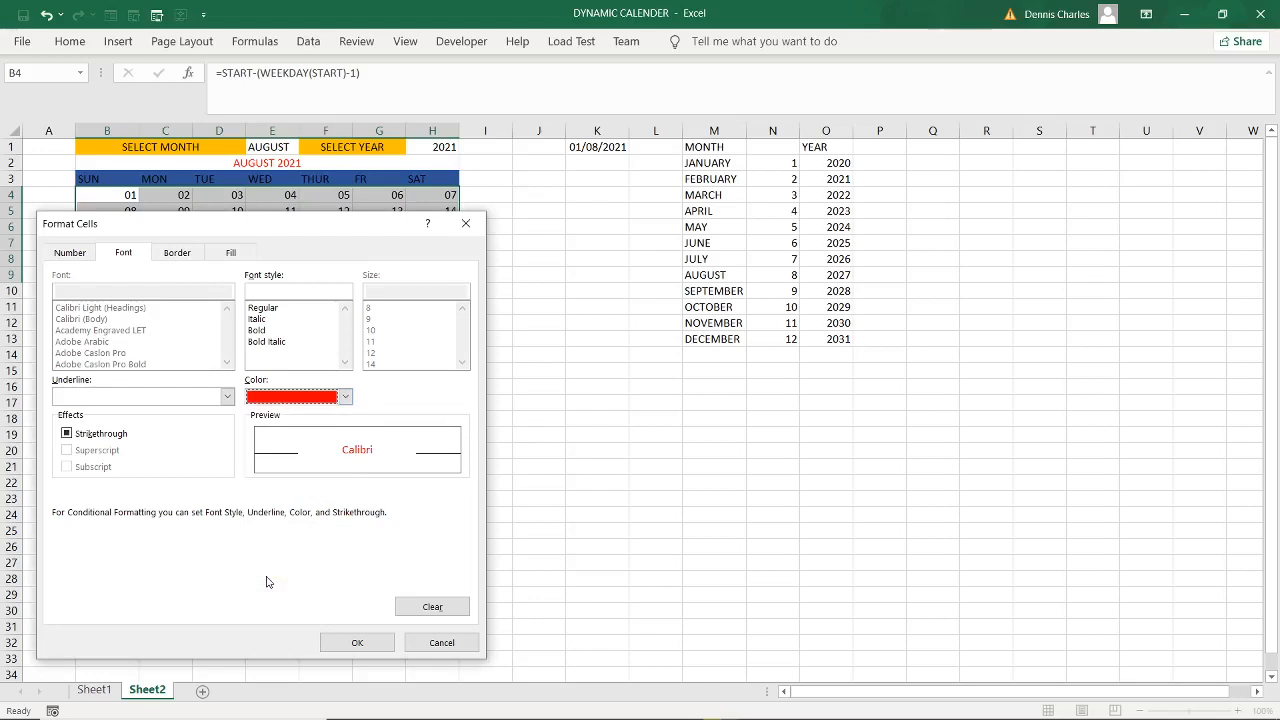
click(345, 397)
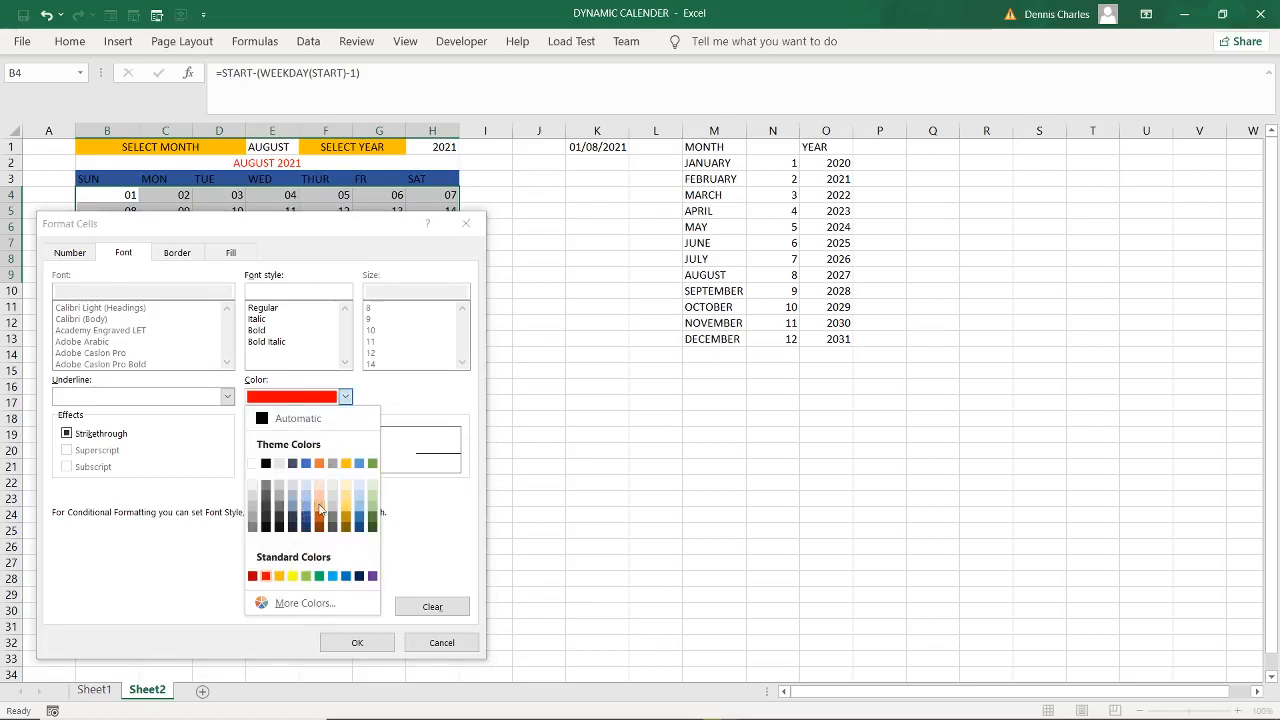
click(319, 509)
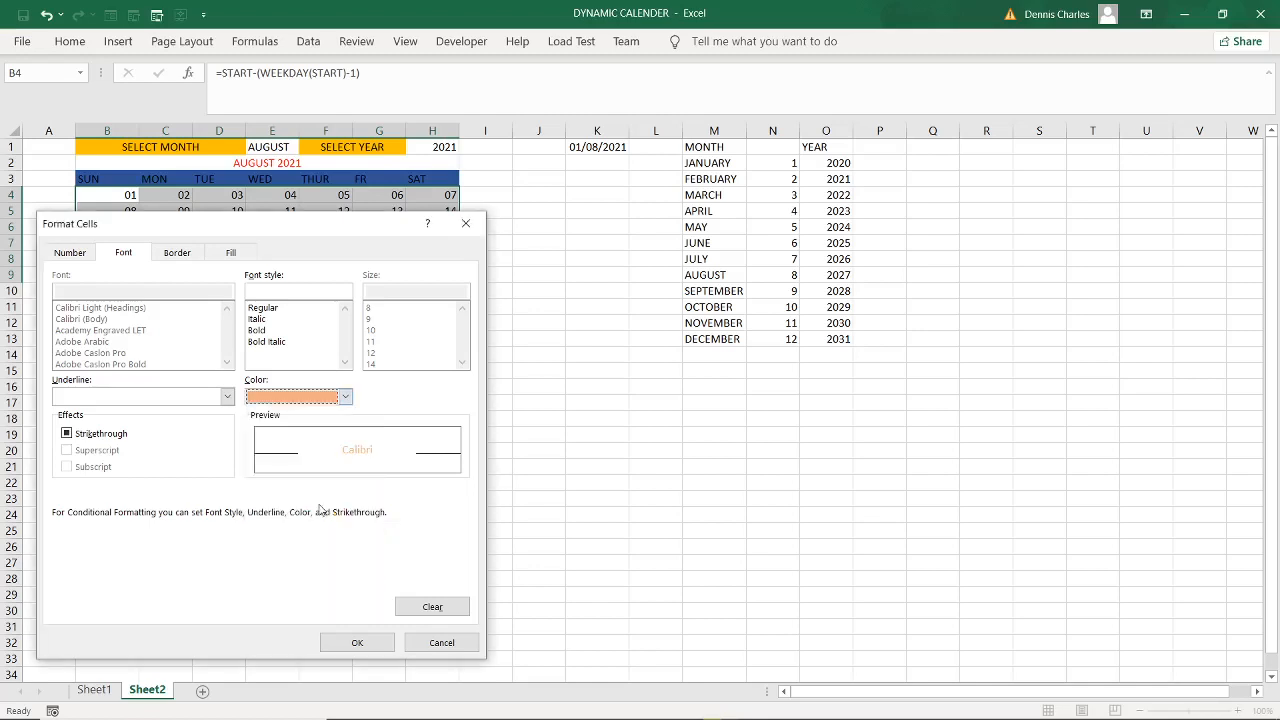
click(357, 643)
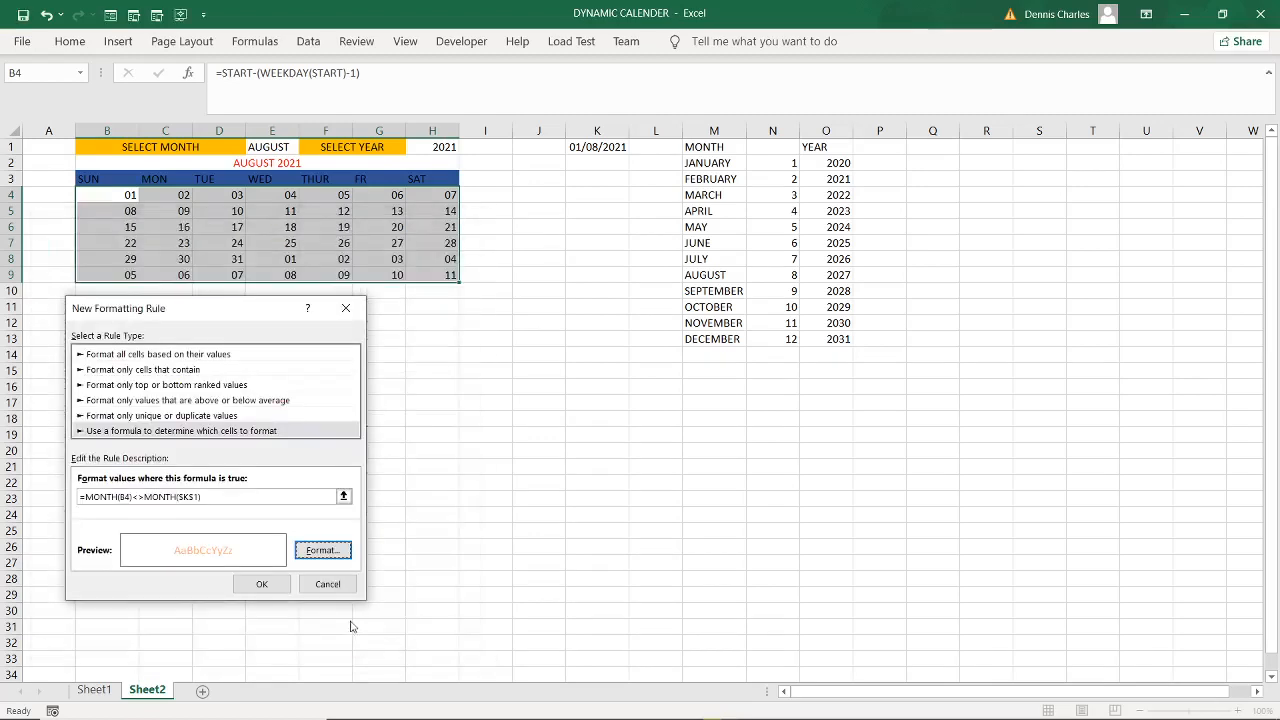
click(262, 585)
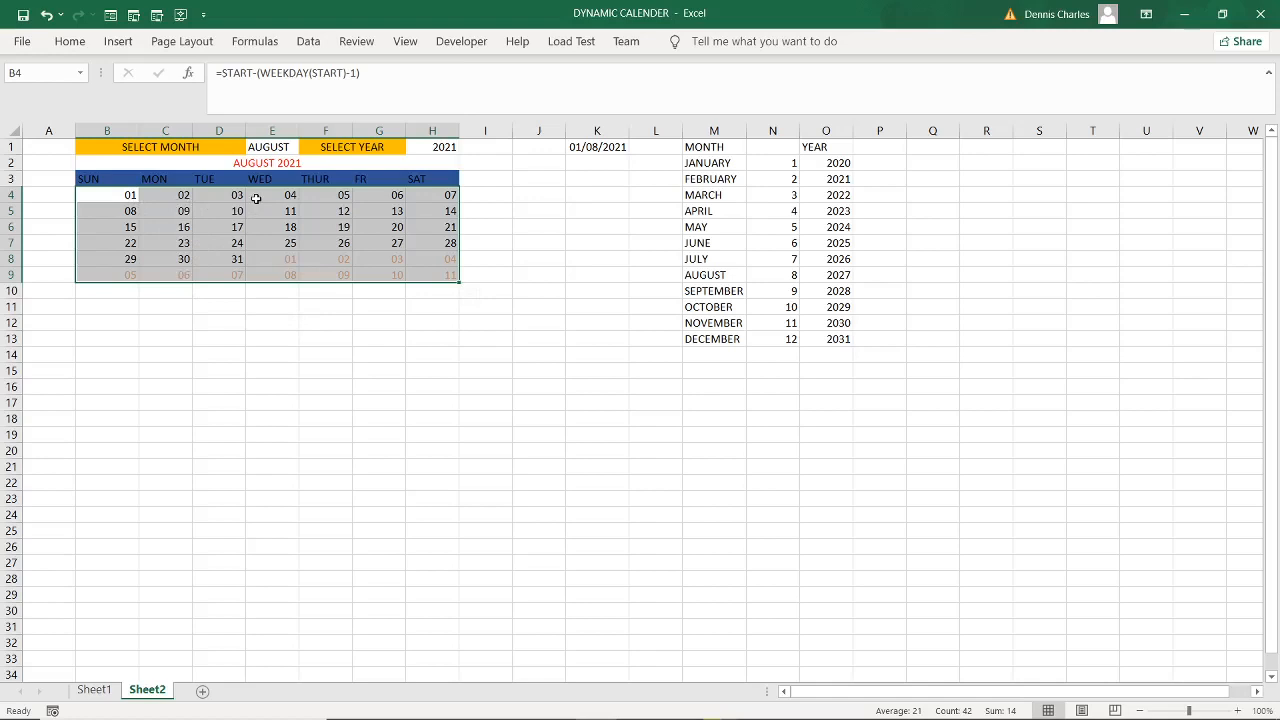
- Add medium solid black inside borders, both horizontal and vertical, to the date grid B4:H9
click(69, 45)
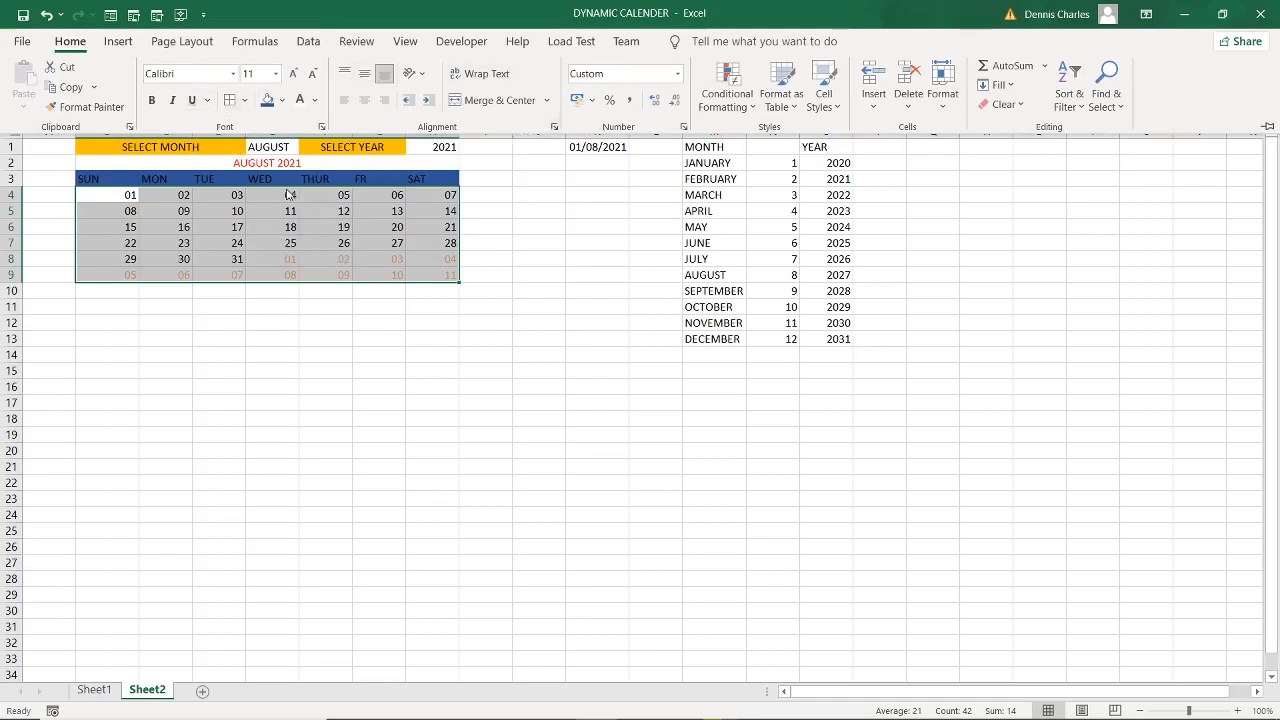
key(ctrl+1)
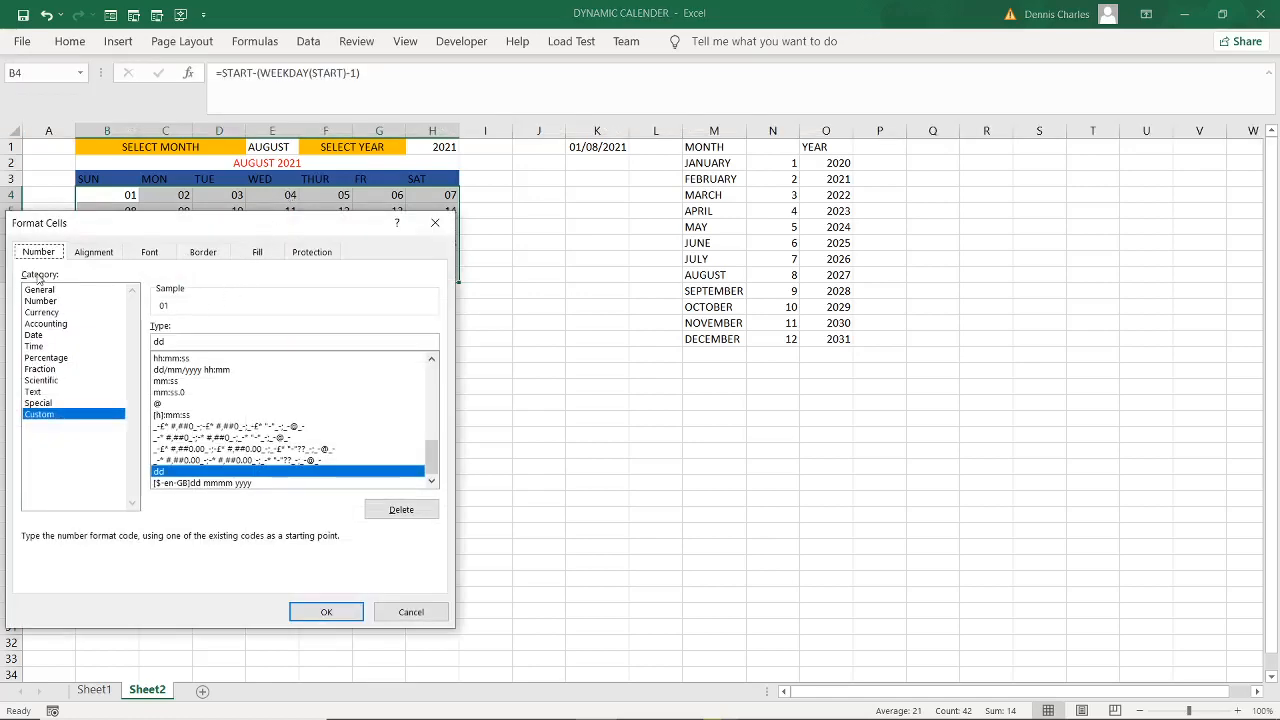
click(96, 255)
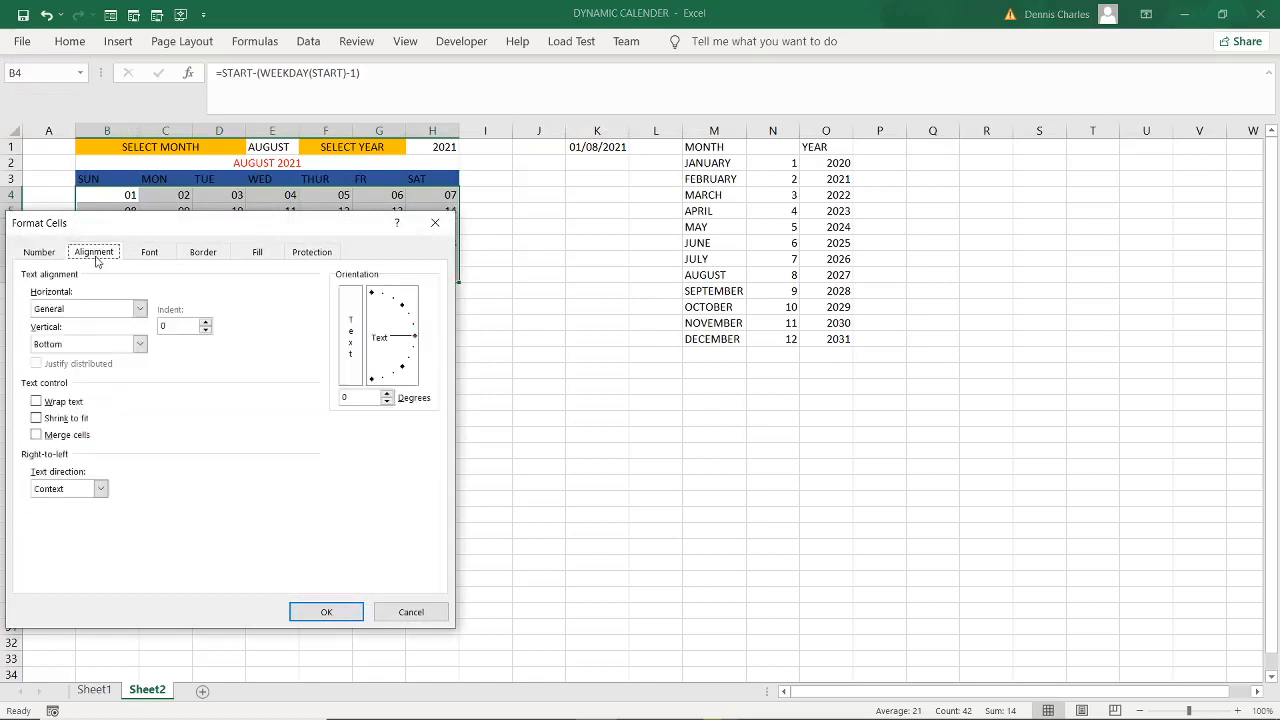
click(212, 258)
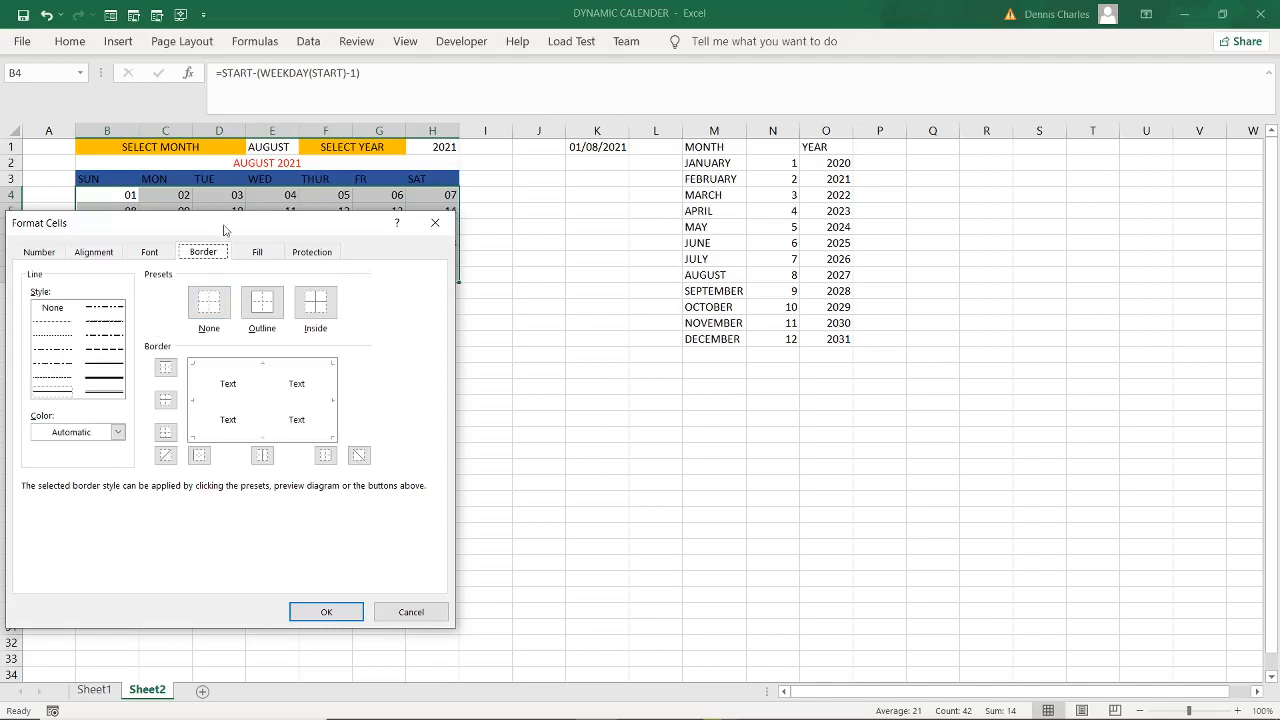
drag(201, 226, 518, 347)
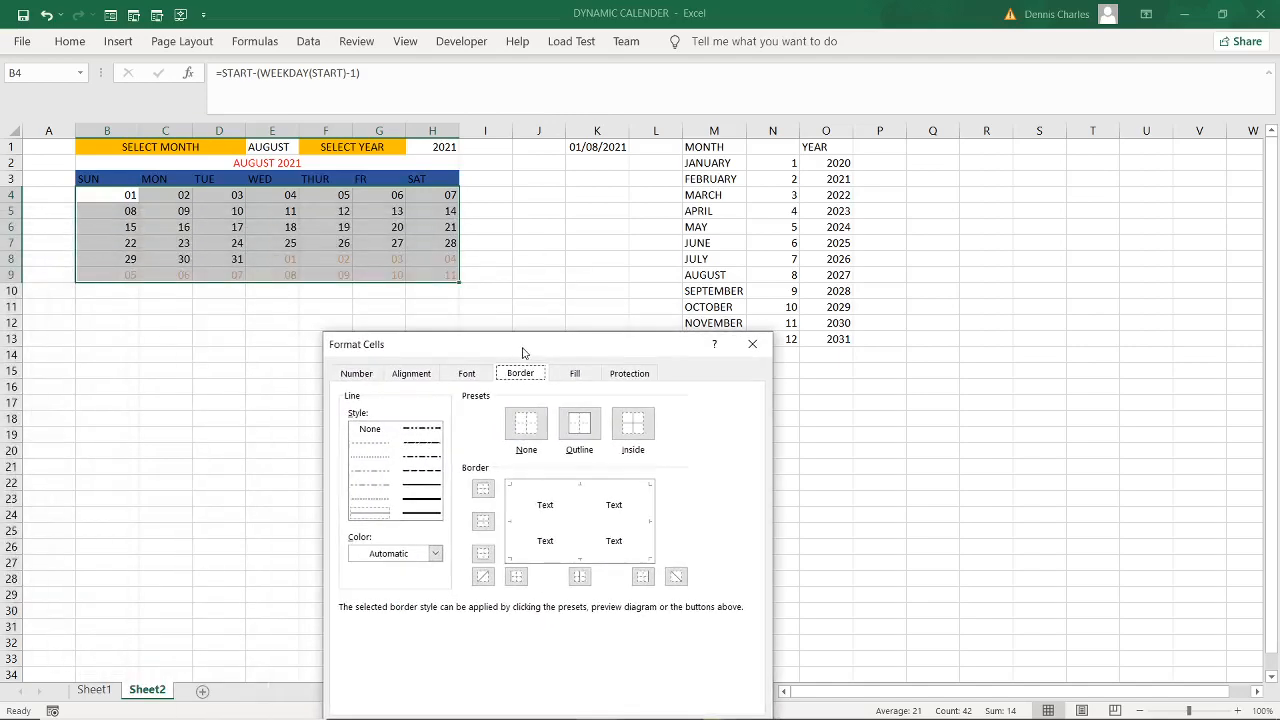
click(421, 488)
click(511, 527)
click(512, 528)
click(572, 524)
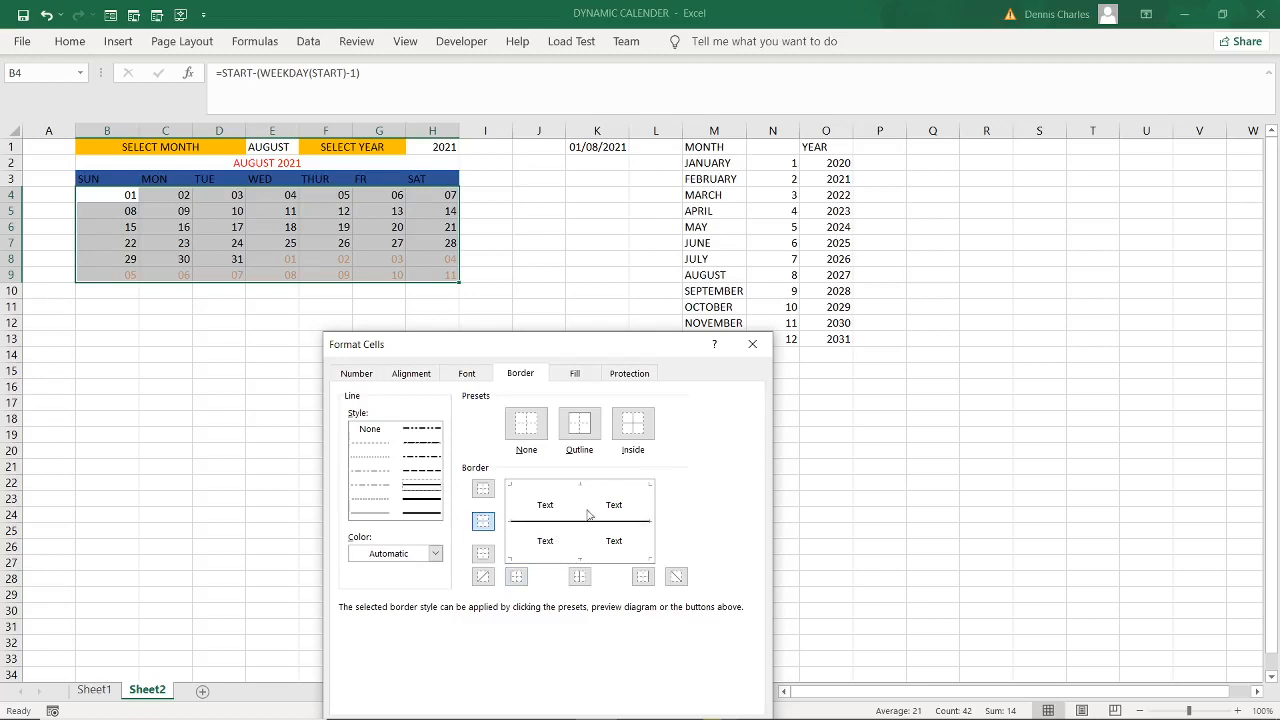
click(584, 533)
- Set the border color to dark orange and add medium solid borders on all four outer edges of the date grid
click(433, 490)
click(434, 556)
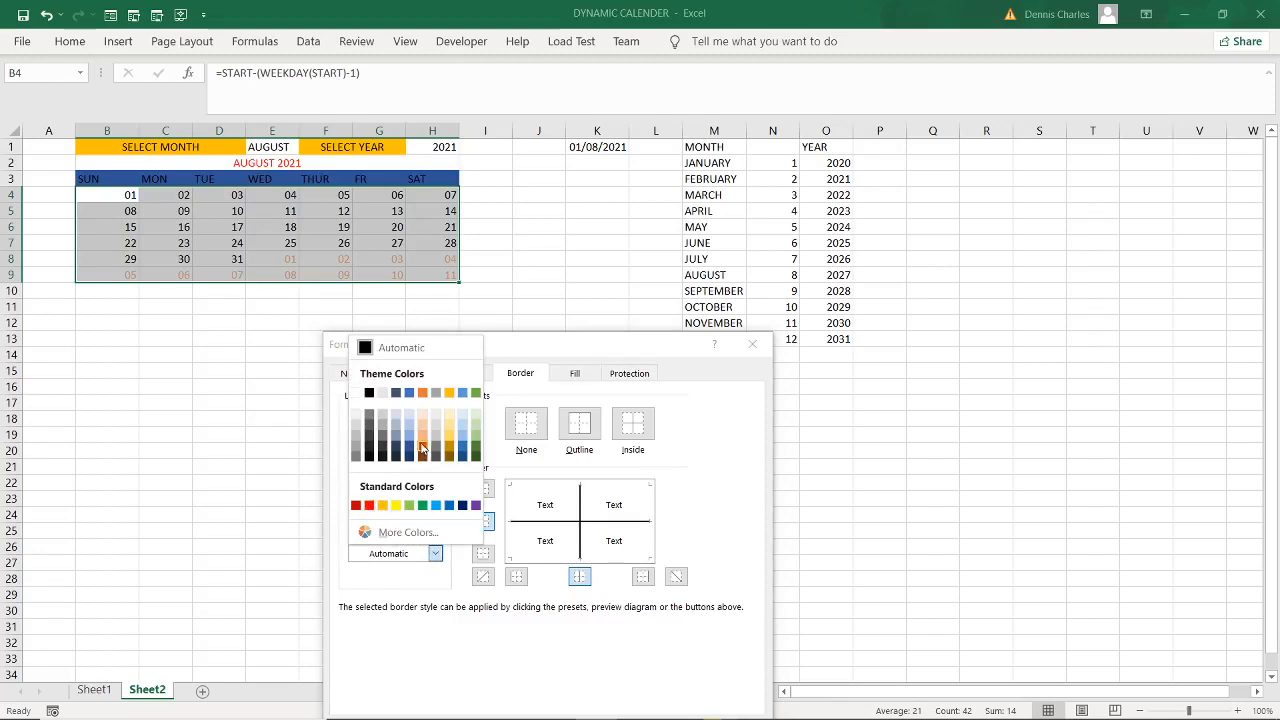
click(423, 446)
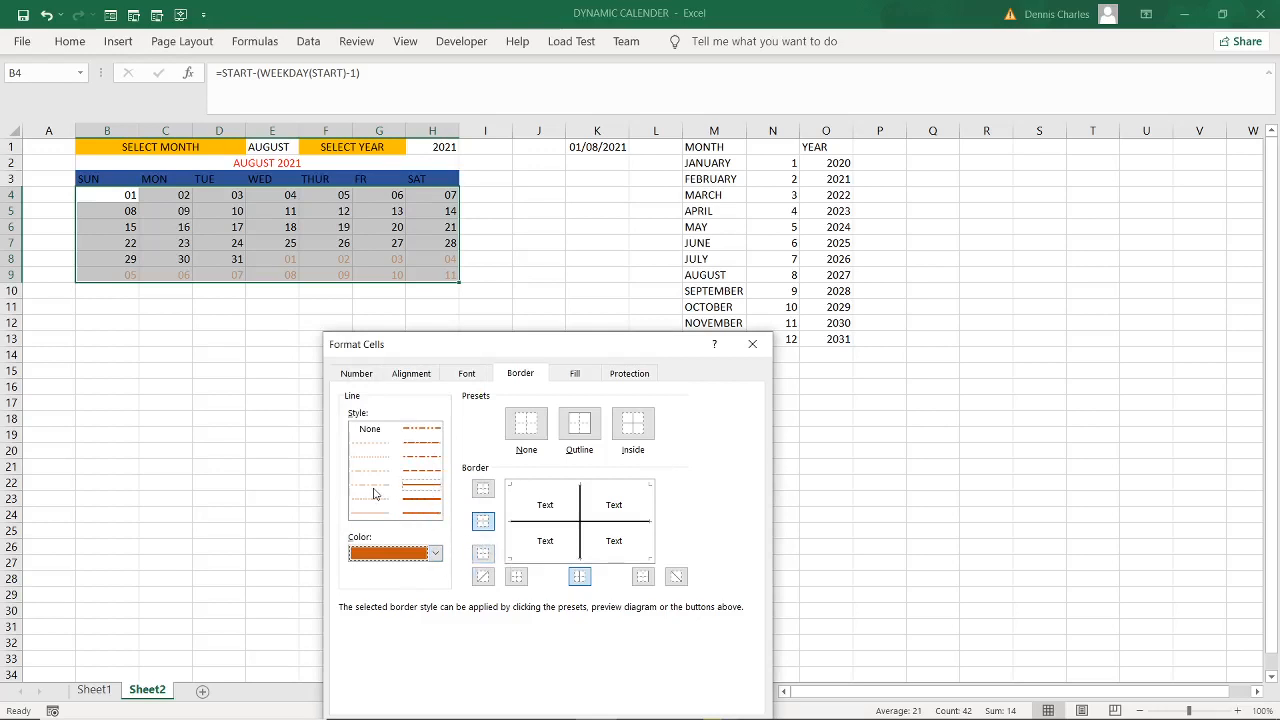
click(511, 527)
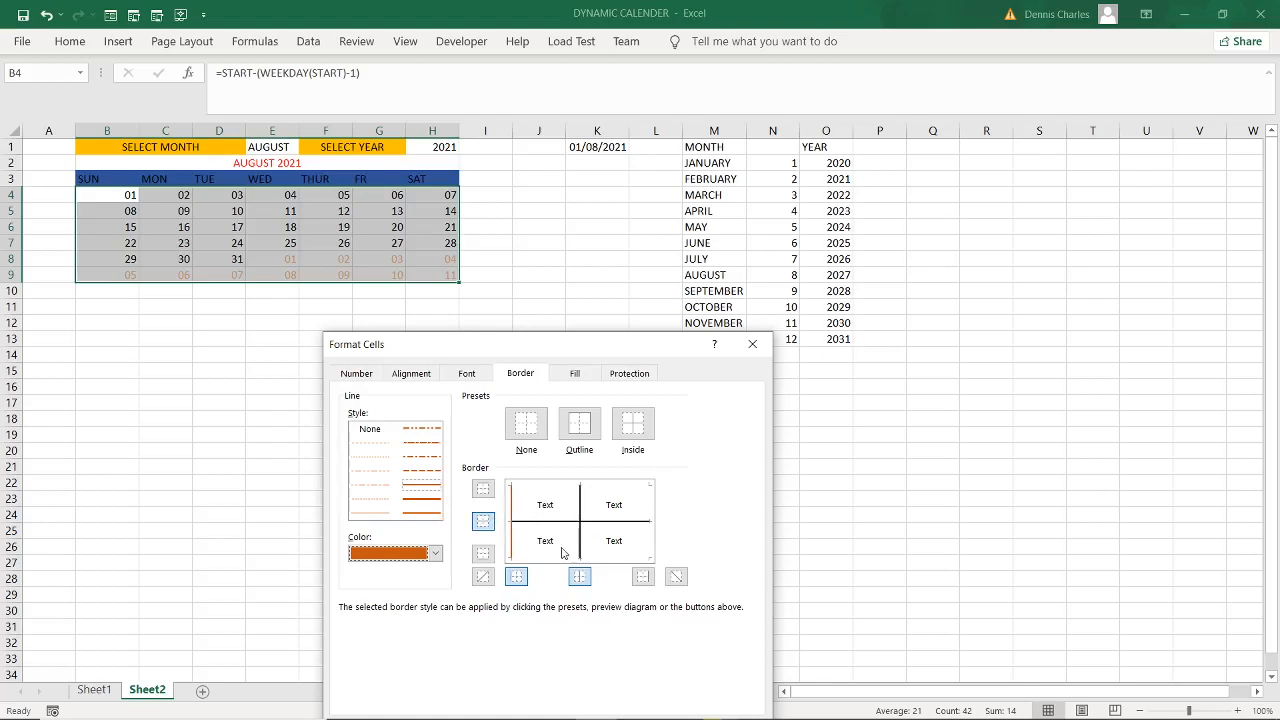
click(534, 558)
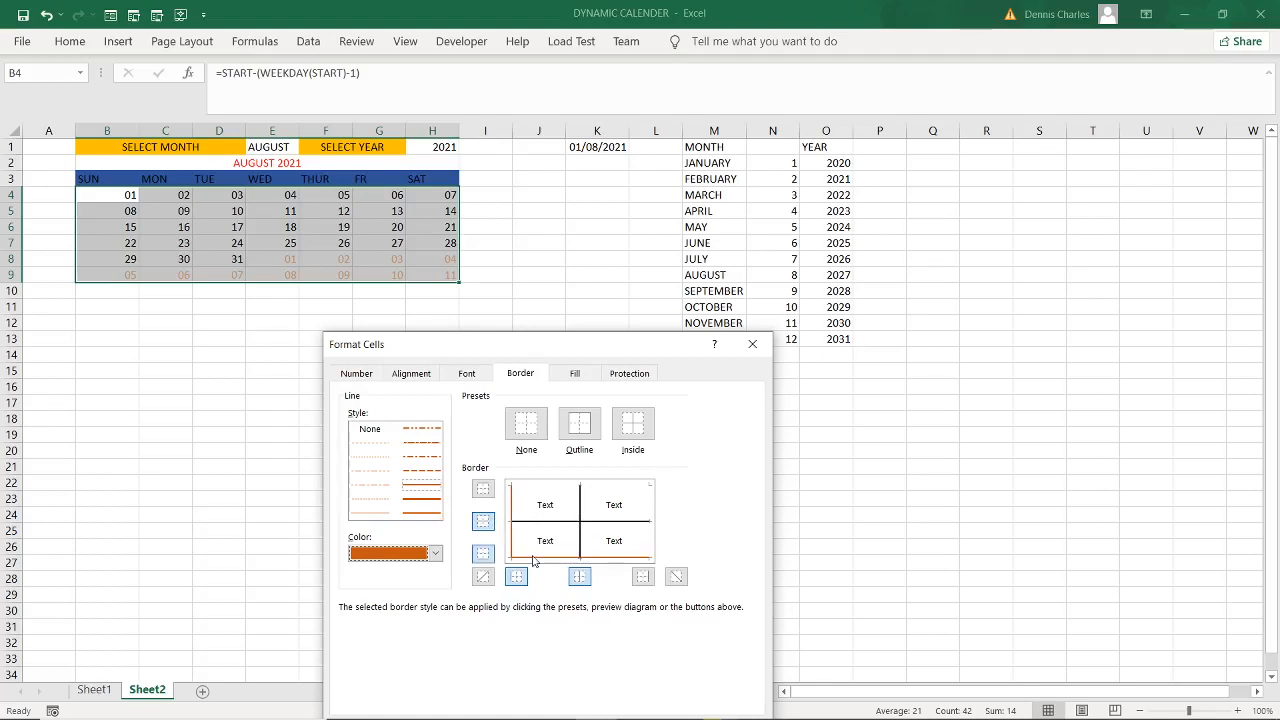
click(649, 540)
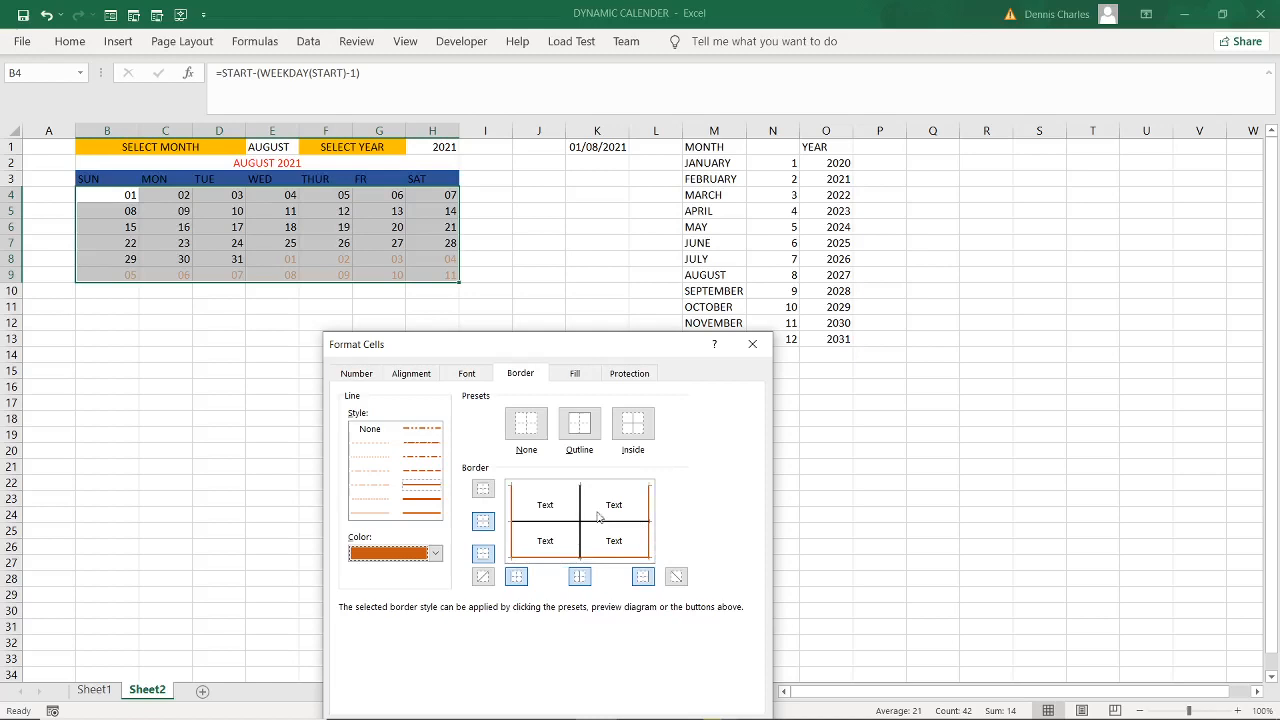
click(538, 492)
- Change the date grid's four outer borders to a double line in dark orange and apply the border settings
click(430, 514)
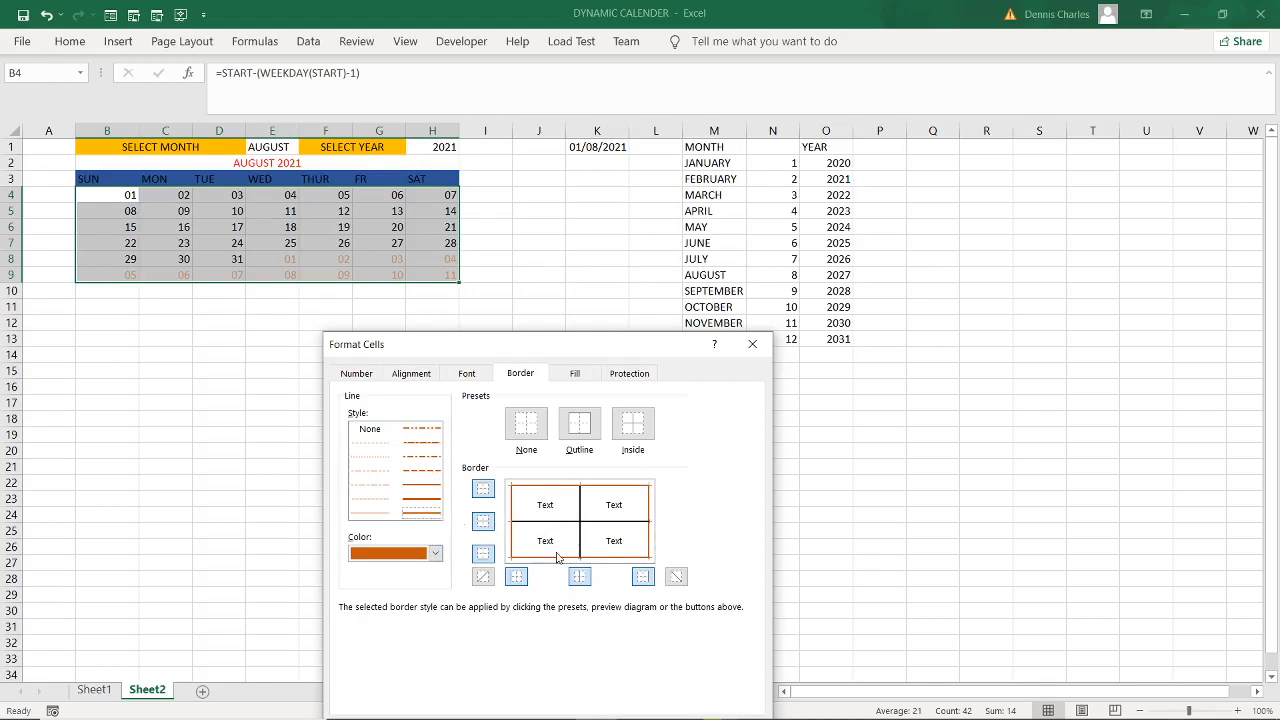
click(418, 502)
click(424, 512)
click(540, 559)
click(512, 546)
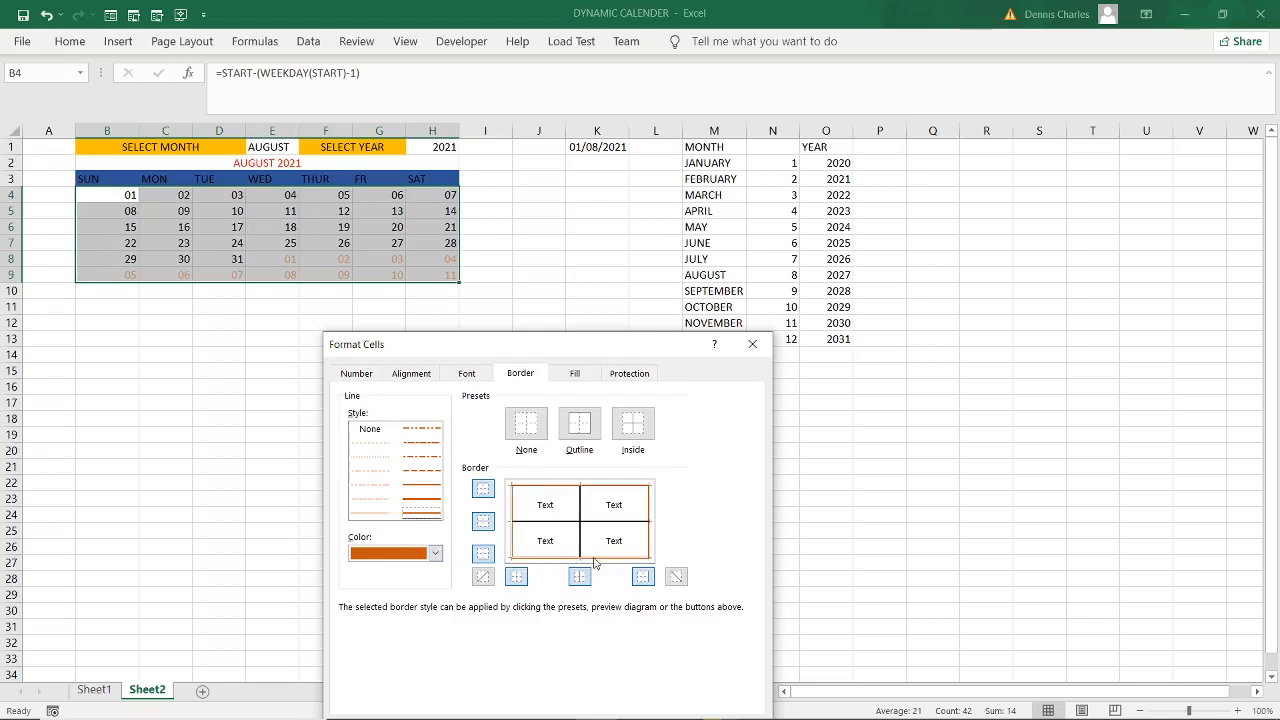
click(649, 520)
click(617, 486)
drag(590, 345, 634, 220)
click(689, 609)
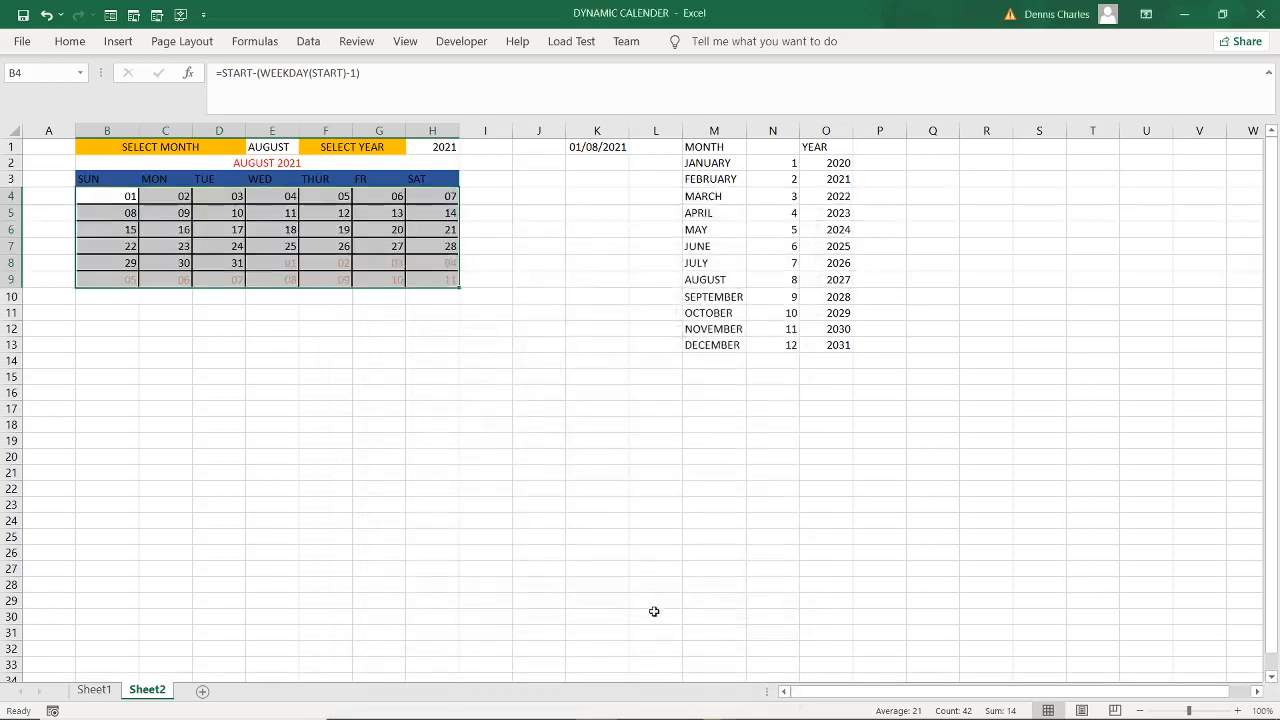
click(424, 410)
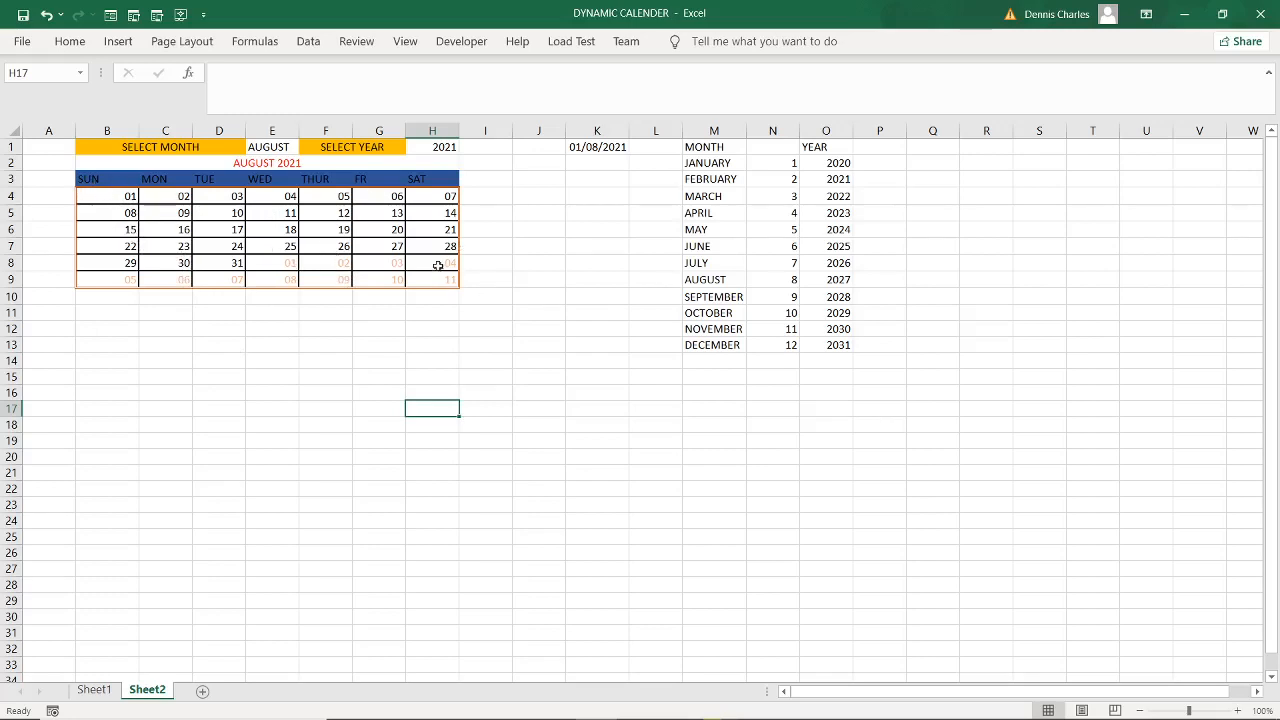
- Hide the helper data in K1:O13 by setting its font color to white
mouse_move(590, 150)
mouse_down()
mouse_move(830, 270)
mouse_move(832, 344)
mouse_up()
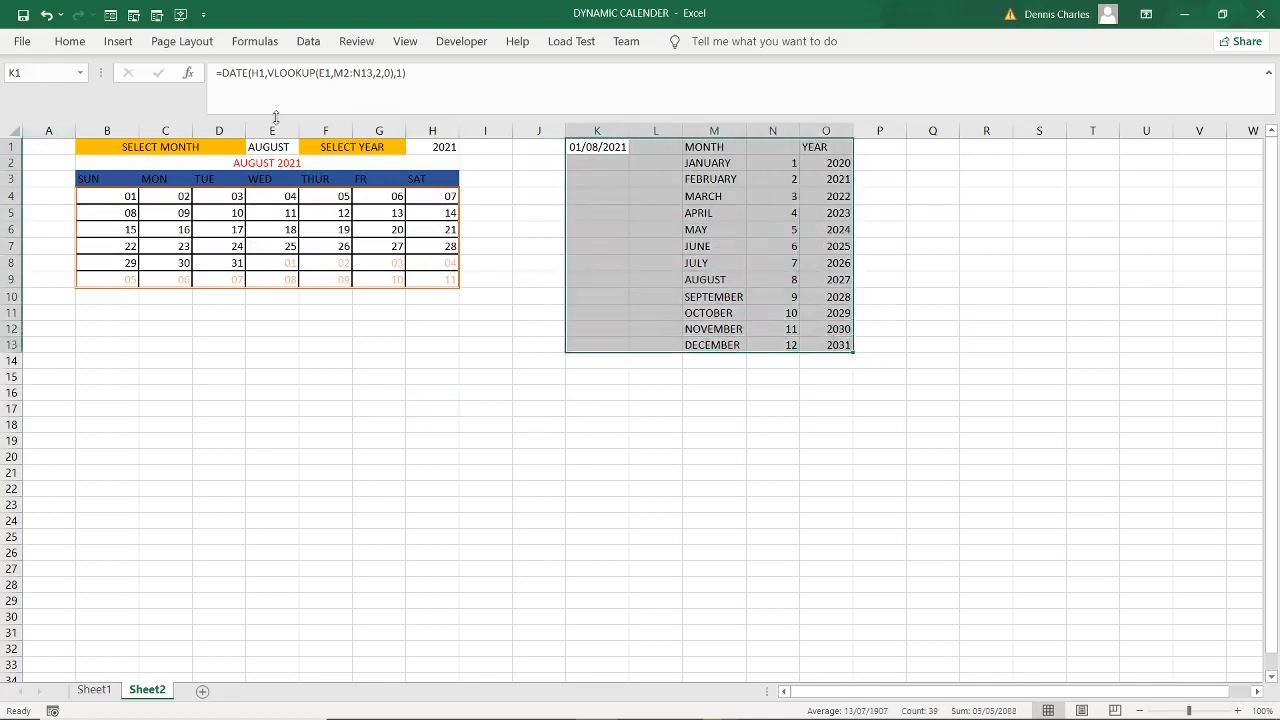
click(75, 47)
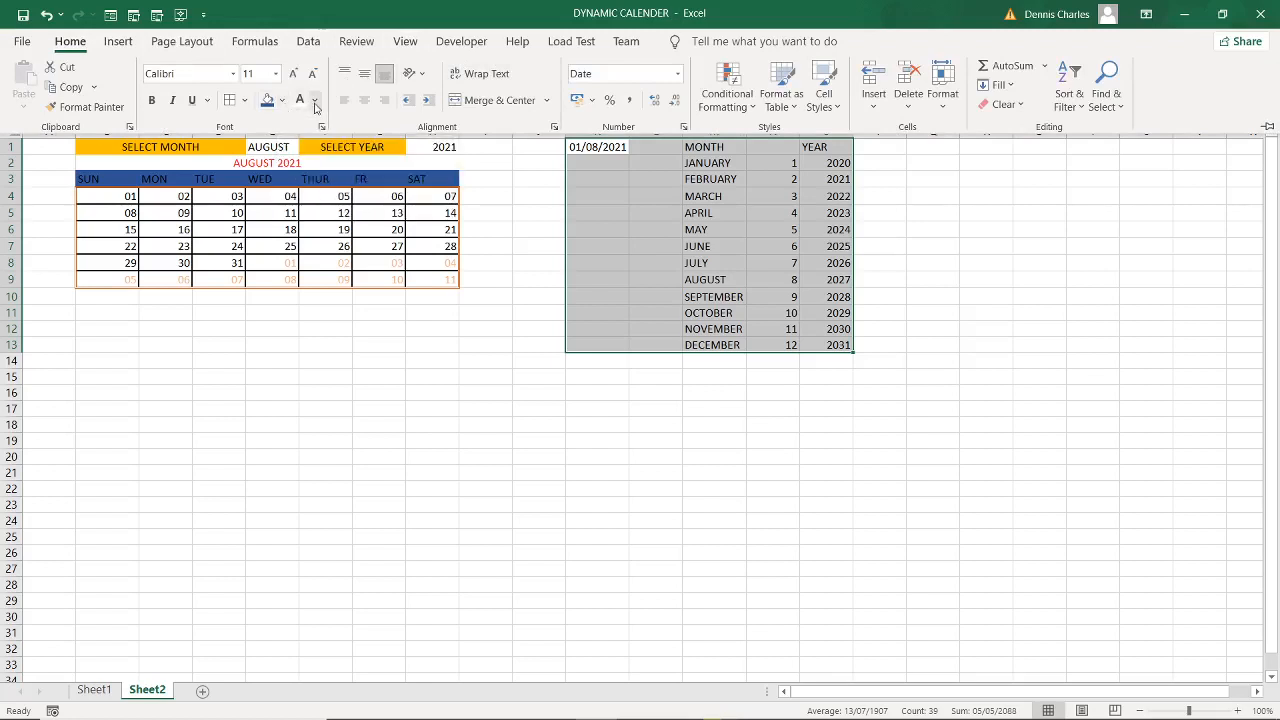
click(300, 100)
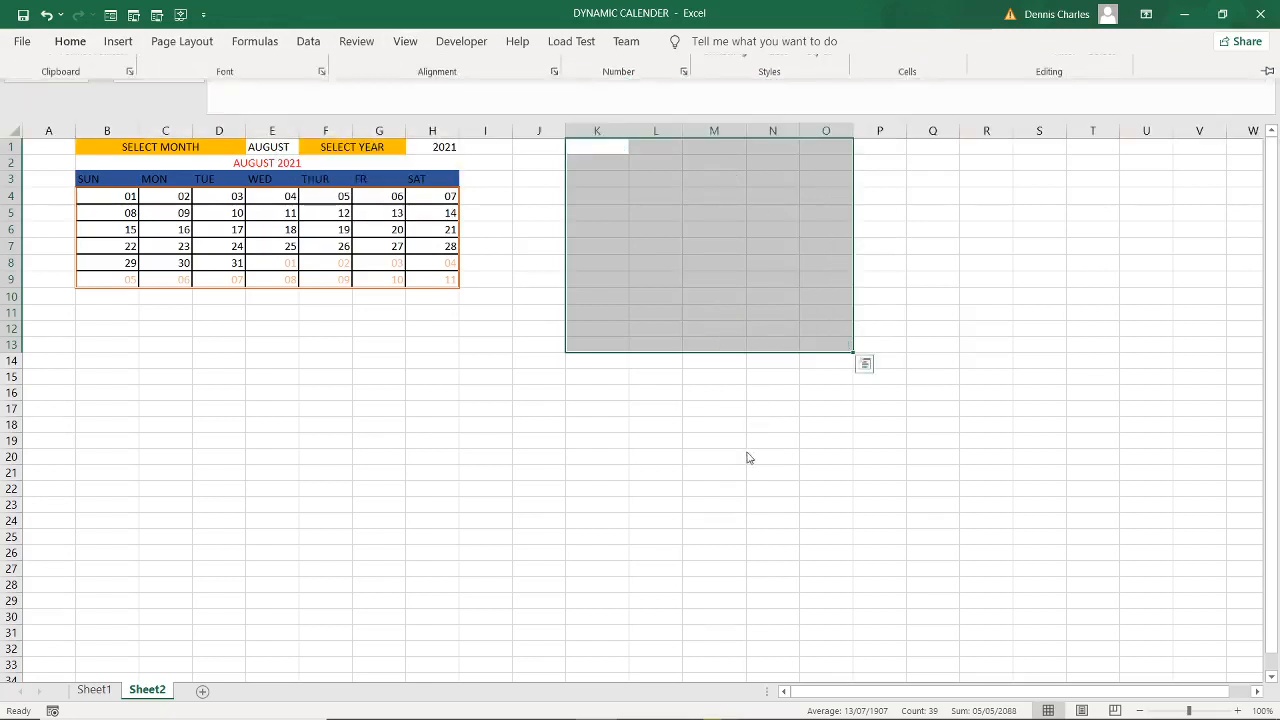
click(488, 326)
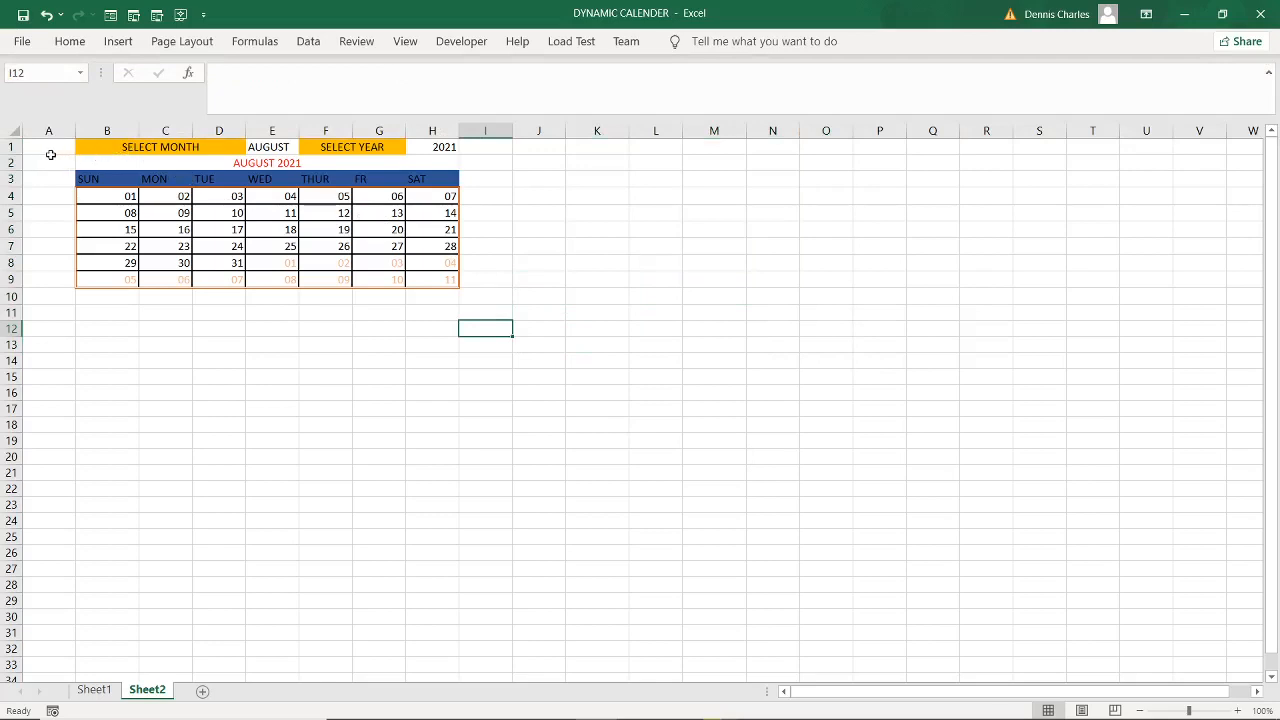
click(50, 155)
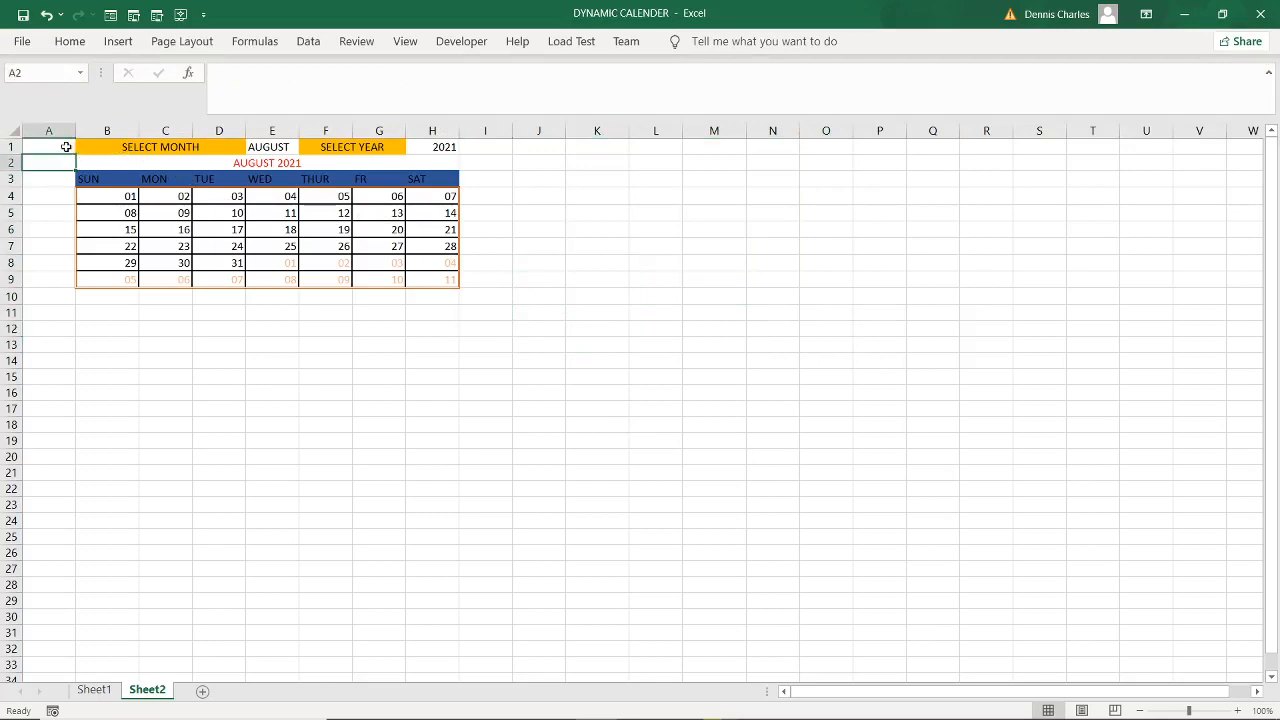
mouse_move(66, 147)
mouse_down()
mouse_move(429, 277)
mouse_move(490, 282)
mouse_up()
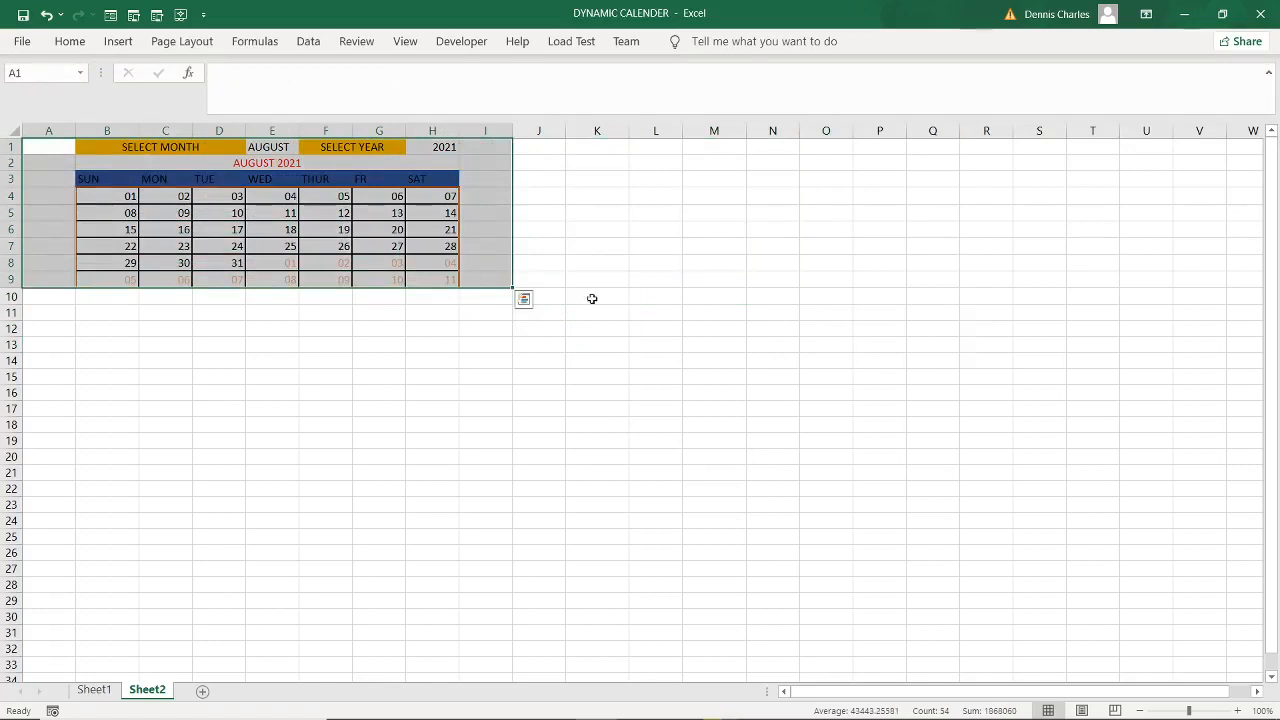
click(592, 299)
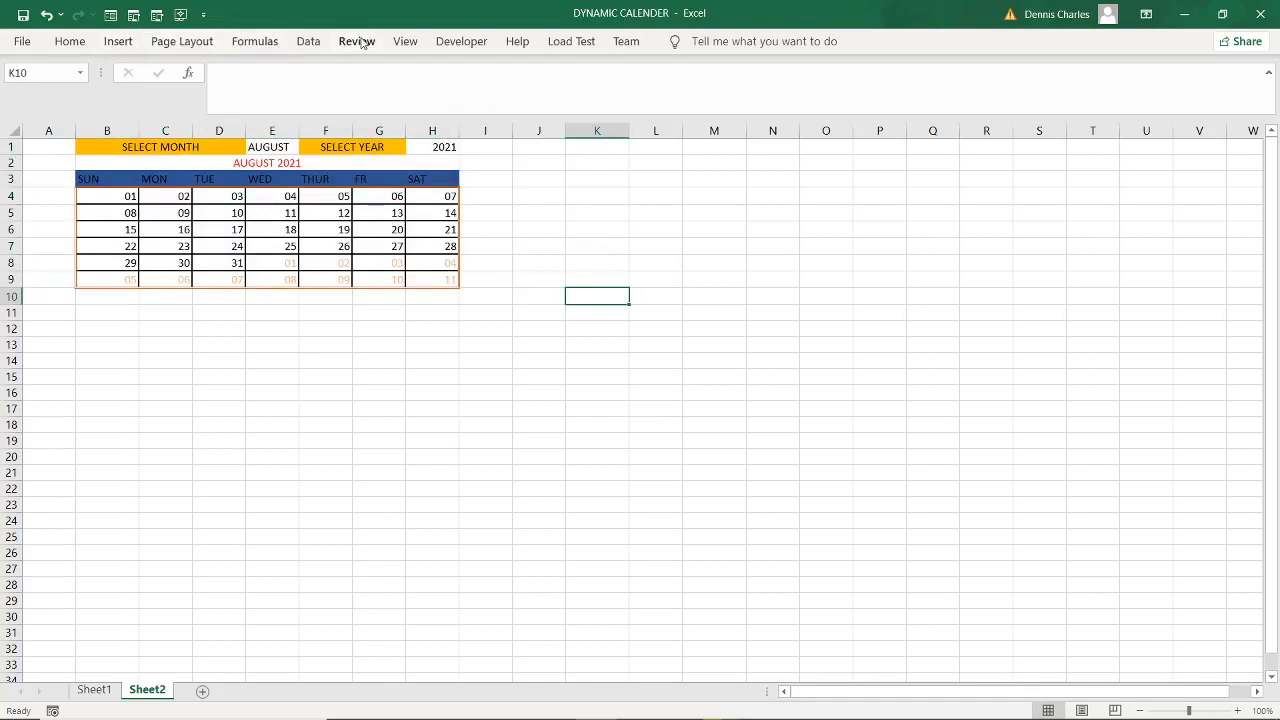
- Turn off the gridlines on Sheet2 and check a cell in the hidden month list
click(404, 44)
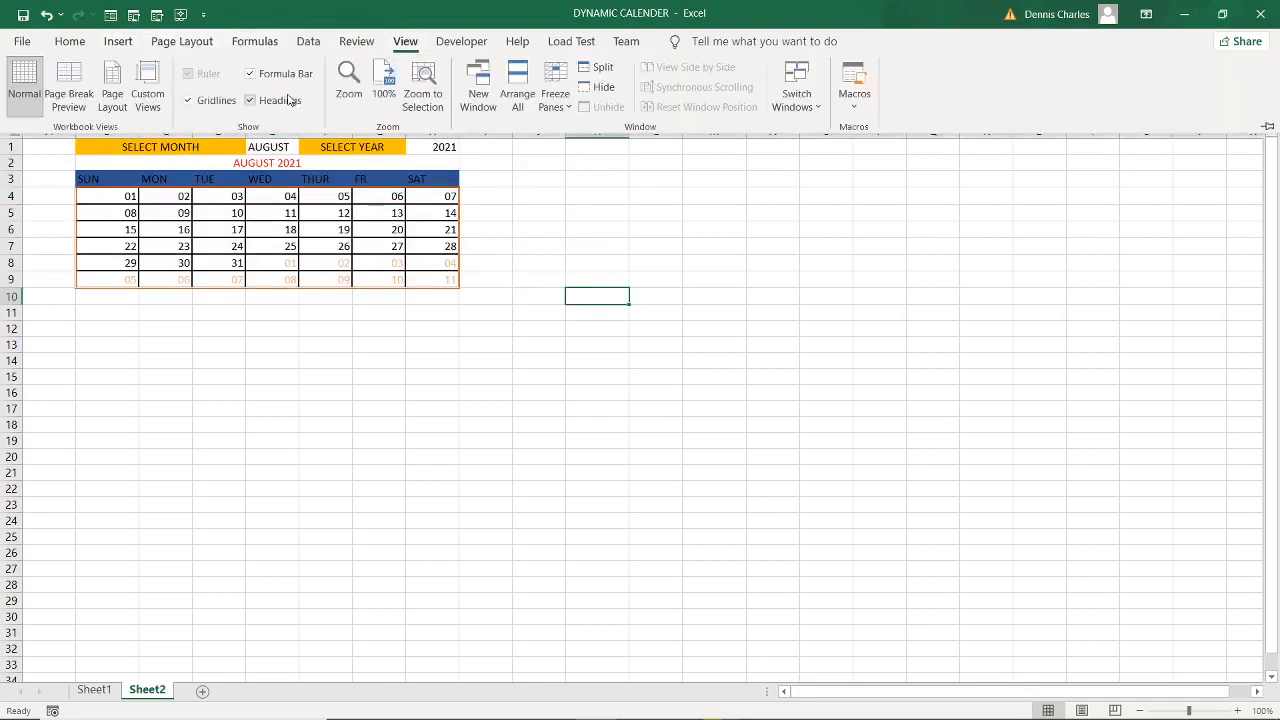
click(360, 44)
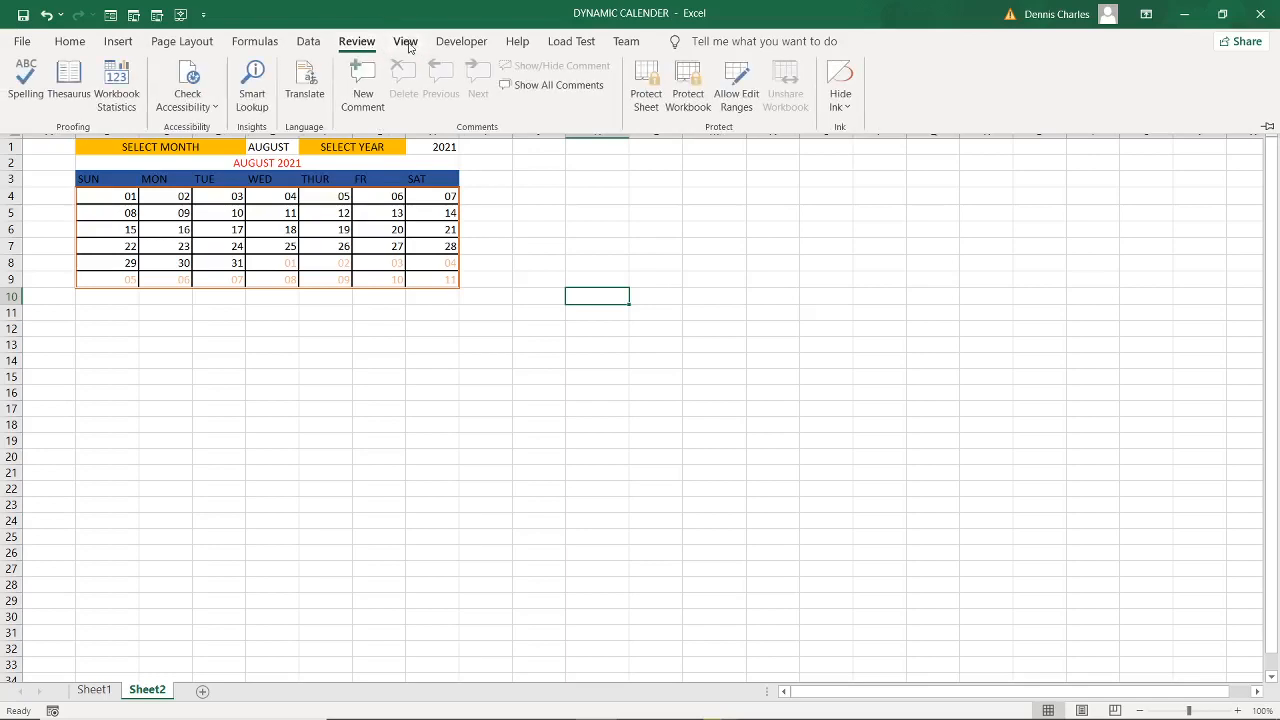
click(407, 45)
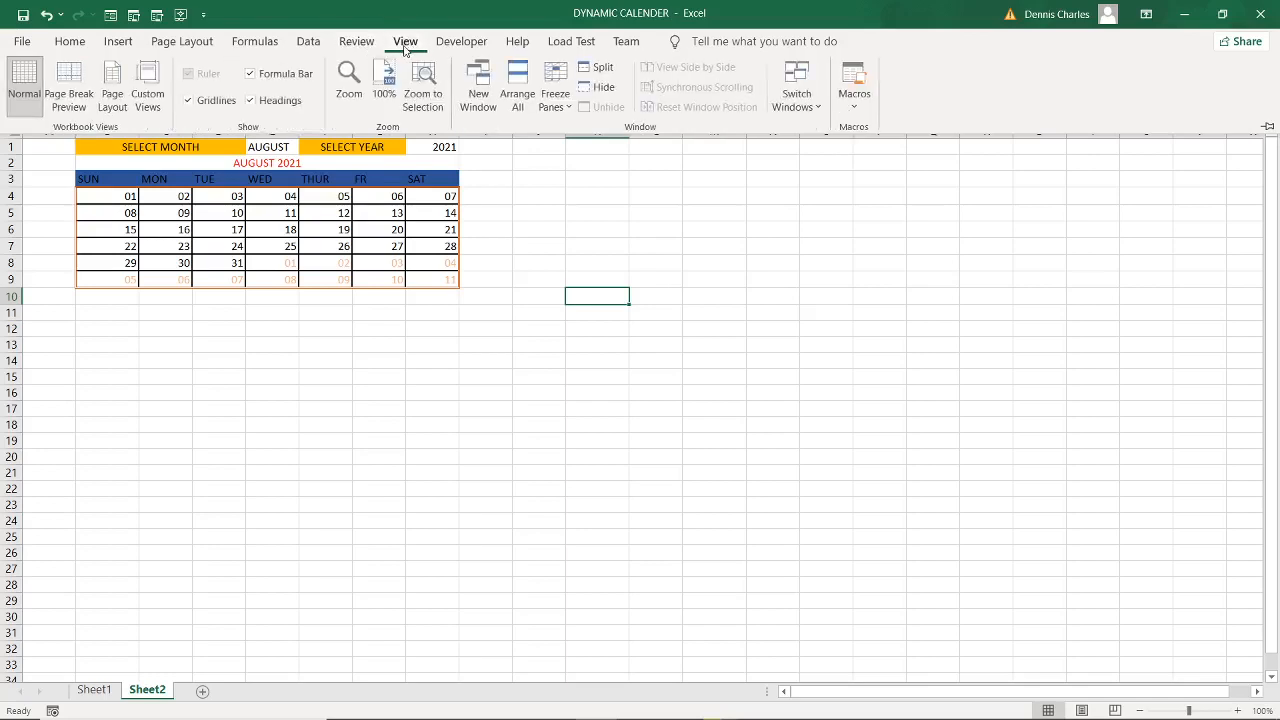
click(221, 105)
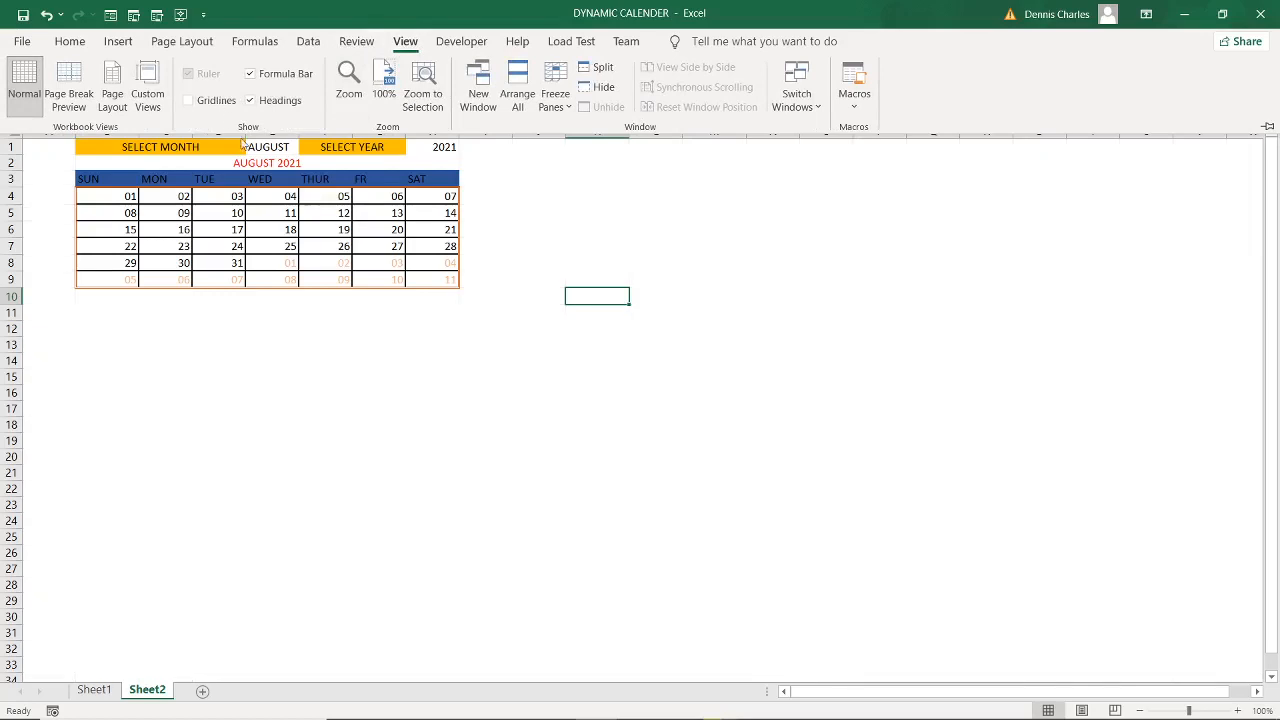
click(420, 410)
click(826, 376)
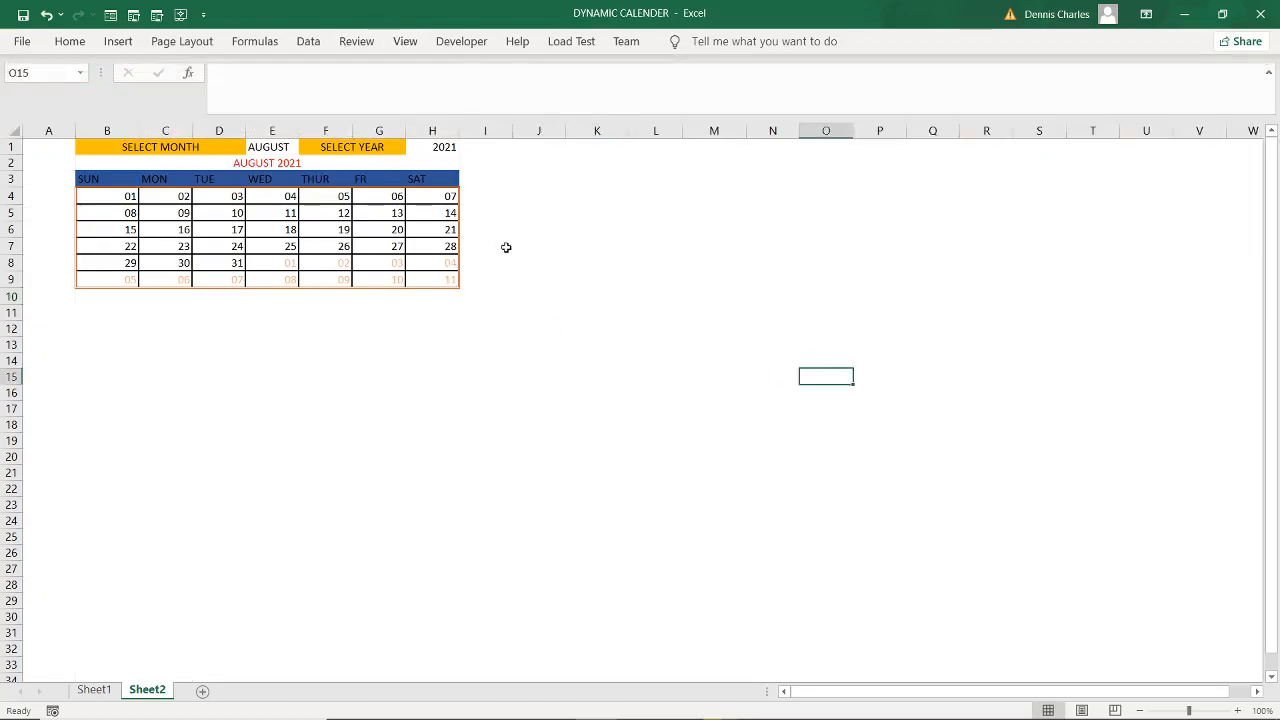
click(551, 278)
click(708, 294)
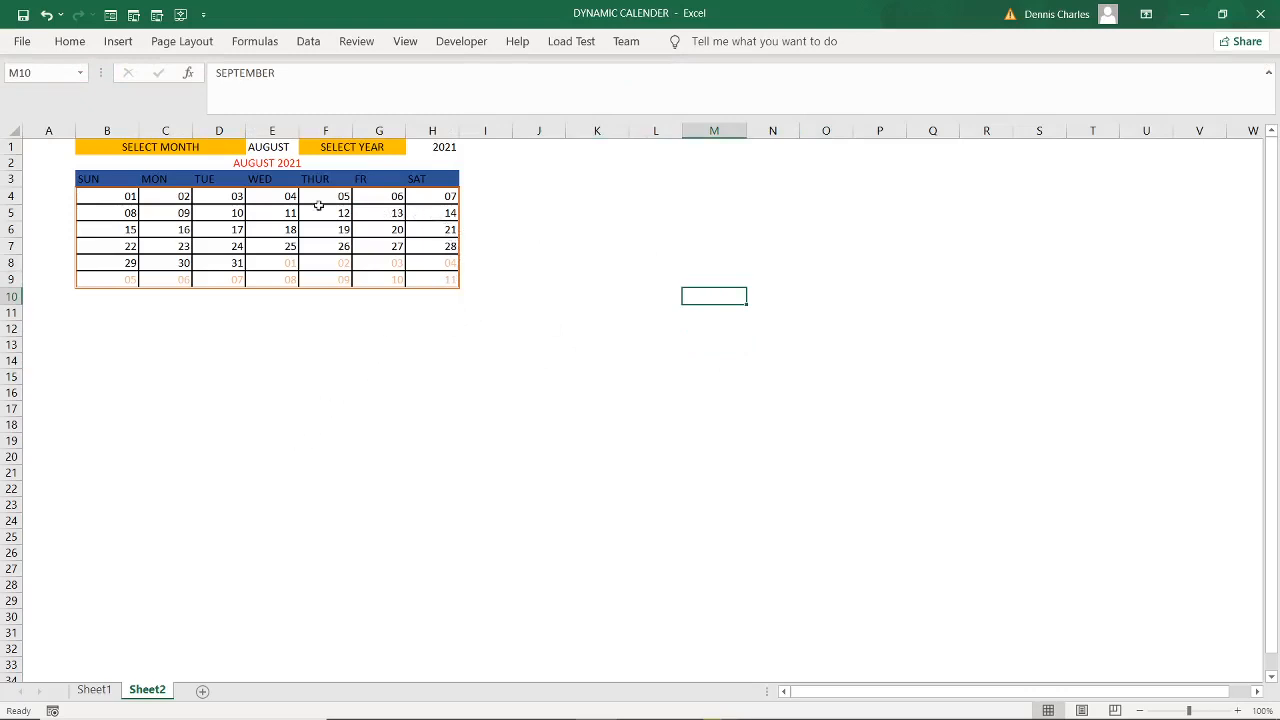
- Choose SEPTEMBER from the month dropdown in E1
click(266, 147)
click(306, 148)
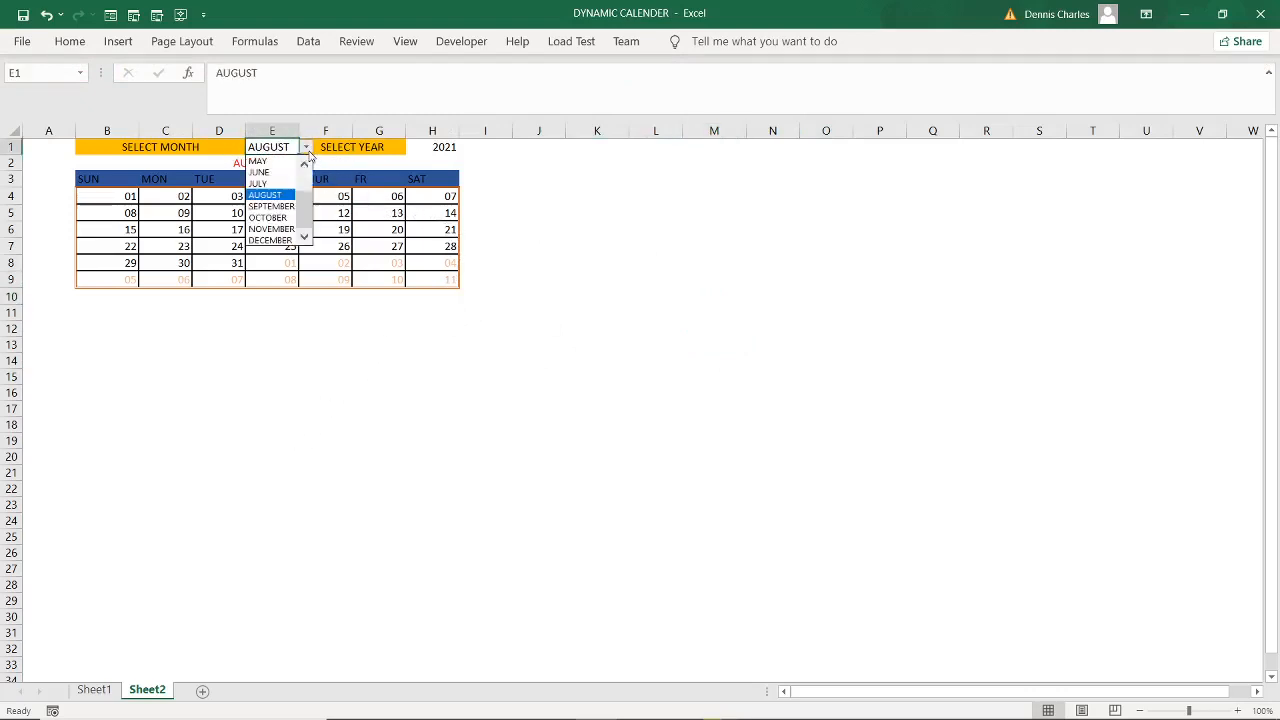
click(279, 207)
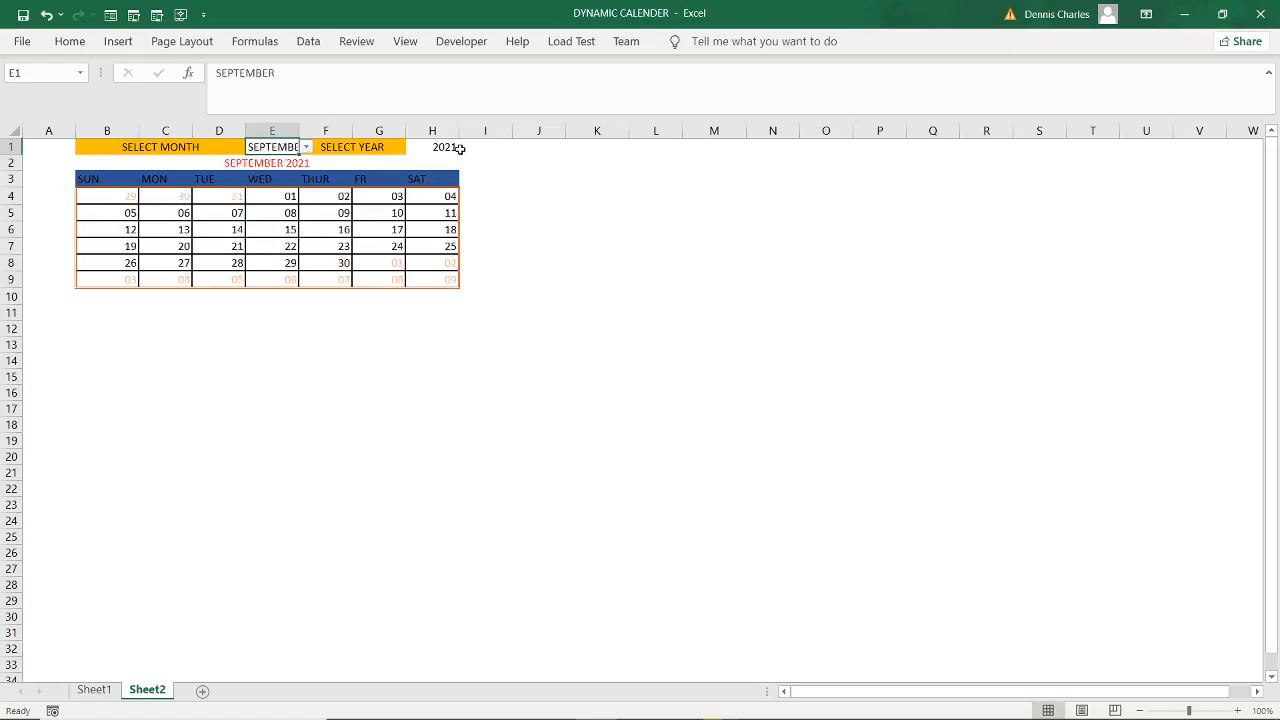
- Test the year dropdown in H1 by choosing 2024 first and 2026 second
click(463, 148)
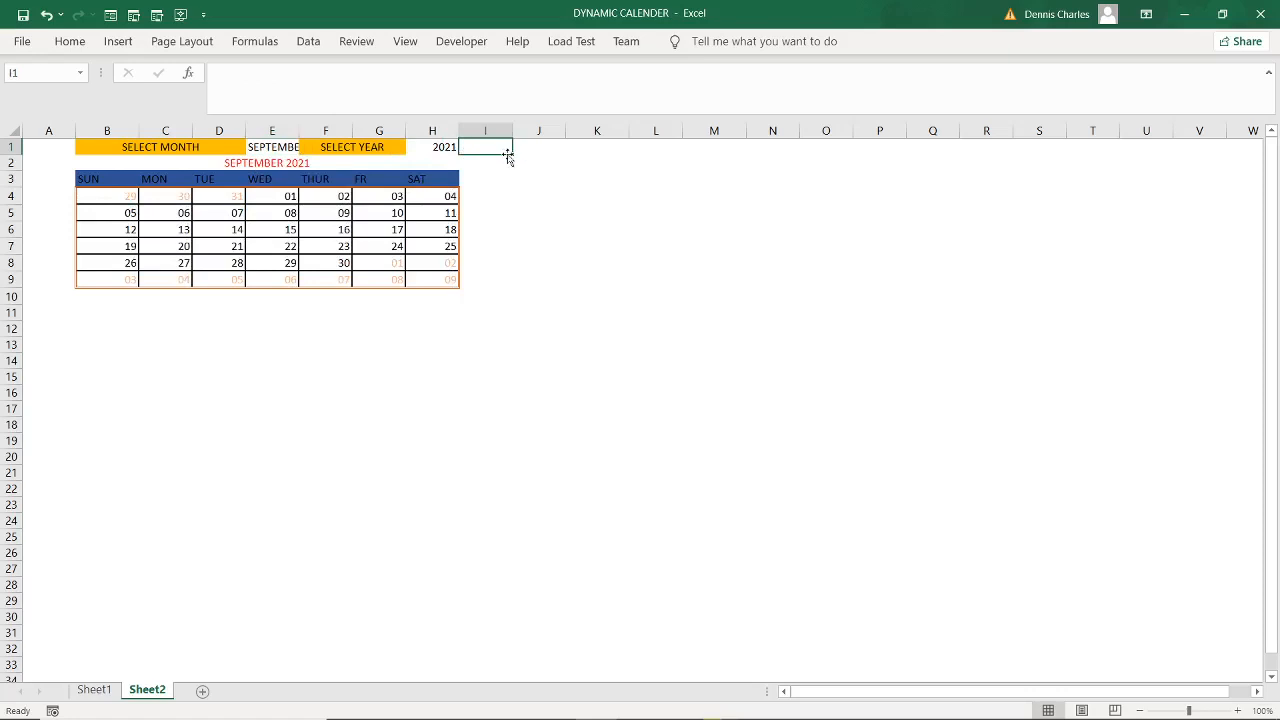
click(445, 150)
click(465, 150)
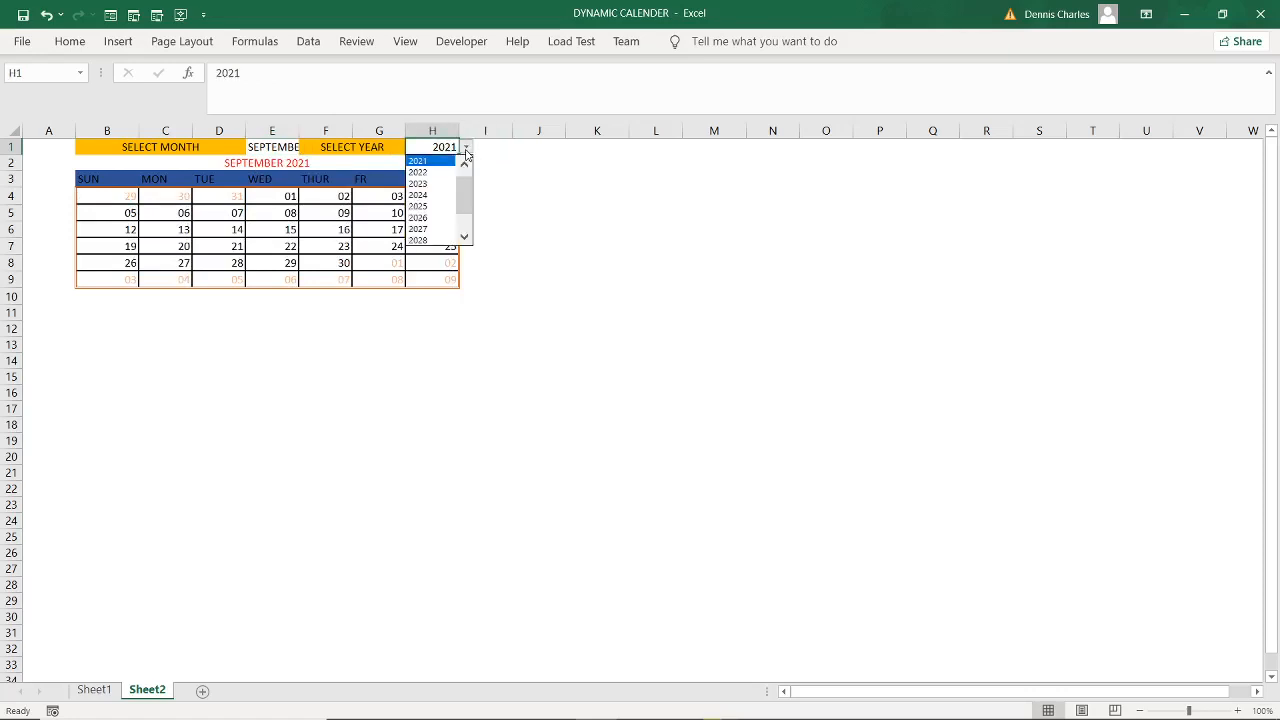
click(437, 196)
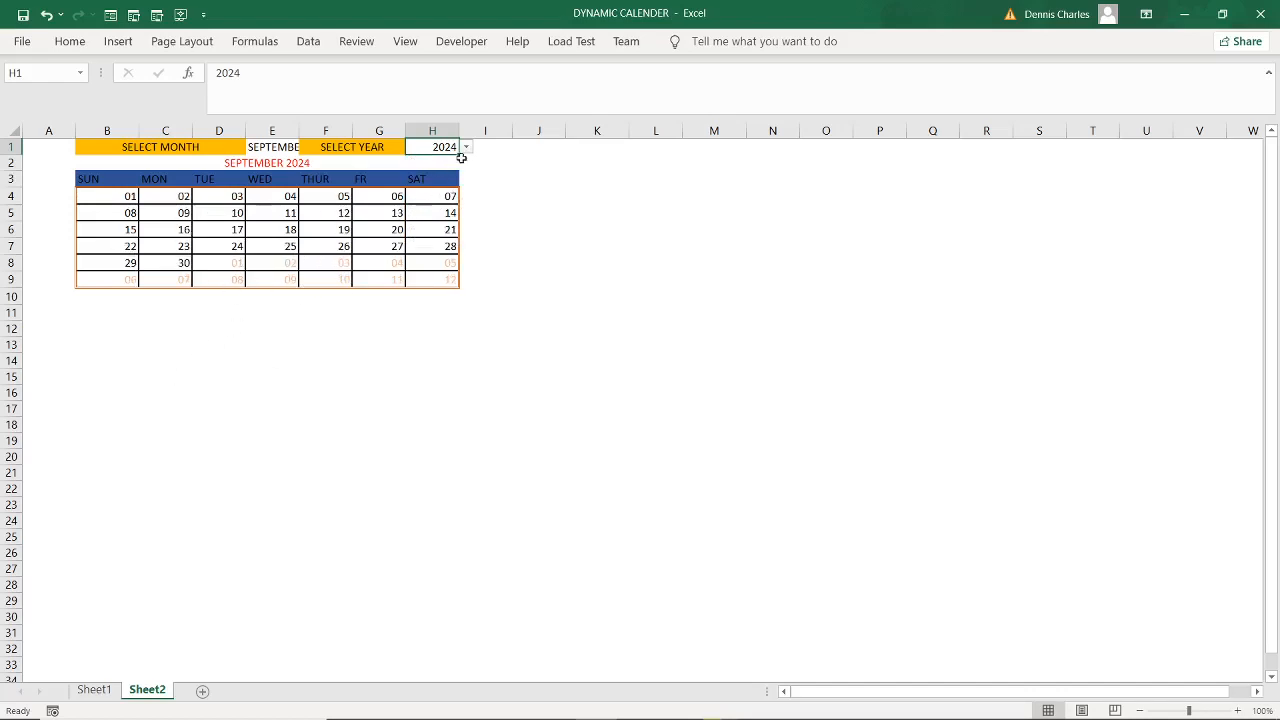
click(466, 148)
click(430, 186)
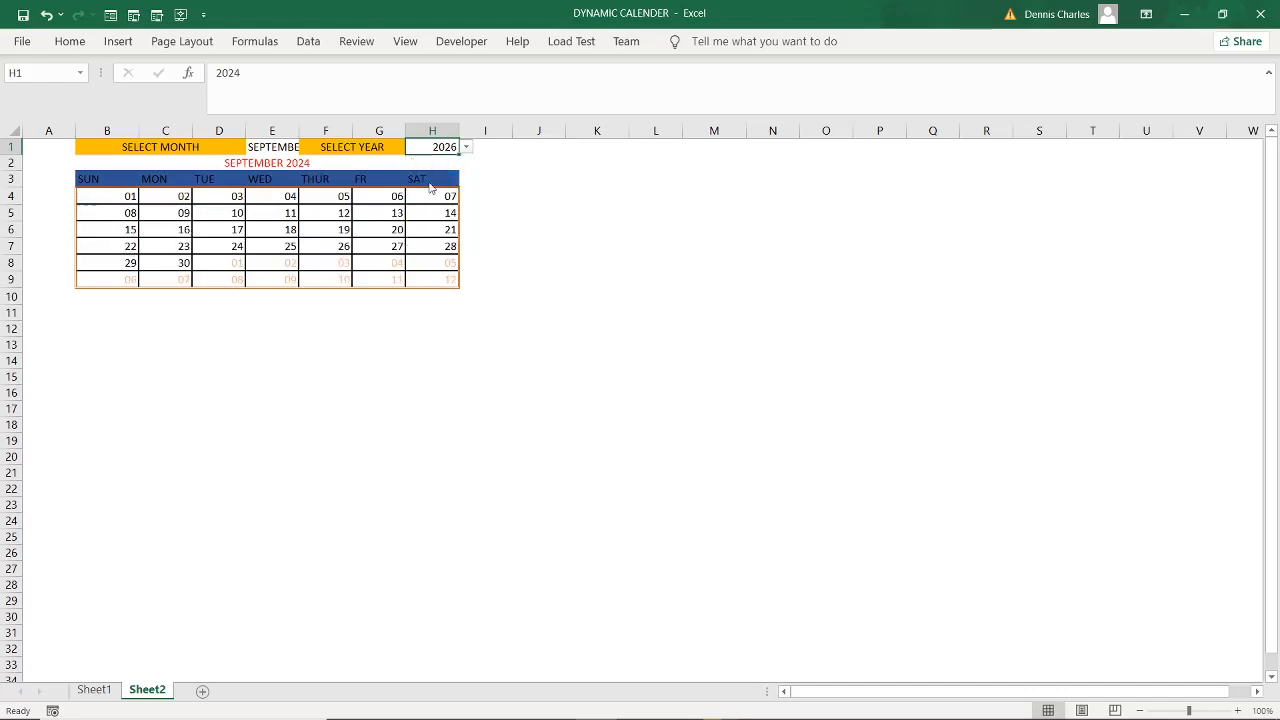